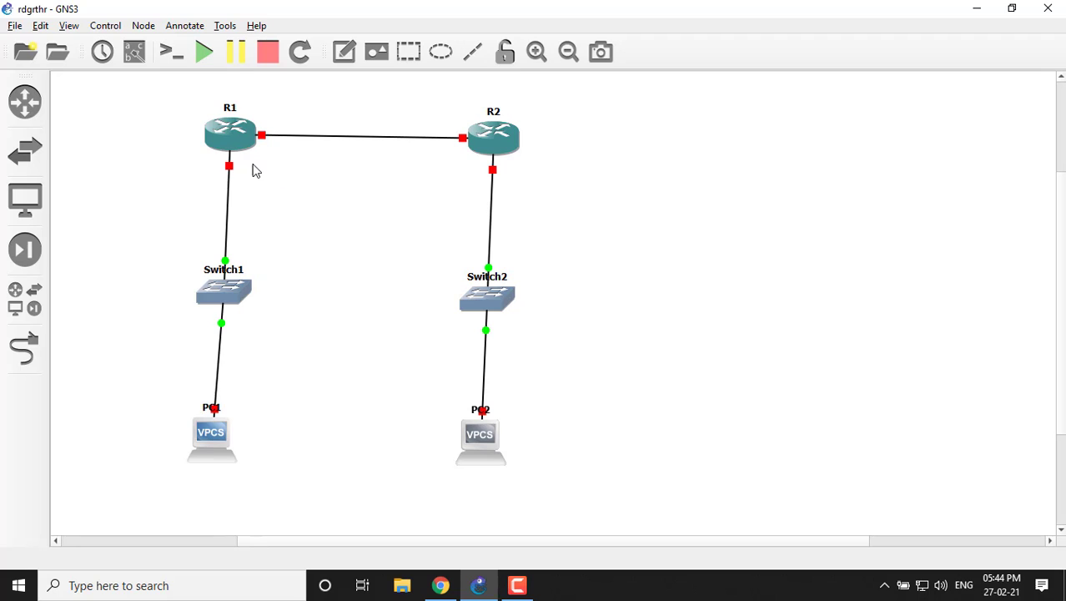
# Start all devices in the topology and show the interface labels on the links.
pyautogui.click(206, 60)
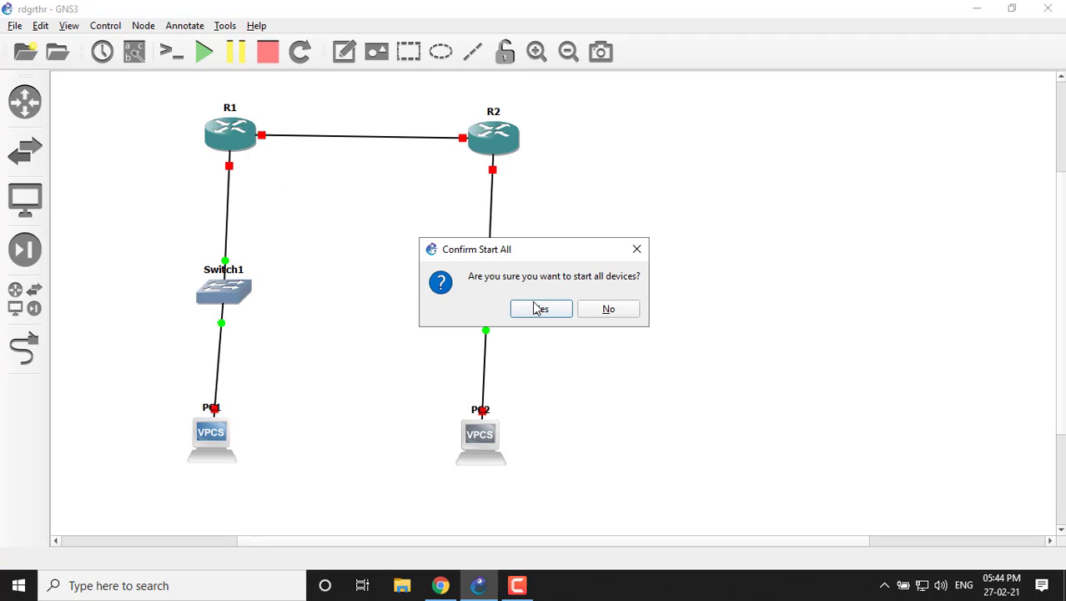
pyautogui.click(538, 308)
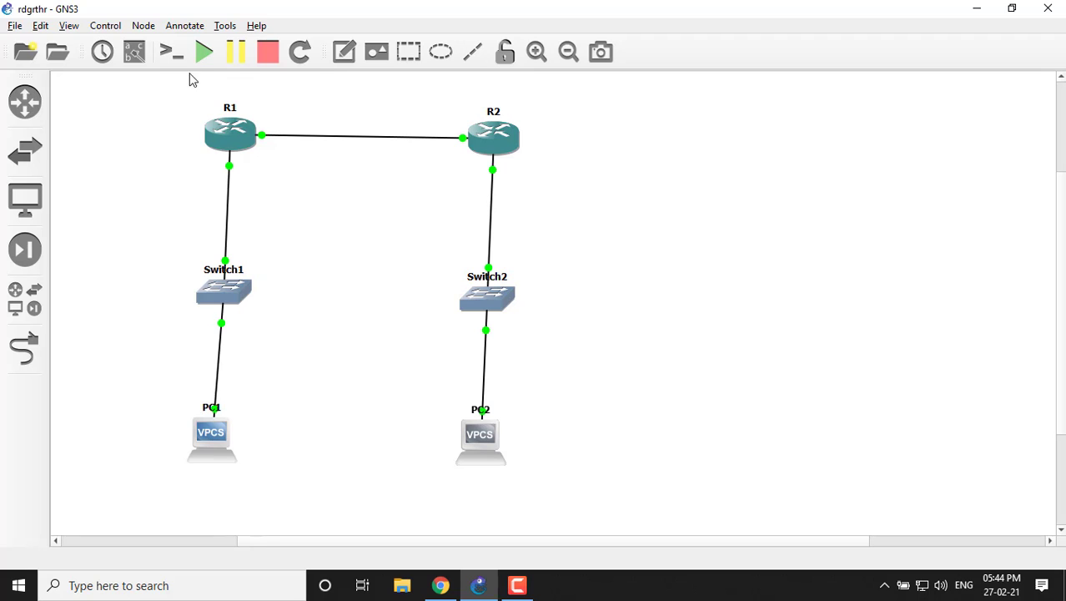
pyautogui.click(134, 51)
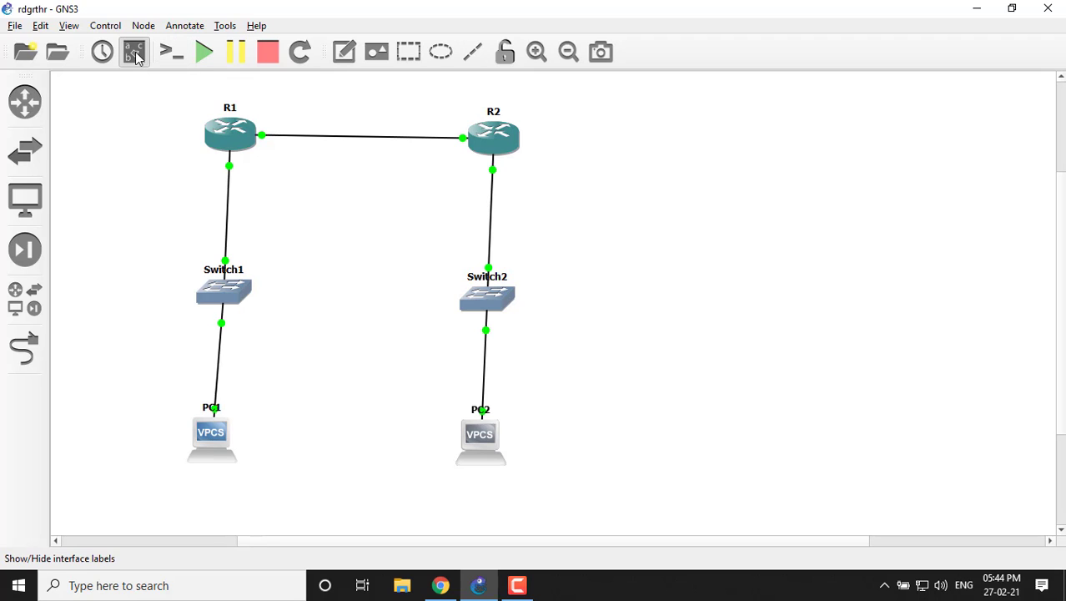
pyautogui.moveTo(231, 274); pyautogui.dragTo(255, 260)
pyautogui.moveTo(492, 278); pyautogui.dragTo(519, 267)
pyautogui.click(527, 289)
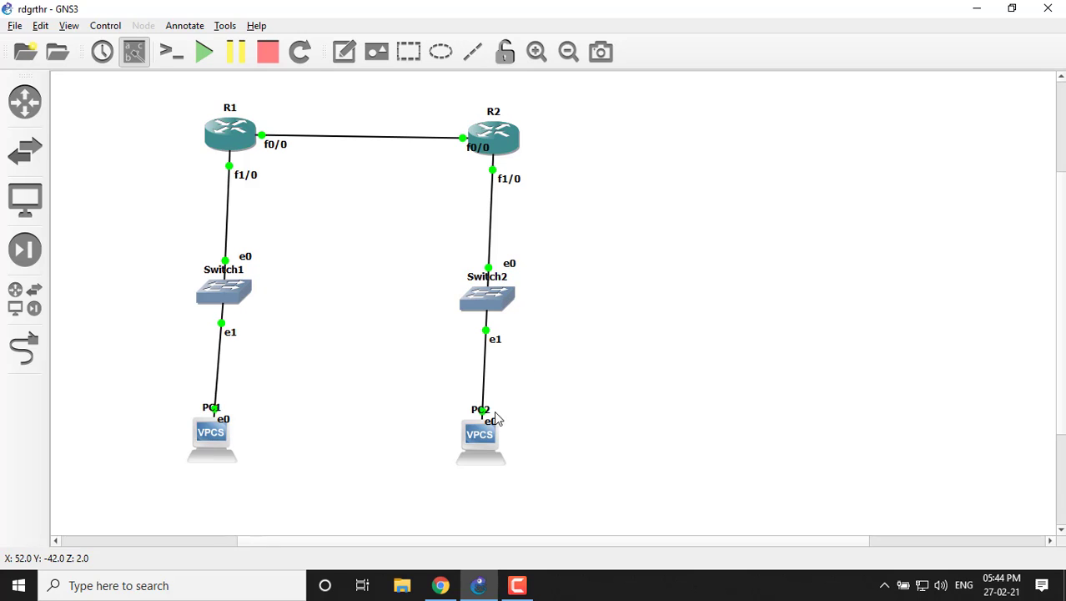
# Open consoles to all devices and move the PC1, PC2, R1 and R2 console windows lower, clear of the routers.
pyautogui.click(172, 57)
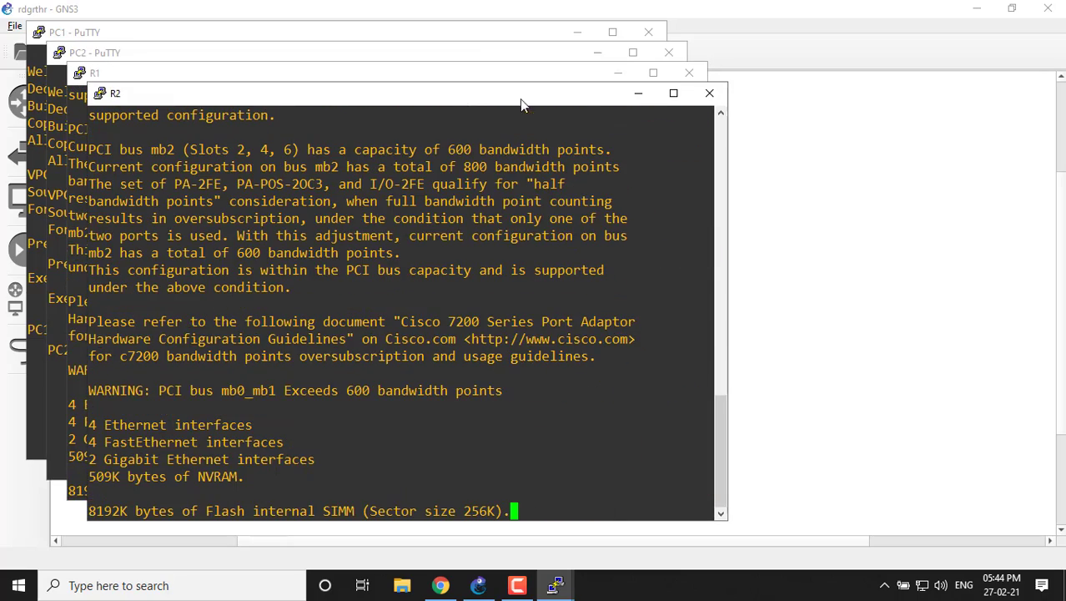
pyautogui.moveTo(482, 98); pyautogui.dragTo(482, 321)
pyautogui.moveTo(433, 44); pyautogui.dragTo(475, 269)
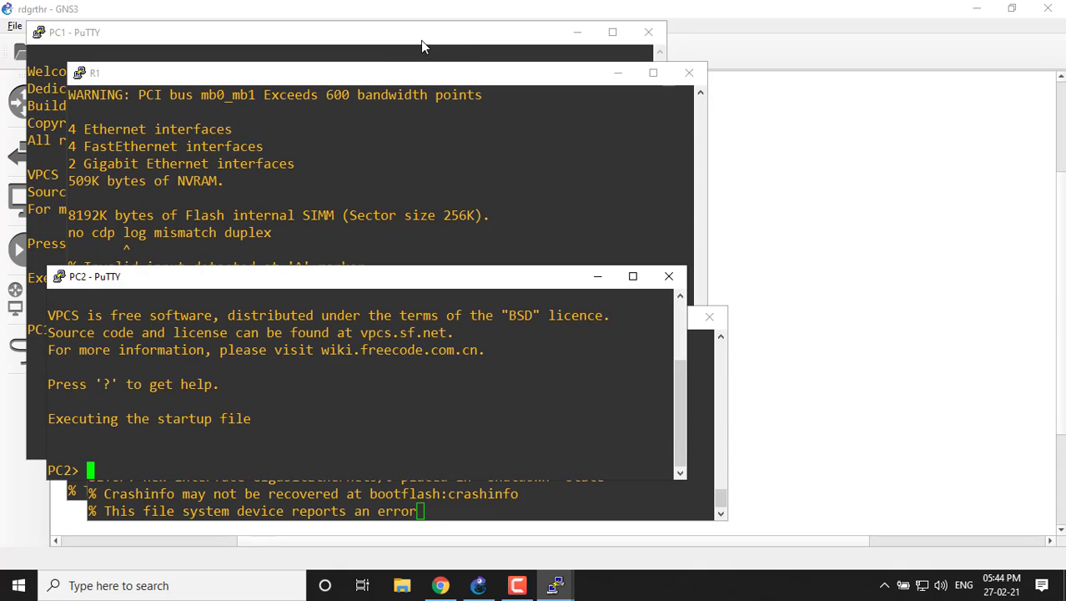
pyautogui.moveTo(424, 21); pyautogui.dragTo(445, 219)
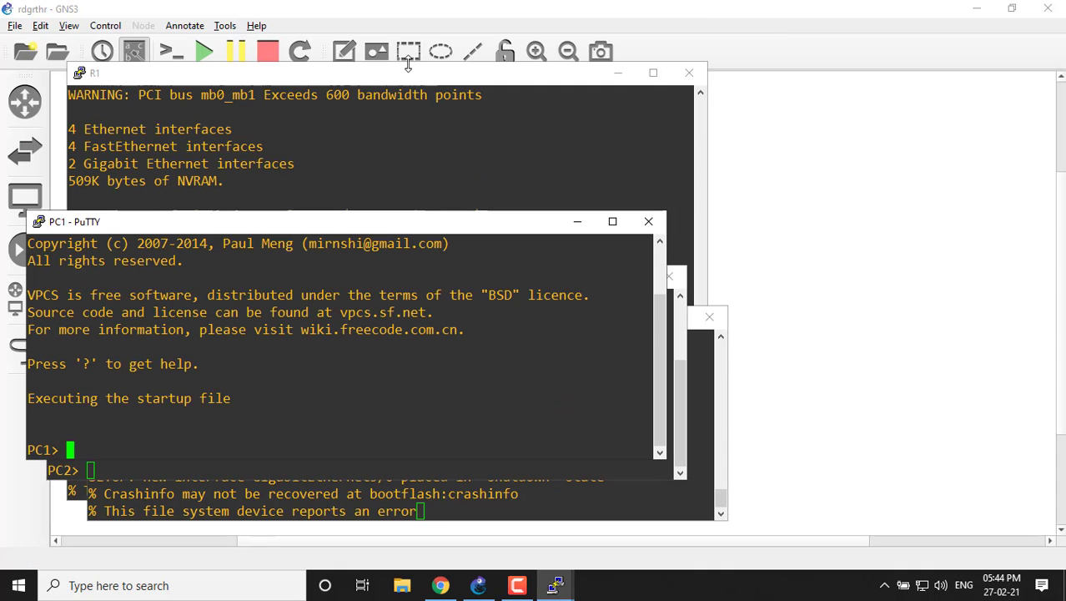
pyautogui.moveTo(408, 63); pyautogui.dragTo(415, 253)
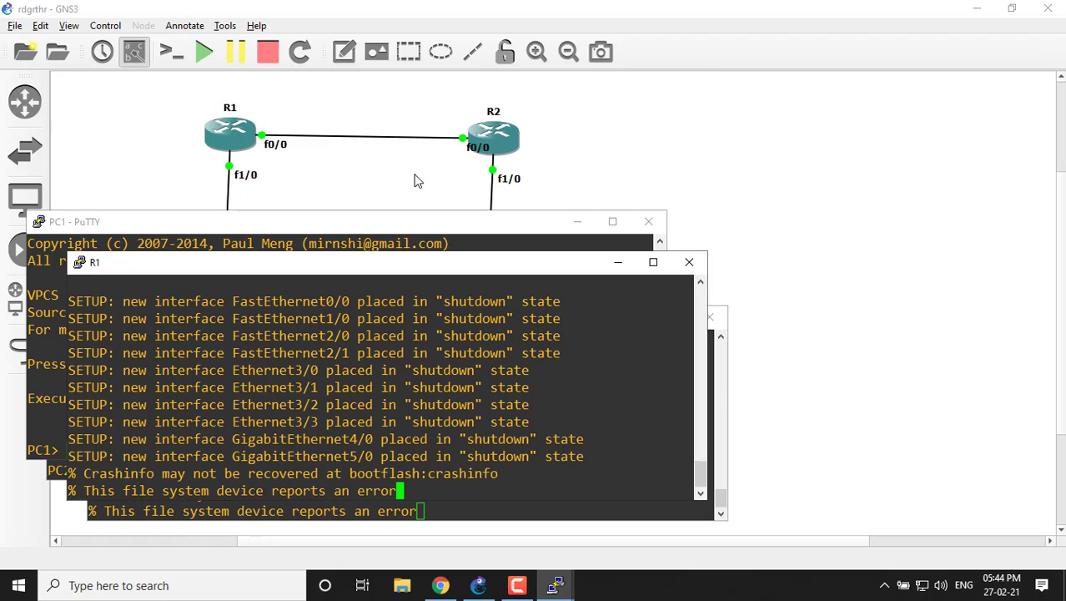
# Minimize the R1, PC1, PC2 and R2 console windows to reveal the whole topology.
pyautogui.click(615, 262)
pyautogui.click(577, 221)
pyautogui.click(606, 275)
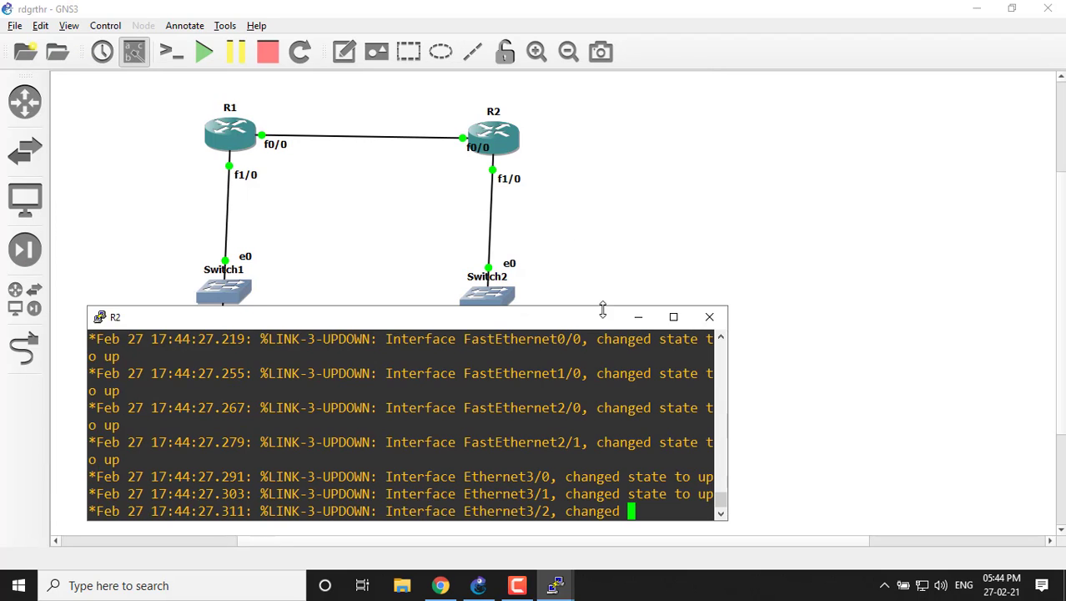
pyautogui.click(638, 316)
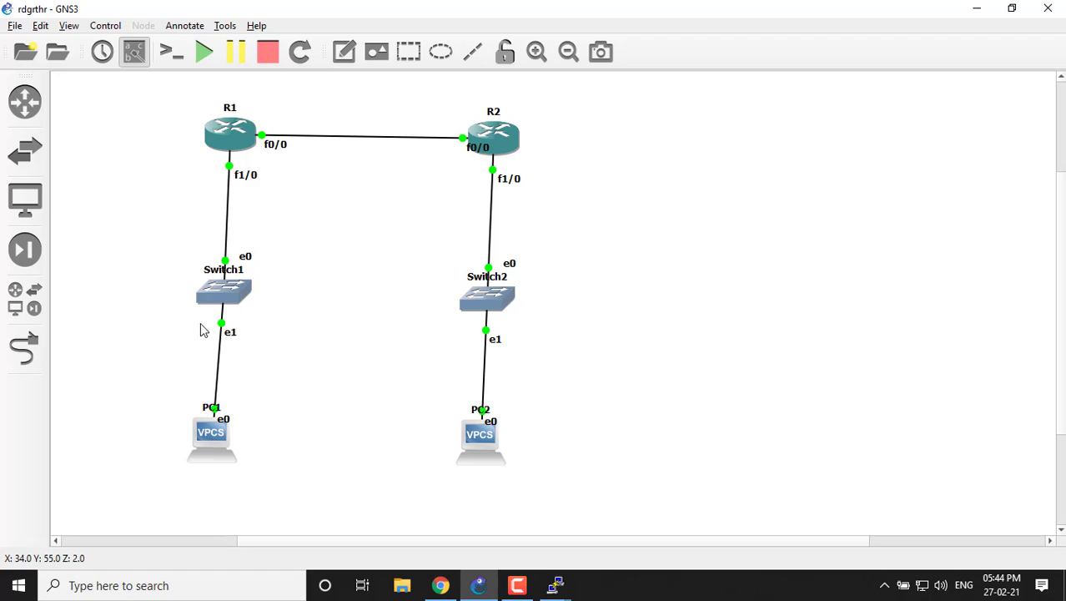
# Add the text note 192.168.1.0/24 above the link between R1 and R2.
pyautogui.click(344, 52)
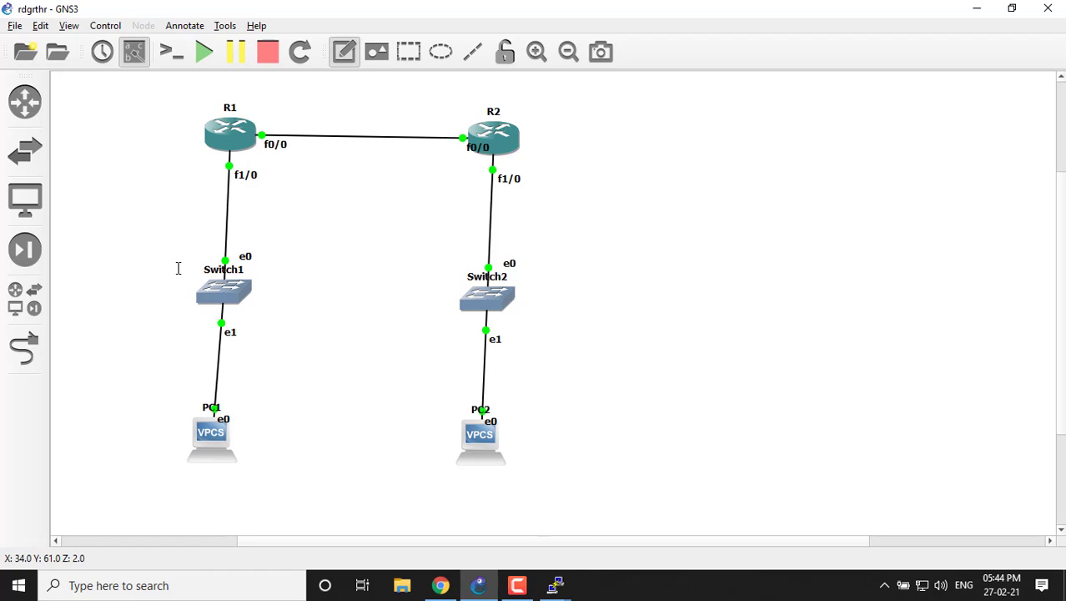
pyautogui.click(313, 103)
pyautogui.write('1')
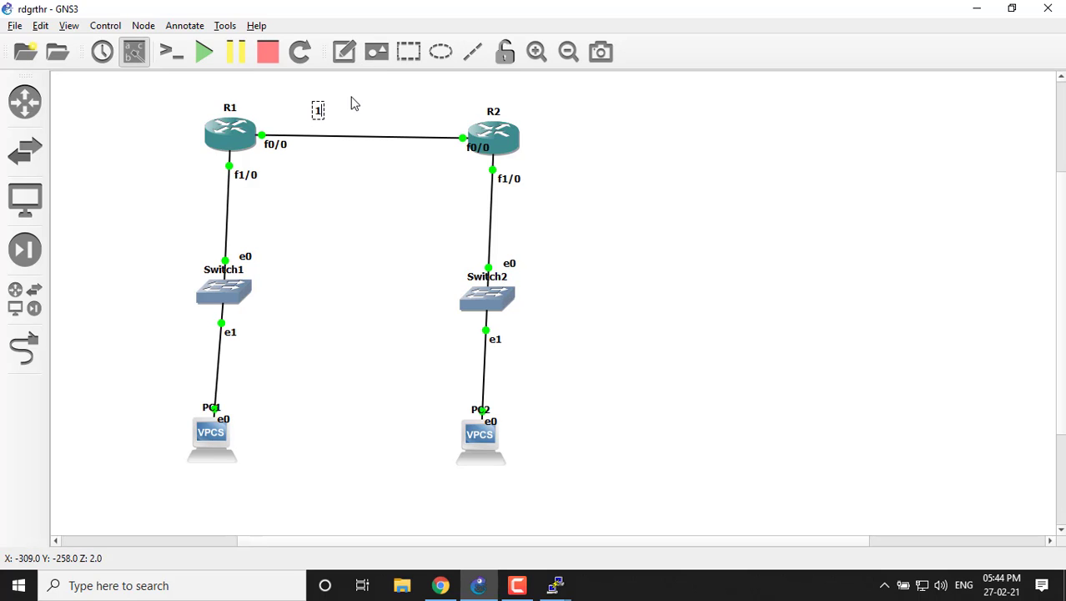
pyautogui.write('92.168.1.')
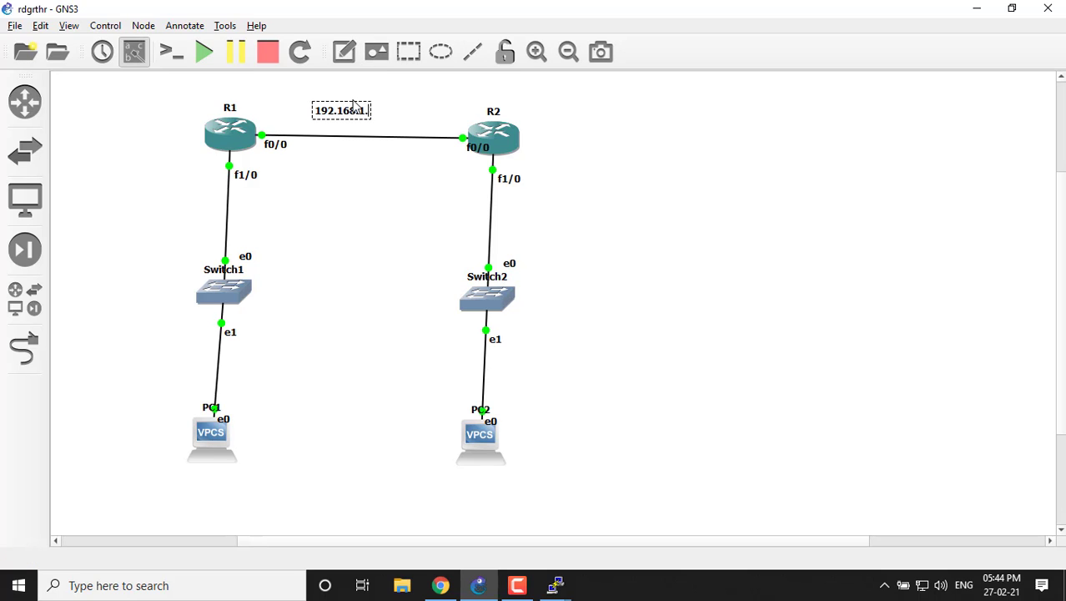
pyautogui.write('0/24')
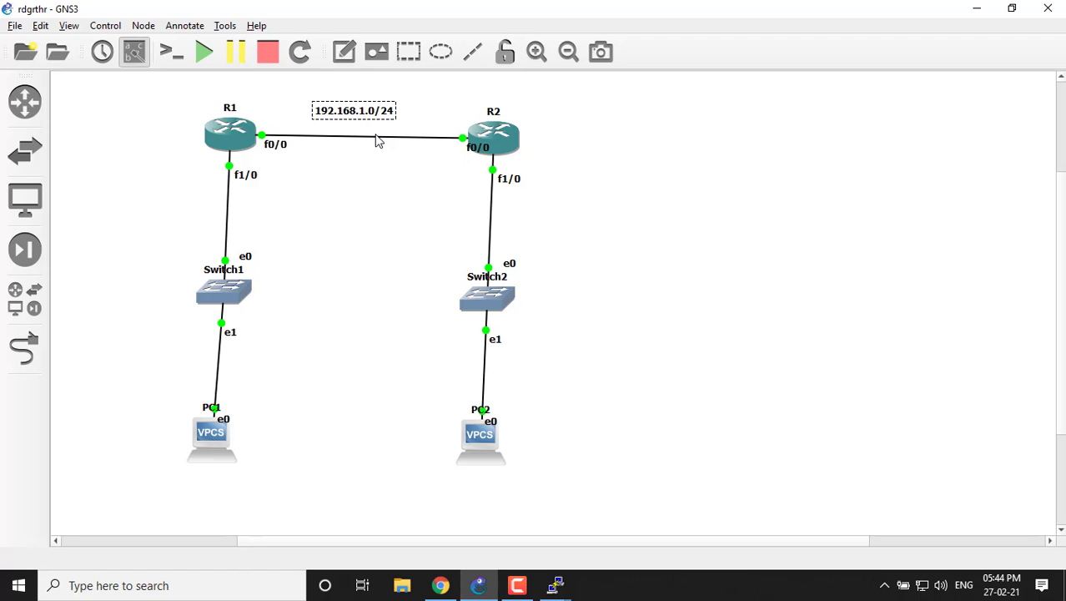
pyautogui.click(521, 223)
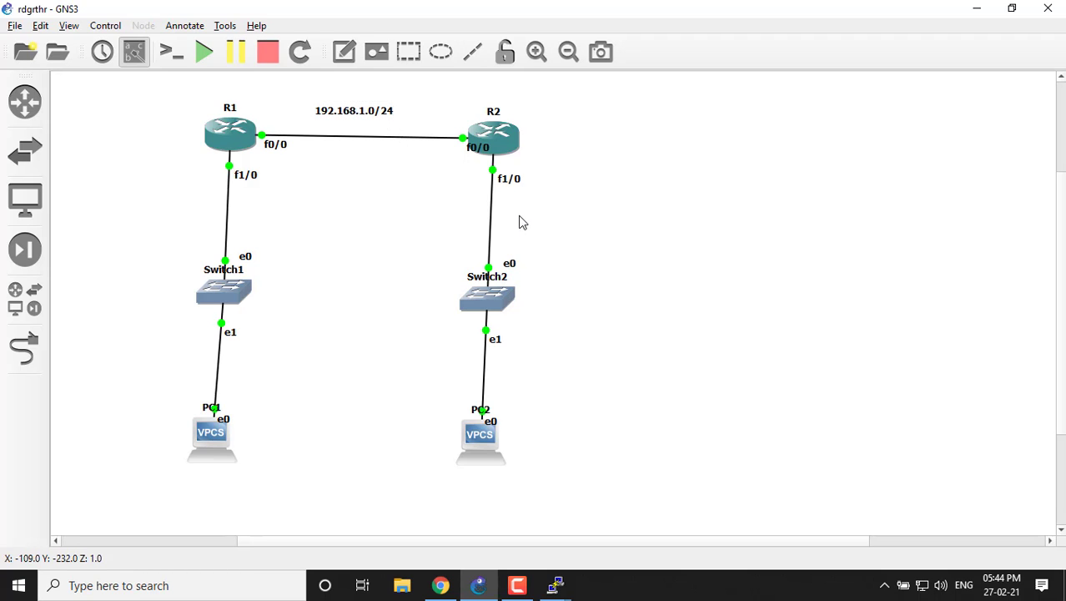
# Add the text note 20.1.1.0/24 beside the link between R2 and Switch2.
pyautogui.click(344, 52)
pyautogui.click(514, 219)
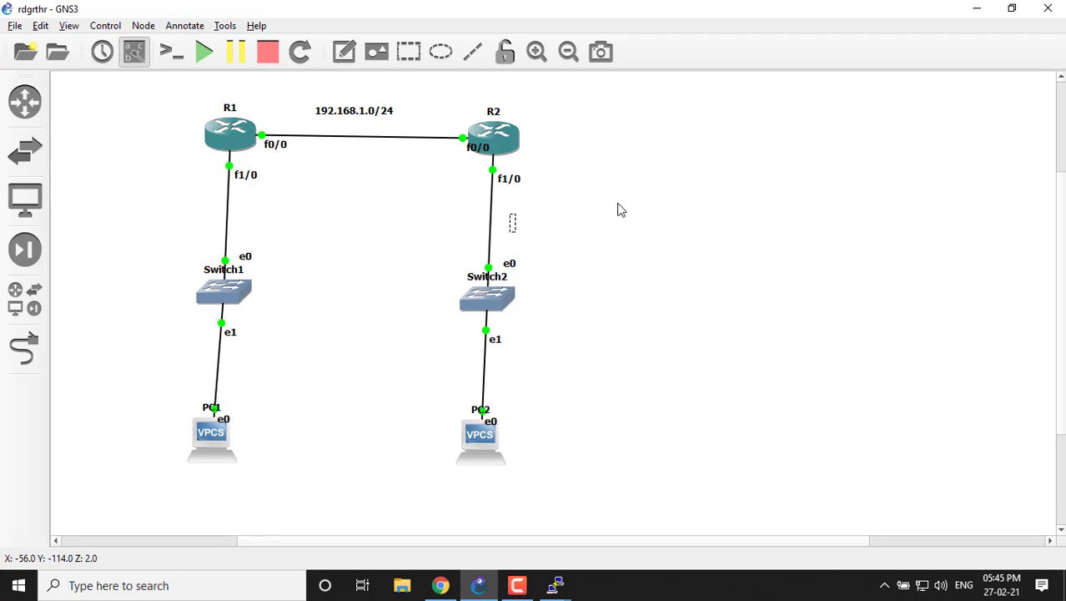
pyautogui.write('20.1.1')
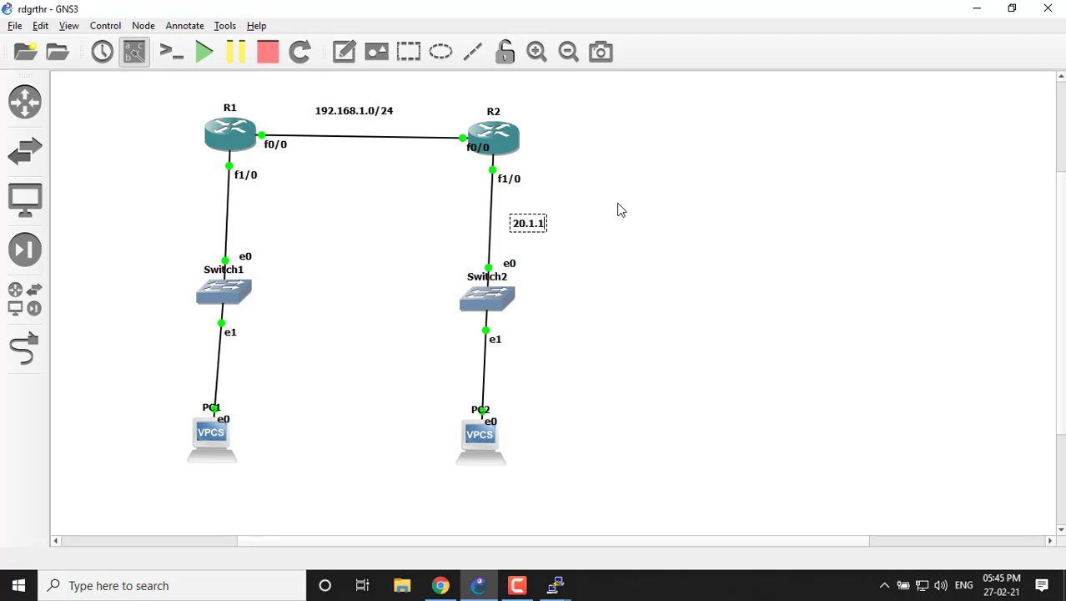
pyautogui.write('.0/24')
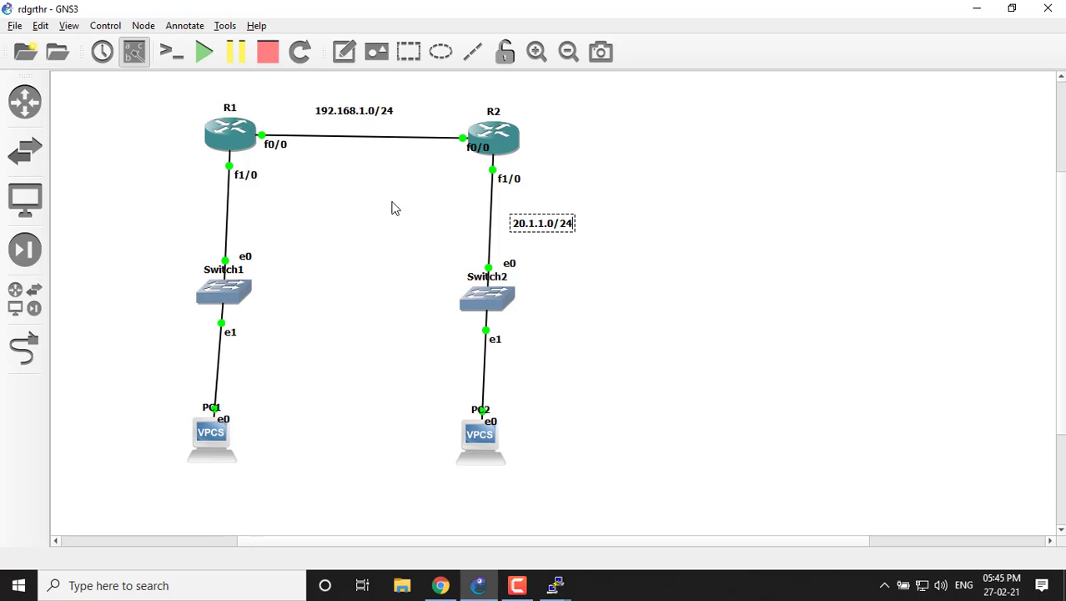
# Add the text note 10.1.1.0/24 beside the link between R1 and Switch1.
pyautogui.click(343, 52)
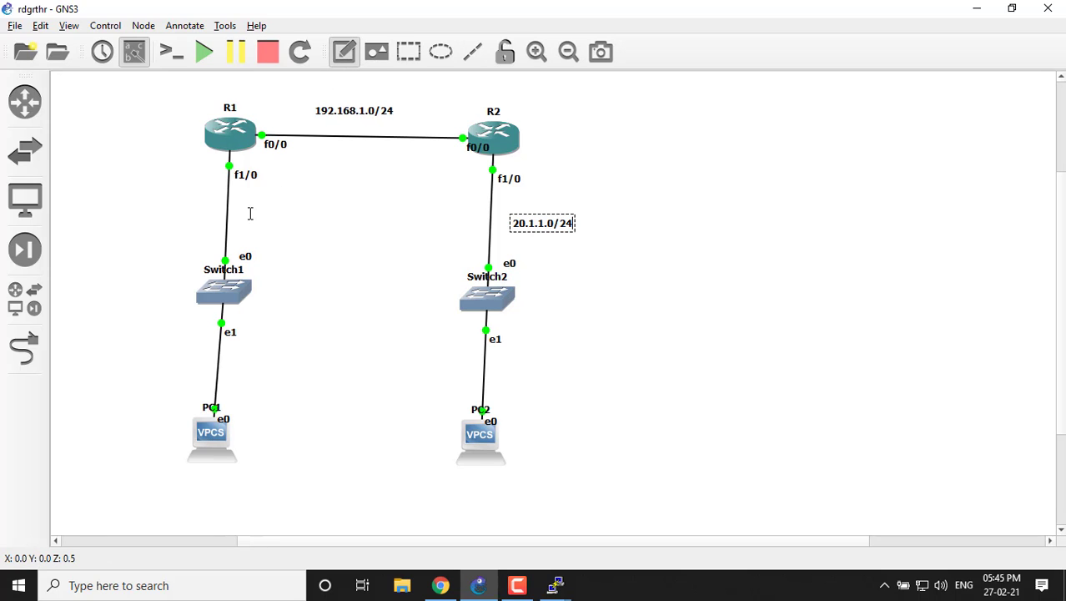
pyautogui.click(125, 205)
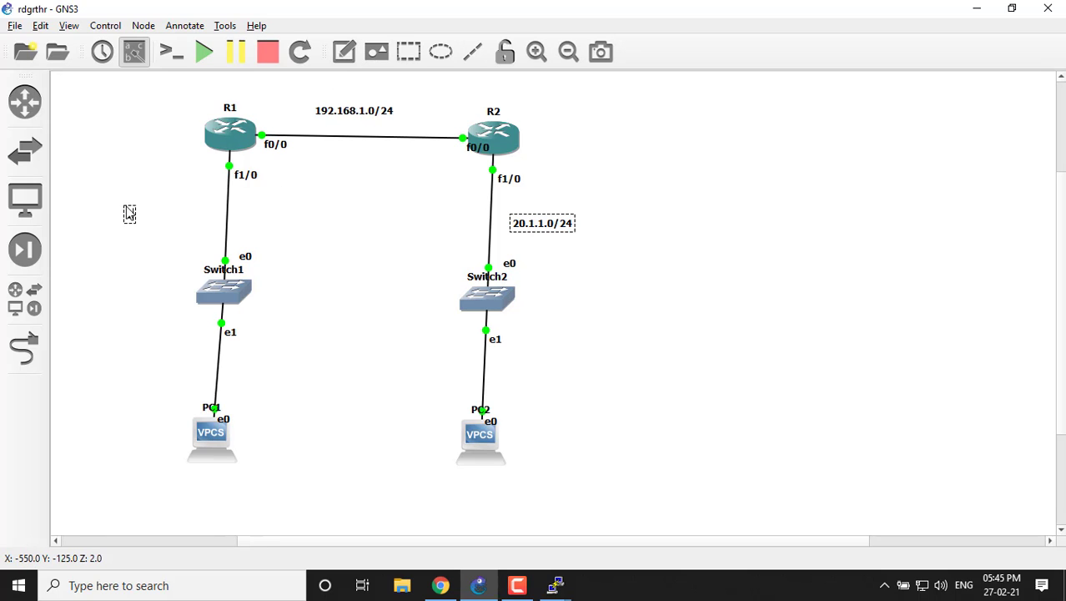
pyautogui.write('20.1.1.0/24')
pyautogui.click(155, 133)
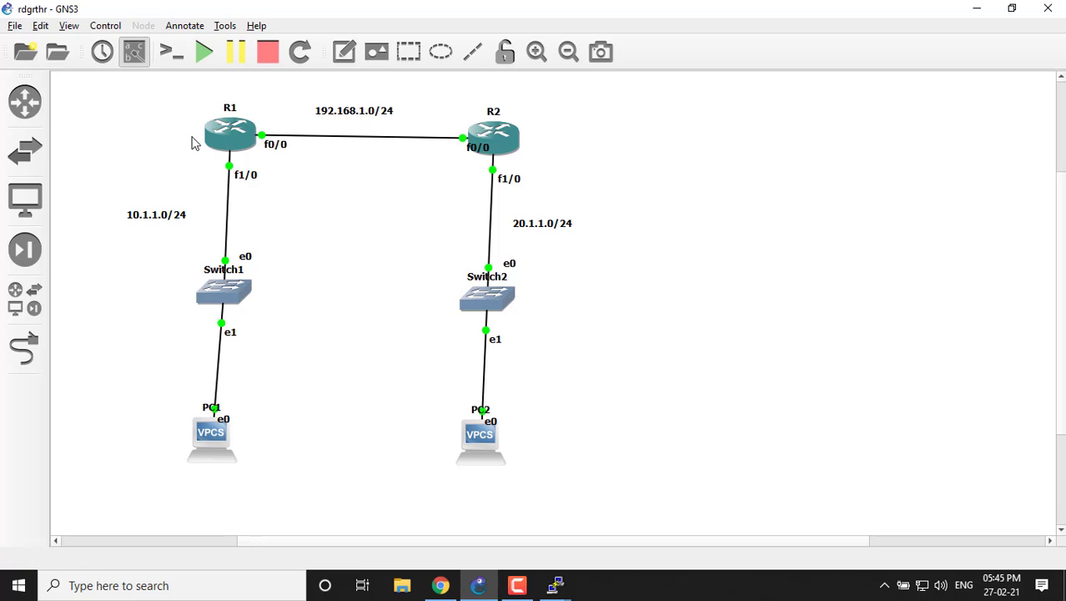
# Add the text note 10.1.1.1/24 below PC1.
pyautogui.click(344, 51)
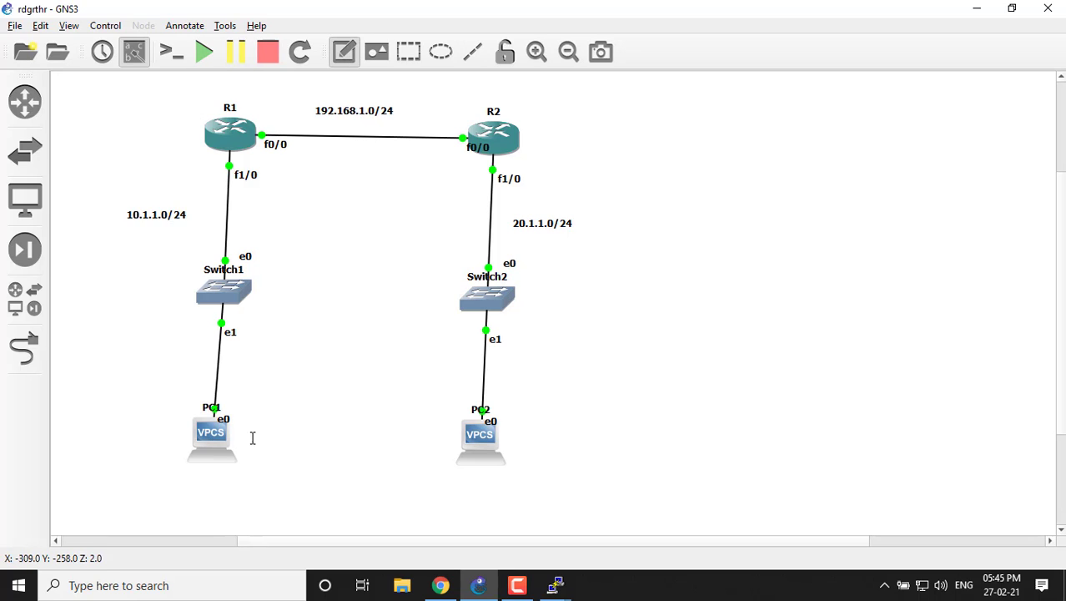
pyautogui.click(164, 481)
pyautogui.write('10.')
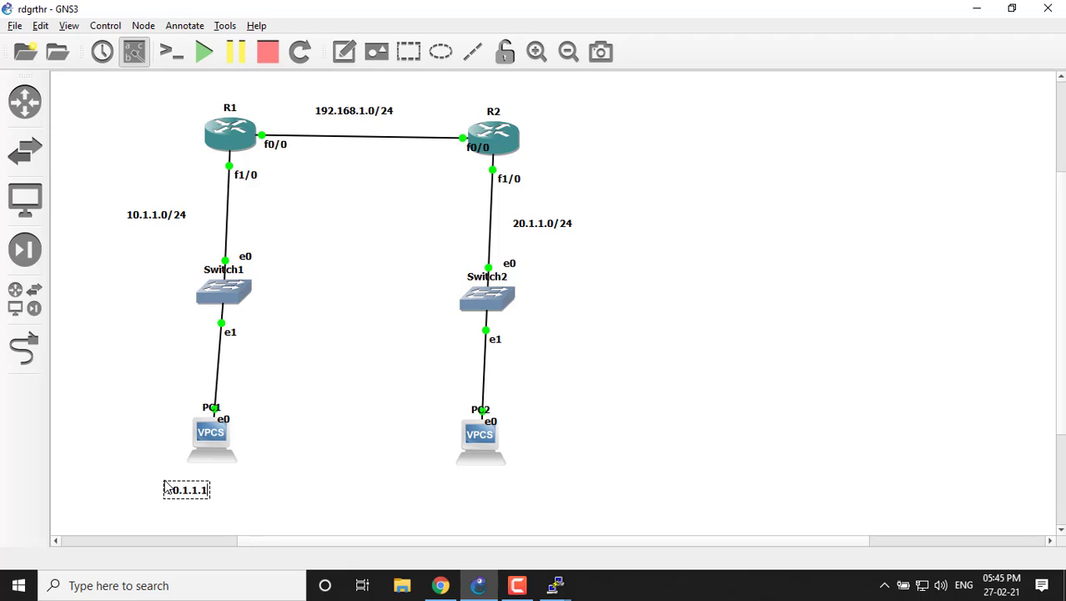
pyautogui.write('1.1.1/24')
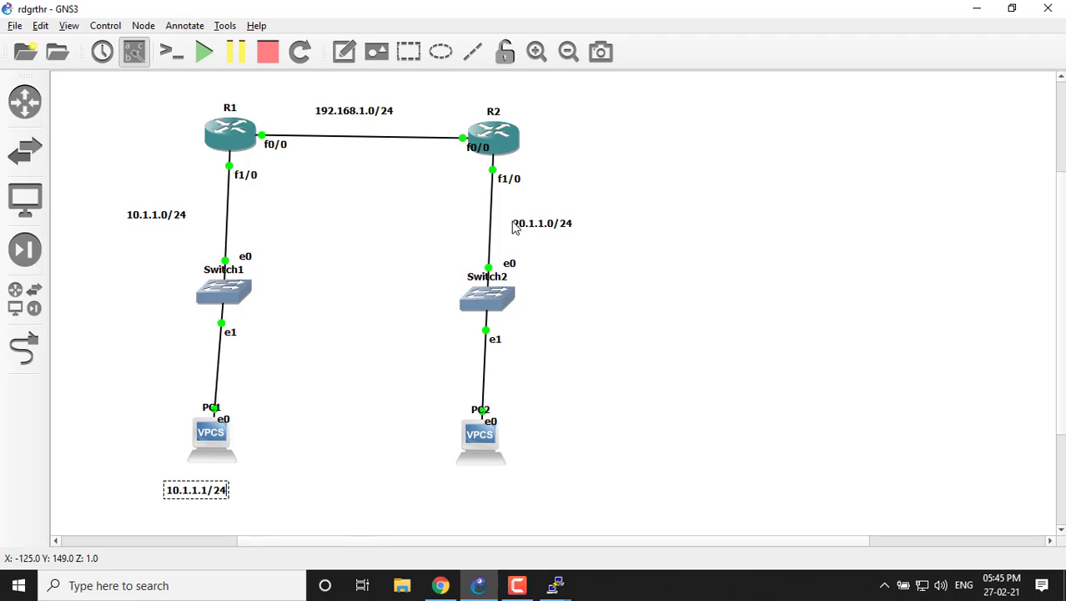
# Add the text note 20.1.1.2/24 below PC2.
pyautogui.click(349, 61)
pyautogui.click(467, 487)
pyautogui.write('20.1.1.1')
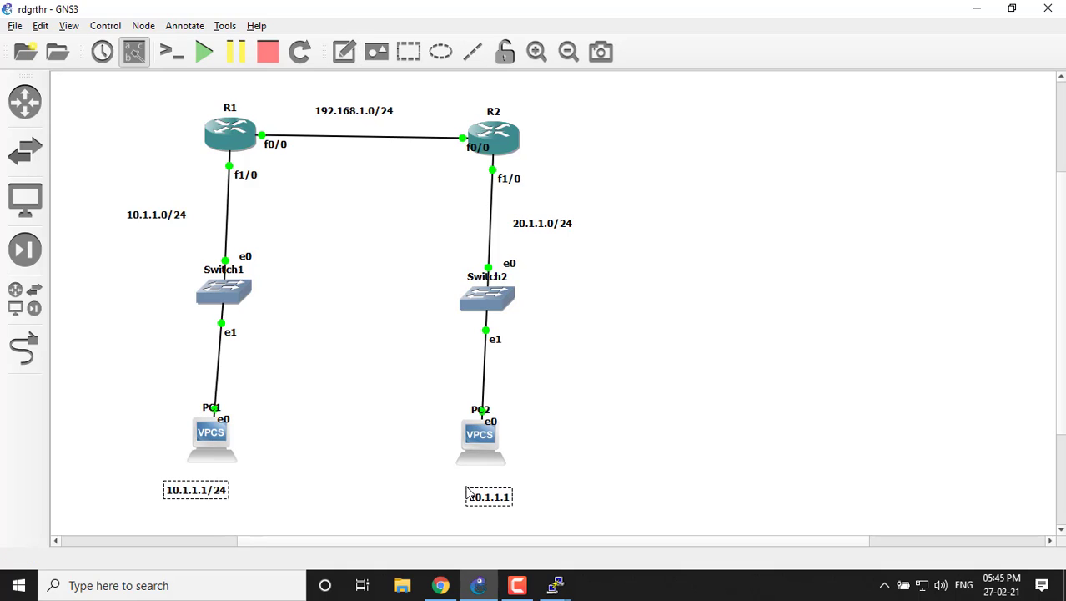
pyautogui.press('BackSpace')
pyautogui.write('2/24')
# Change the address note below PC1 to 10.1.1.2/24.
pyautogui.click(207, 492)
pyautogui.doubleClick(207, 490)
pyautogui.click(207, 490)
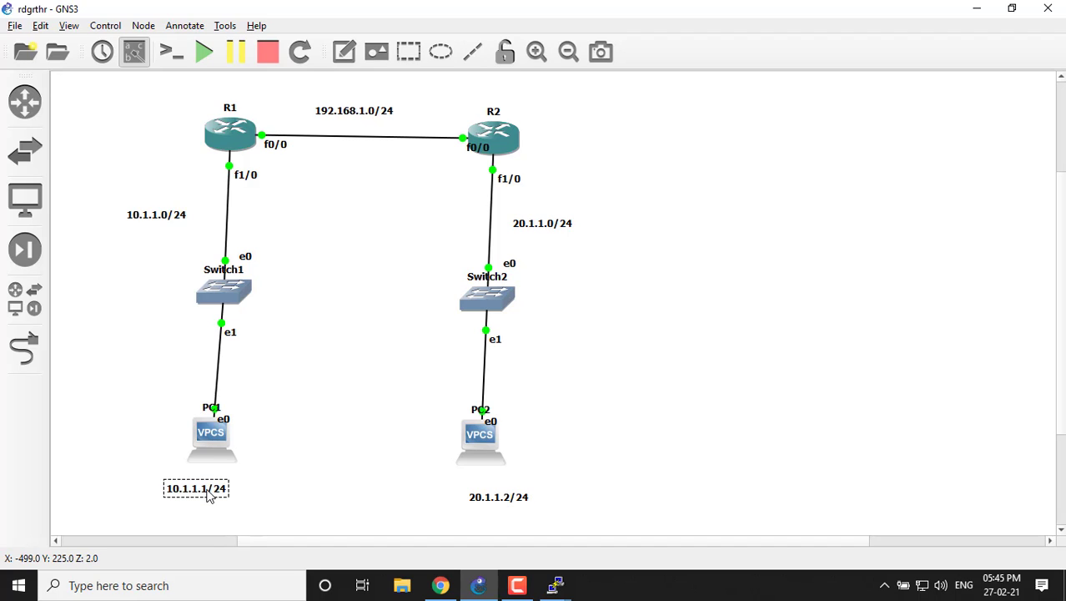
pyautogui.press('BackSpace')
pyautogui.write('2')
pyautogui.click(242, 464)
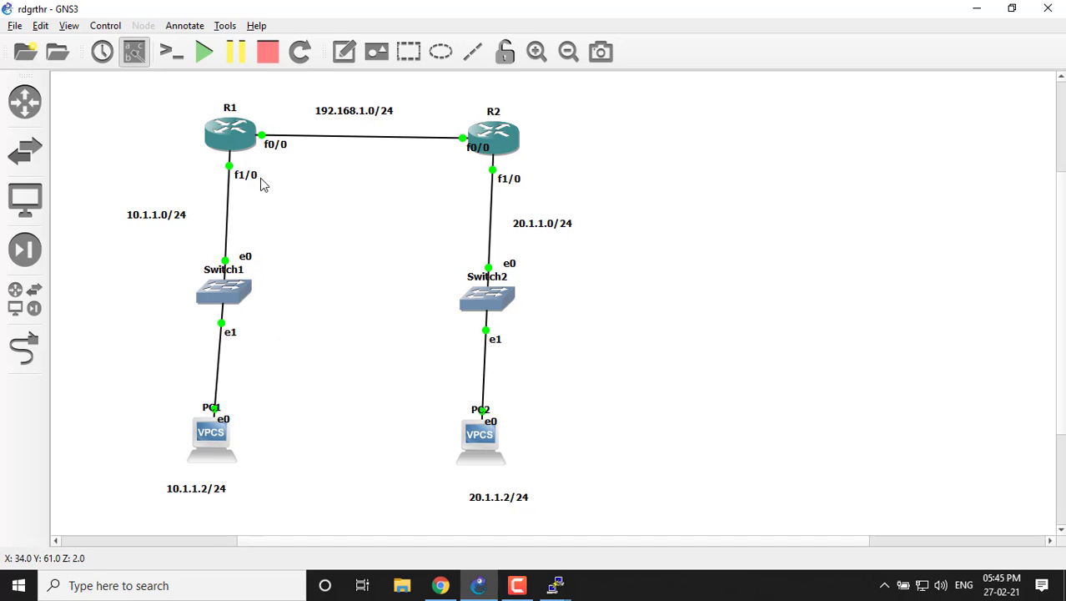
# Bring up R1's console and enter global configuration mode with configure terminal.
pyautogui.click(556, 587)
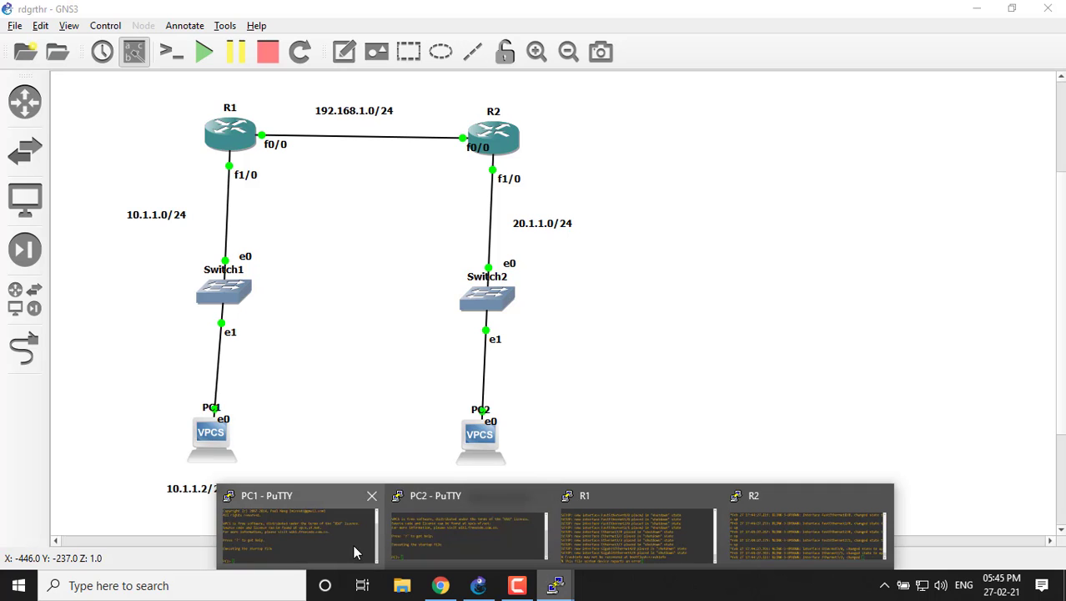
pyautogui.click(634, 544)
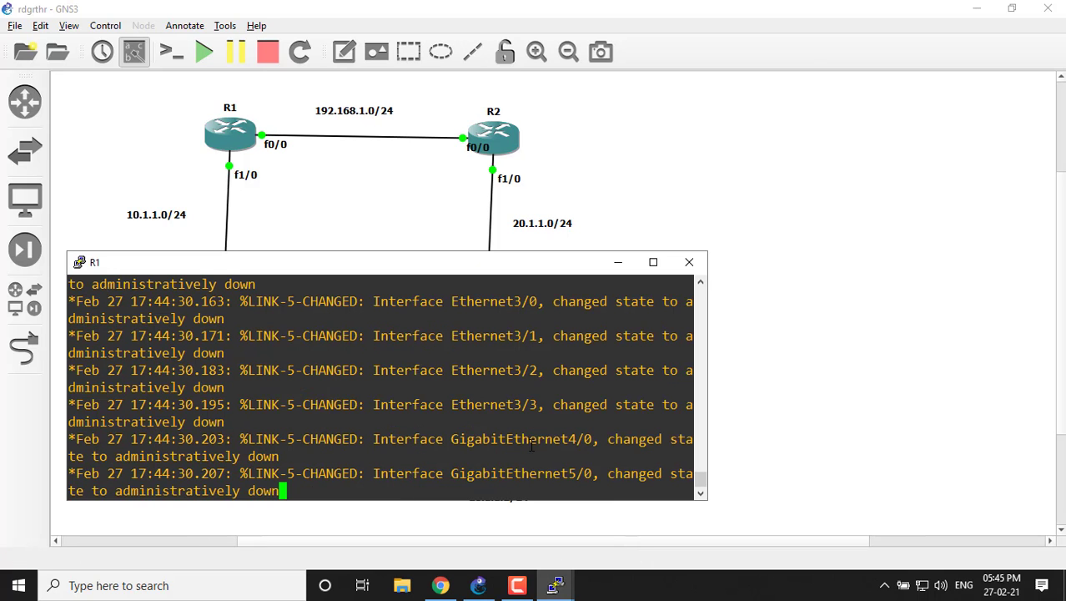
pyautogui.press('Return')
pyautogui.press('Return')
pyautogui.press('Return')
pyautogui.press('Return')
pyautogui.press('Return')
pyautogui.press('Return')
pyautogui.press('Return')
pyautogui.press('Return')
pyautogui.press('Return')
pyautogui.press('Return')
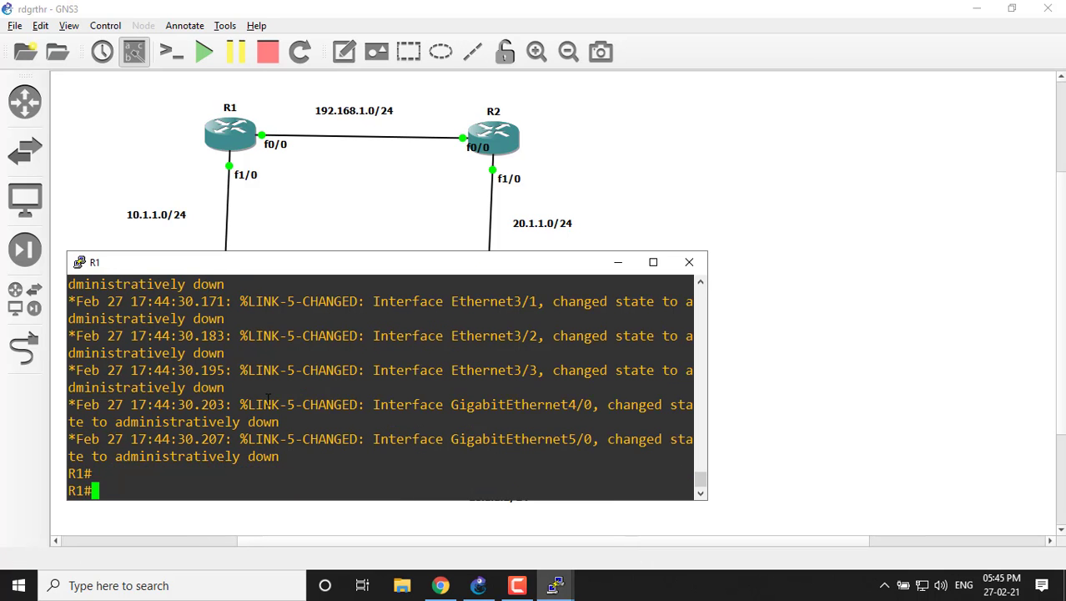
pyautogui.write('conf')
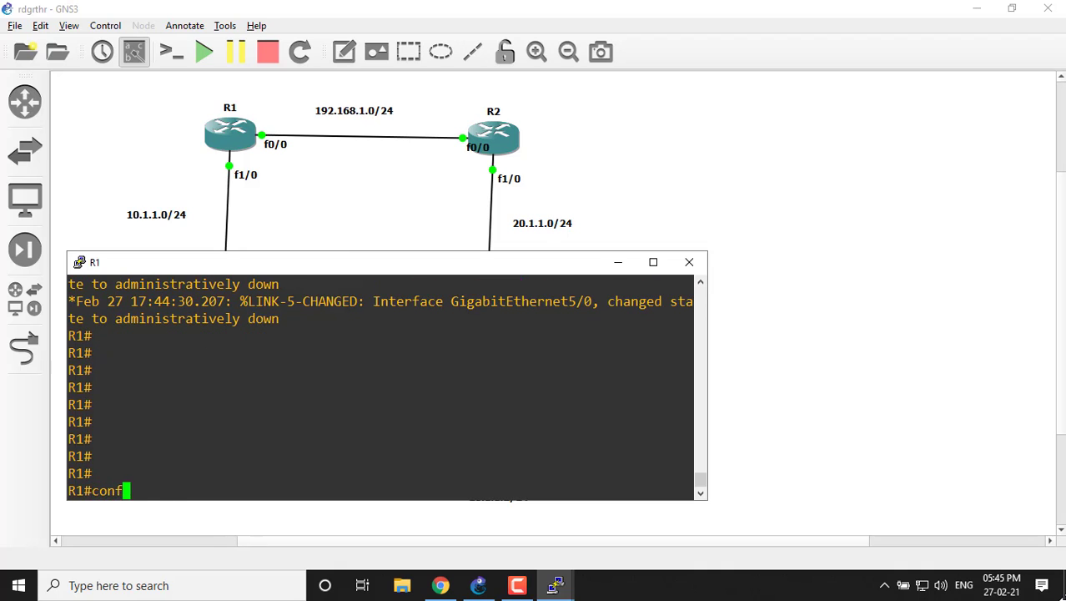
pyautogui.press('Tab')
pyautogui.write('t')
# Enter interface configuration mode for fastEthernet 0/0 on R1.
pyautogui.press('Tab')
pyautogui.press('Return')
pyautogui.press('Return')
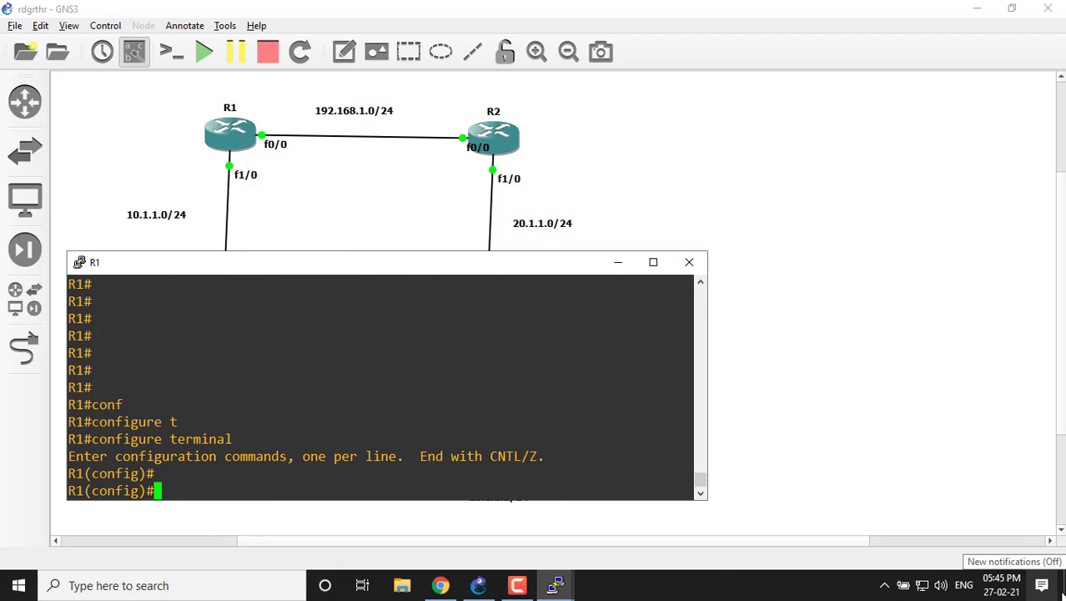
pyautogui.write('inf')
pyautogui.press('Tab')
pyautogui.press('BackSpace')
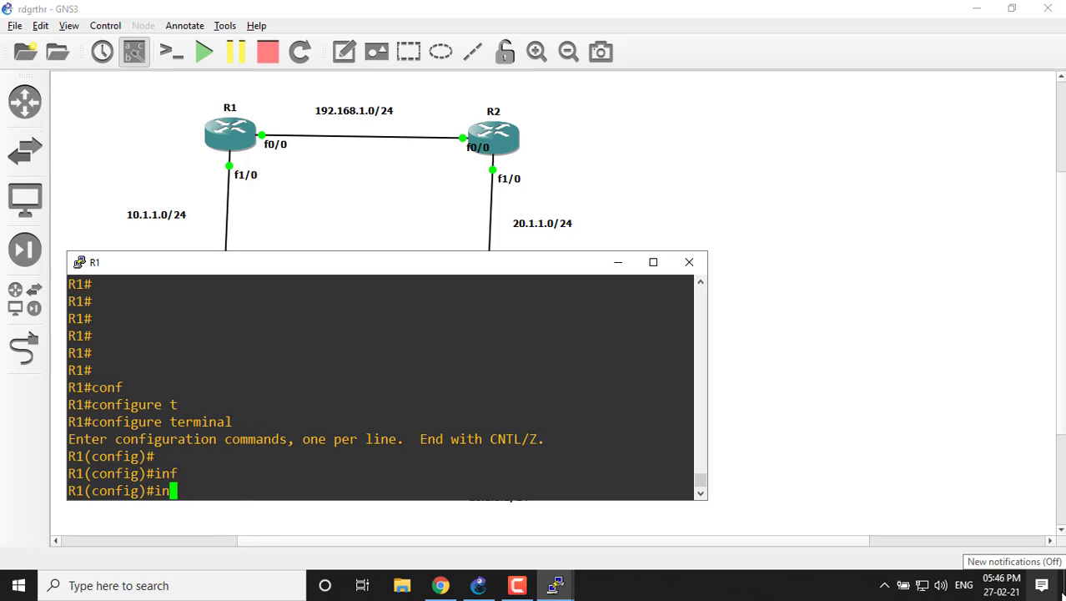
pyautogui.press('Tab')
pyautogui.write('t')
pyautogui.press('Tab')
pyautogui.write('face f')
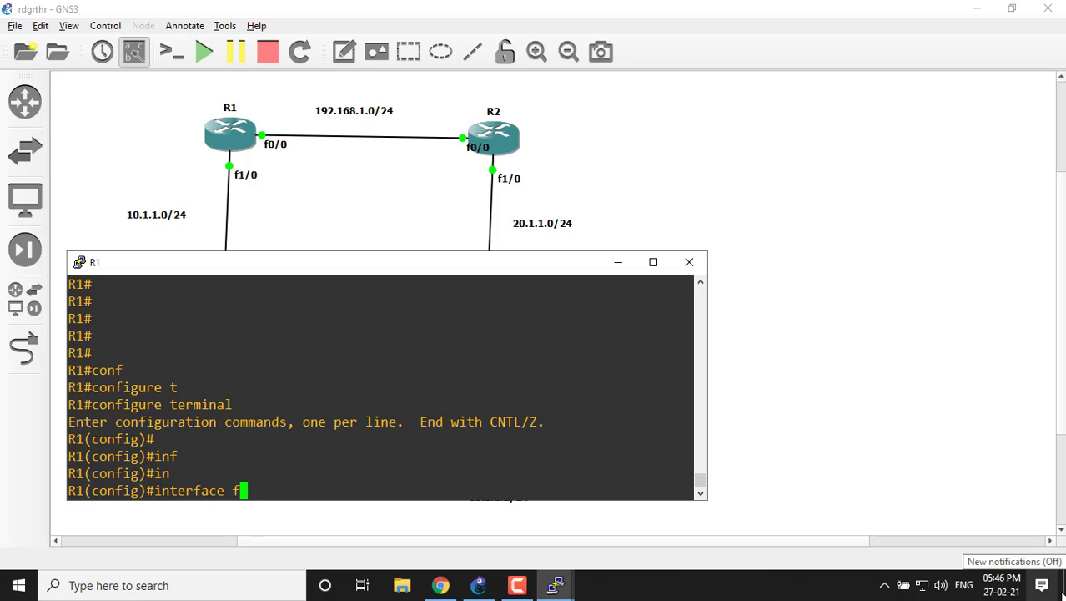
pyautogui.write('a')
pyautogui.press('Tab')
pyautogui.write('0/0')
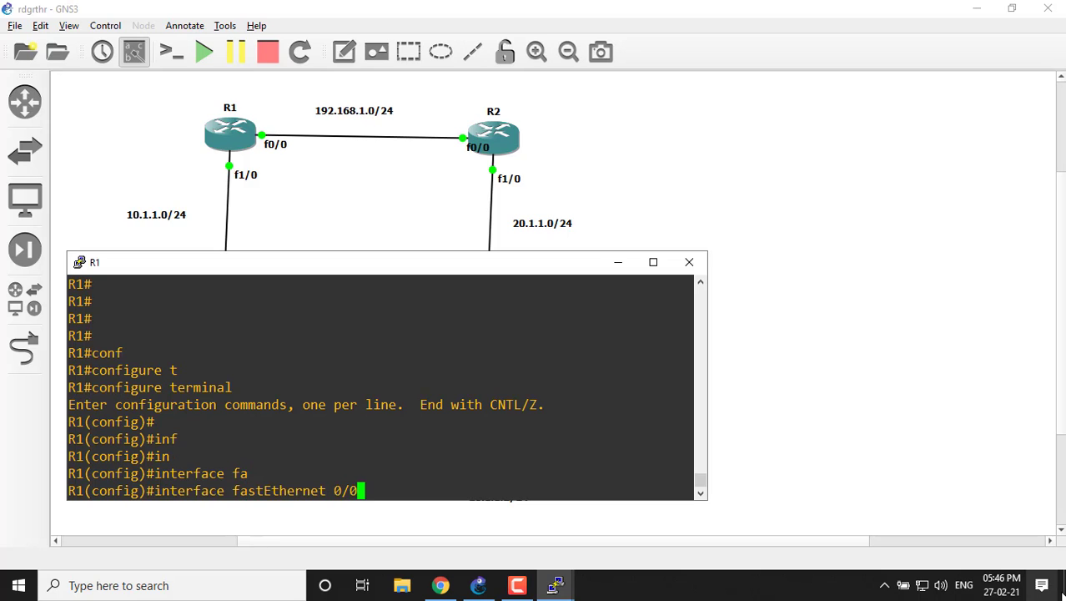
pyautogui.press('Return')
pyautogui.press('Return')
pyautogui.press('Return')
# Assign IP address 192.168.1.1 with mask 255.255.255.0 to R1's fastEthernet 0/0 interface.
pyautogui.write('ip')
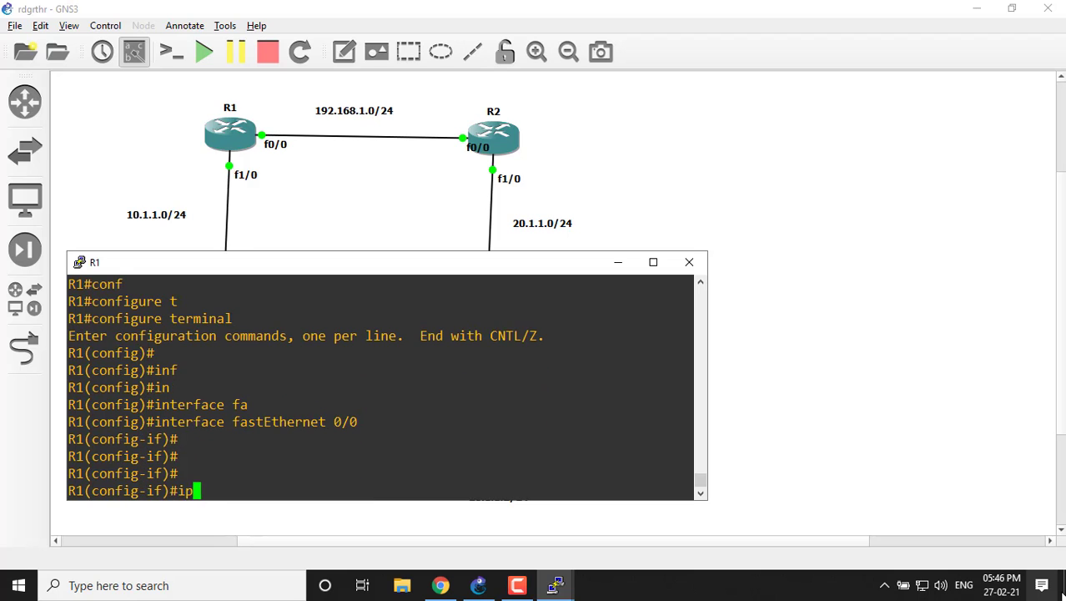
pyautogui.write(' add')
pyautogui.press('Tab')
pyautogui.write('19')
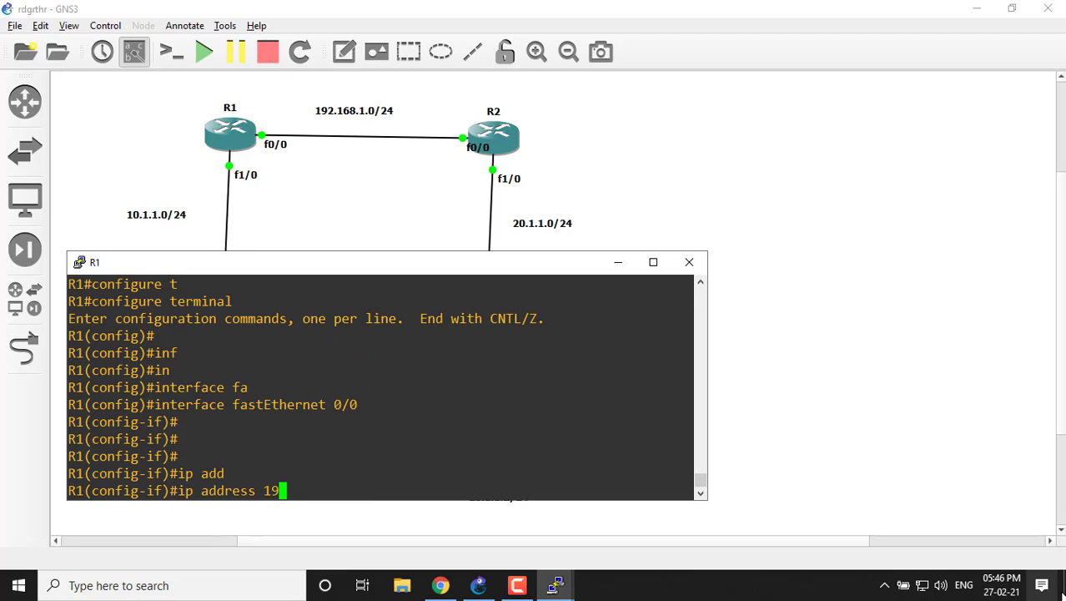
pyautogui.write('2.168.1')
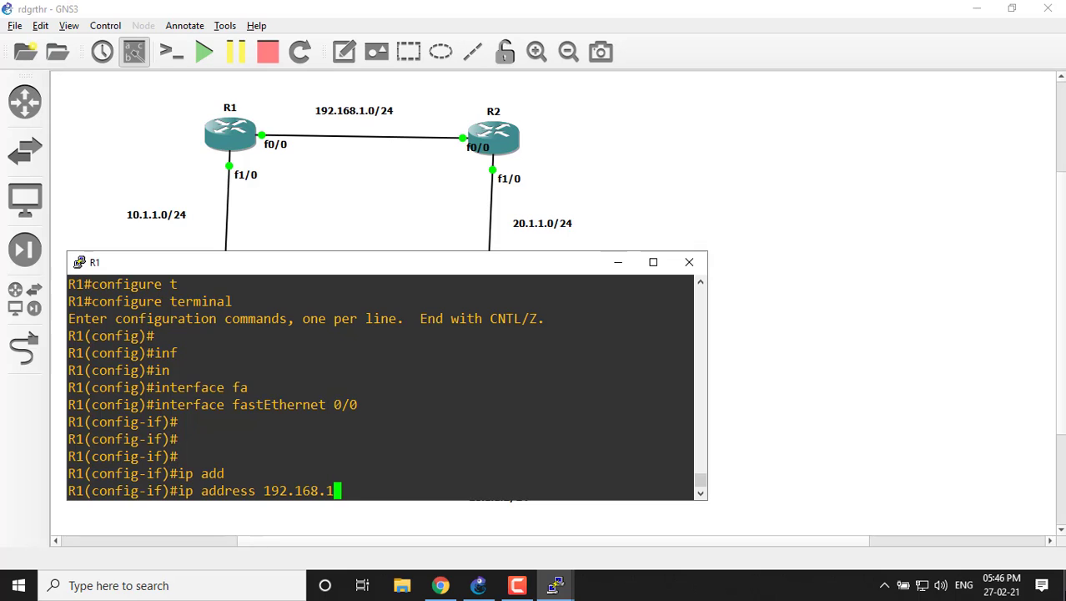
pyautogui.write('.1 255.255.255.0')
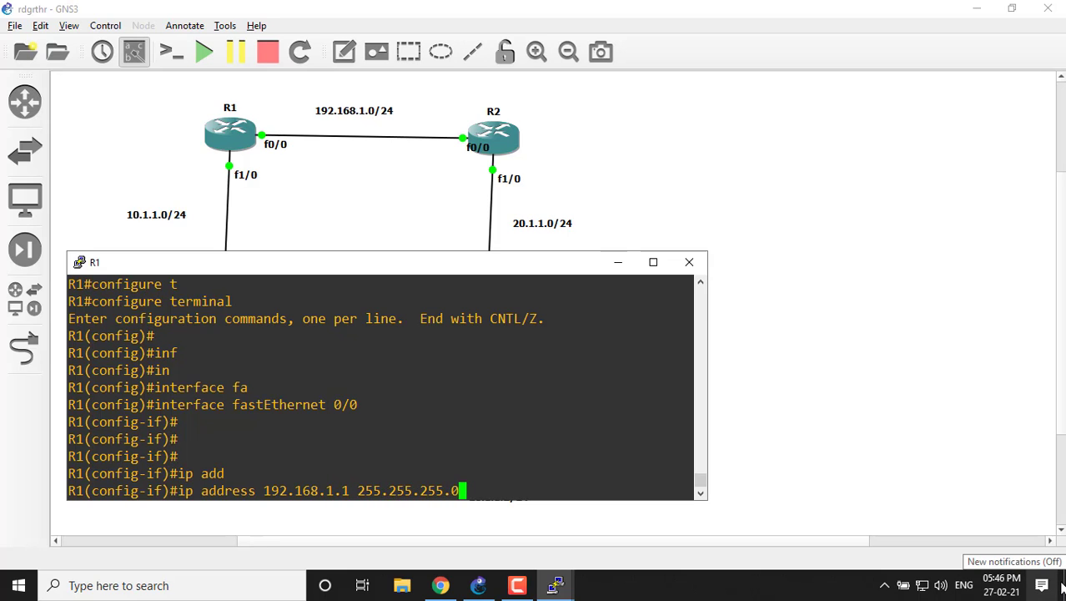
pyautogui.press('Return')
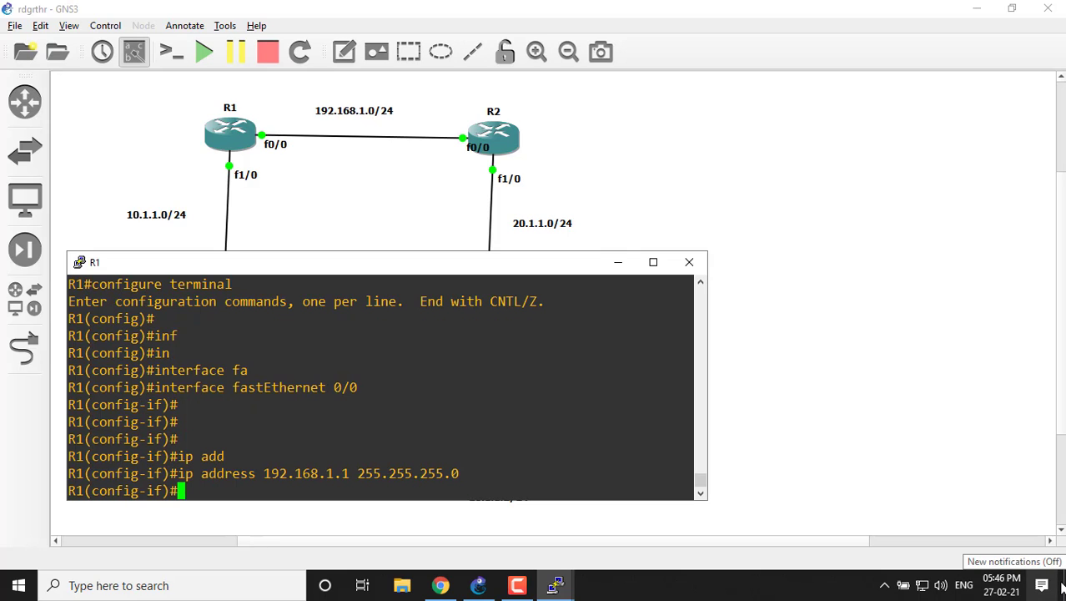
# Enable R1's fastEthernet 0/0 interface with no shutdown.
pyautogui.write('no shu')
pyautogui.press('Tab')
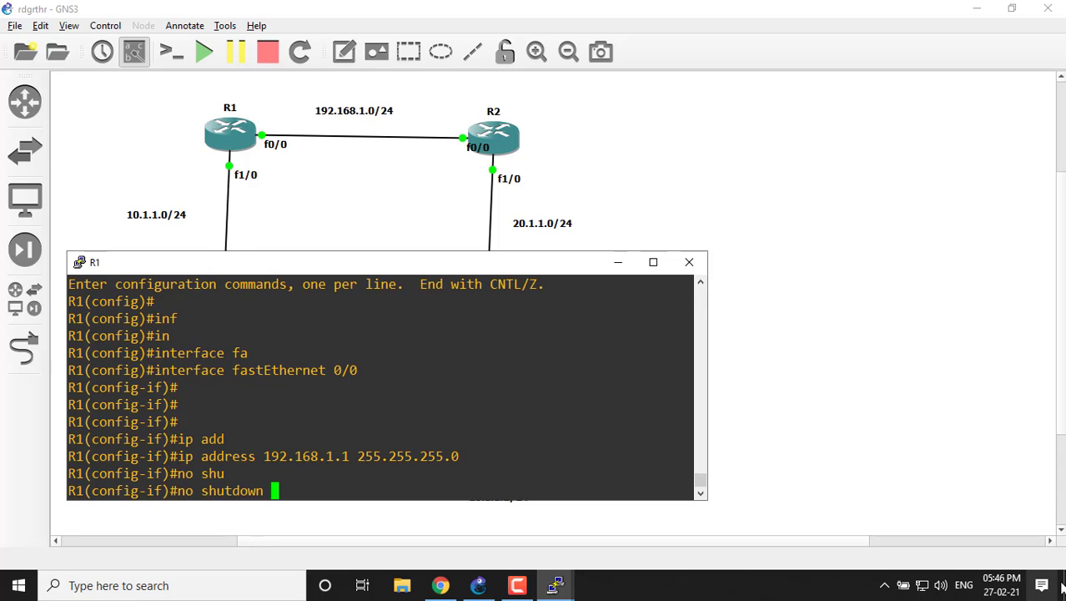
pyautogui.press('Return')
pyautogui.press('Return')
pyautogui.press('Return')
pyautogui.press('Return')
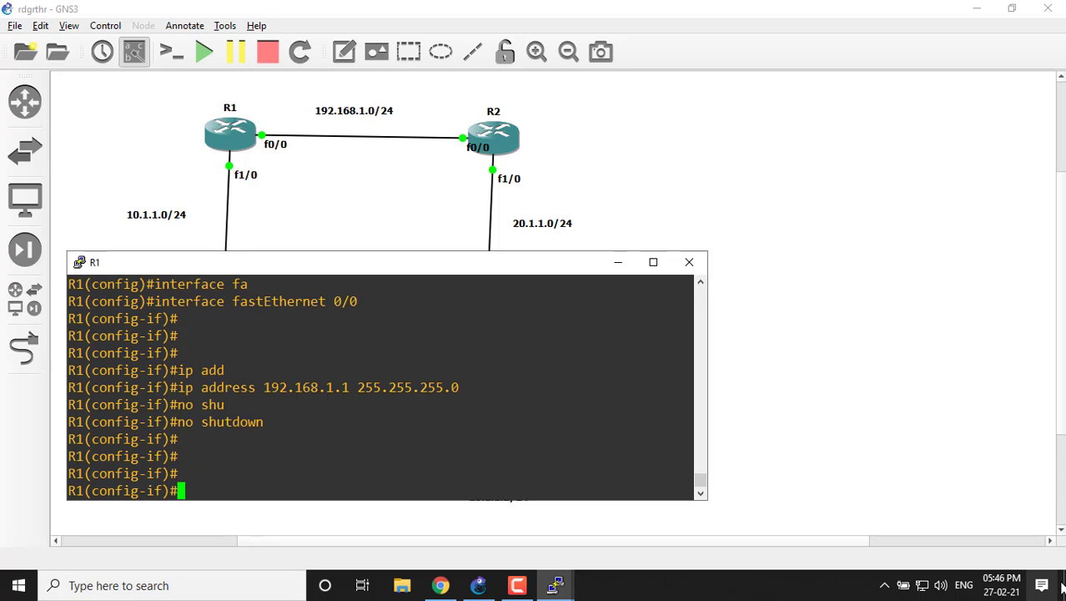
# Switch R1's interface configuration to fa 1/0.
pyautogui.write('int fa 1/0')
pyautogui.press('Return')
pyautogui.press('Return')
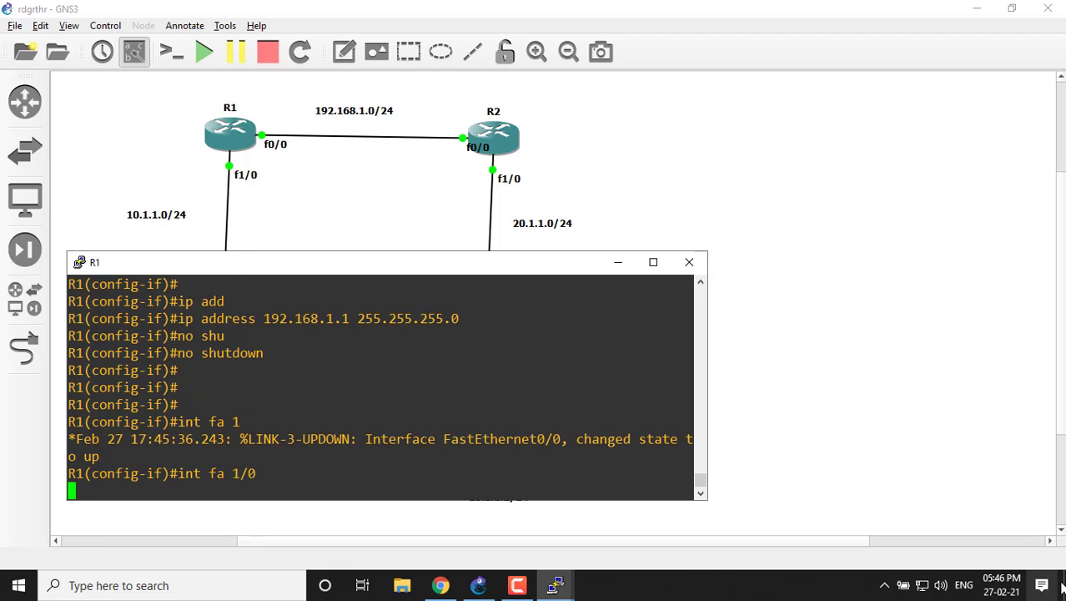
# Assign IP address 10.1.1.1 with mask 255.255.255.0 to R1's fastEthernet 1/0 interface.
pyautogui.write('ip add')
pyautogui.press('Tab')
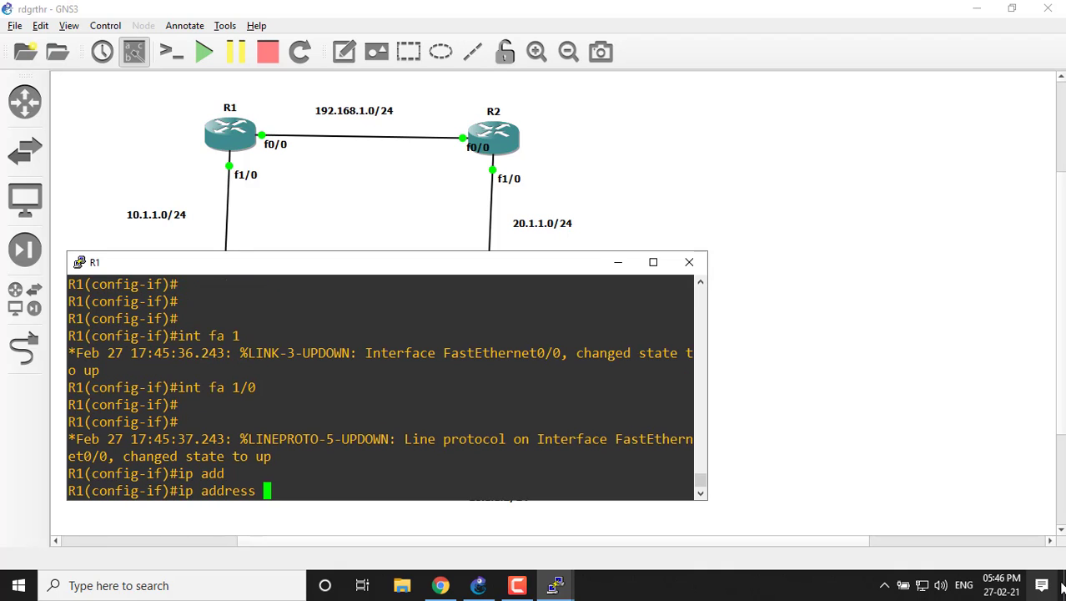
pyautogui.write('10.1.1.1255.2')
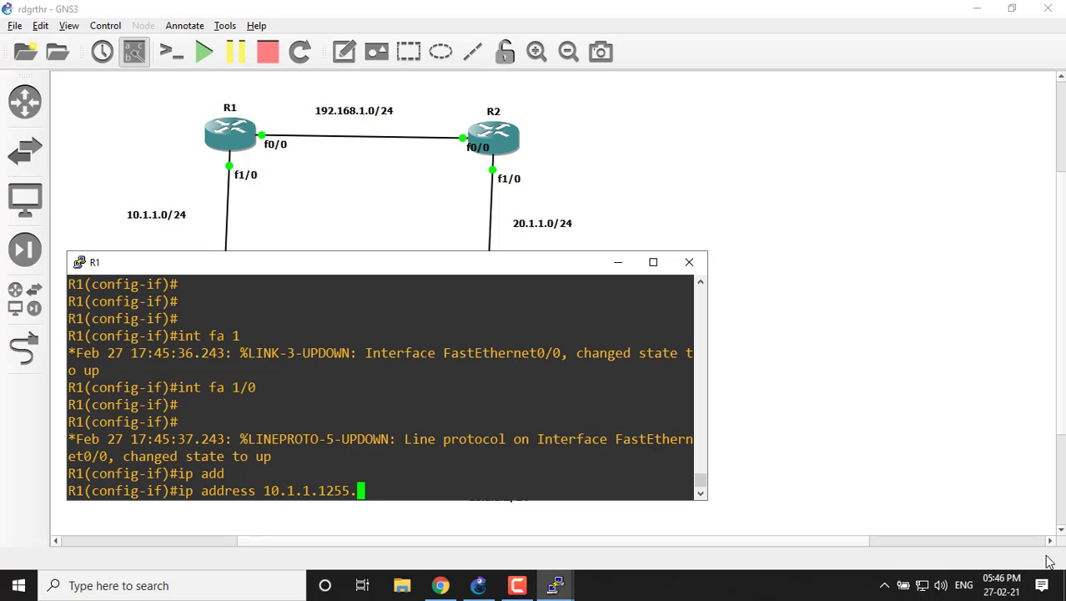
pyautogui.press('BackSpace')
pyautogui.press('BackSpace')
pyautogui.press('BackSpace')
pyautogui.press('BackSpace')
pyautogui.press('BackSpace')
pyautogui.write('255.255')
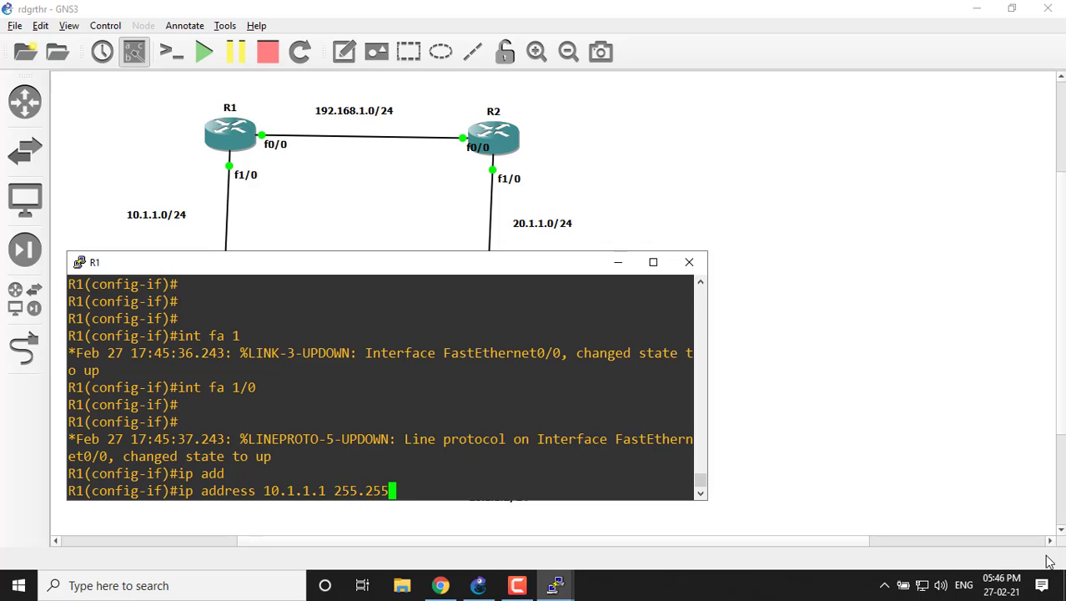
pyautogui.write('.255.0')
pyautogui.press('Return')
# Enable R1's fastEthernet 1/0 interface with no shutdown.
pyautogui.write('.')
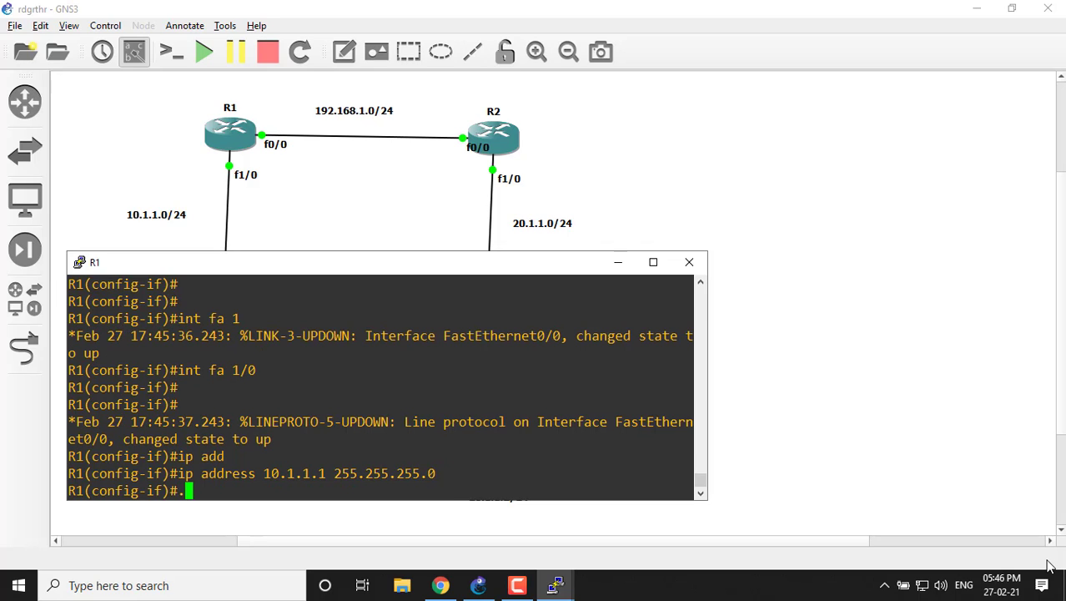
pyautogui.press('BackSpace')
pyautogui.write('no shu')
pyautogui.press('Tab')
pyautogui.press('Return')
pyautogui.press('Return')
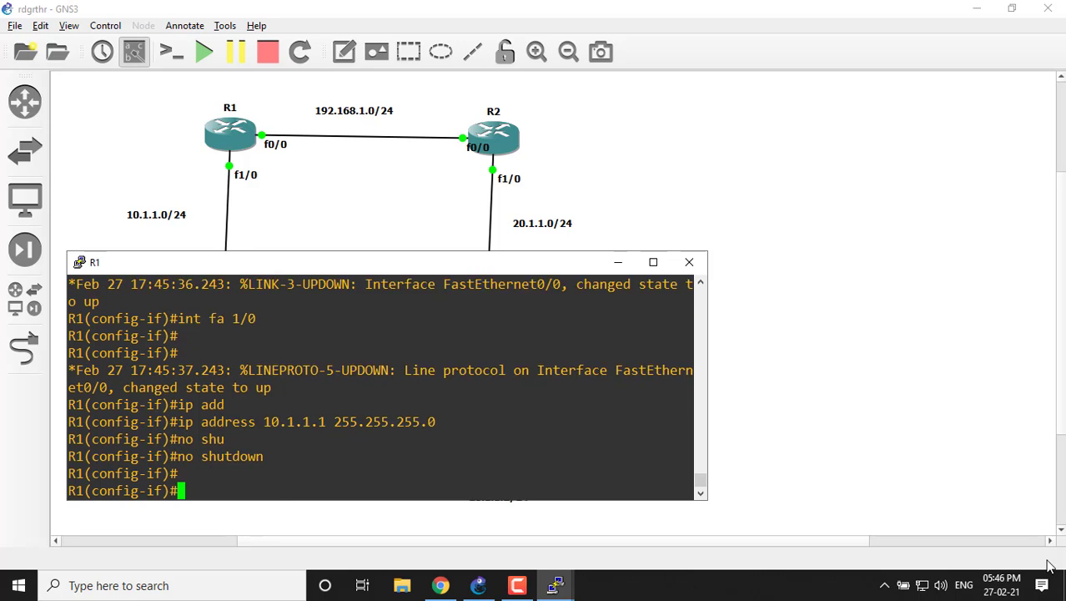
pyautogui.press('Return')
# Write exit at R1's interface prompt without running it, and minimize R1's console window.
pyautogui.write('exi')
pyautogui.press('Tab')
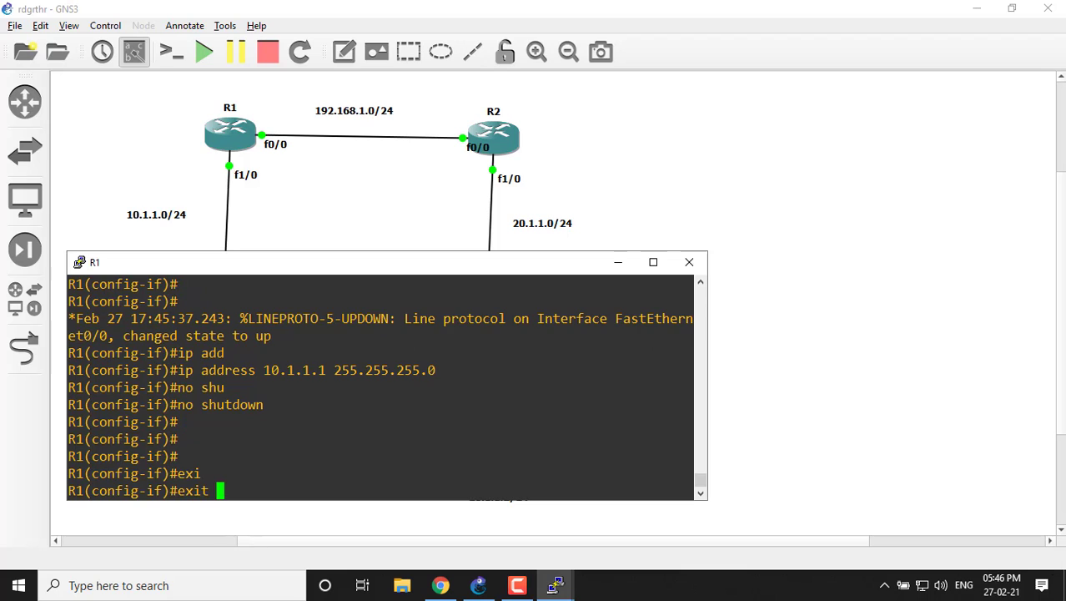
pyautogui.click(1018, 598)
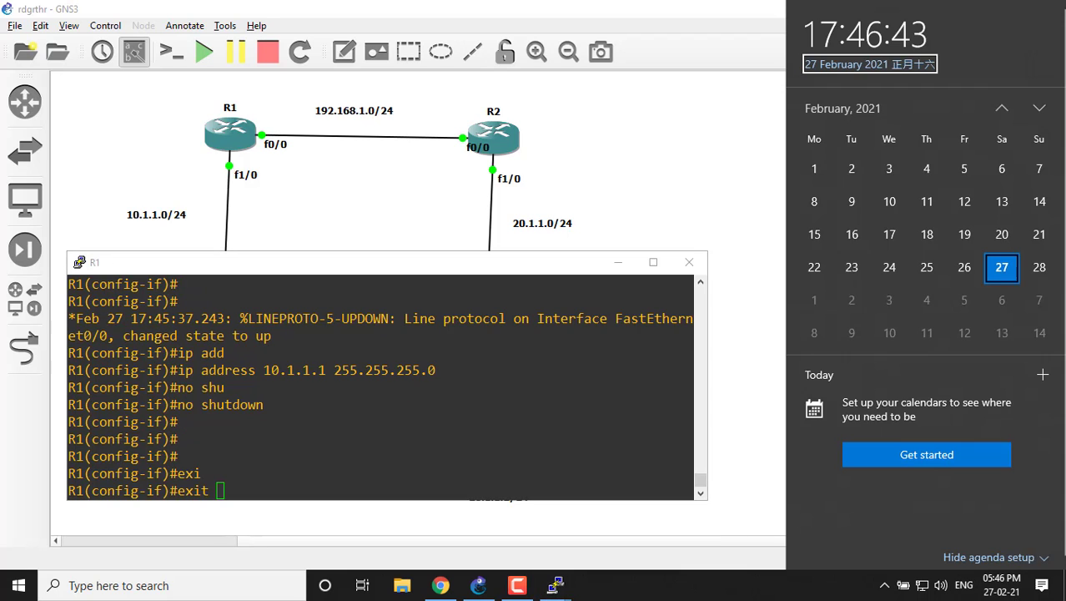
pyautogui.click(394, 352)
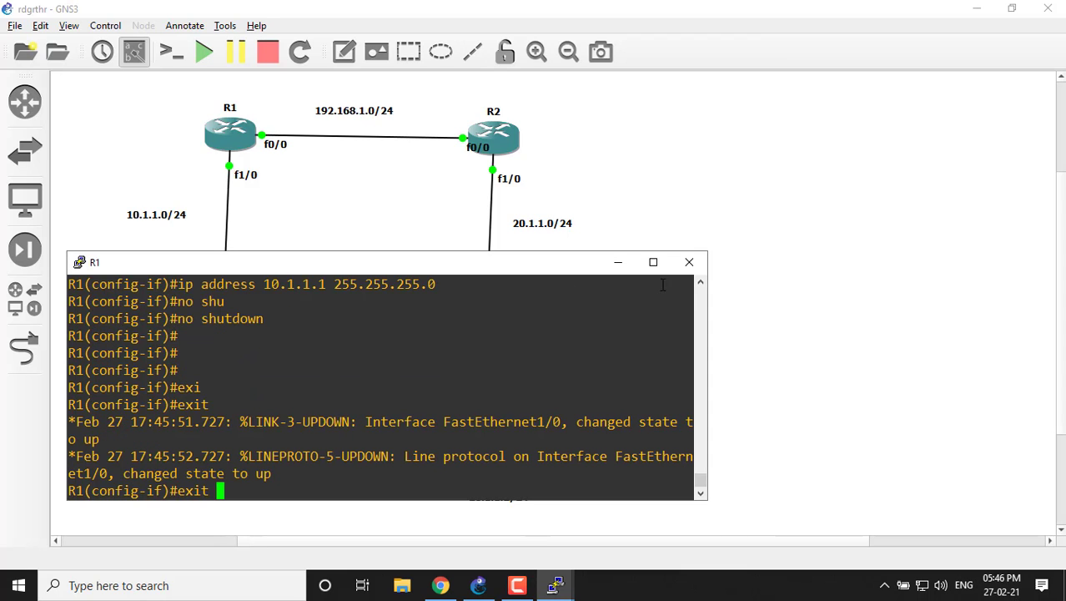
pyautogui.click(618, 265)
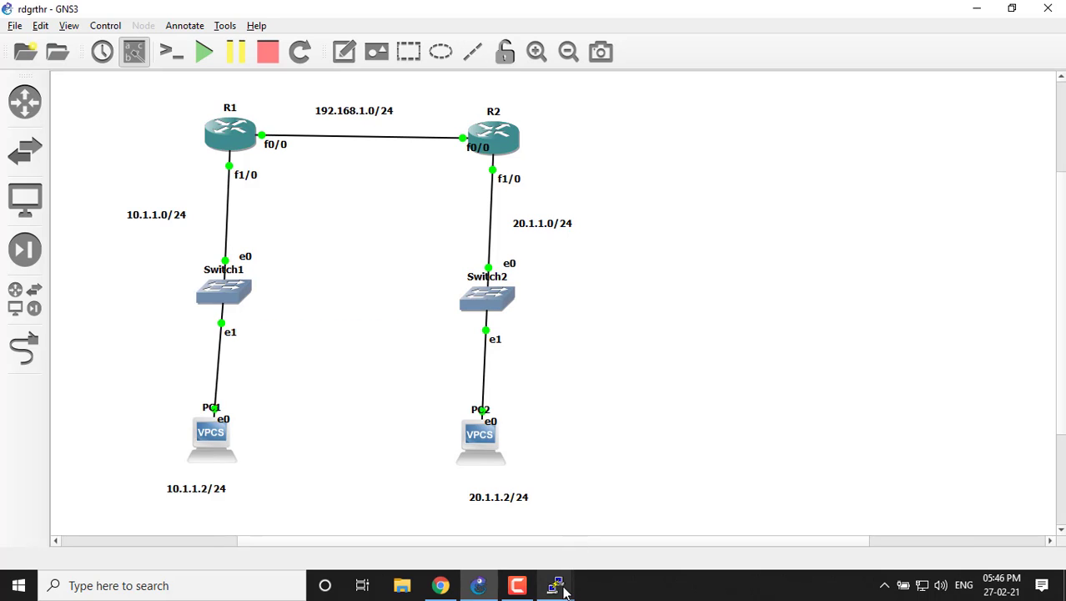
# Bring up R2's console and enter global configuration mode with configure terminal.
pyautogui.moveTo(557, 584)
pyautogui.click(764, 523)
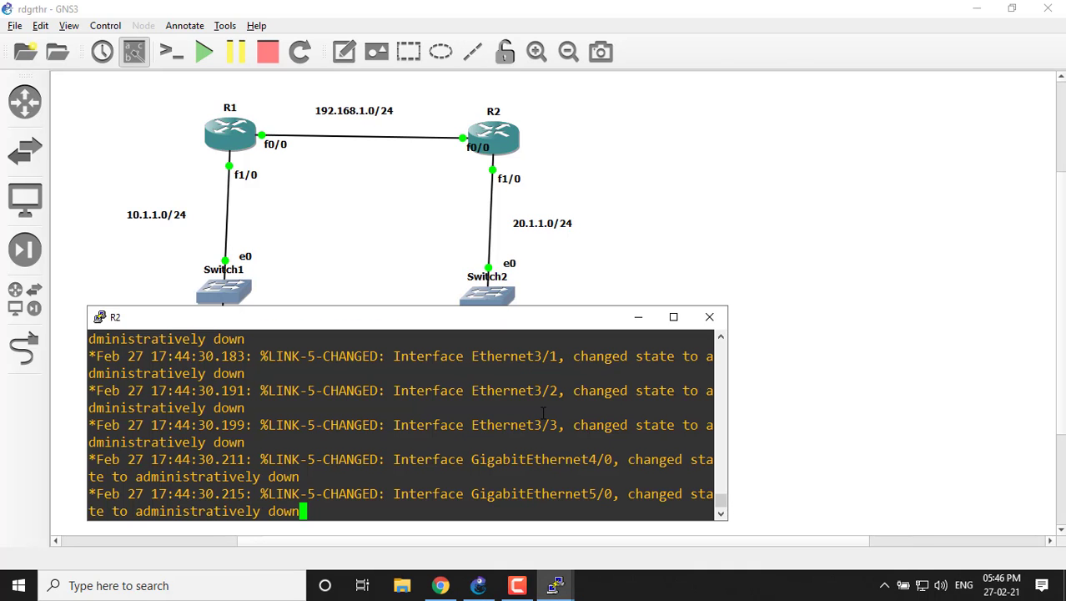
pyautogui.press('Return')
pyautogui.press('Return')
pyautogui.press('Return')
pyautogui.press('Return')
pyautogui.press('Return')
pyautogui.press('Return')
pyautogui.write('co')
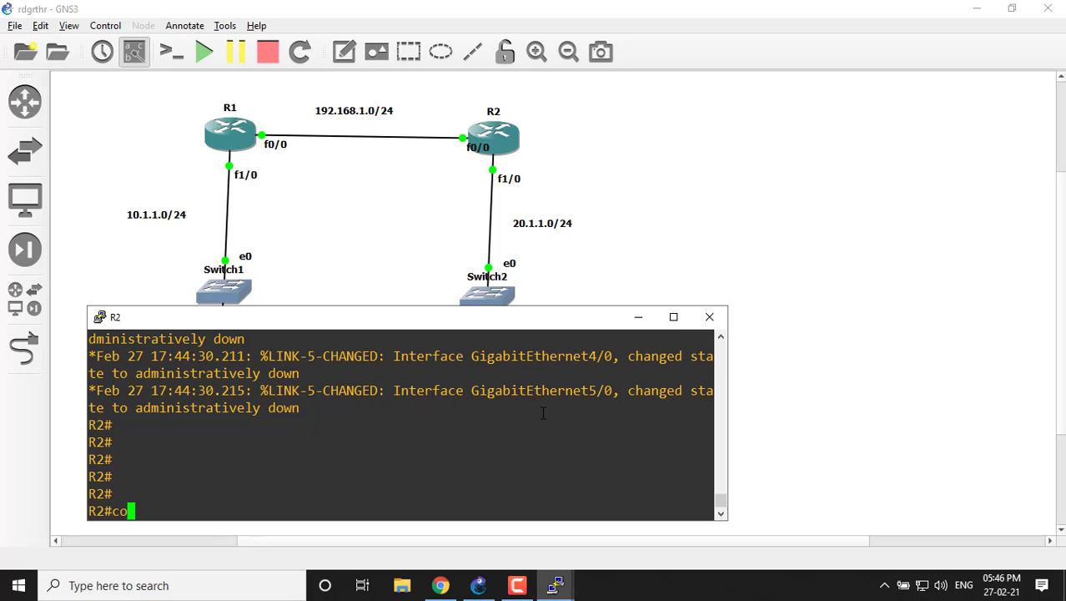
pyautogui.write('nf')
pyautogui.press('Tab')
pyautogui.write('t')
# Enter interface configuration mode for fastEthernet 0/0 on R2.
pyautogui.press('Tab')
pyautogui.press('Return')
pyautogui.press('Return')
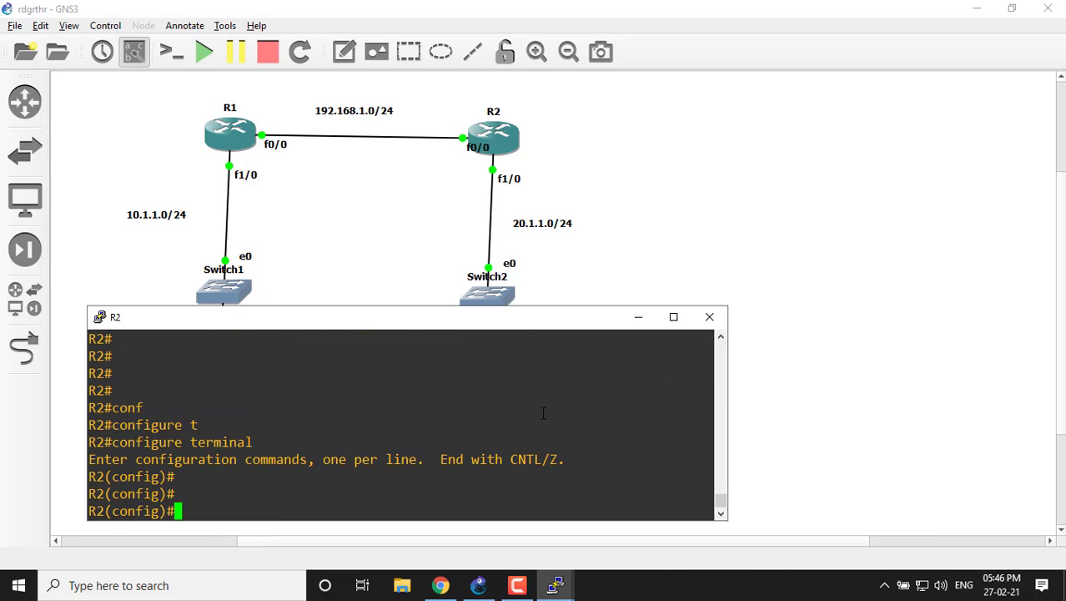
pyautogui.write('int')
pyautogui.press('Tab')
pyautogui.write('fsa')
pyautogui.press('Tab')
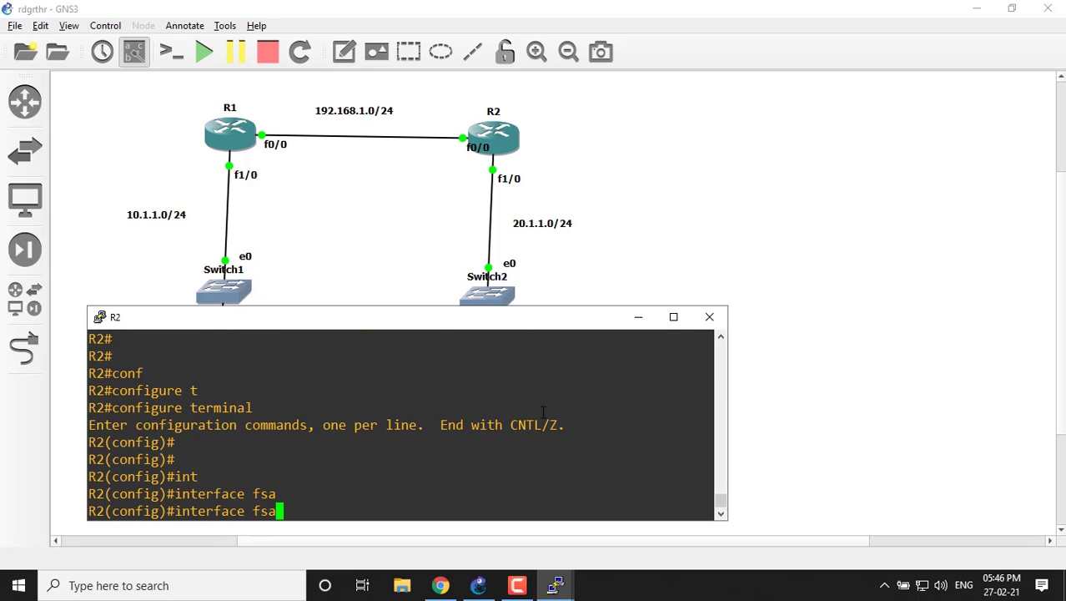
pyautogui.press('BackSpace')
pyautogui.press('BackSpace')
pyautogui.press('Tab')
pyautogui.write('a')
pyautogui.press('Tab')
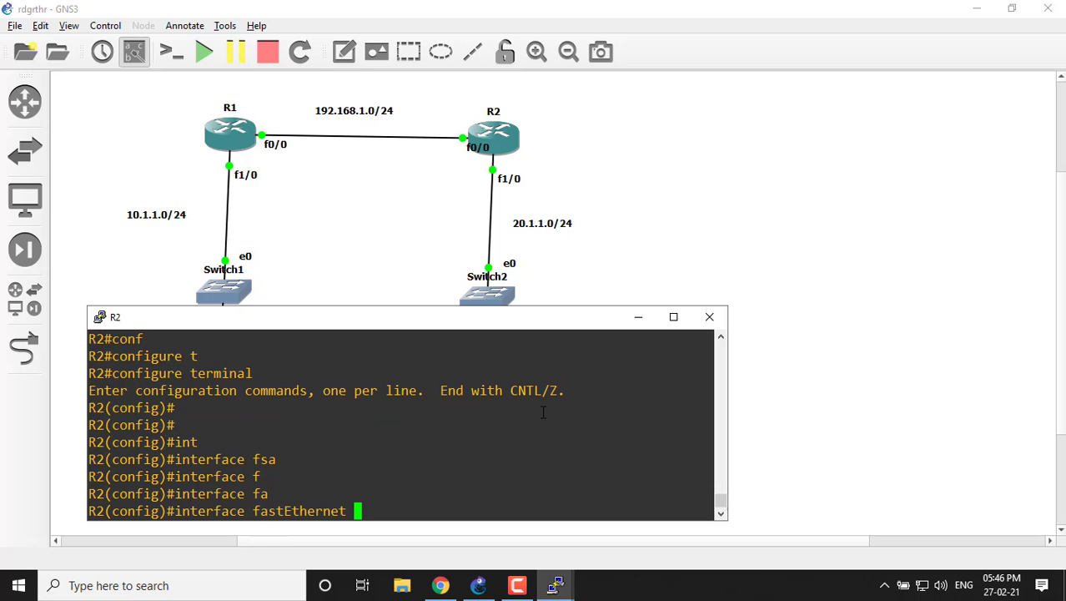
pyautogui.write('0/0')
pyautogui.press('Return')
pyautogui.press('Return')
pyautogui.press('Return')
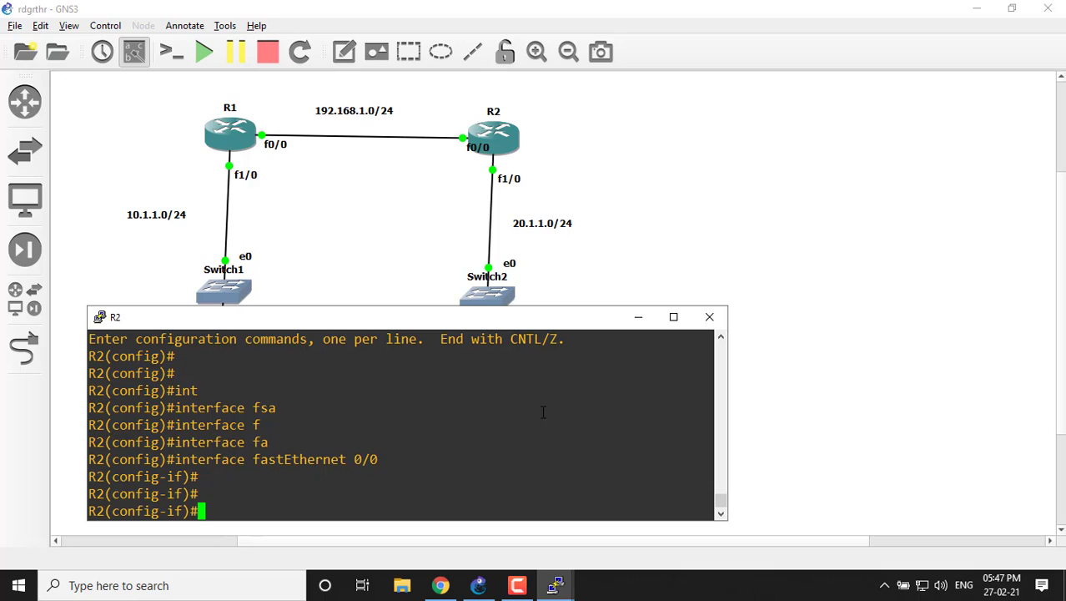
# Assign IP address 192.168.1.2 with mask 255.255.255.0 to R2's fastEthernet 0/0 interface.
pyautogui.write('ip add')
pyautogui.press('Tab')
pyautogui.write('1')
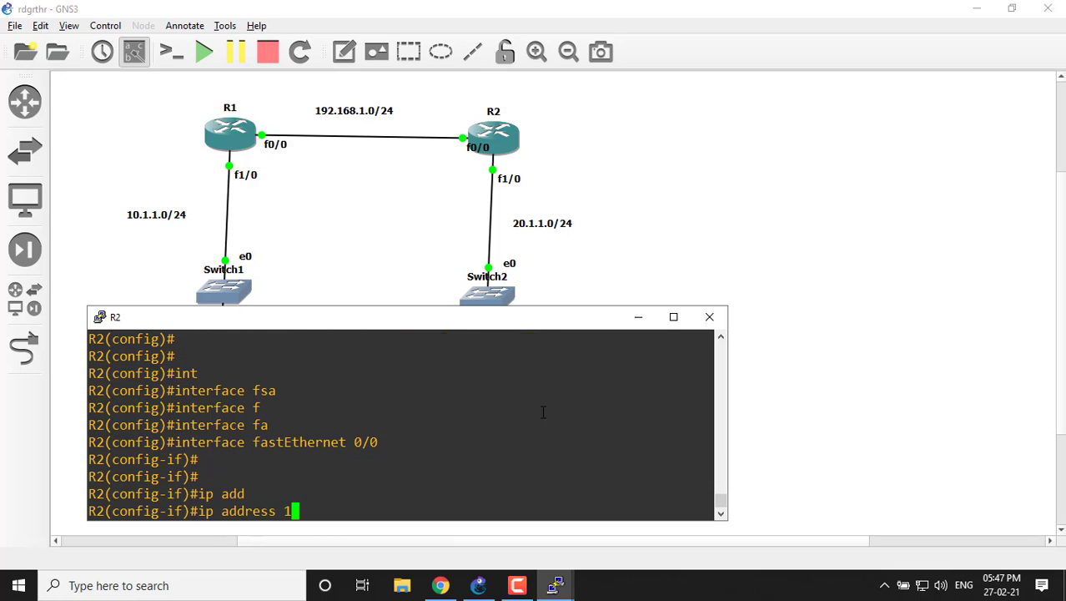
pyautogui.write('92.168.1.2 25')
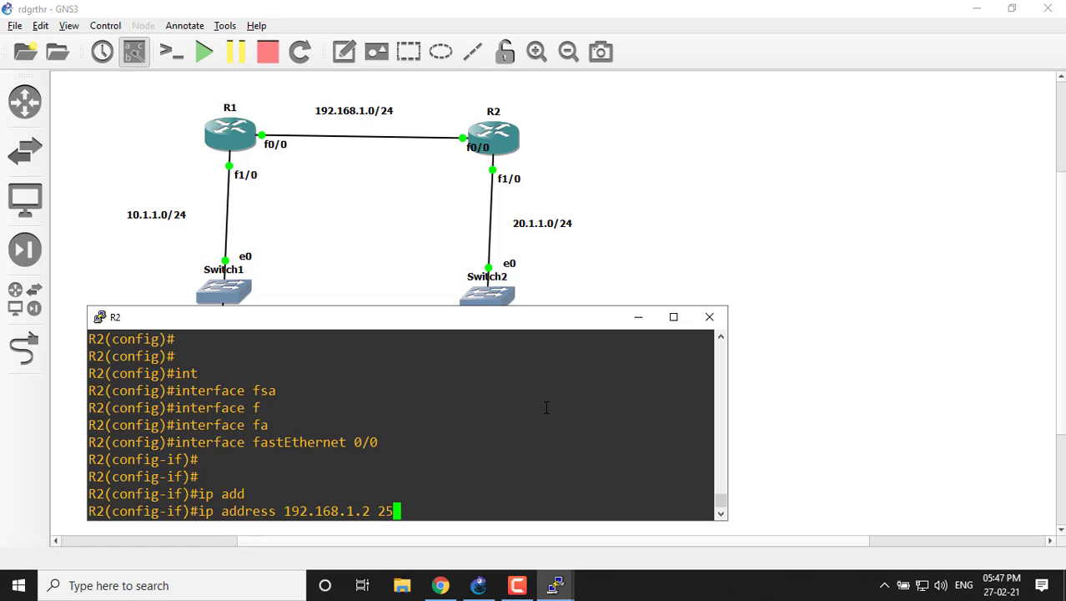
pyautogui.write('5.255.255.')
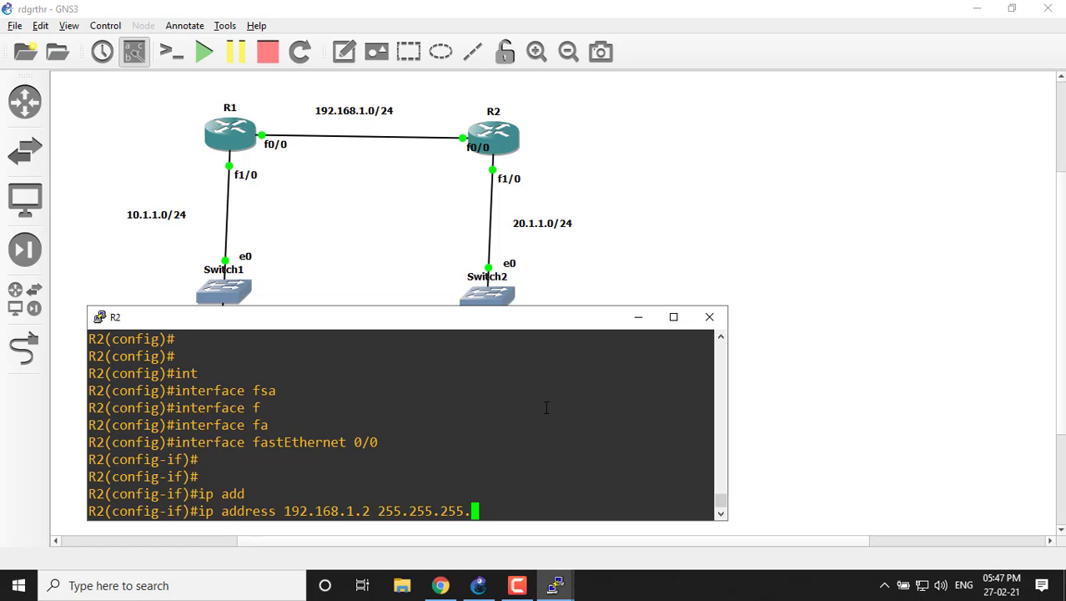
pyautogui.write('0')
pyautogui.press('Return')
# Enable R2's fastEthernet 0/0 interface with no shutdown.
pyautogui.write('shu')
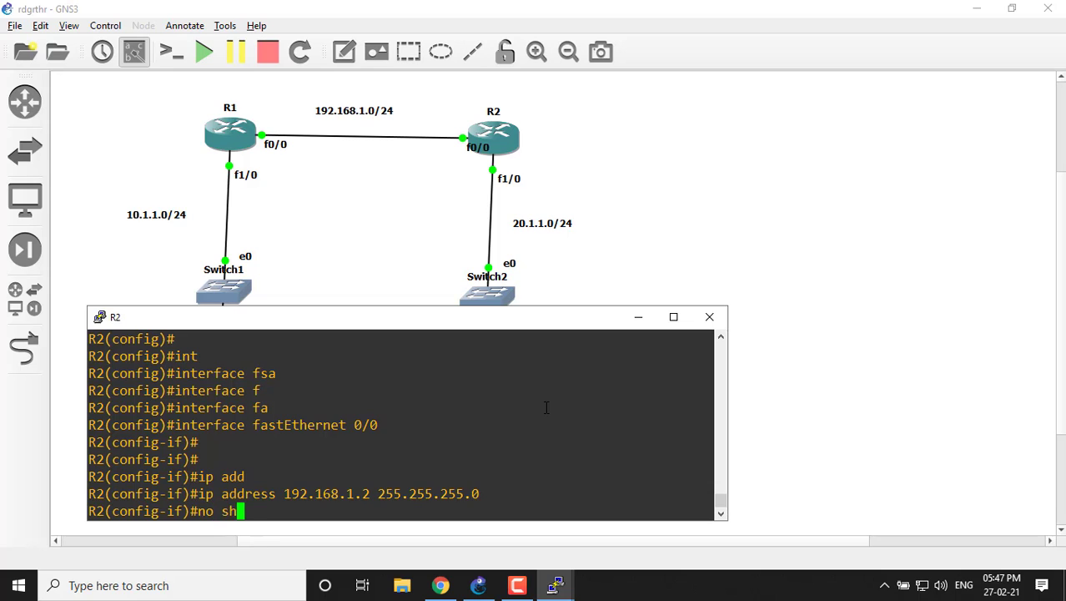
pyautogui.press('Tab')
pyautogui.press('Return')
pyautogui.press('Return')
pyautogui.press('Return')
pyautogui.press('Return')
# Switch R2's interface configuration to fa 1/0.
pyautogui.write('int fa ')
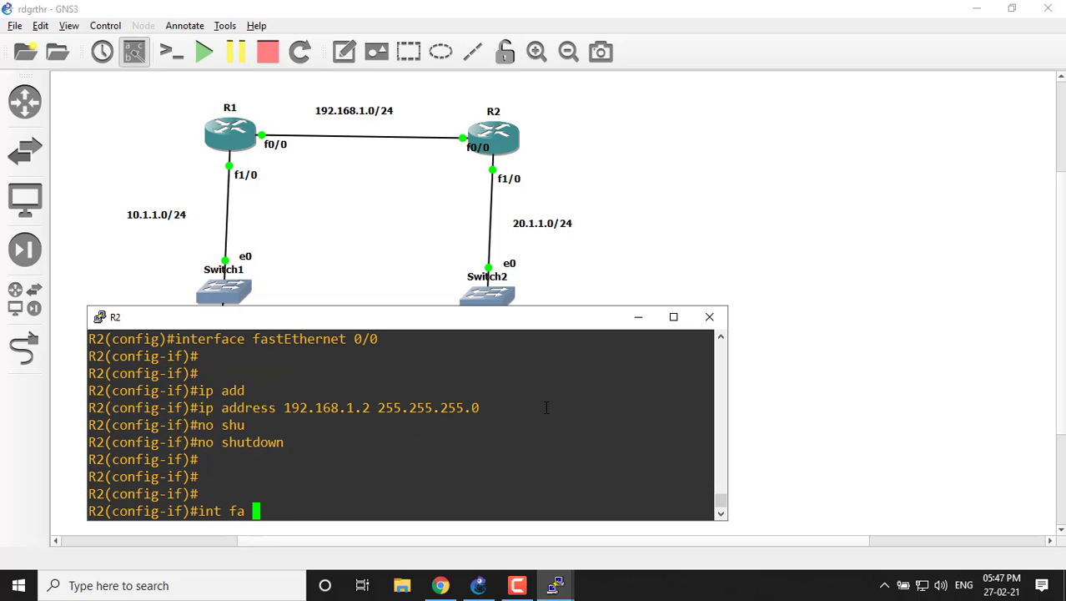
pyautogui.write('1/0')
pyautogui.press('Return')
pyautogui.press('Return')
pyautogui.press('Return')
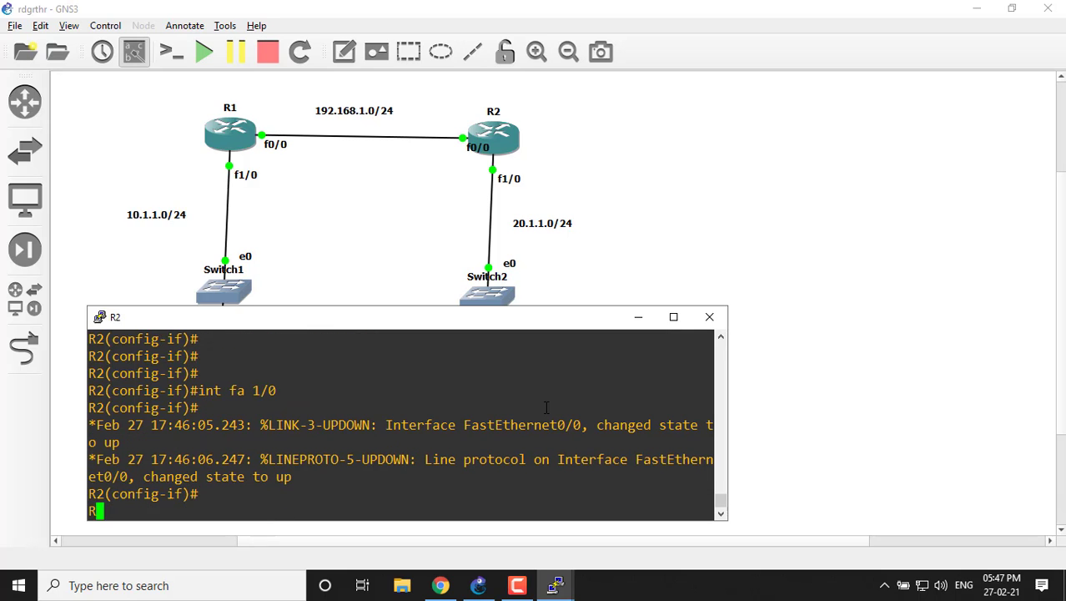
# Assign IP address 20.1.1.1 with mask 255.255.255.0 to R2's fastEthernet 1/0 interface.
pyautogui.write('ip add')
pyautogui.press('Tab')
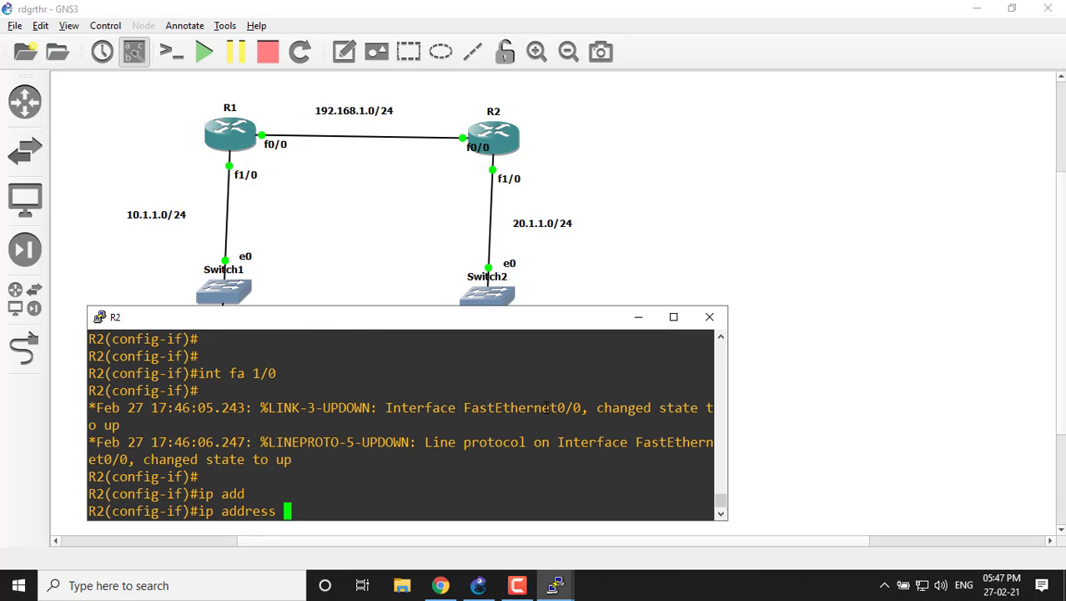
pyautogui.write('20.1.1.1 255.255')
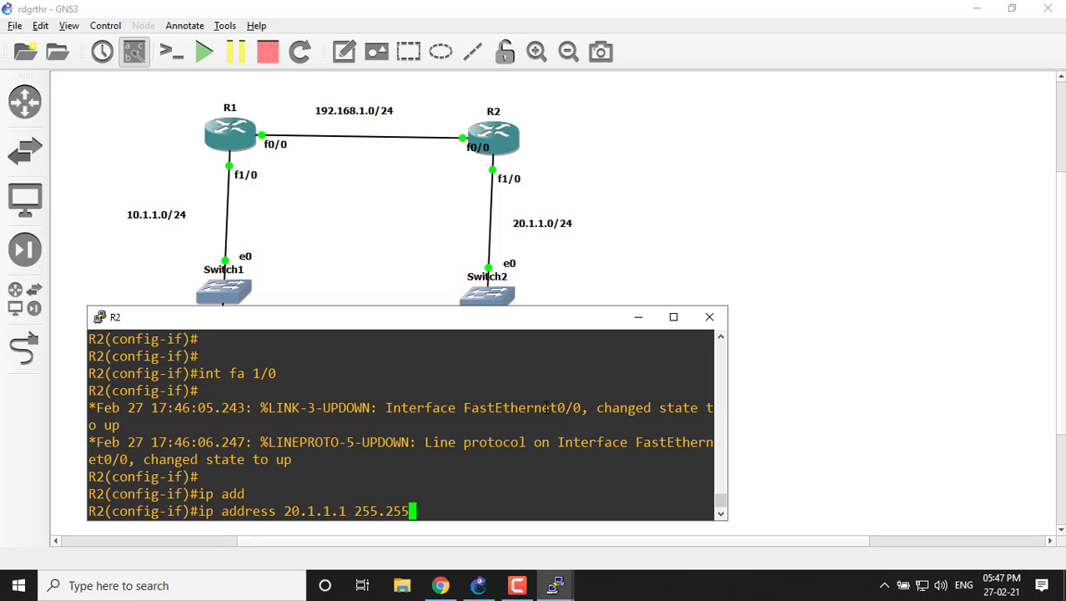
pyautogui.write('.255.0')
pyautogui.press('Return')
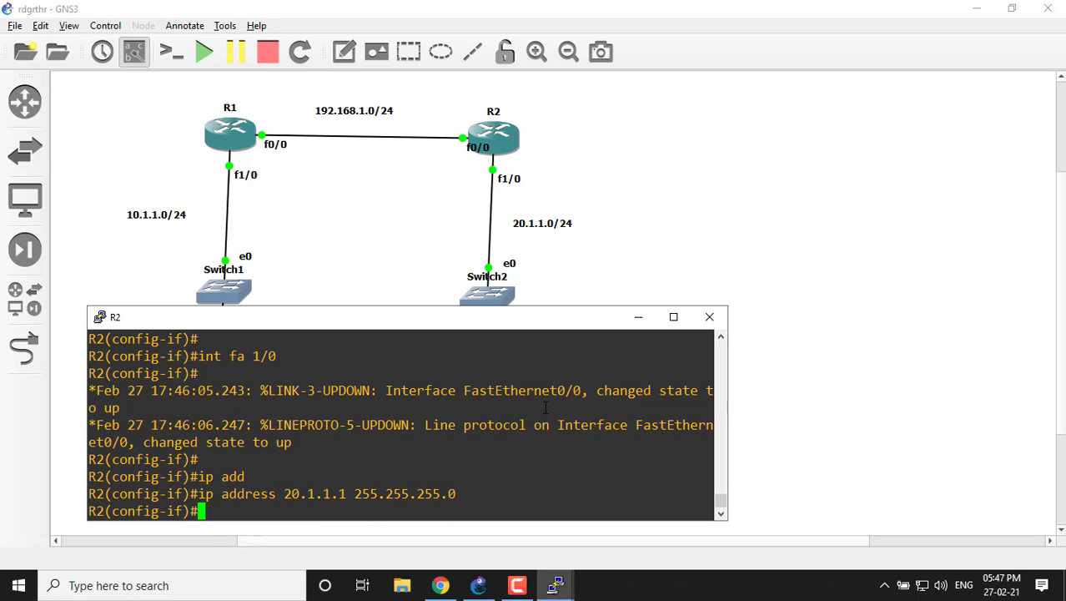
# Enable R2's fastEthernet 1/0 interface with no shutdown.
pyautogui.write('no shu')
pyautogui.press('Tab')
pyautogui.press('Return')
pyautogui.write('\\')
pyautogui.press('Return')
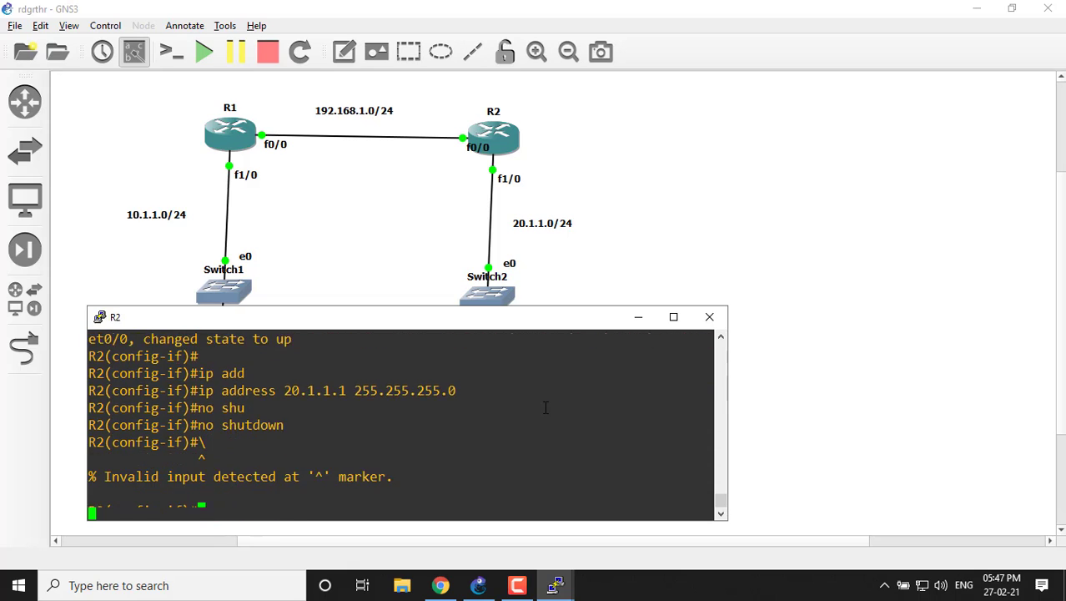
pyautogui.press('Return')
pyautogui.press('Return')
pyautogui.press('Return')
pyautogui.press('Return')
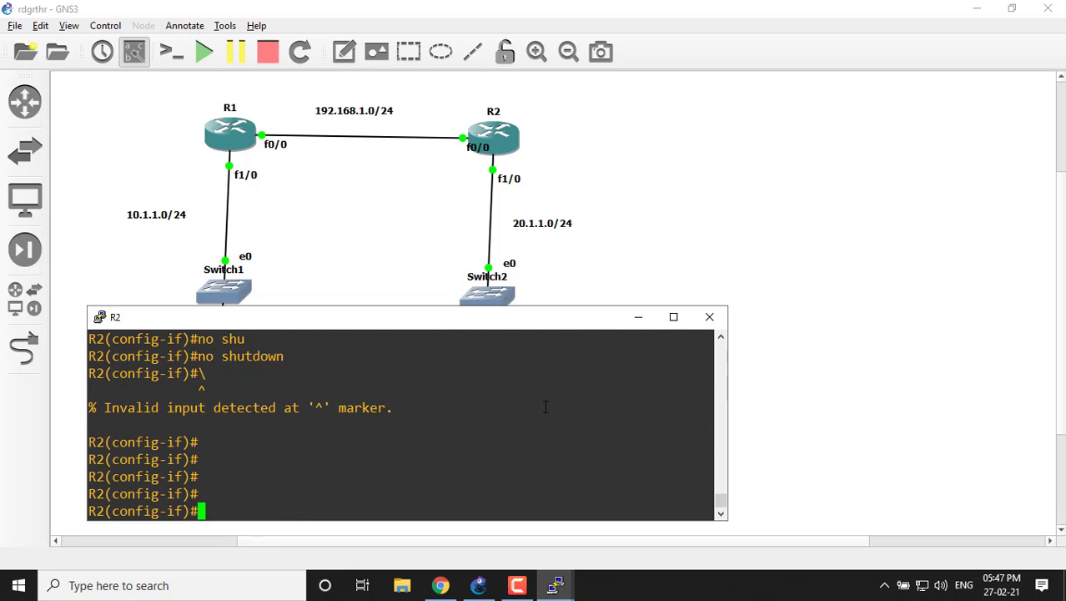
# Reissue no shutdown on R2's fastEthernet 1/0 interface and minimize the R2 console.
pyautogui.write('no sh')
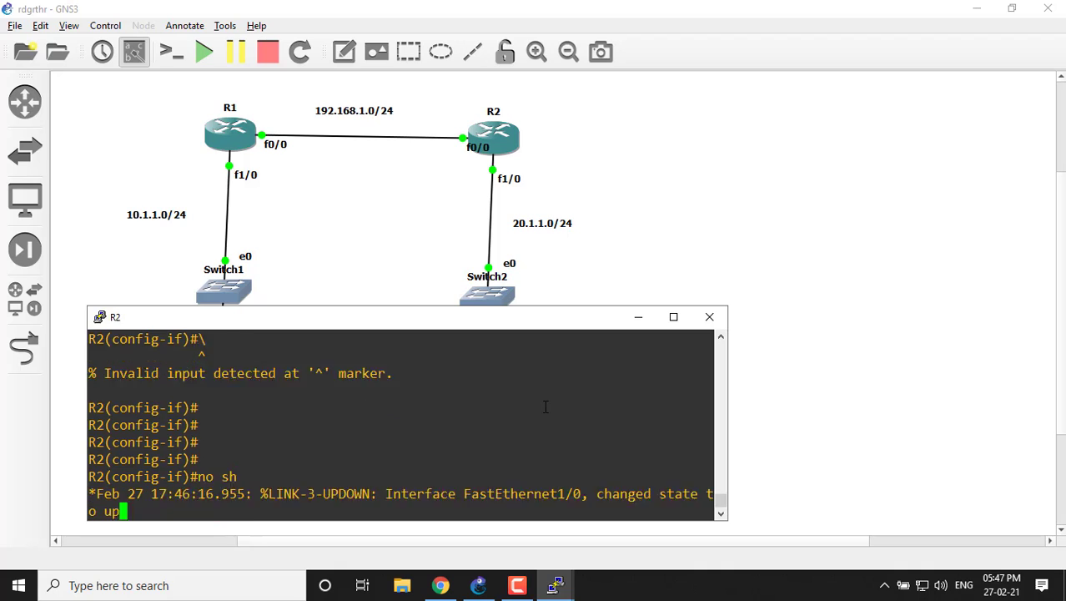
pyautogui.write('u')
pyautogui.press('Tab')
pyautogui.press('Return')
pyautogui.press('Return')
pyautogui.press('Return')
pyautogui.press('Return')
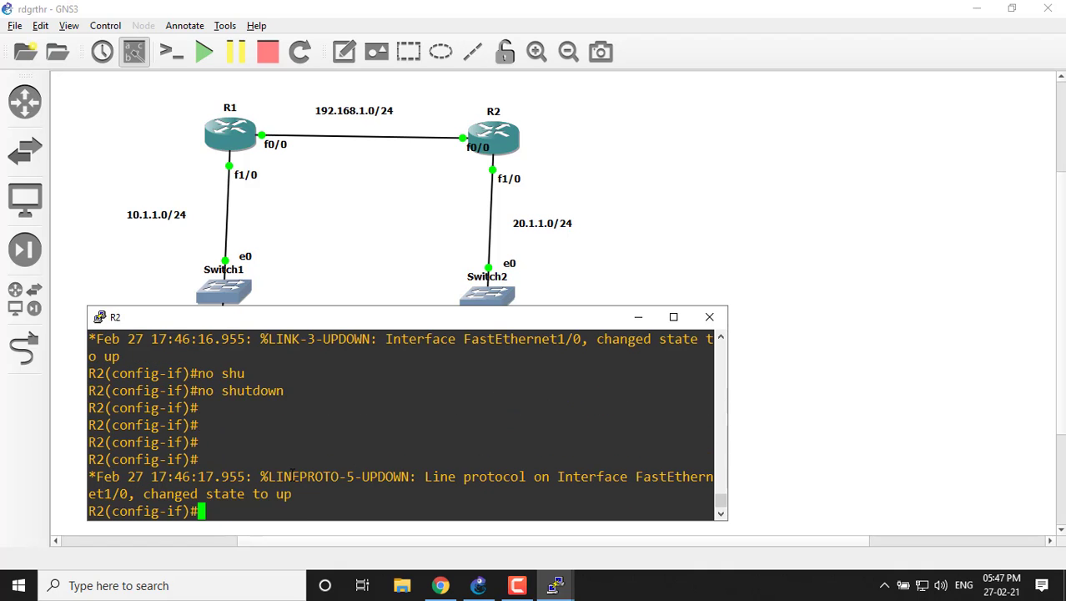
pyautogui.click(637, 317)
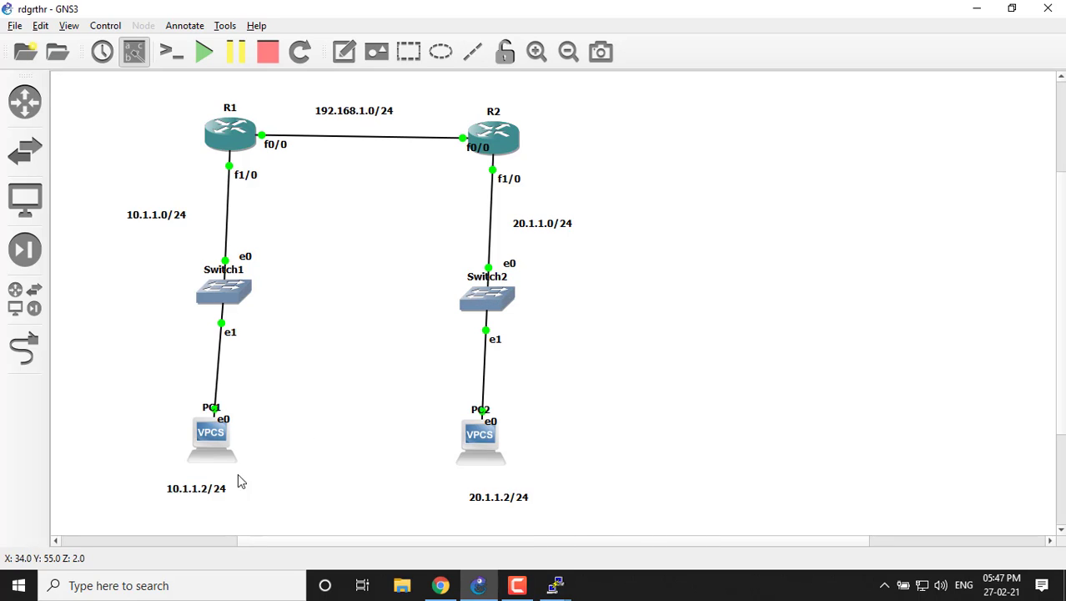
# In PC1's console, assign IP address 10.1.1.2/24 with default gateway 10.1.1.1.
pyautogui.click(553, 586)
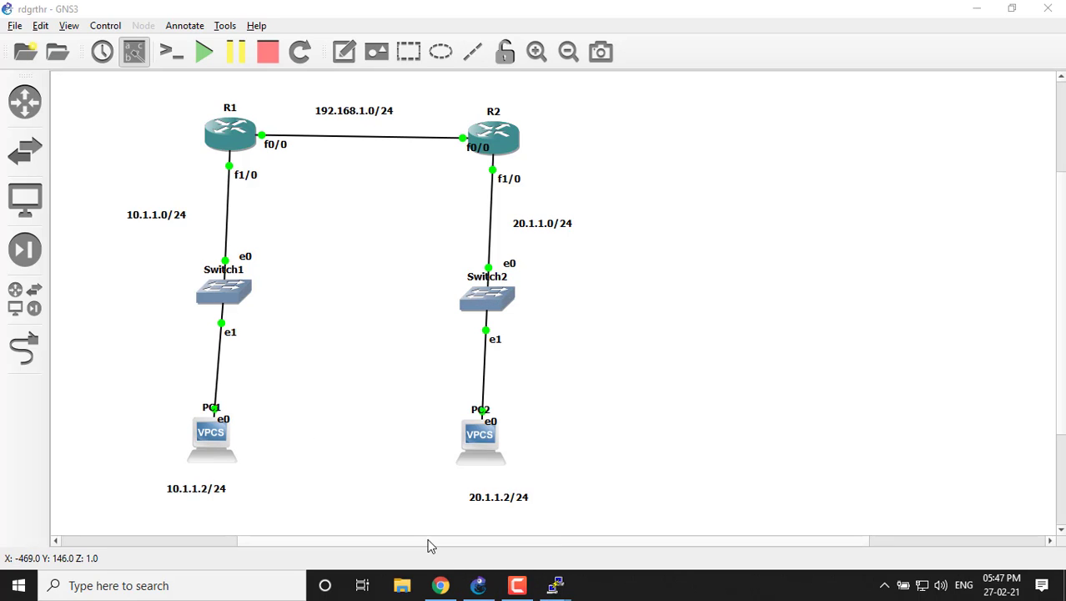
pyautogui.click(555, 587)
pyautogui.click(302, 533)
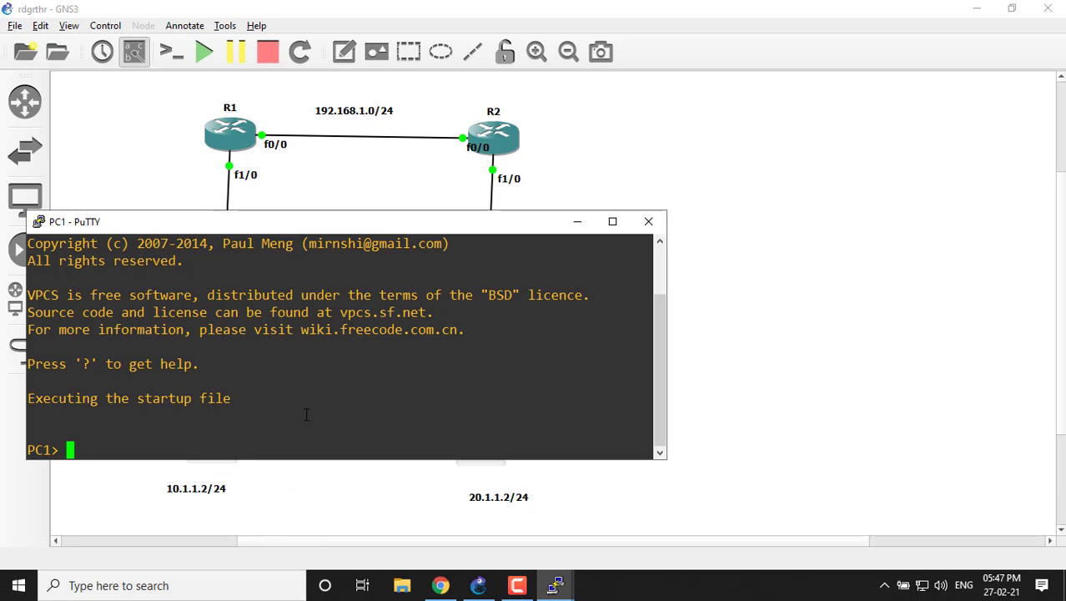
pyautogui.write('ip 10.1.1.2')
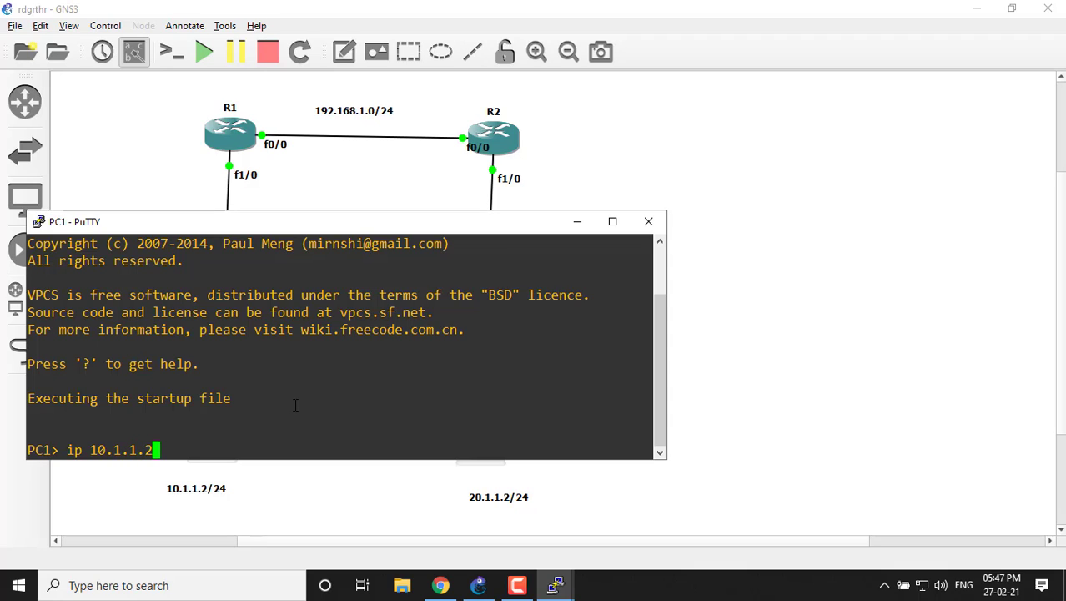
pyautogui.write('/24 10.1.1.1')
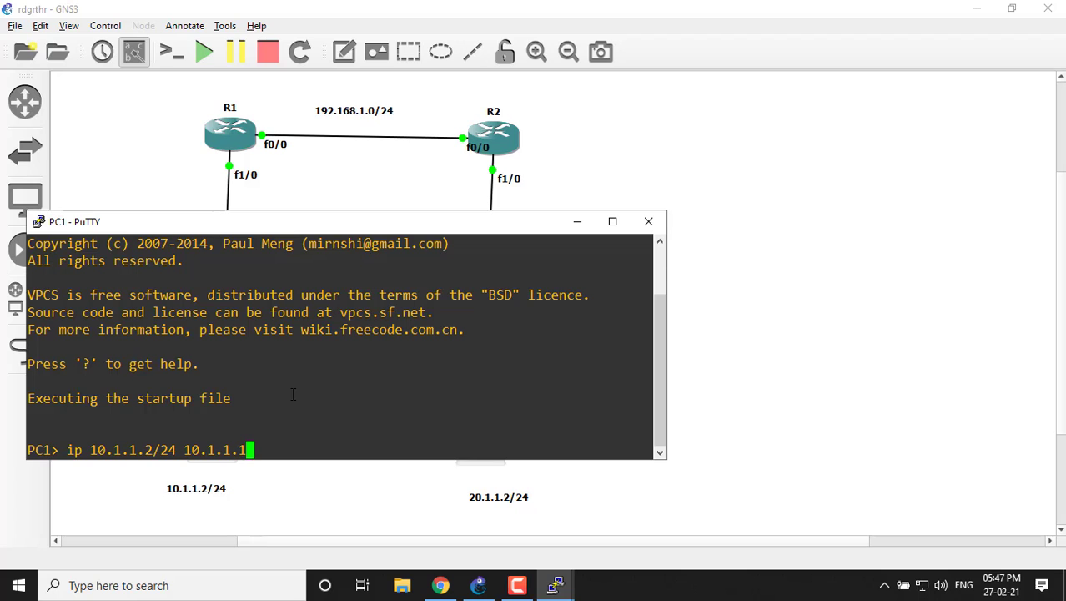
pyautogui.press('Return')
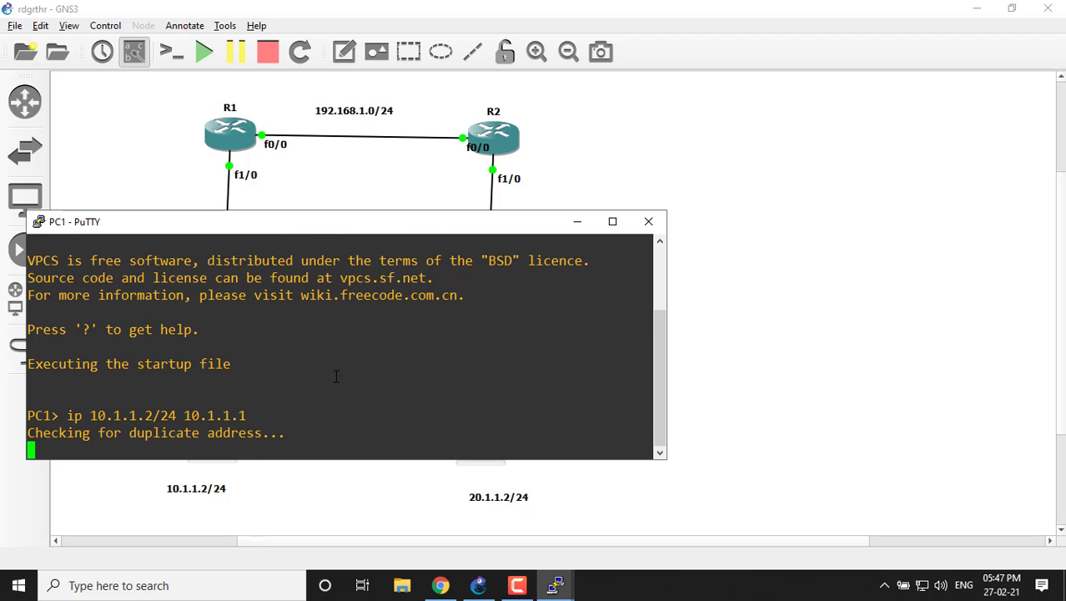
# In PC2's console, assign IP address 20.1.1.2/24 with default gateway 20.1.1.1.
pyautogui.click(556, 586)
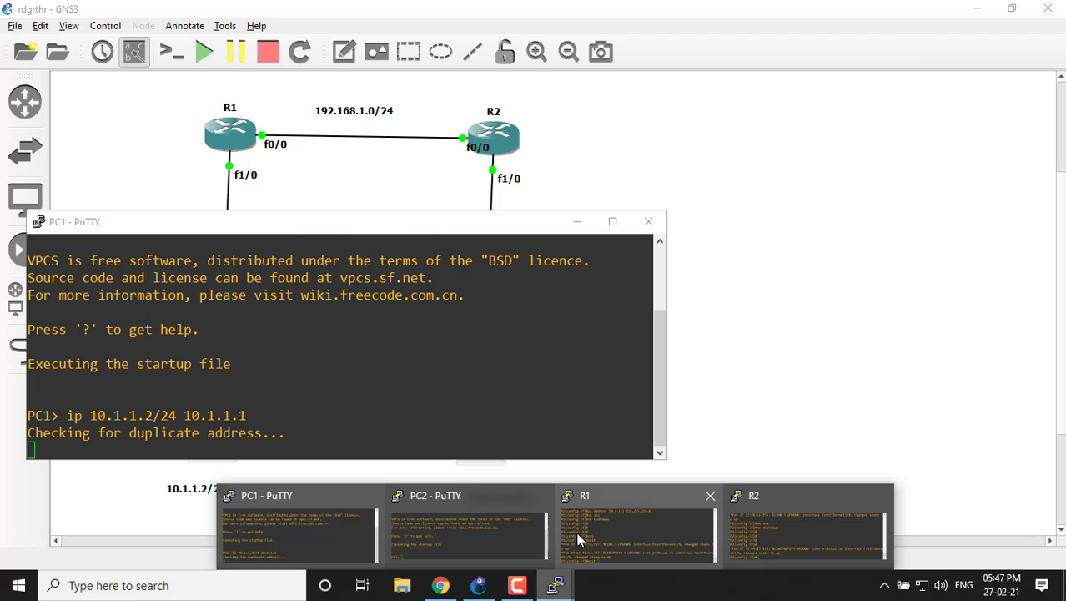
pyautogui.click(534, 524)
pyautogui.write('ip ')
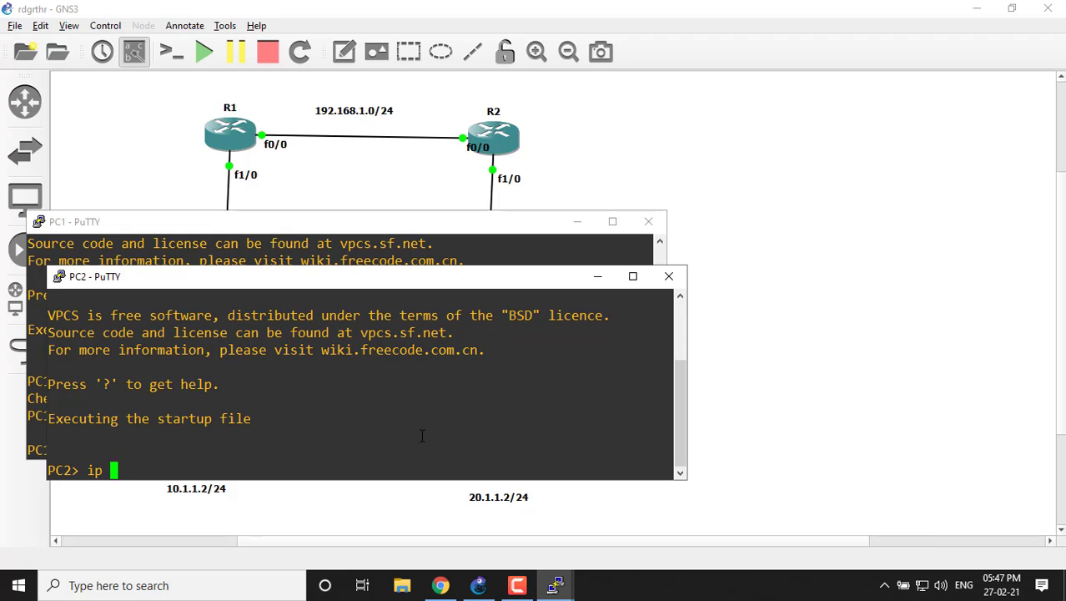
pyautogui.write('20.1.1.2/24 2')
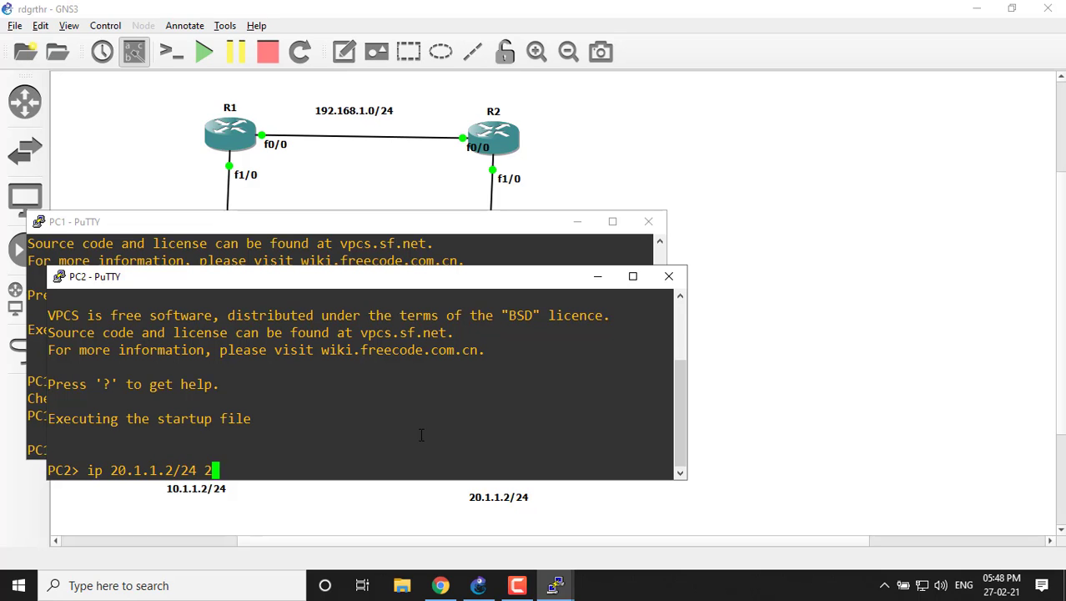
pyautogui.write('0.1.1.1')
pyautogui.press('Return')
# Ping gateway 10.1.1.1 from PC1 to test its connection to R1.
pyautogui.click(396, 251)
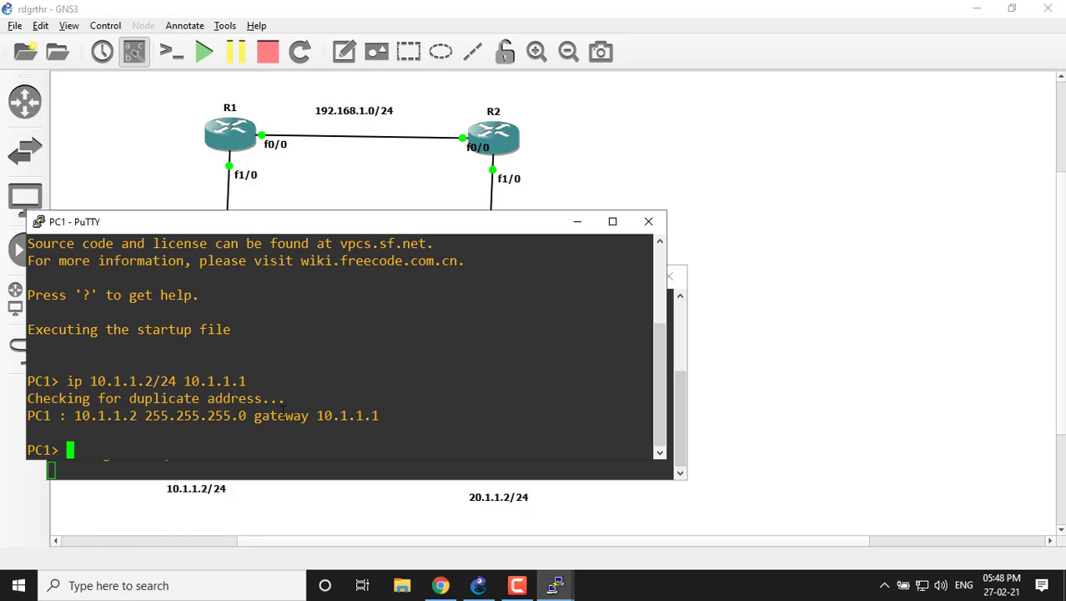
pyautogui.write('ping ')
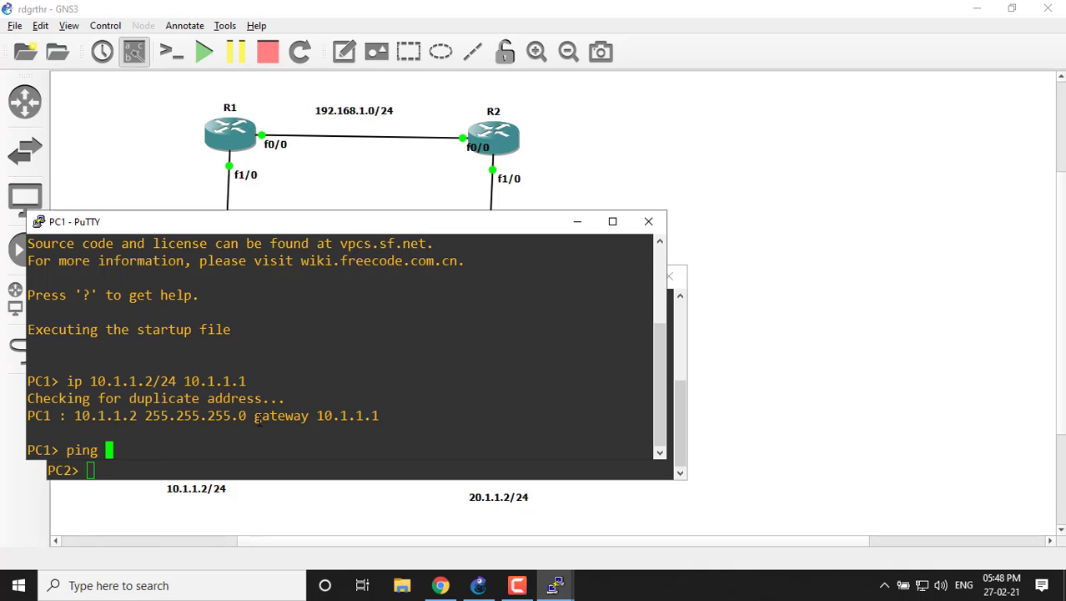
pyautogui.write('10.1.1.1')
pyautogui.press('Return')
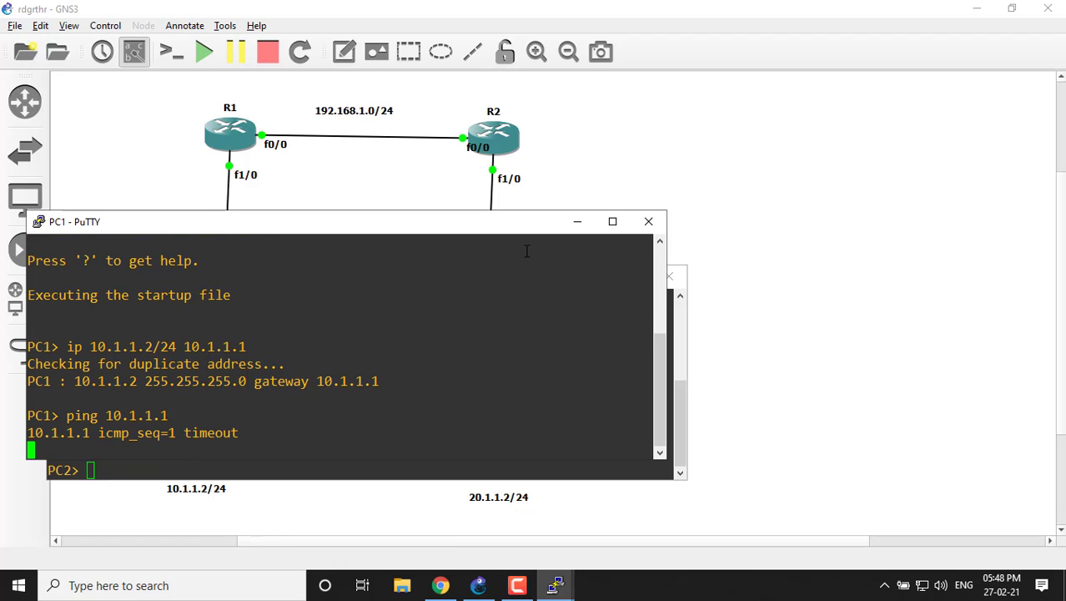
# Ping gateway 20.1.1.1 from PC2 to test its connection to R2.
pyautogui.click(682, 337)
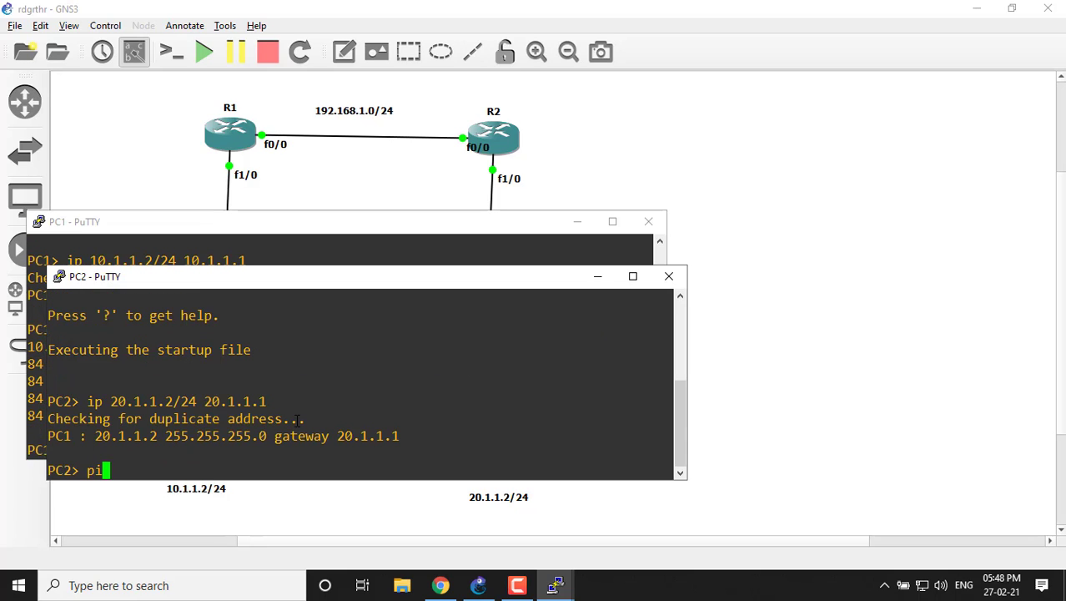
pyautogui.write('ng 20.1.1.1')
pyautogui.press('Return')
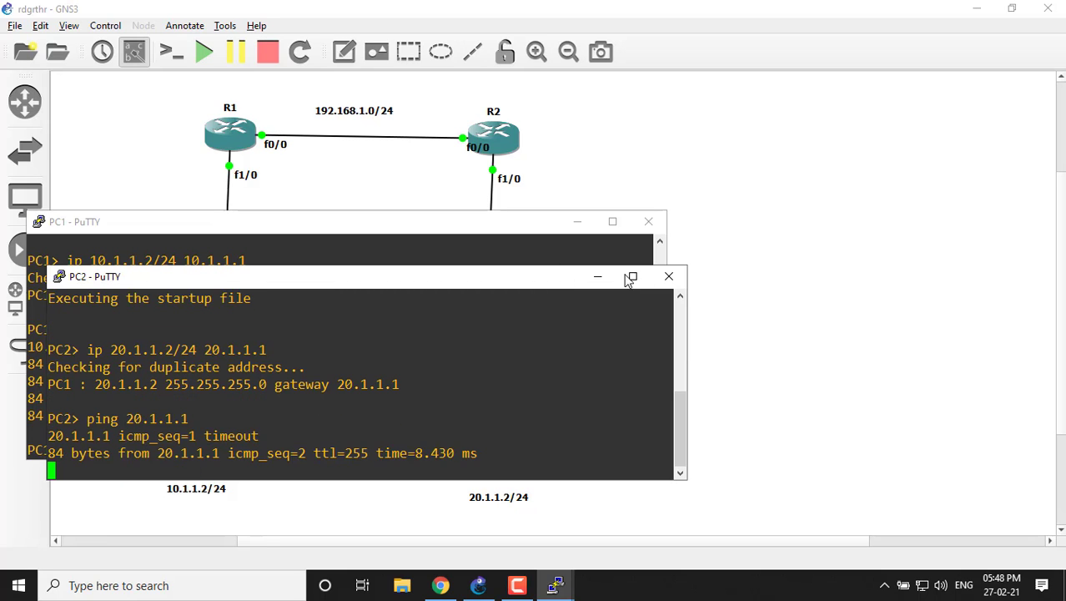
# Minimize both PC consoles and move R2's f0/0 interface label to the left, clear of the router.
pyautogui.click(598, 281)
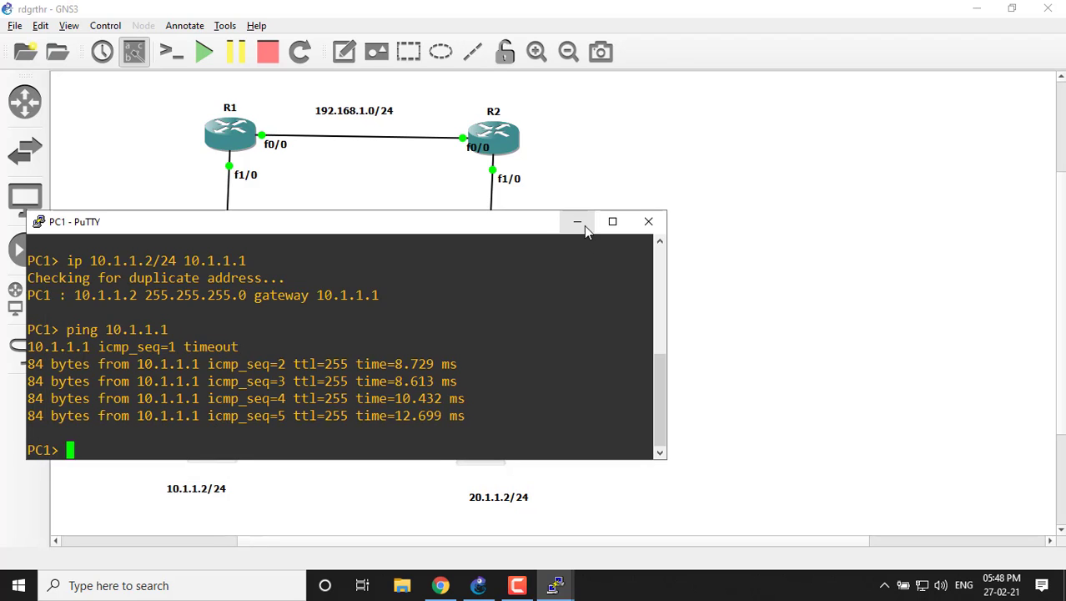
pyautogui.click(578, 222)
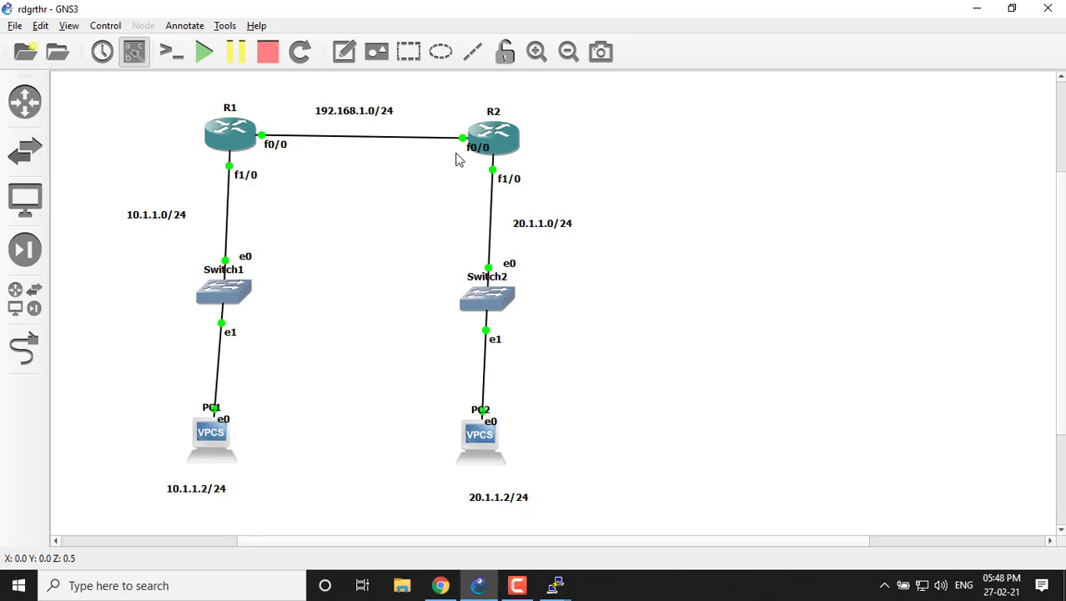
pyautogui.moveTo(473, 150); pyautogui.dragTo(458, 155)
# Bring up R1's console and leave interface configuration for privileged EXEC mode.
pyautogui.moveTo(559, 589)
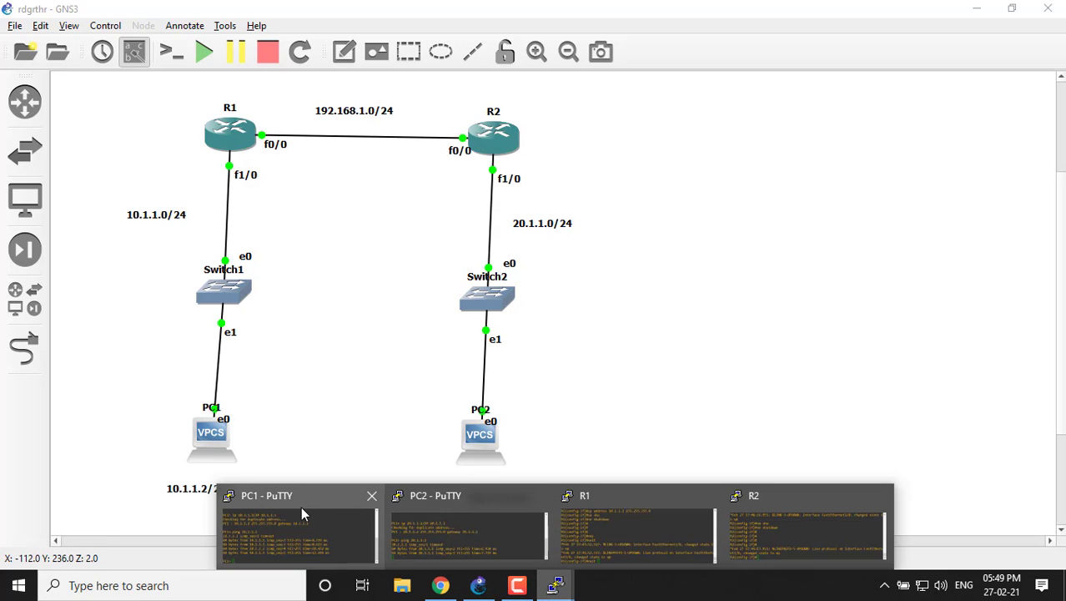
pyautogui.click(624, 534)
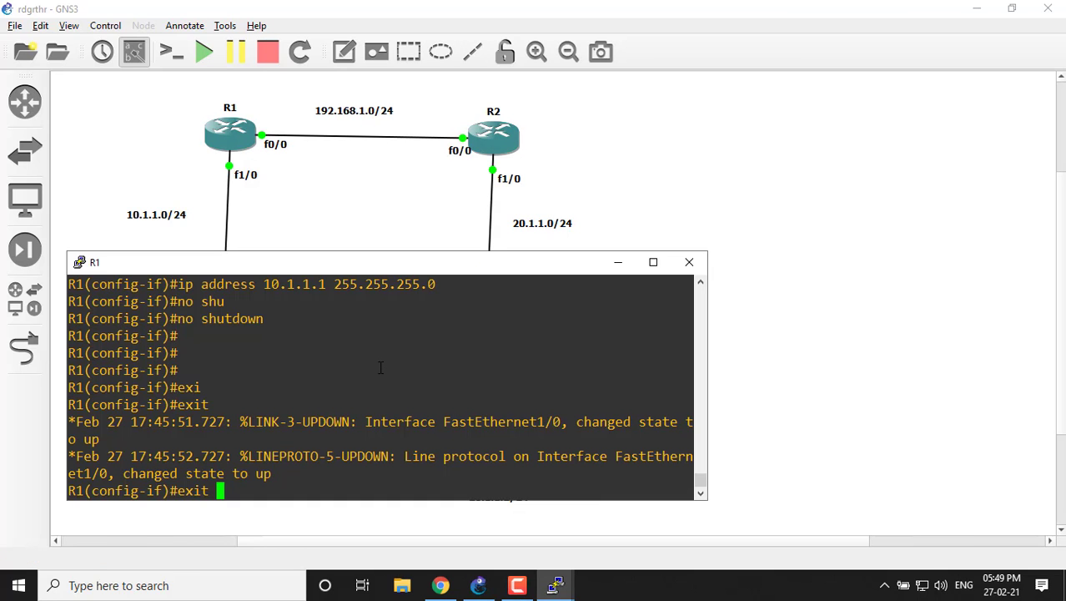
pyautogui.write('sho =')
pyautogui.hotkey('ctrl', 'z')
# Display R1's routing table with sho ip route, examine its connected networks, and minimize the console.
pyautogui.write('sh')
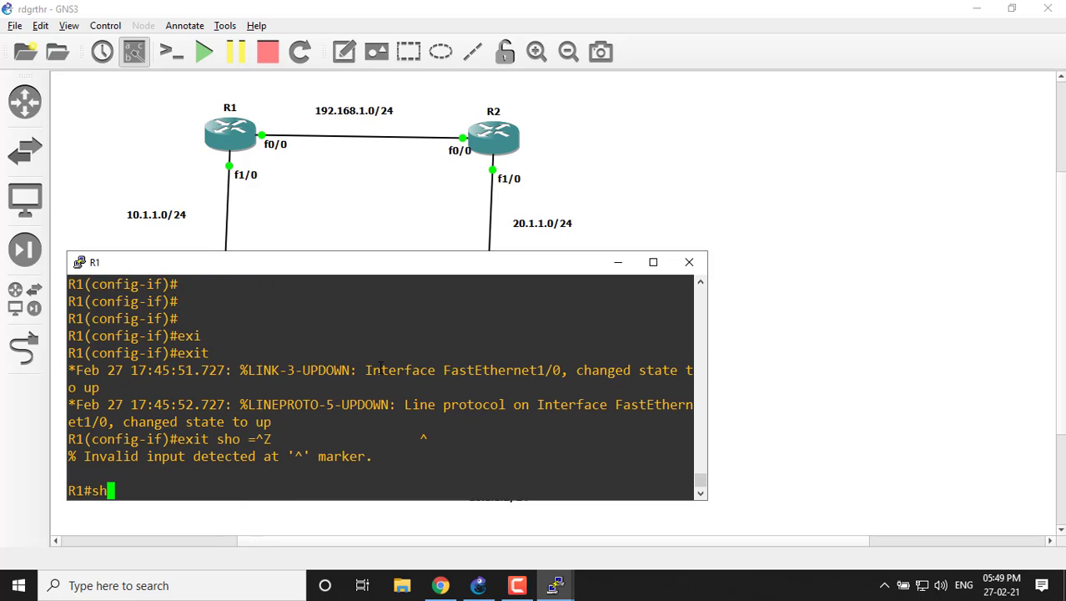
pyautogui.write('o ip rou')
pyautogui.press('Tab')
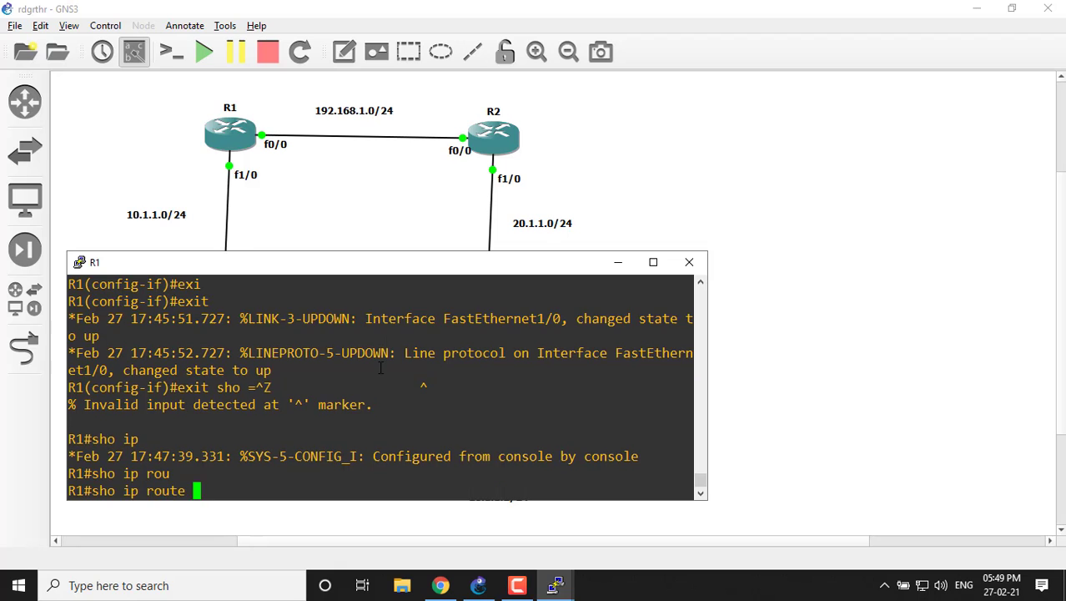
pyautogui.press('Return')
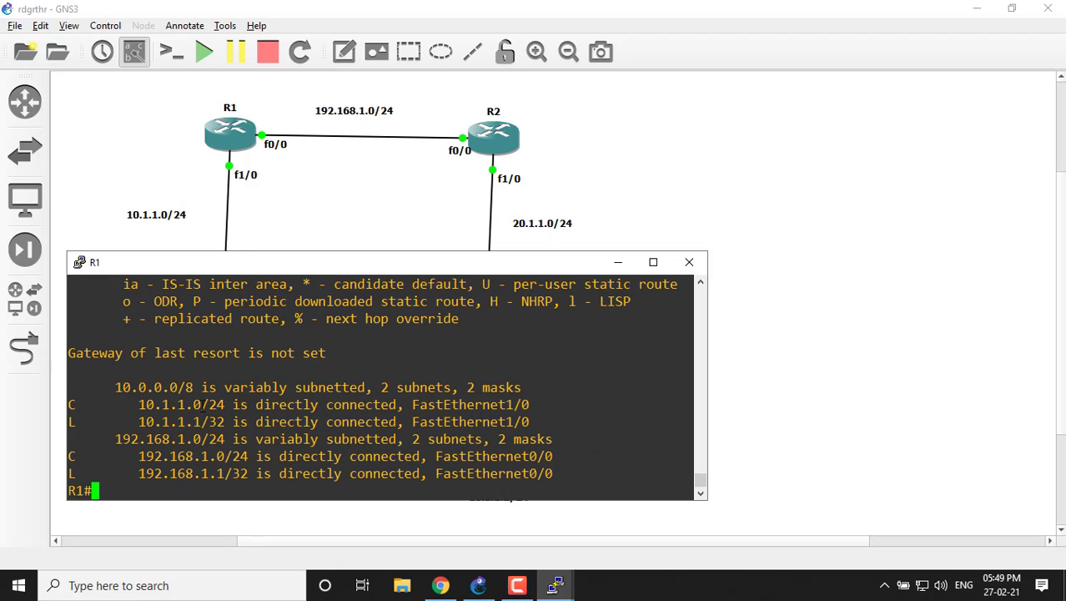
pyautogui.moveTo(115, 390); pyautogui.dragTo(283, 482)
pyautogui.click(650, 346)
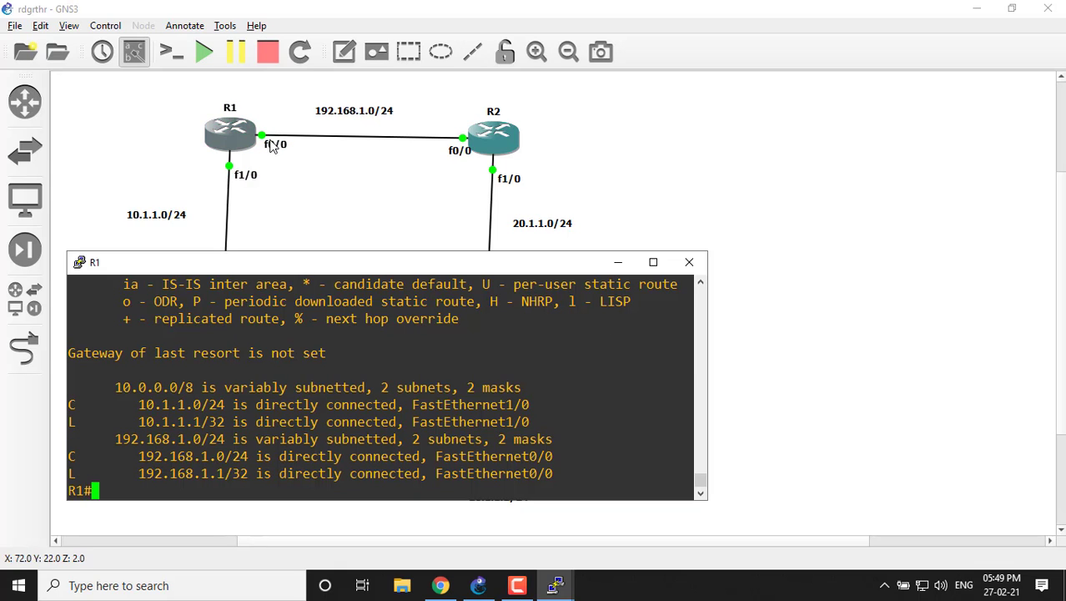
pyautogui.click(617, 264)
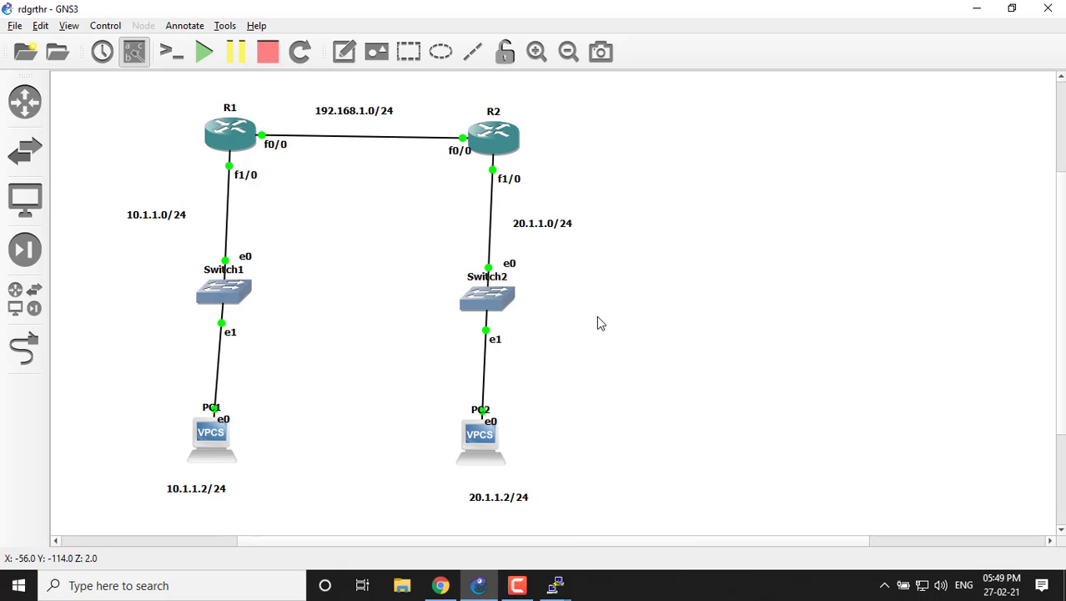
# Bring up R2's console and leave interface configuration for privileged EXEC mode.
pyautogui.moveTo(554, 585)
pyautogui.click(778, 541)
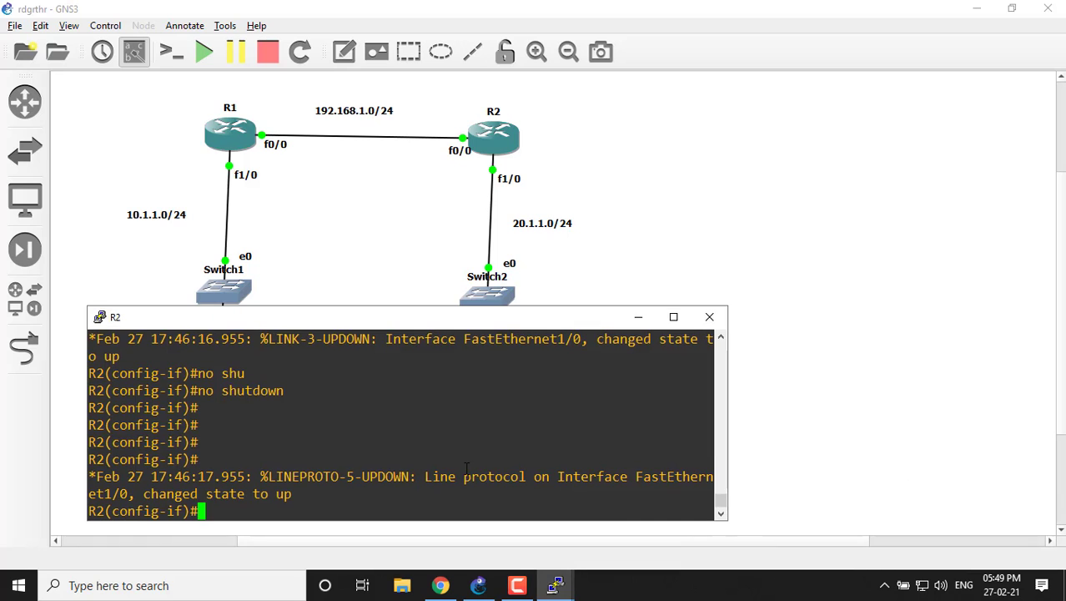
pyautogui.hotkey('ctrl', 'z')
pyautogui.press('Return')
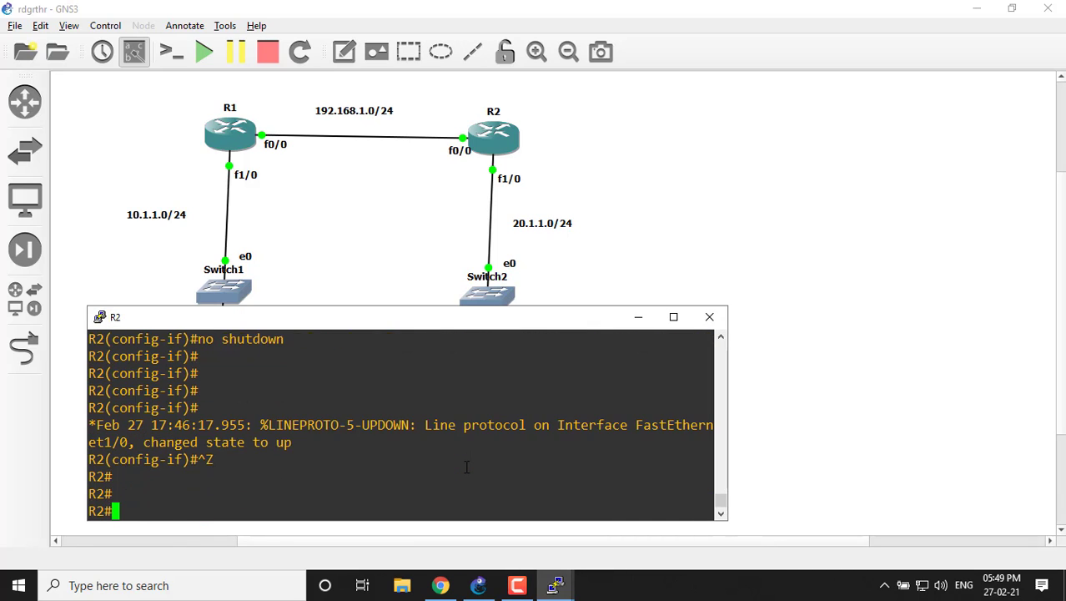
# Display R2's routing table with sho ip route, examine its connected networks and route codes, and minimize the console.
pyautogui.write('sho ip rou')
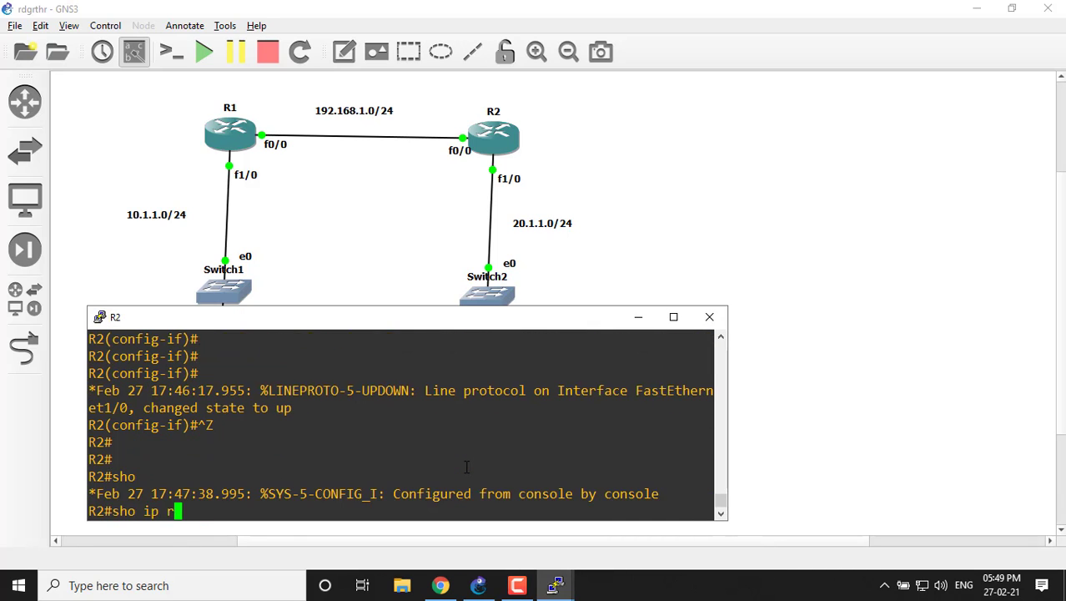
pyautogui.press('Tab')
pyautogui.press('Return')
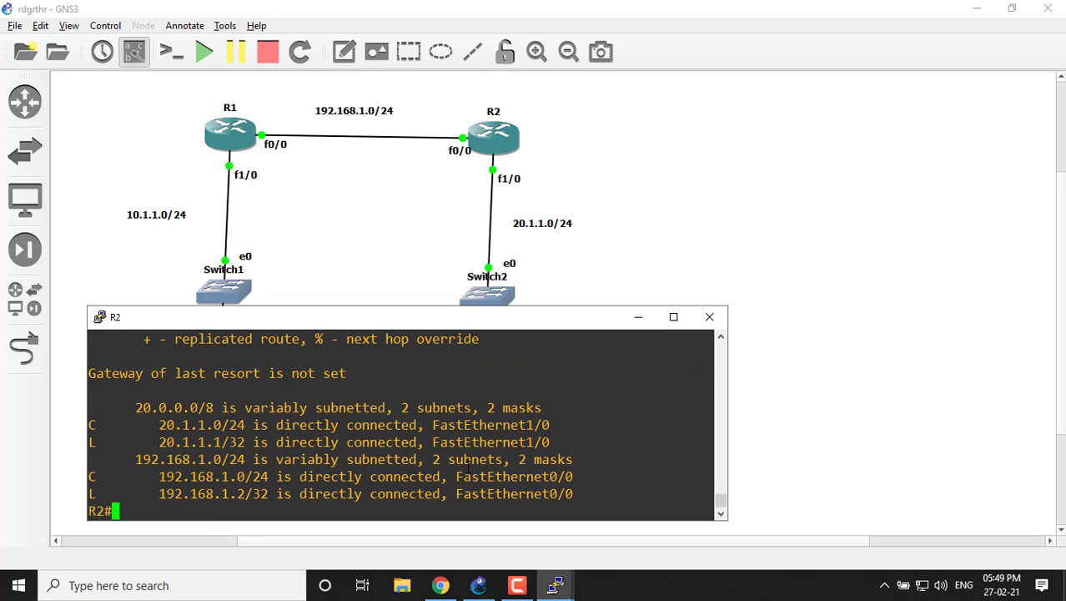
pyautogui.moveTo(121, 407); pyautogui.dragTo(237, 424)
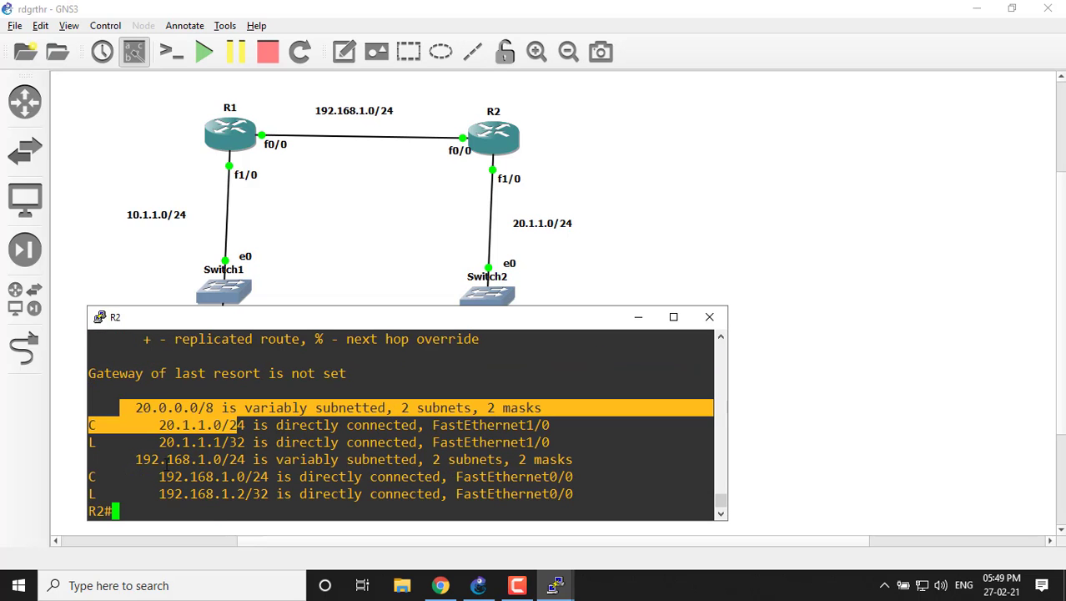
pyautogui.moveTo(129, 475); pyautogui.dragTo(265, 479)
pyautogui.click(662, 396)
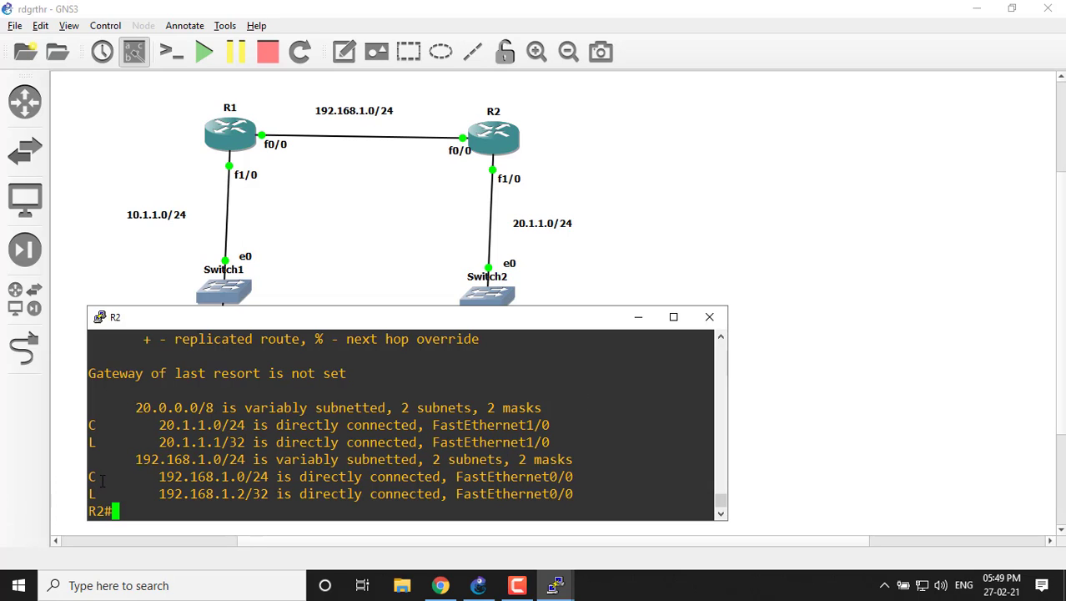
pyautogui.moveTo(100, 481)
pyautogui.mouseDown()
pyautogui.moveTo(91, 494)
pyautogui.moveTo(93, 477)
pyautogui.mouseUp()
pyautogui.click(638, 317)
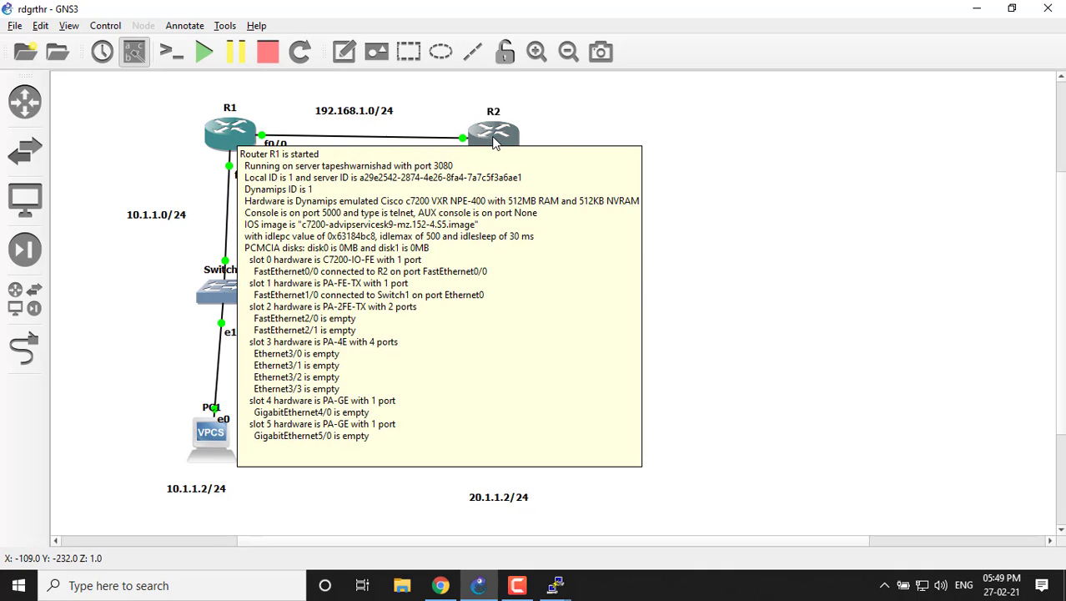
# Start an Ethernet packet capture on the R1–R2 link as R1_FastEthernet00_to_R2_FastEthernet00 with the visualization program, and minimize the Wireshark window.
pyautogui.moveTo(498, 143)
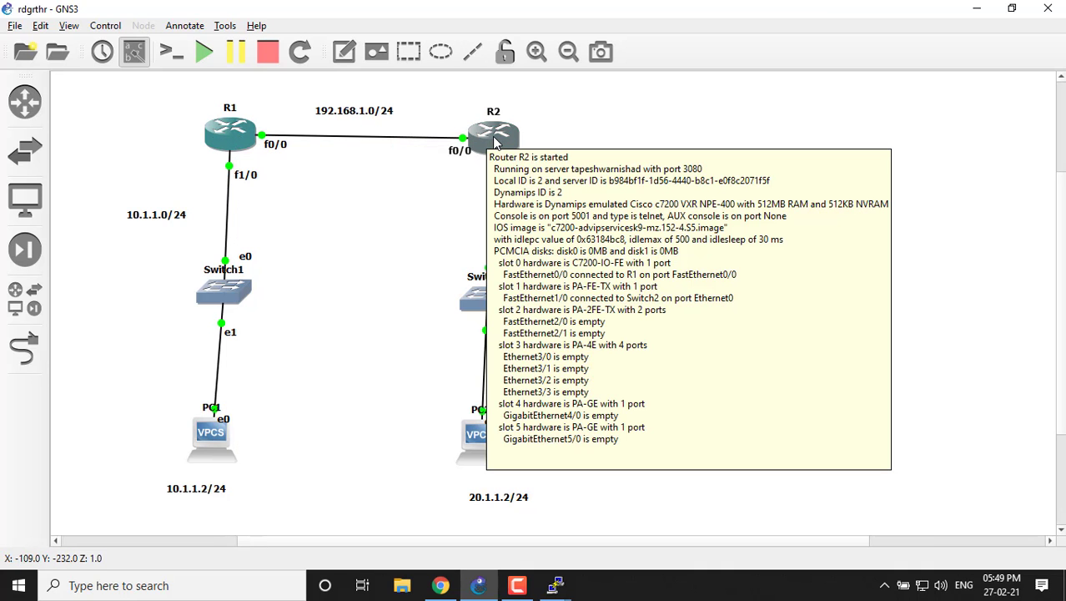
pyautogui.rightClick(370, 145)
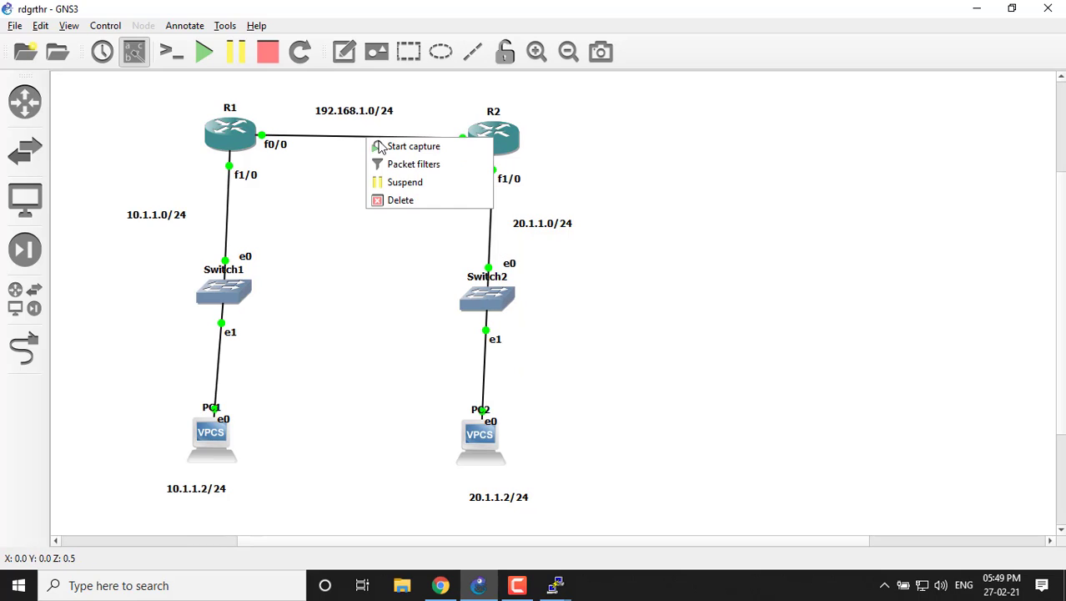
pyautogui.click(386, 148)
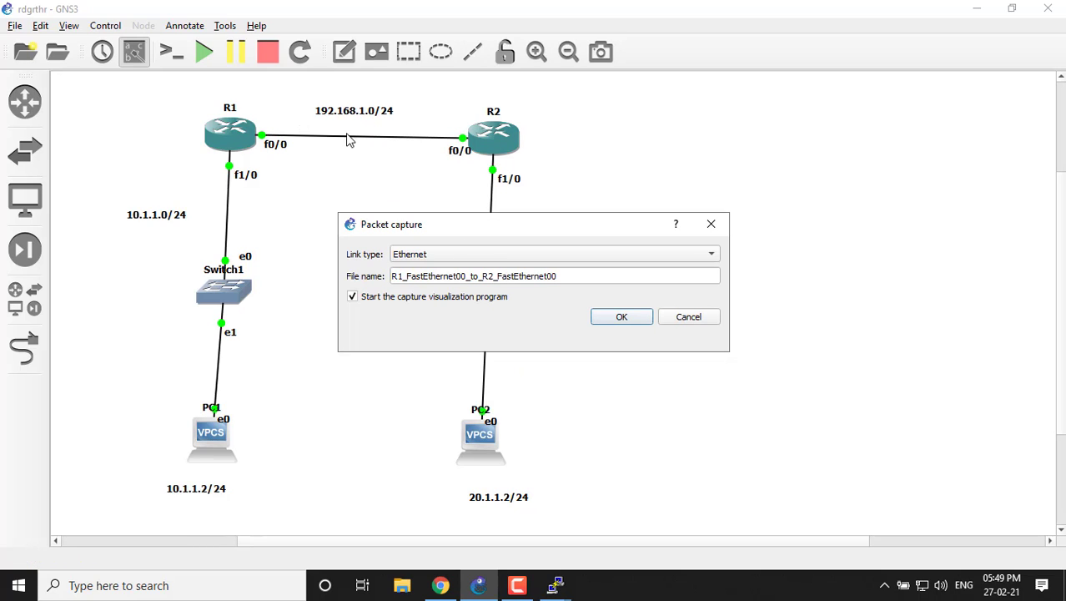
pyautogui.click(621, 318)
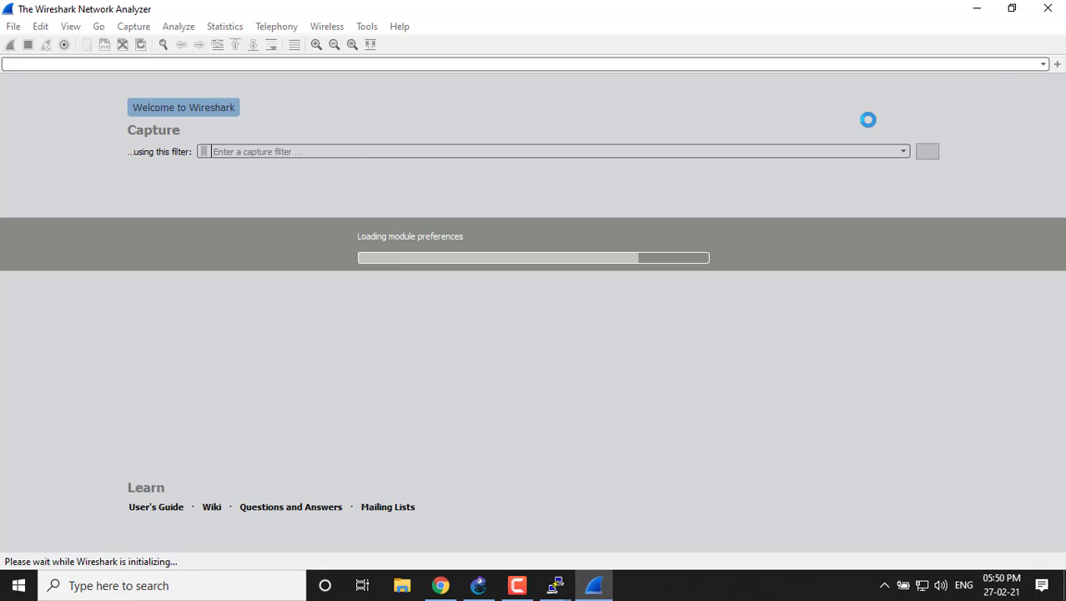
pyautogui.click(976, 9)
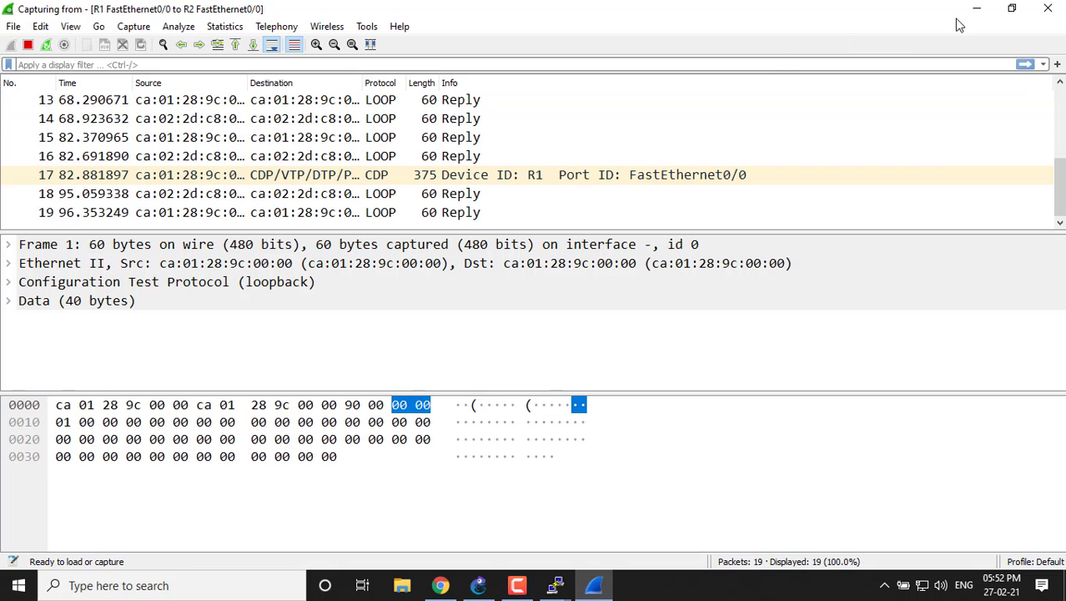
pyautogui.click(965, 14)
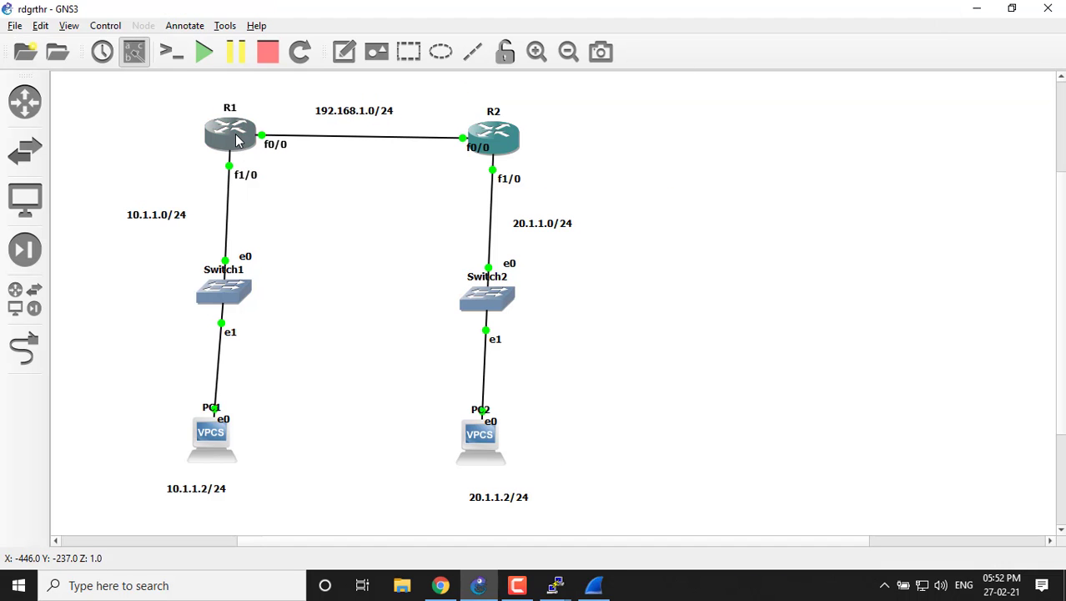
# Bring up R1's console and enter global configuration mode with configure terminal.
pyautogui.moveTo(238, 141)
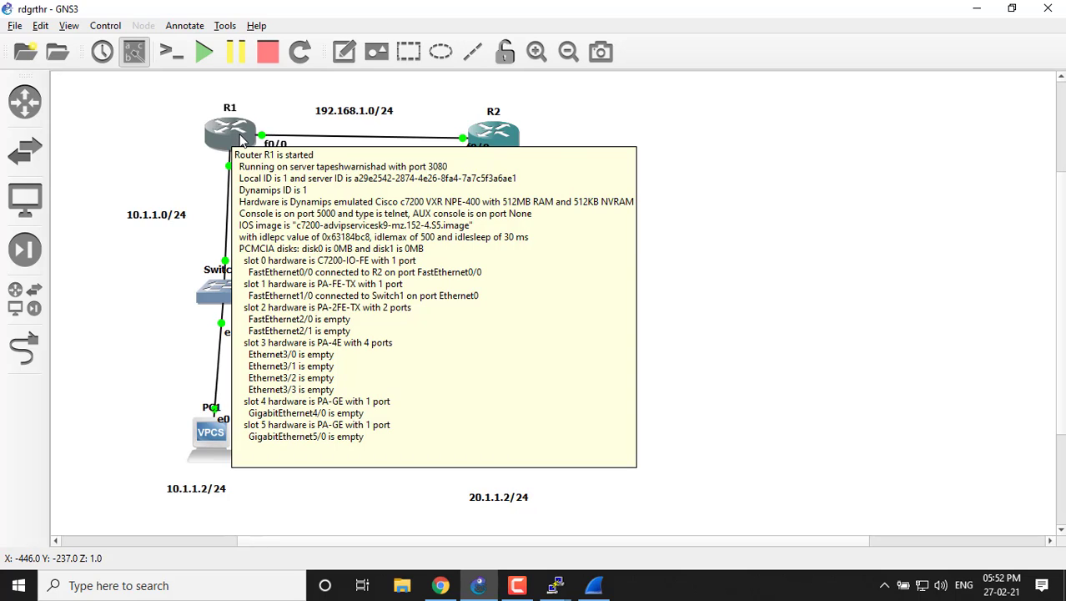
pyautogui.moveTo(481, 130)
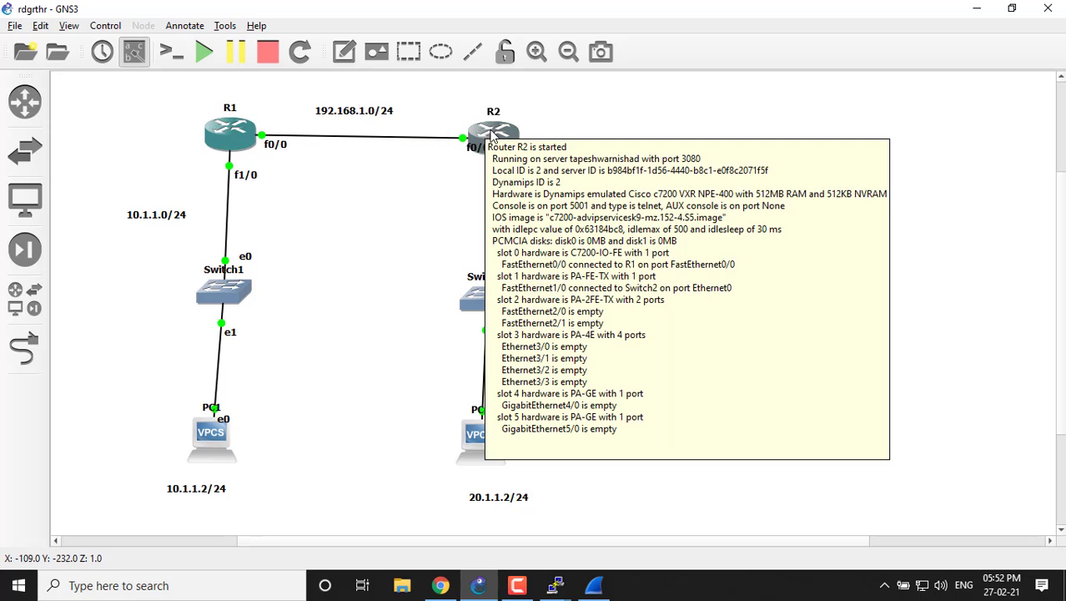
pyautogui.moveTo(556, 585)
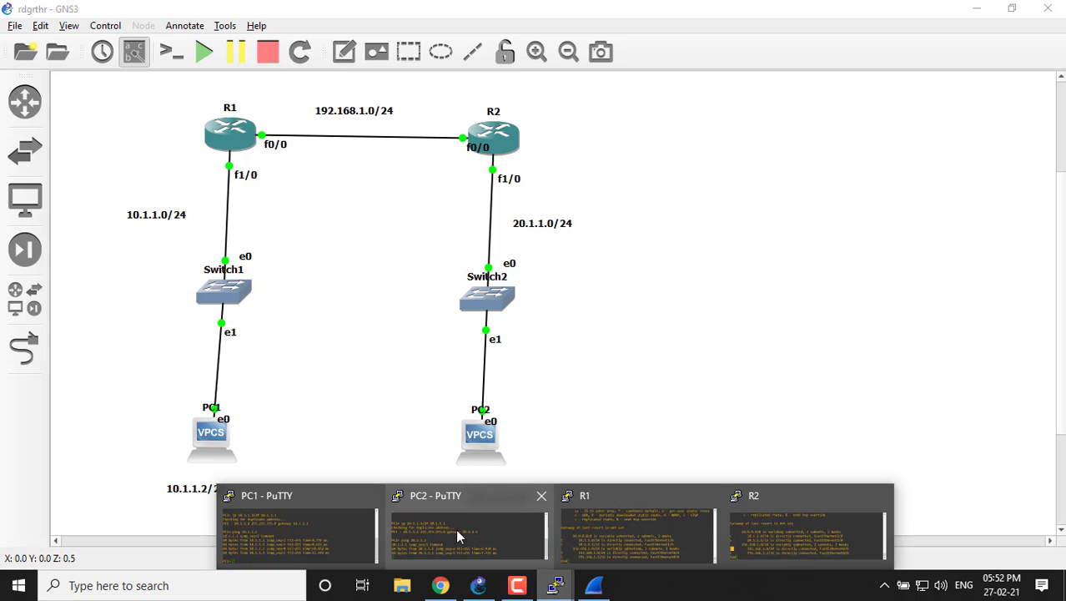
pyautogui.click(656, 520)
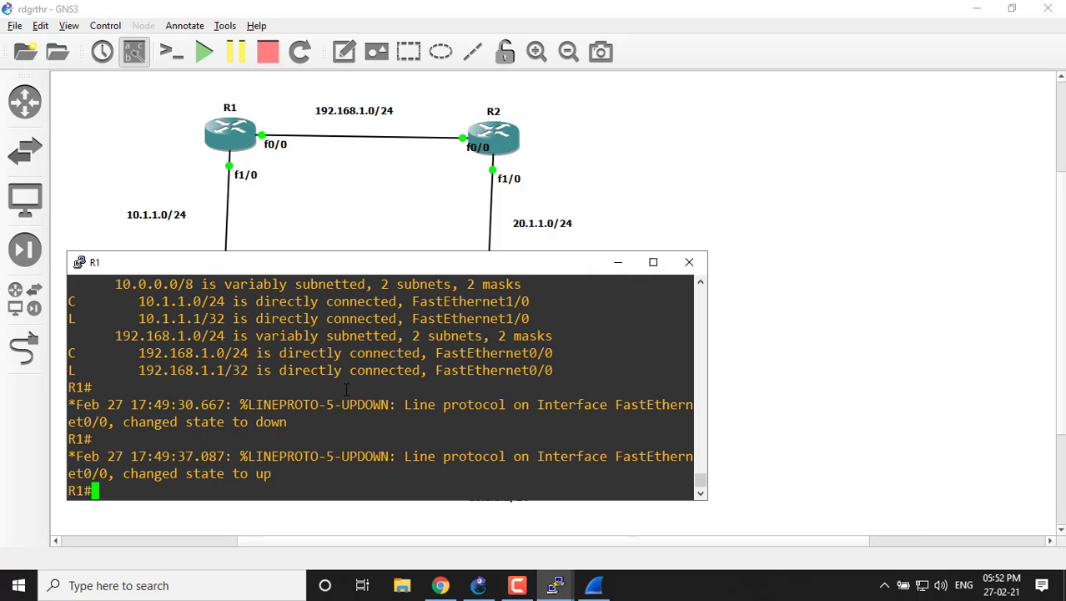
pyautogui.press('Return')
pyautogui.press('Return')
pyautogui.press('Return')
pyautogui.press('Return')
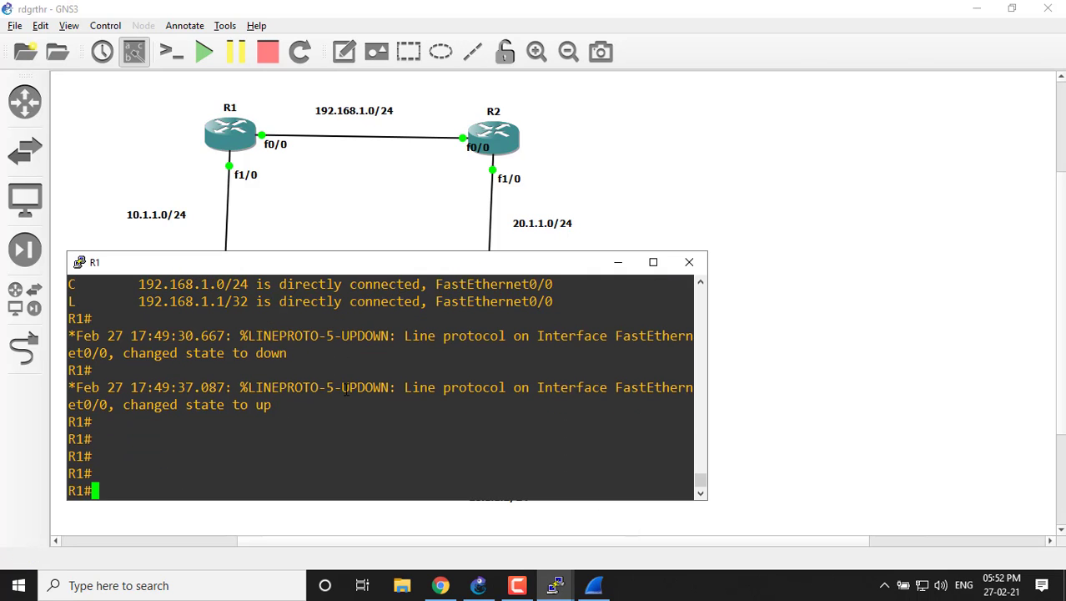
pyautogui.write('conf')
pyautogui.press('Tab')
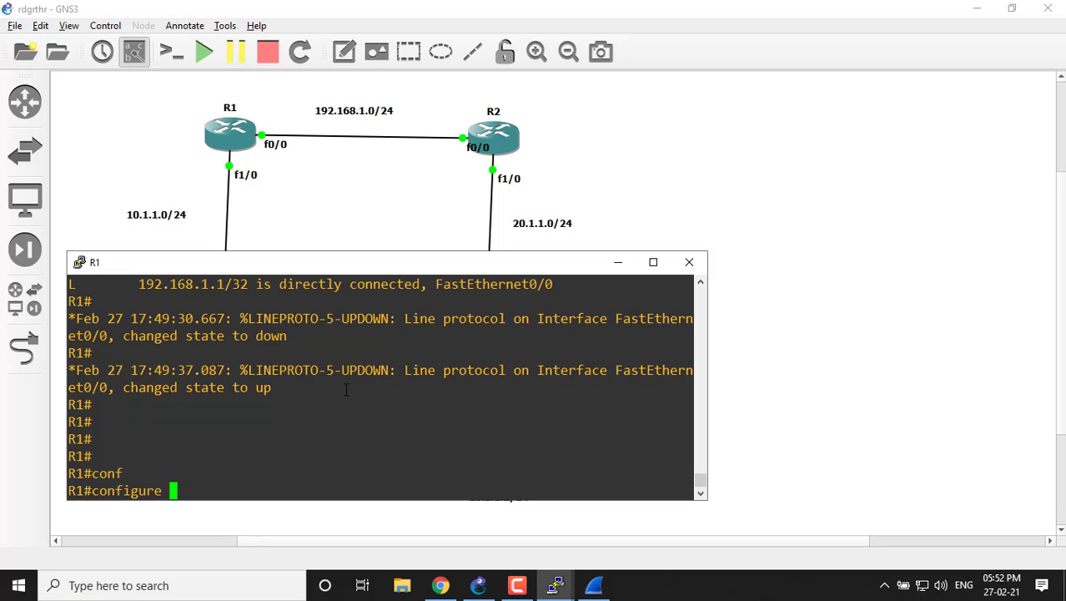
pyautogui.write('t')
pyautogui.press('Tab')
pyautogui.press('Return')
pyautogui.press('Return')
pyautogui.press('Return')
pyautogui.press('Return')
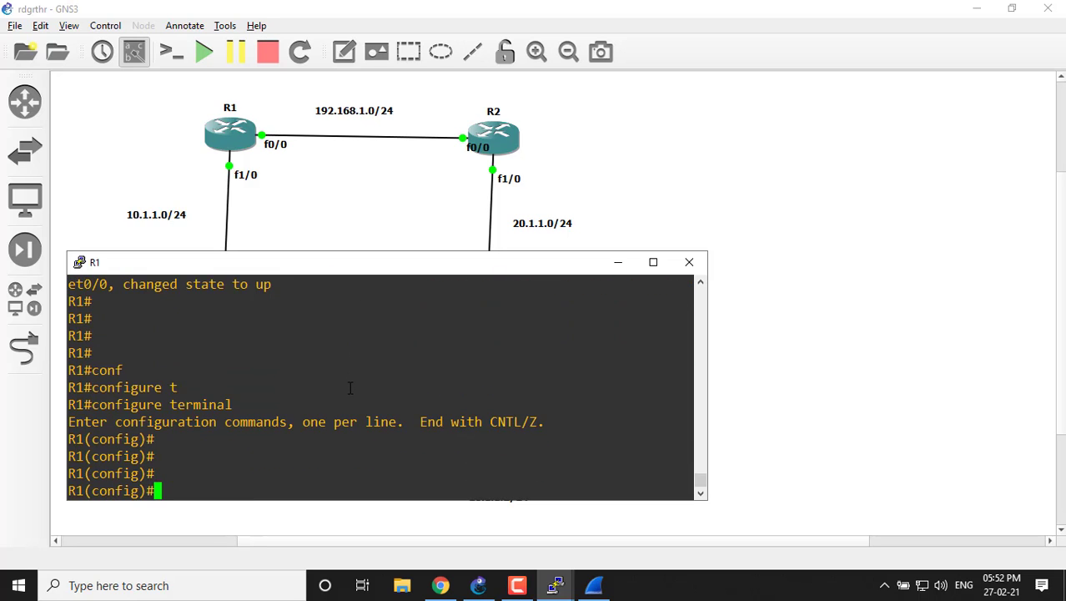
# Enter router eigrp in R1's configuration mode and list the parameters the command accepts with ?
pyautogui.write('rou')
pyautogui.press('Tab')
pyautogui.write('te')
pyautogui.write('r')
pyautogui.press('Tab')
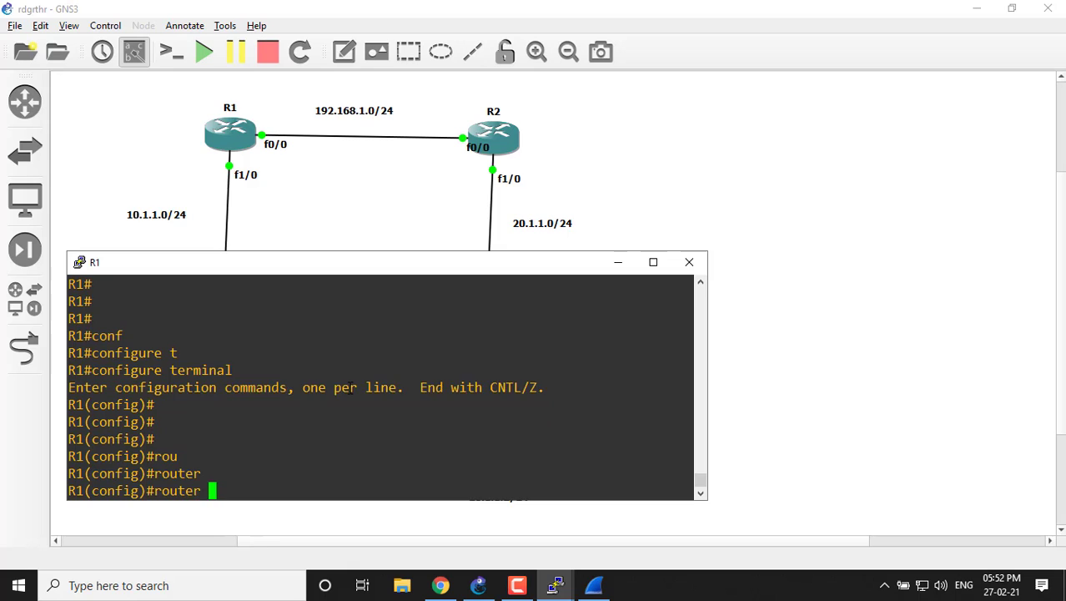
pyautogui.write('e')
pyautogui.press('Tab')
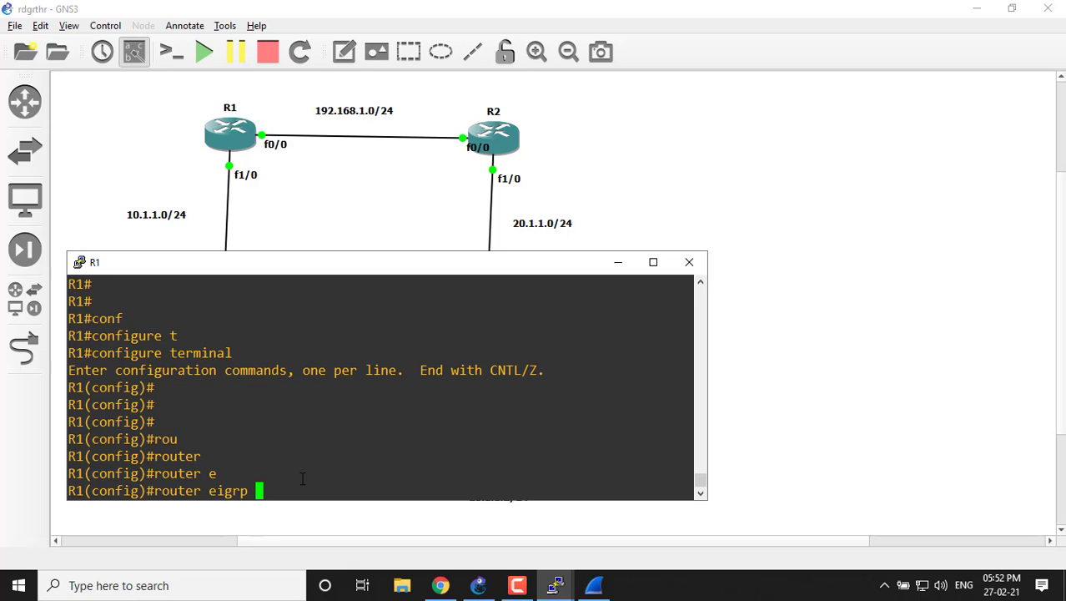
pyautogui.write('1')
pyautogui.press('BackSpace')
pyautogui.write('?')
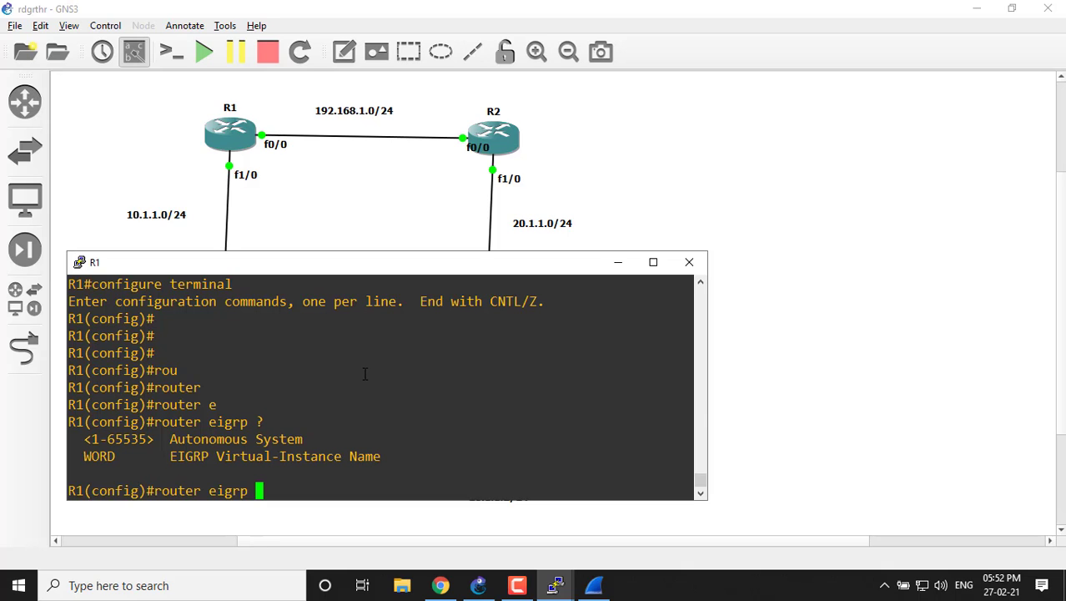
pyautogui.write('100')
# Enable EIGRP on R1 with autonomous system number 100, and highlight the router eigrp 100 command line.
pyautogui.press('Return')
pyautogui.press('Return')
pyautogui.press('Return')
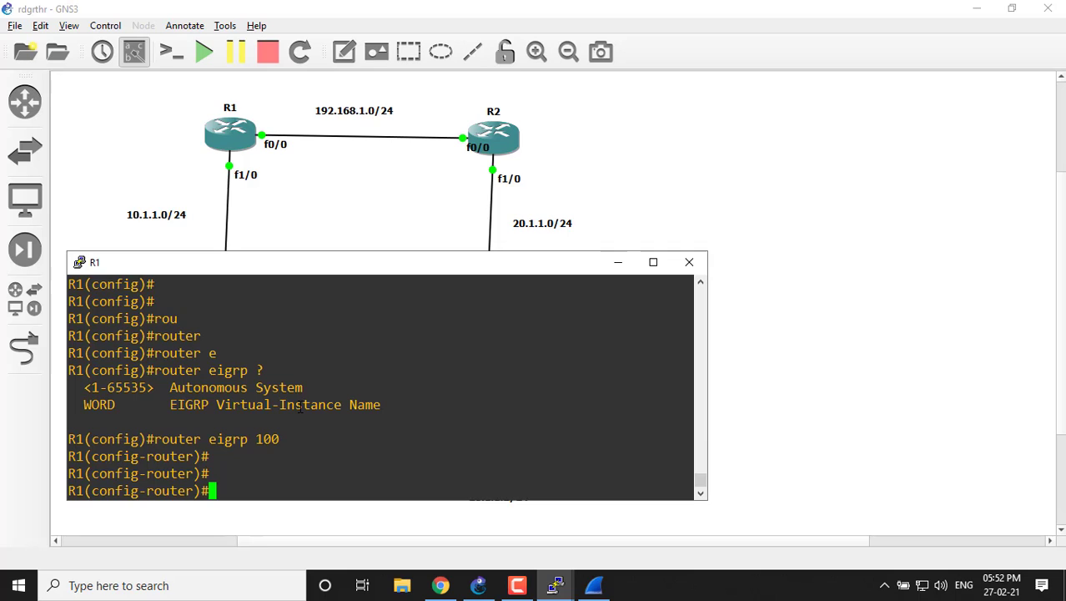
pyautogui.moveTo(147, 438); pyautogui.dragTo(299, 440)
pyautogui.click(174, 426)
pyautogui.click(298, 440)
pyautogui.moveTo(151, 439); pyautogui.dragTo(288, 439)
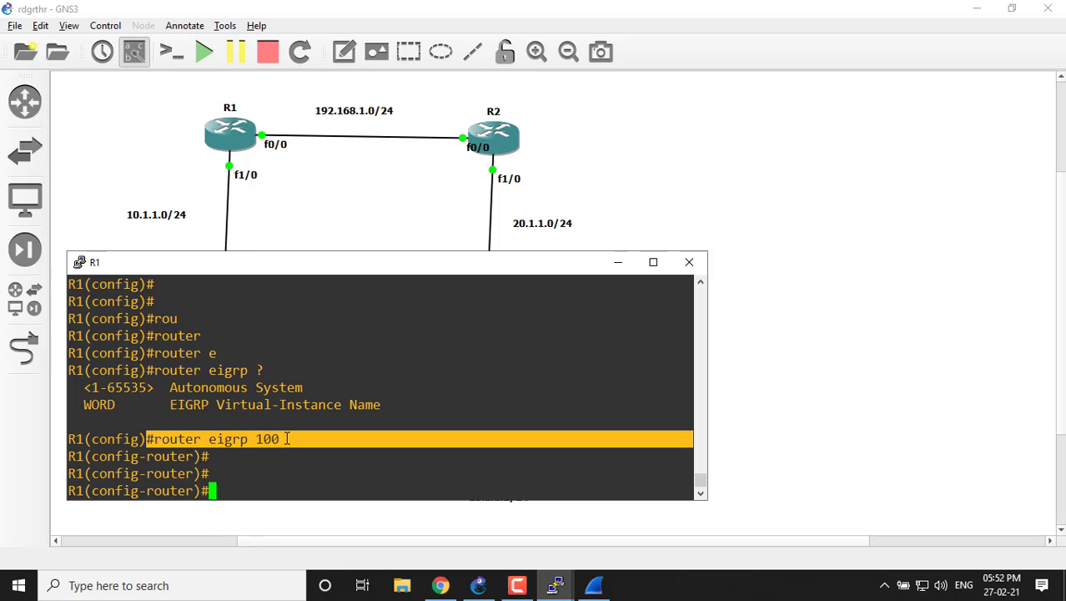
pyautogui.click(292, 410)
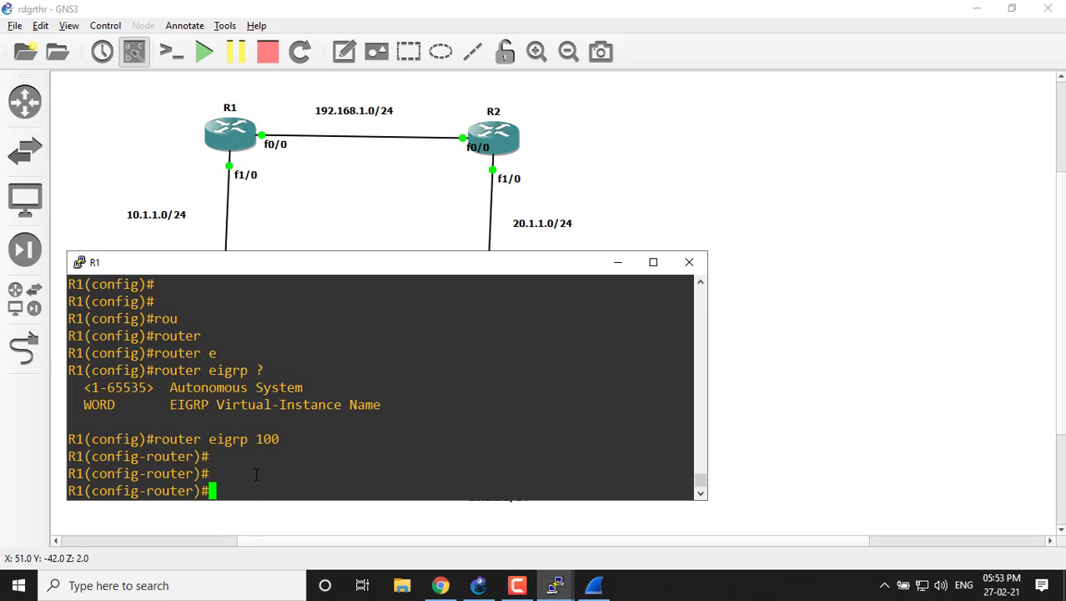
# Disable automatic route summarization in R1's EIGRP configuration with no auto-summary.
pyautogui.write('nbo ai')
pyautogui.press('BackSpace')
pyautogui.press('BackSpace')
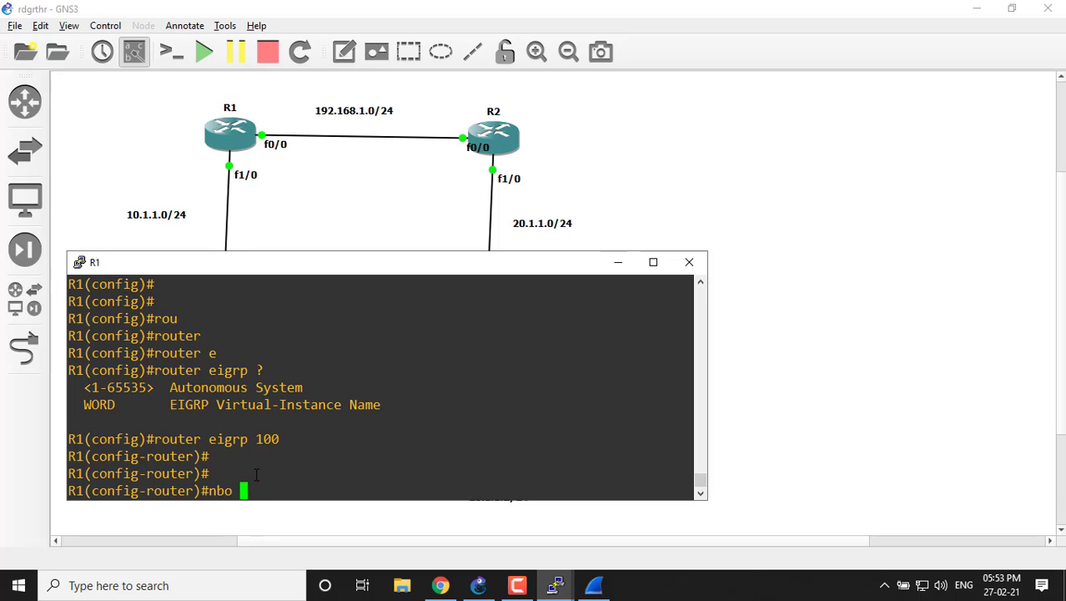
pyautogui.write('u')
pyautogui.press('Tab')
pyautogui.press('BackSpace')
pyautogui.press('BackSpace')
pyautogui.press('BackSpace')
pyautogui.press('BackSpace')
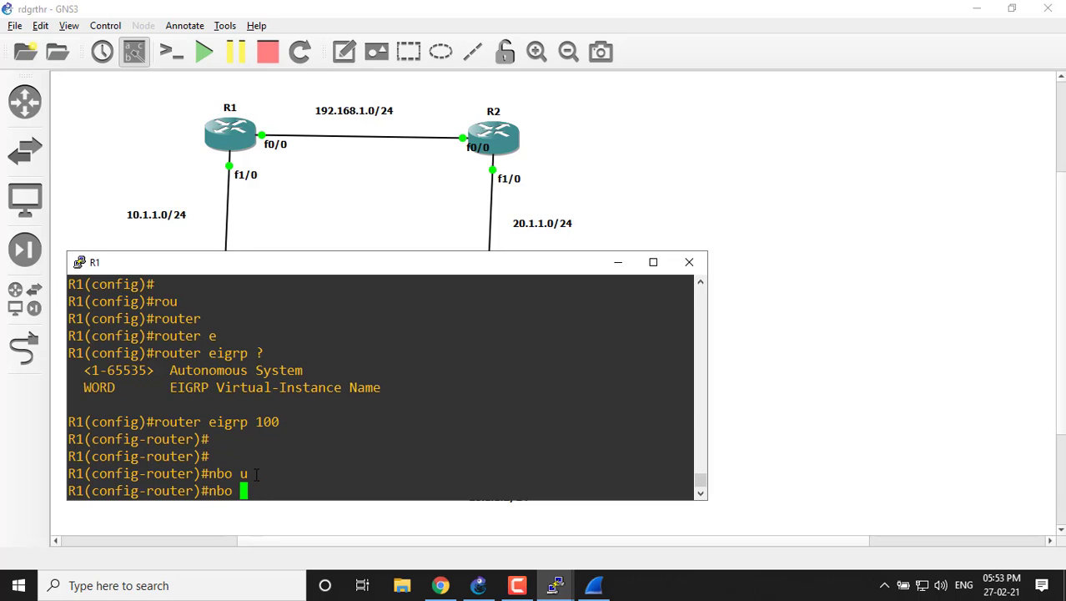
pyautogui.write('0o')
pyautogui.press('BackSpace')
pyautogui.press('BackSpace')
pyautogui.write('o au')
pyautogui.press('Tab')
pyautogui.press('Return')
pyautogui.press('Return')
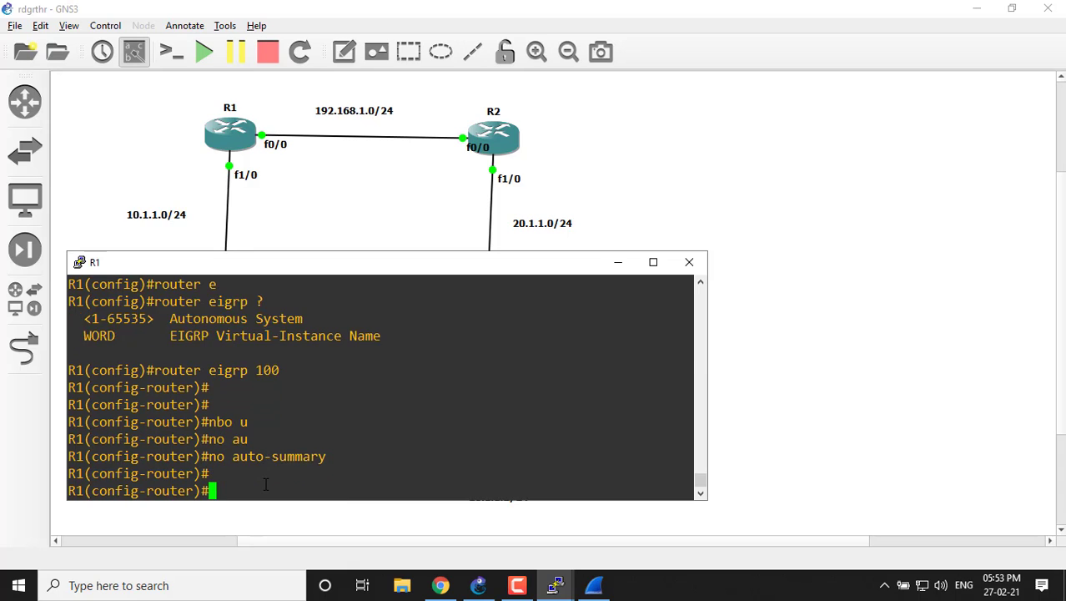
# Begin an EIGRP network statement on R1 for the network address 192.168.1.0.
pyautogui.write('nert')
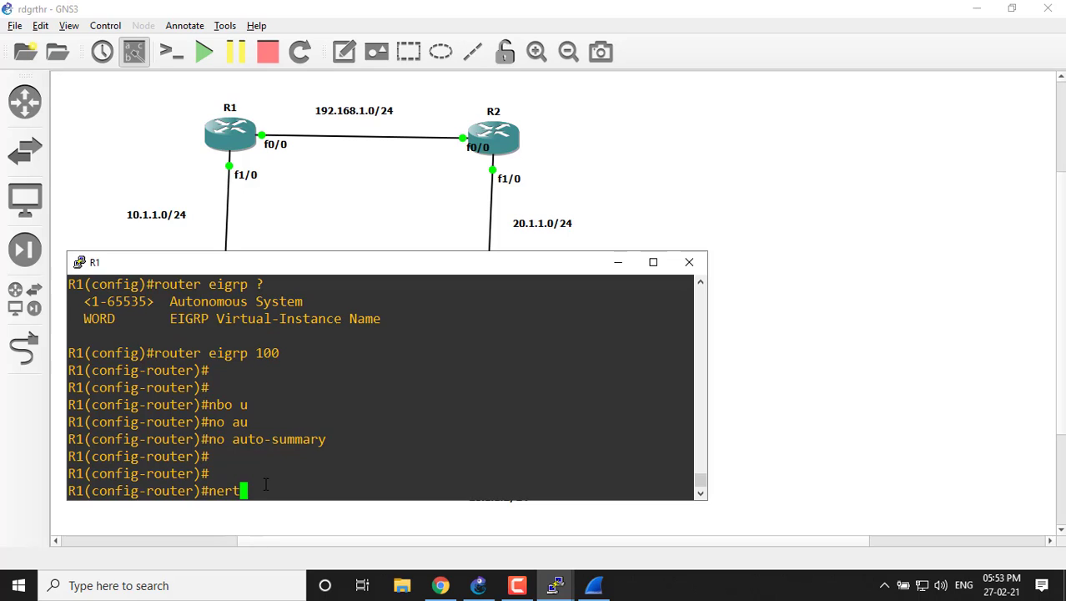
pyautogui.press('BackSpace')
pyautogui.press('BackSpace')
pyautogui.write('t')
pyautogui.press('Tab')
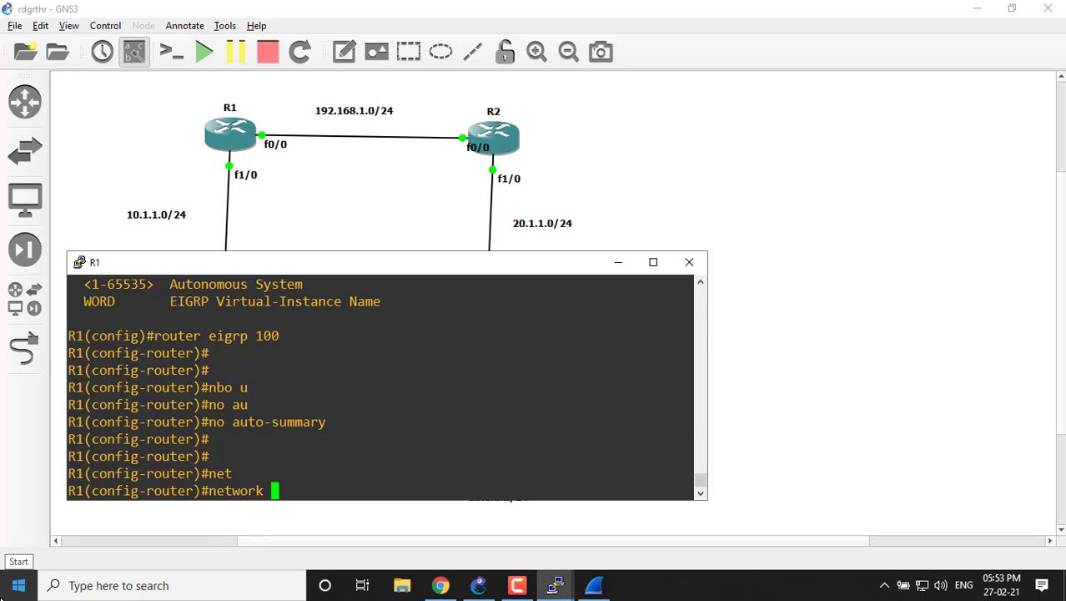
pyautogui.write('1921.168')
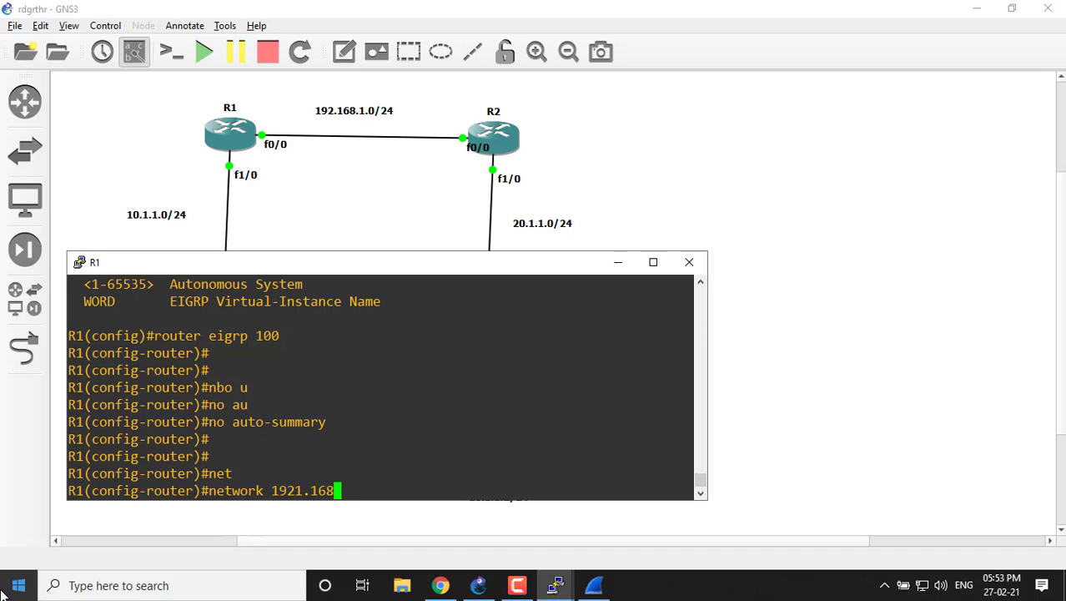
pyautogui.write('.1.0')
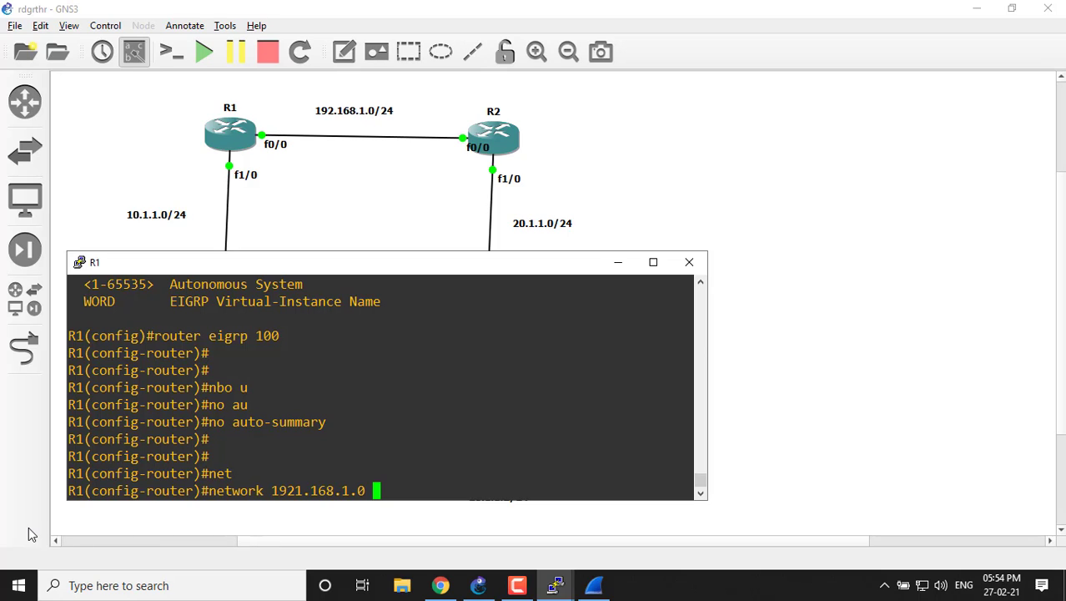
pyautogui.press('BackSpace')
pyautogui.press('BackSpace')
pyautogui.press('BackSpace')
pyautogui.press('BackSpace')
pyautogui.press('BackSpace')
pyautogui.press('BackSpace')
pyautogui.press('BackSpace')
pyautogui.press('BackSpace')
pyautogui.press('BackSpace')
pyautogui.press('BackSpace')
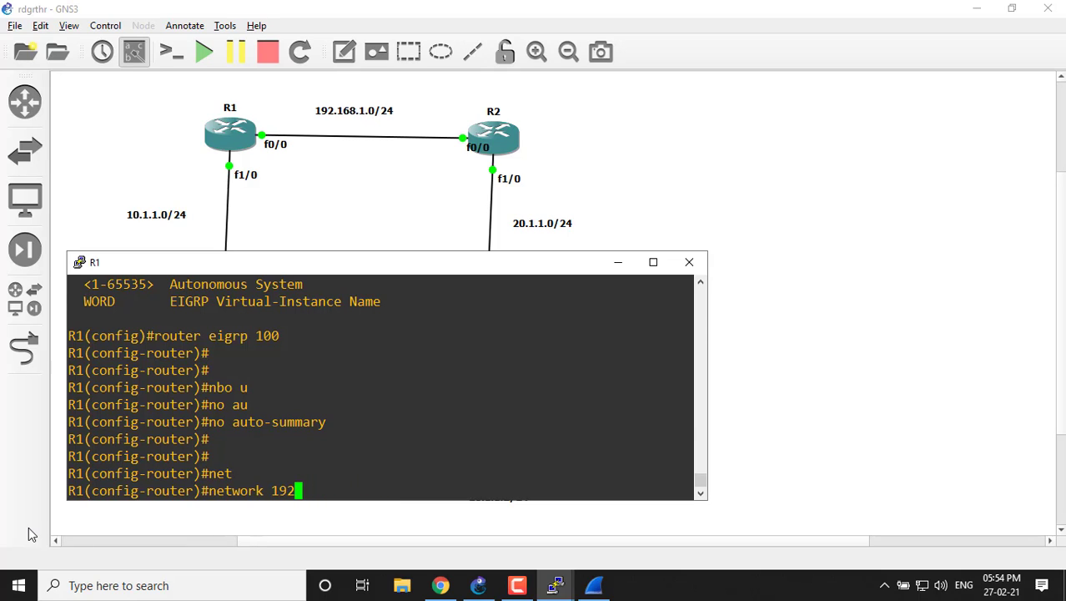
pyautogui.write('.168.1.')
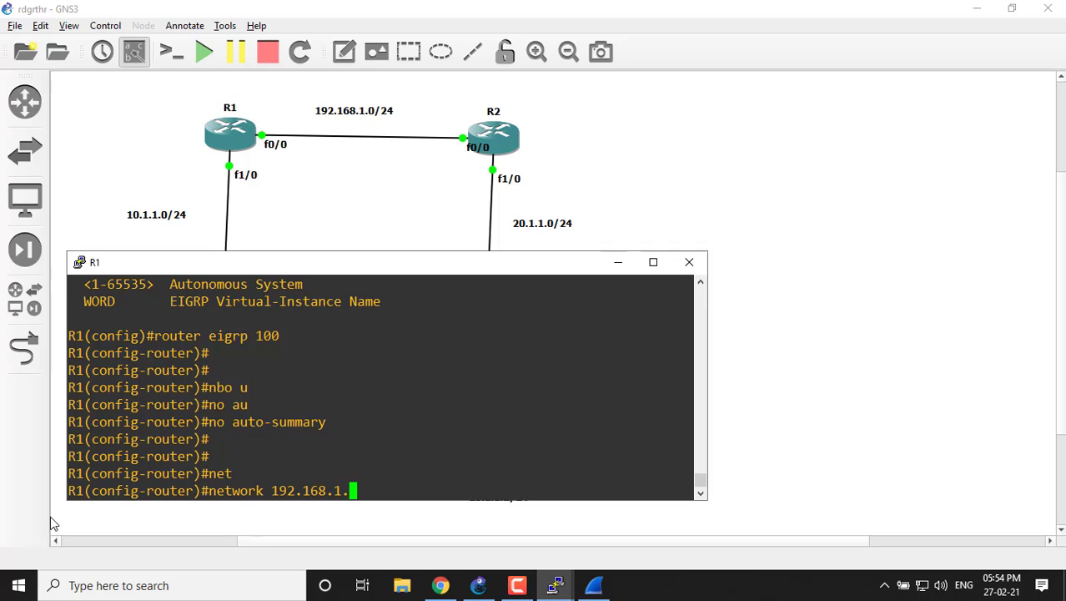
pyautogui.write('0')
pyautogui.write('255.25')
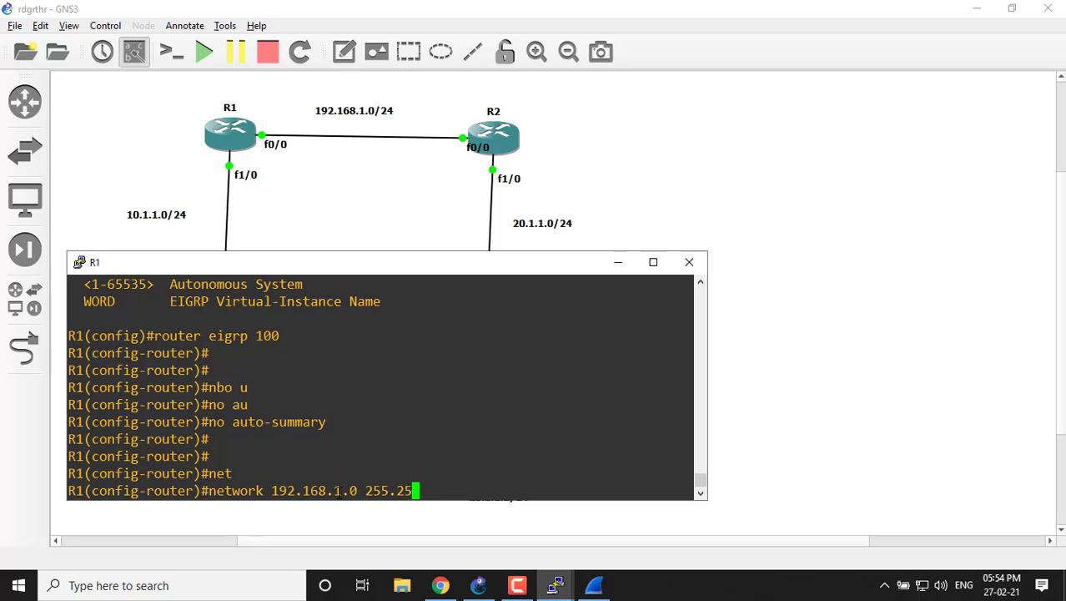
pyautogui.write('5.255.0')
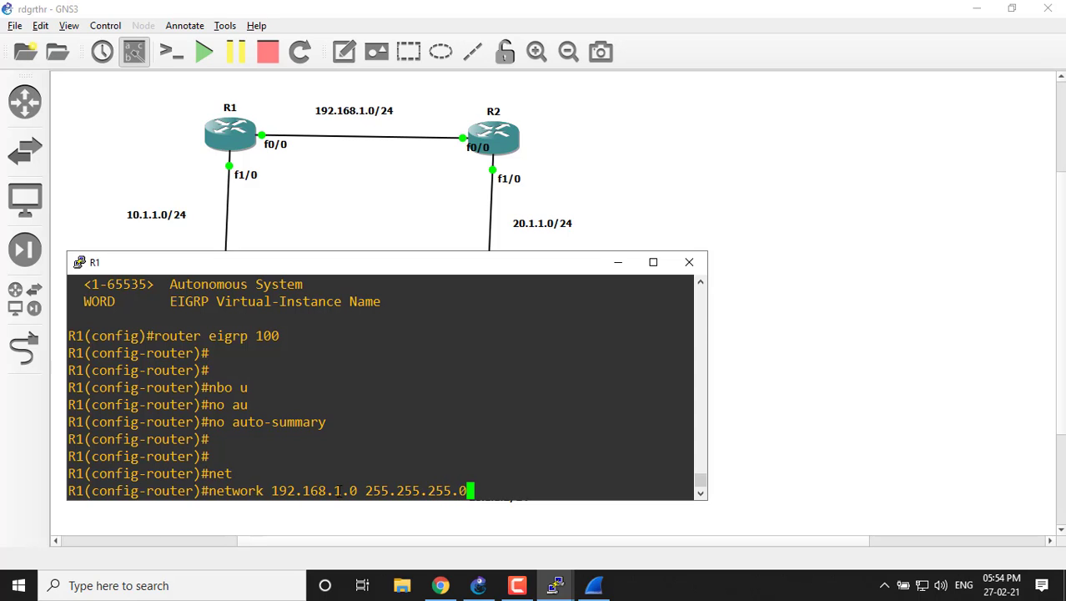
pyautogui.press('BackSpace')
pyautogui.press('BackSpace')
pyautogui.press('BackSpace')
pyautogui.press('BackSpace')
pyautogui.press('BackSpace')
pyautogui.press('BackSpace')
pyautogui.press('BackSpace')
pyautogui.press('BackSpace')
pyautogui.press('BackSpace')
pyautogui.press('BackSpace')
pyautogui.press('BackSpace')
pyautogui.press('BackSpace')
pyautogui.press('BackSpace')
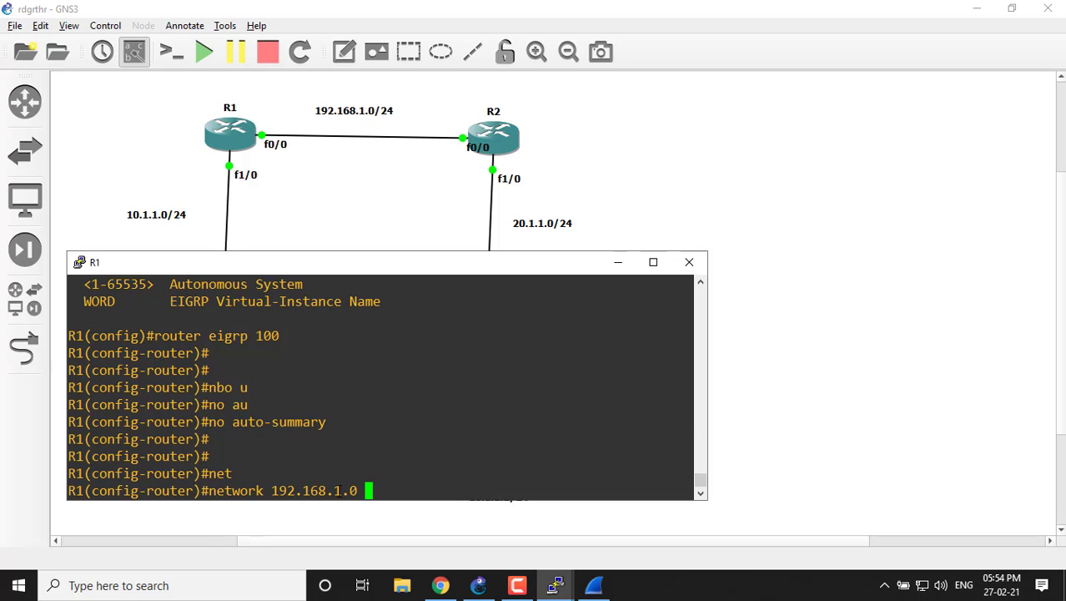
# Complete R1's 192.168.1.0 network statement with wildcard mask 0.0.0.255, and highlight the mask's zero octets.
pyautogui.write('0.0.0.255')
pyautogui.moveTo(408, 492); pyautogui.dragTo(276, 493)
pyautogui.click(335, 461)
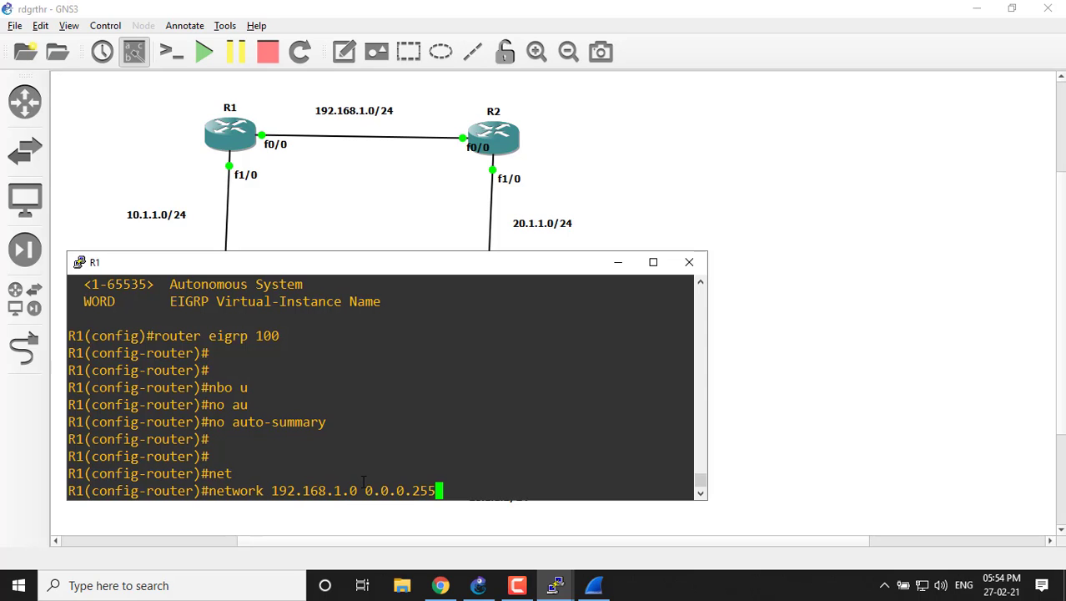
pyautogui.moveTo(403, 493); pyautogui.dragTo(352, 492)
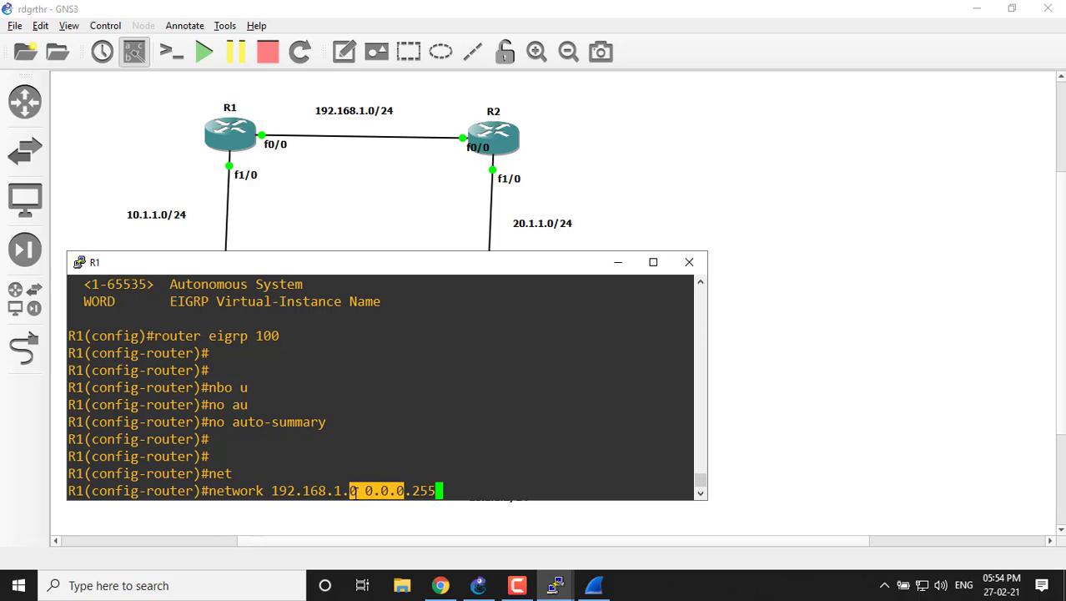
pyautogui.click(374, 468)
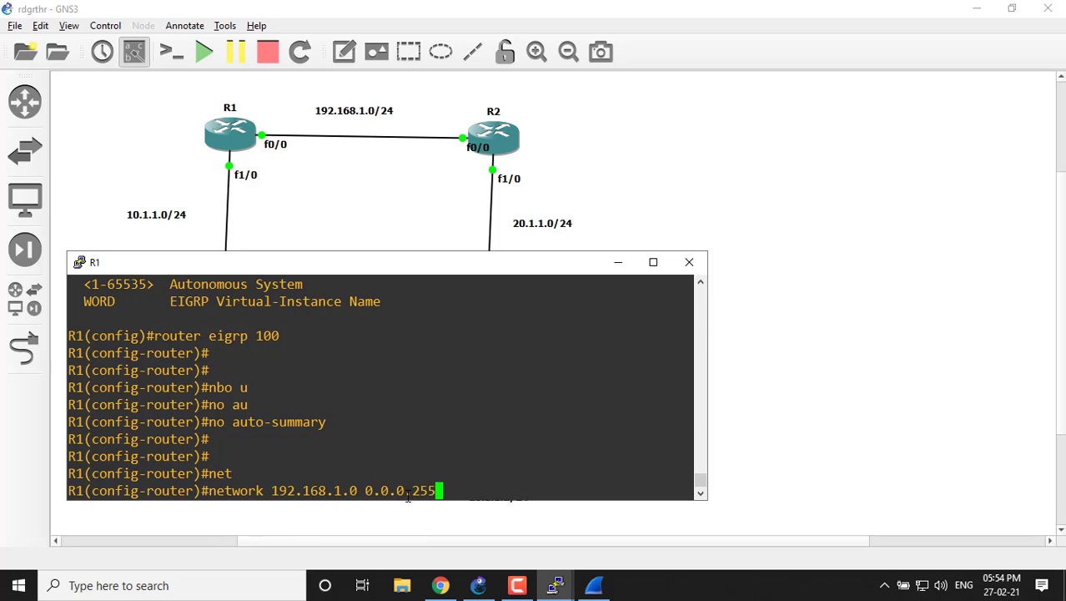
# Highlight the zero octets of the wildcard mask and the matching 192.168.1 part of the address, and apply the network statement.
pyautogui.moveTo(404, 493); pyautogui.dragTo(339, 489)
pyautogui.click(430, 469)
pyautogui.click(337, 464)
pyautogui.moveTo(407, 494); pyautogui.dragTo(359, 490)
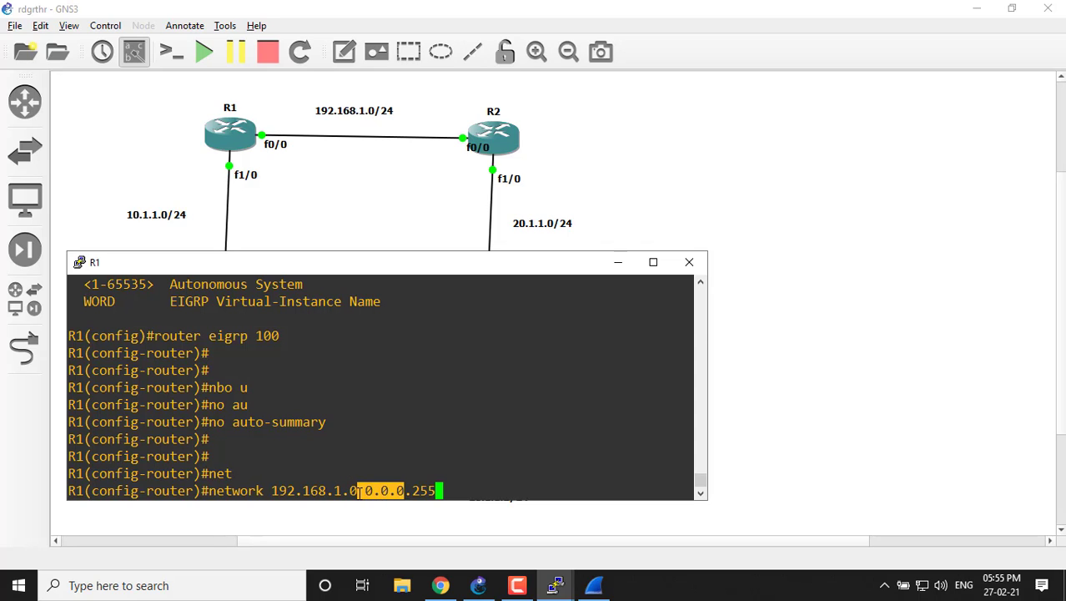
pyautogui.click(322, 491)
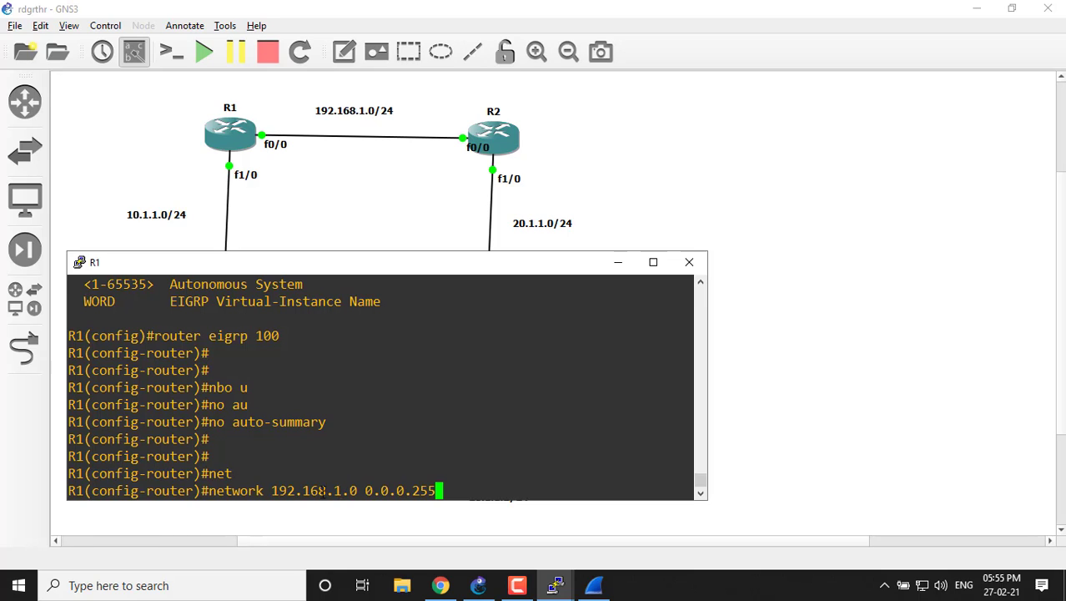
pyautogui.moveTo(342, 492); pyautogui.dragTo(274, 493)
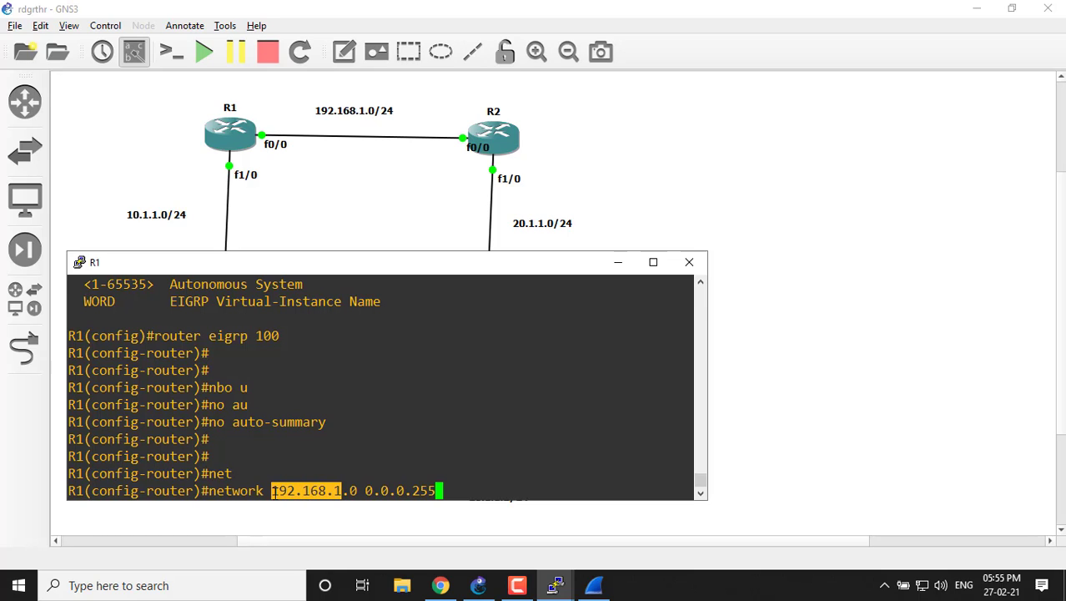
pyautogui.click(310, 458)
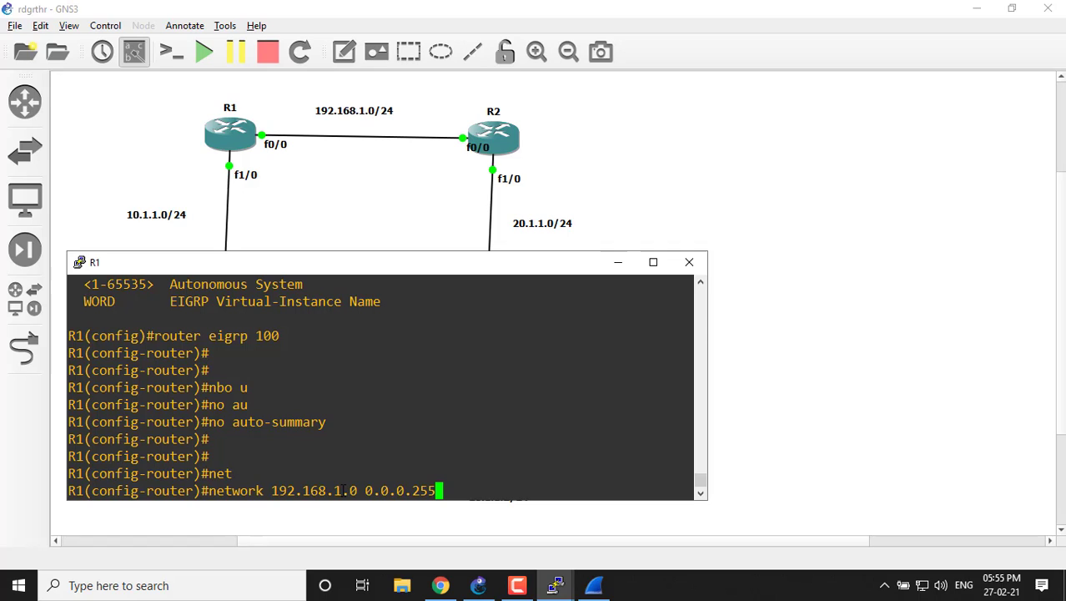
pyautogui.moveTo(343, 490); pyautogui.dragTo(270, 492)
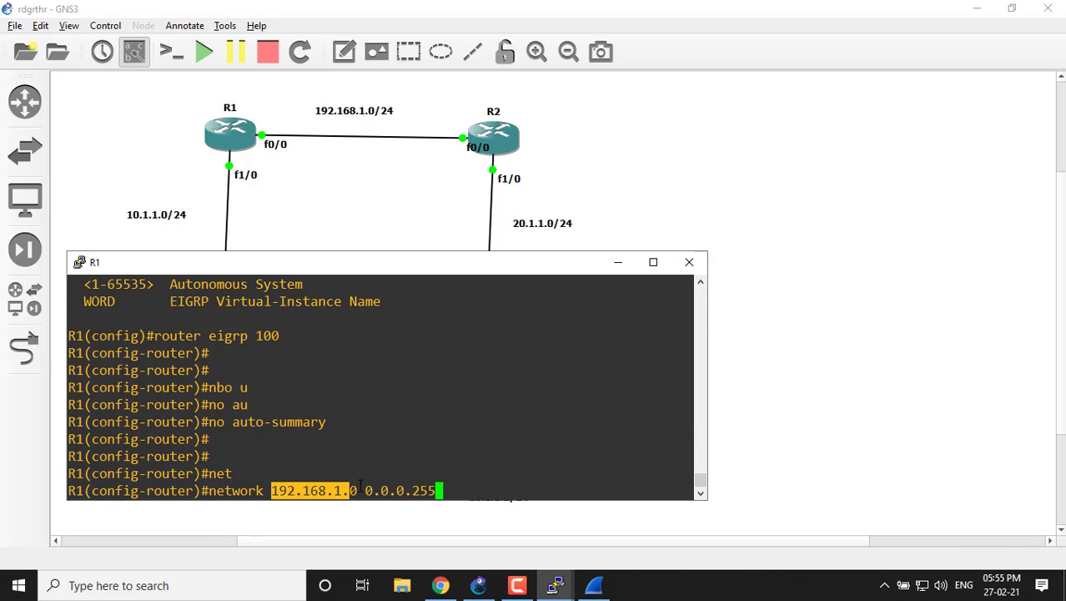
pyautogui.click(364, 481)
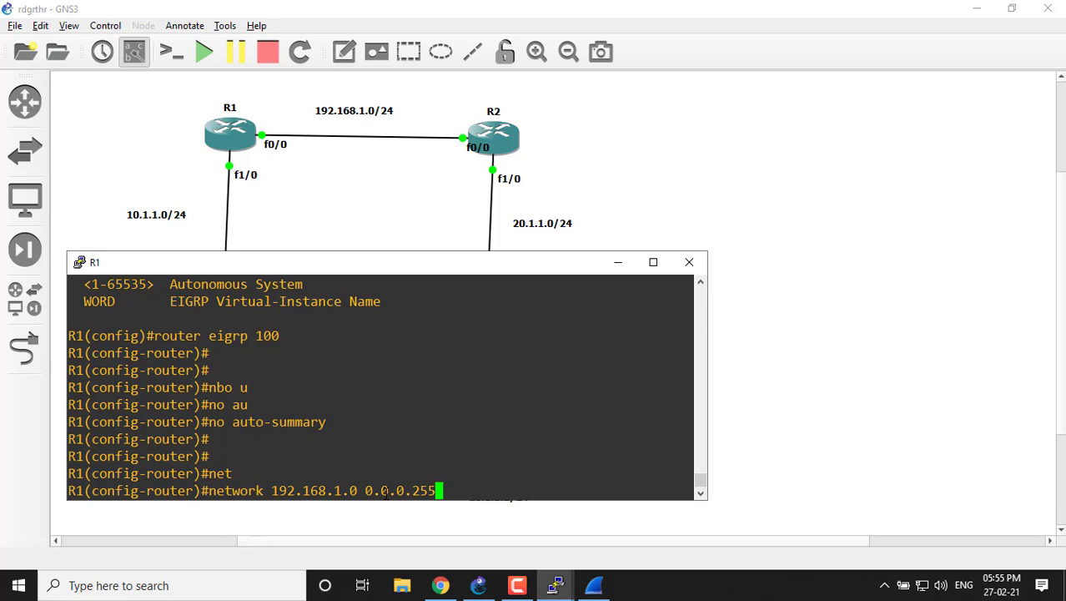
pyautogui.press('Return')
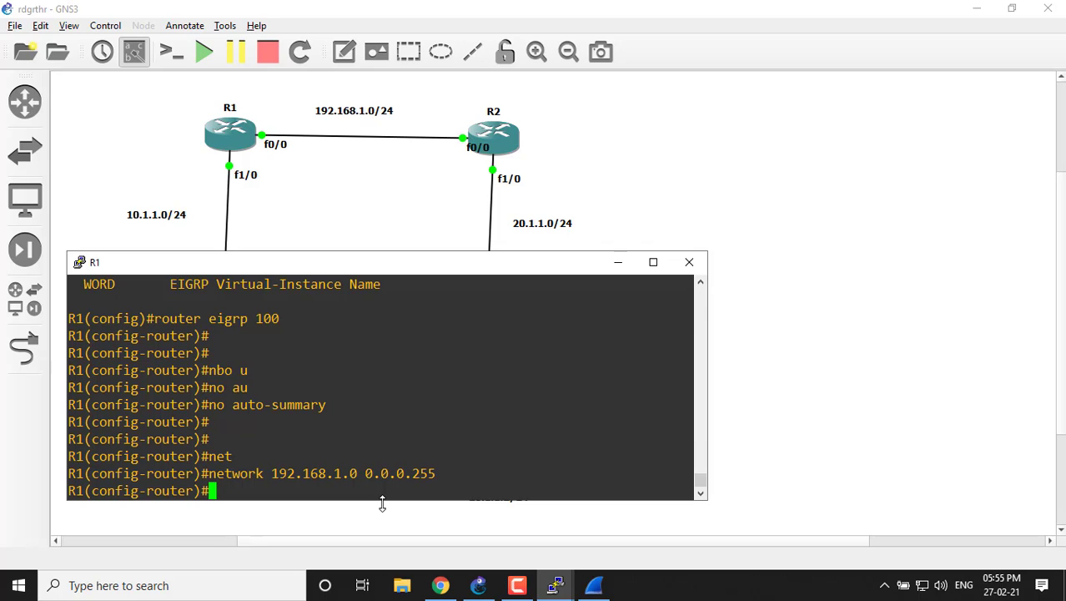
# Remove the 192.168.1.0 0.0.0.255 network statement from R1's EIGRP configuration with its no form.
pyautogui.press('Up')
pyautogui.press('Left')
pyautogui.press('Left')
pyautogui.press('Left')
pyautogui.press('Left')
pyautogui.press('Left')
pyautogui.press('Left')
pyautogui.press('Left')
pyautogui.press('Left')
pyautogui.press('Left')
pyautogui.press('Left')
pyautogui.press('Left')
pyautogui.press('Left')
pyautogui.press('Left')
pyautogui.press('Left')
pyautogui.press('Left')
pyautogui.press('Left')
pyautogui.press('Left')
pyautogui.press('Left')
pyautogui.press('Left')
pyautogui.press('Left')
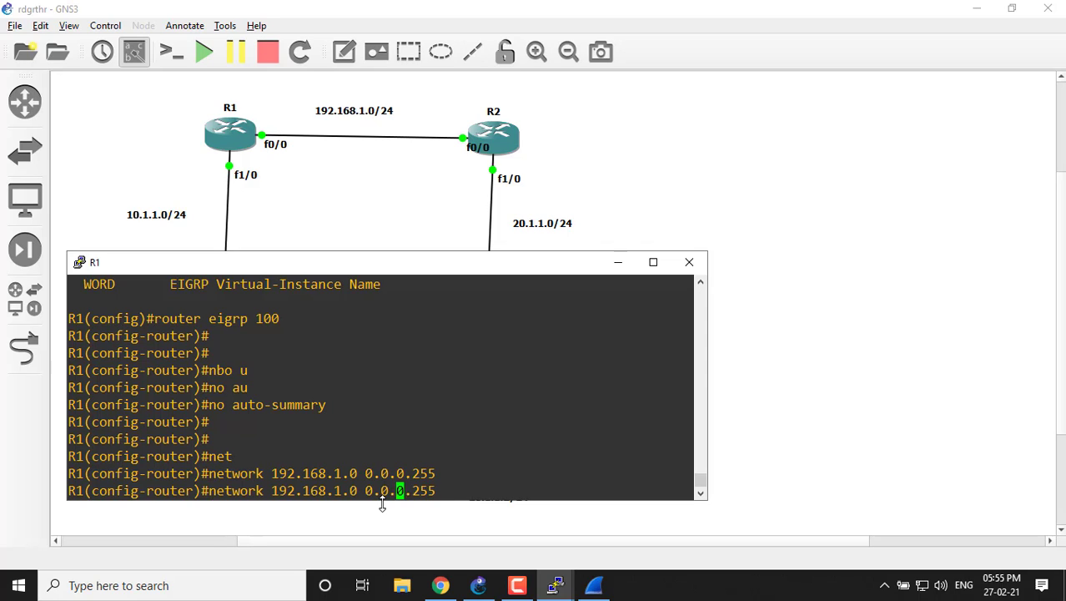
pyautogui.press('Left')
pyautogui.press('Left')
pyautogui.press('Left')
pyautogui.press('Left')
pyautogui.press('Left')
pyautogui.press('Left')
pyautogui.press('Left')
pyautogui.press('Left')
pyautogui.write('no')
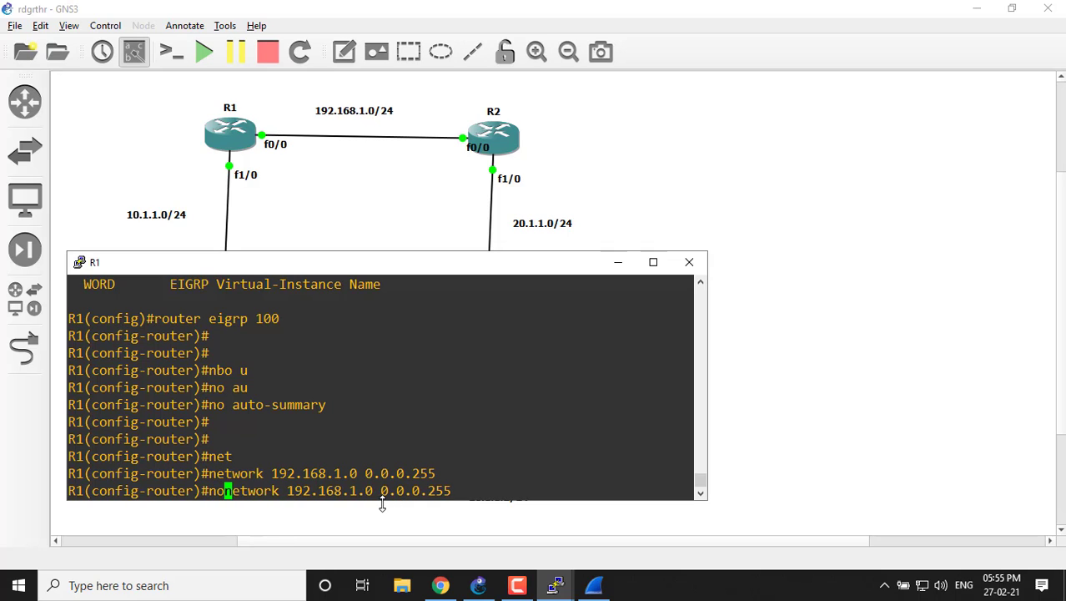
pyautogui.press('Return')
# Add network 192.168.1.1 with wildcard mask 0.0.0.0 to R1's EIGRP configuration, highlighting the mask before applying it.
pyautogui.press('Up')
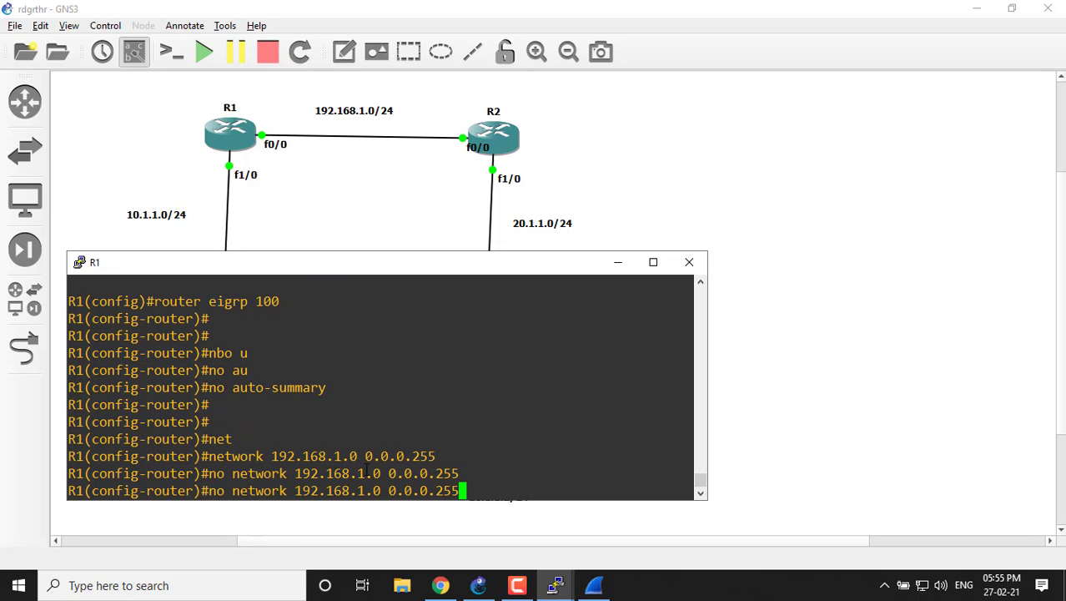
pyautogui.press('Up')
pyautogui.press('BackSpace')
pyautogui.press('BackSpace')
pyautogui.press('BackSpace')
pyautogui.press('BackSpace')
pyautogui.press('BackSpace')
pyautogui.press('BackSpace')
pyautogui.press('BackSpace')
pyautogui.press('BackSpace')
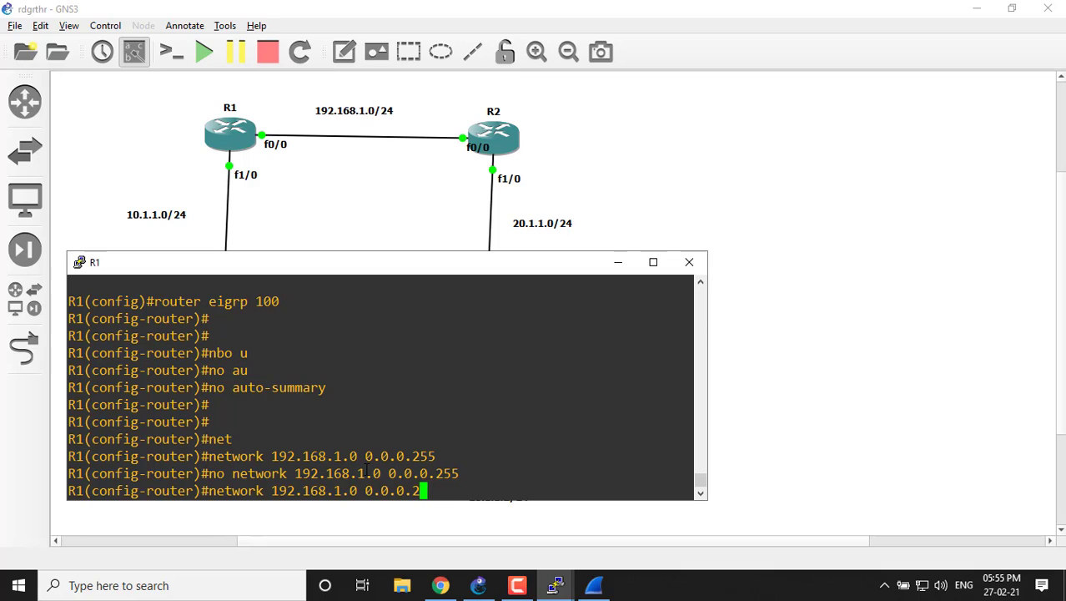
pyautogui.press('BackSpace')
pyautogui.press('BackSpace')
pyautogui.press('BackSpace')
pyautogui.write('1 0.0.0.0.')
pyautogui.press('BackSpace')
pyautogui.moveTo(364, 490); pyautogui.dragTo(454, 492)
pyautogui.click(509, 469)
pyautogui.press('Return')
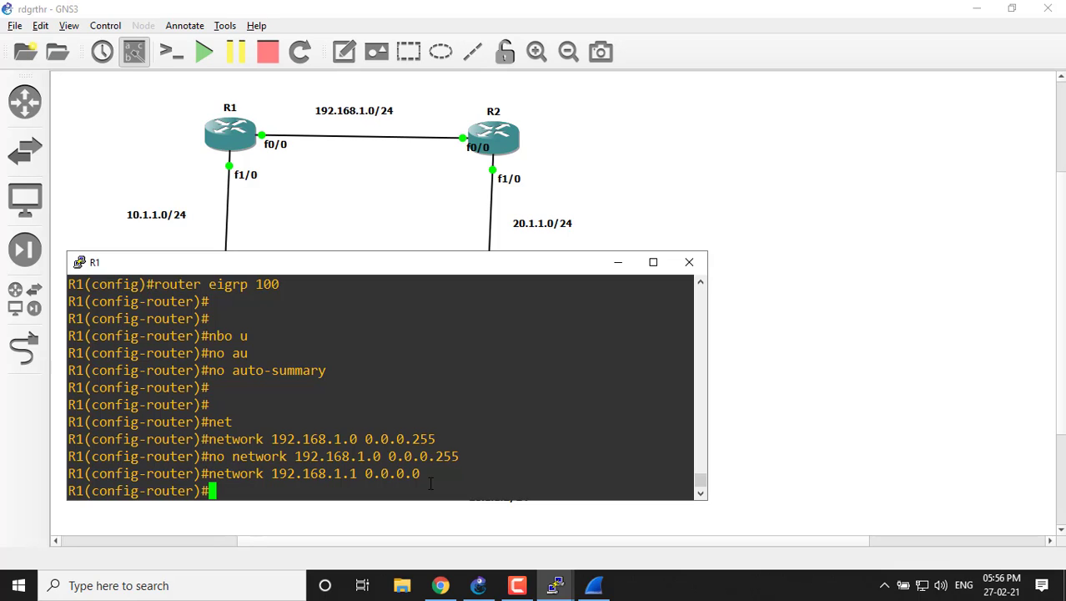
# Add R1's LAN to EIGRP with a network statement for 10.1.1.0 and wildcard mask 0.0.0.255.
pyautogui.press('Up')
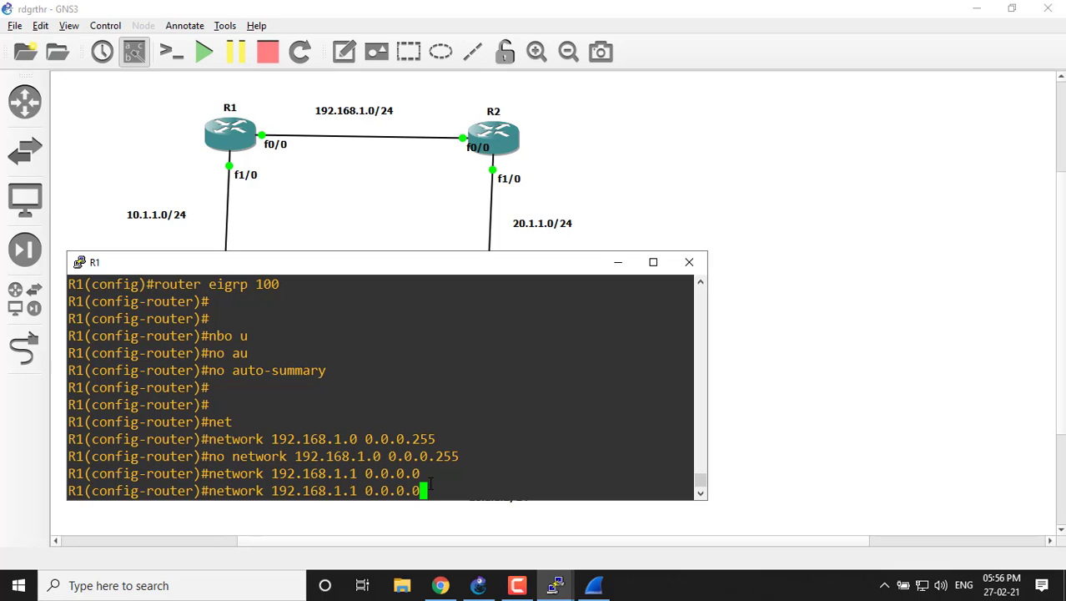
pyautogui.press('BackSpace')
pyautogui.press('BackSpace')
pyautogui.press('BackSpace')
pyautogui.press('BackSpace')
pyautogui.press('BackSpace')
pyautogui.press('BackSpace')
pyautogui.press('BackSpace')
pyautogui.press('BackSpace')
pyautogui.press('BackSpace')
pyautogui.press('BackSpace')
pyautogui.press('BackSpace')
pyautogui.press('BackSpace')
pyautogui.press('BackSpace')
pyautogui.press('BackSpace')
pyautogui.press('BackSpace')
pyautogui.press('BackSpace')
pyautogui.press('BackSpace')
pyautogui.press('BackSpace')
pyautogui.press('BackSpace')
pyautogui.write('1')
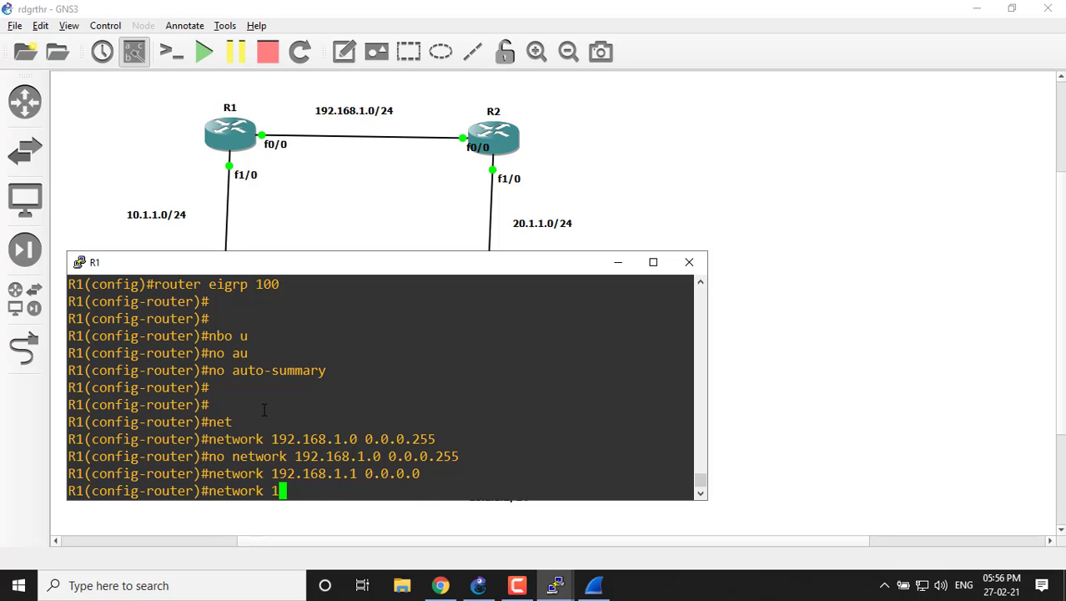
pyautogui.write('0.1.1.0 0.0.')
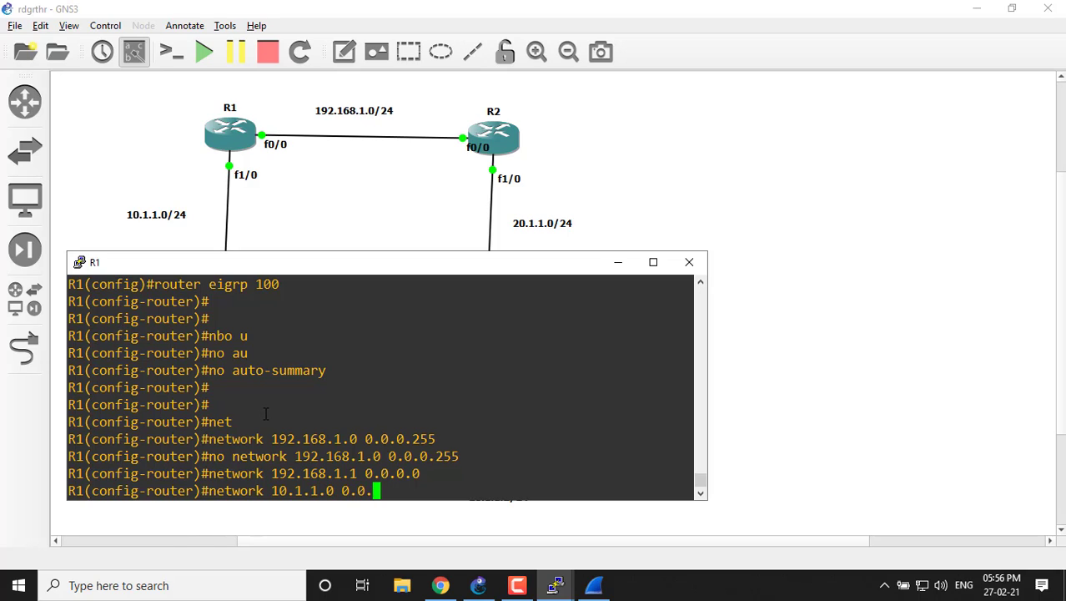
pyautogui.write('0.255')
pyautogui.press('Return')
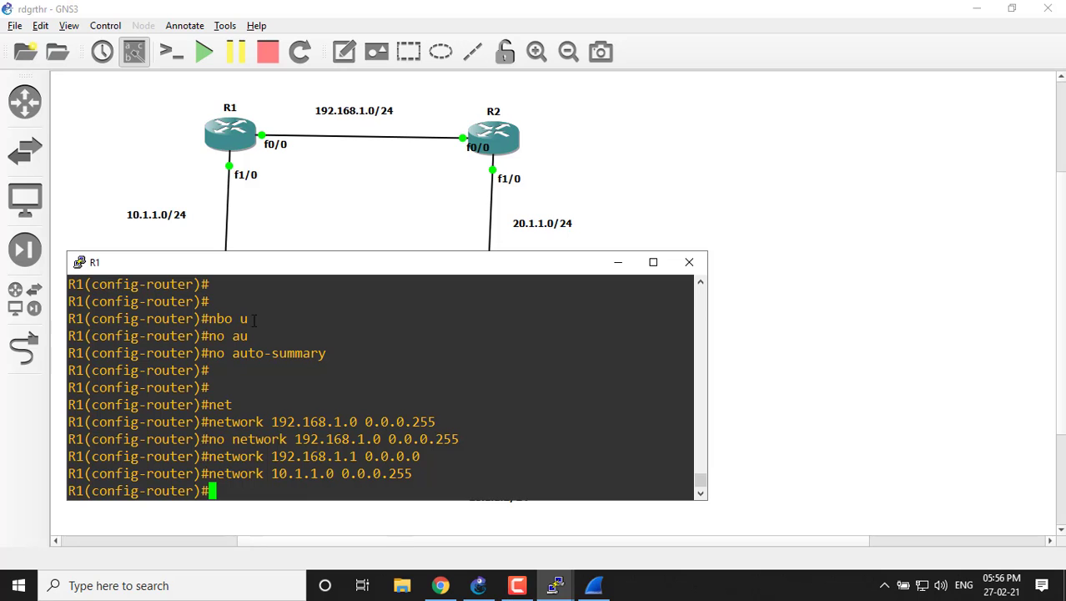
# Switch to Wireshark to check the packets captured between R1 and R2 for EIGRP traffic, and return to R1's console.
pyautogui.click(594, 585)
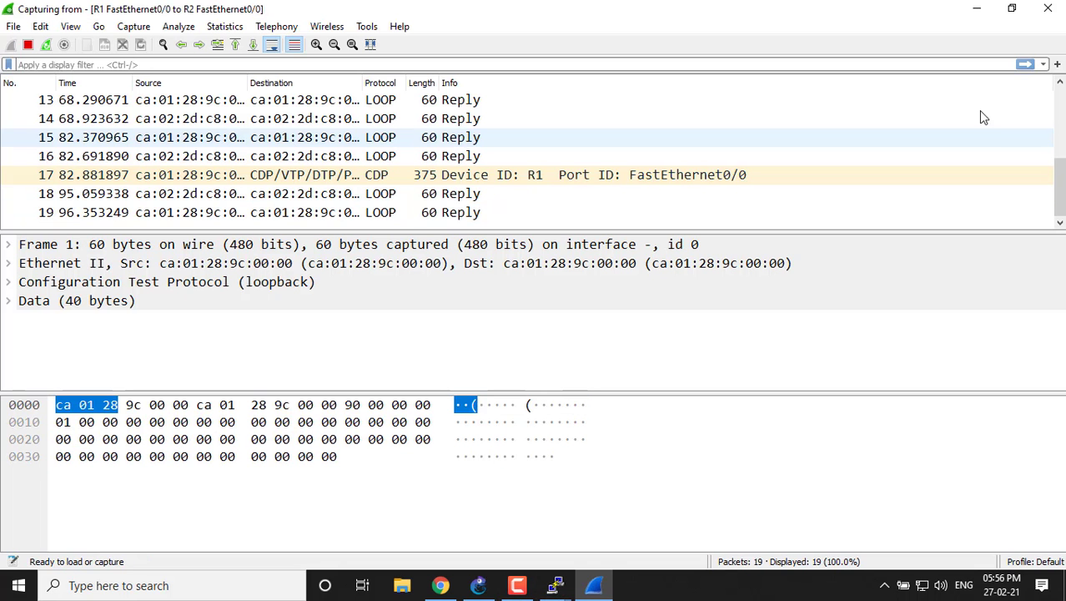
pyautogui.click(1061, 130)
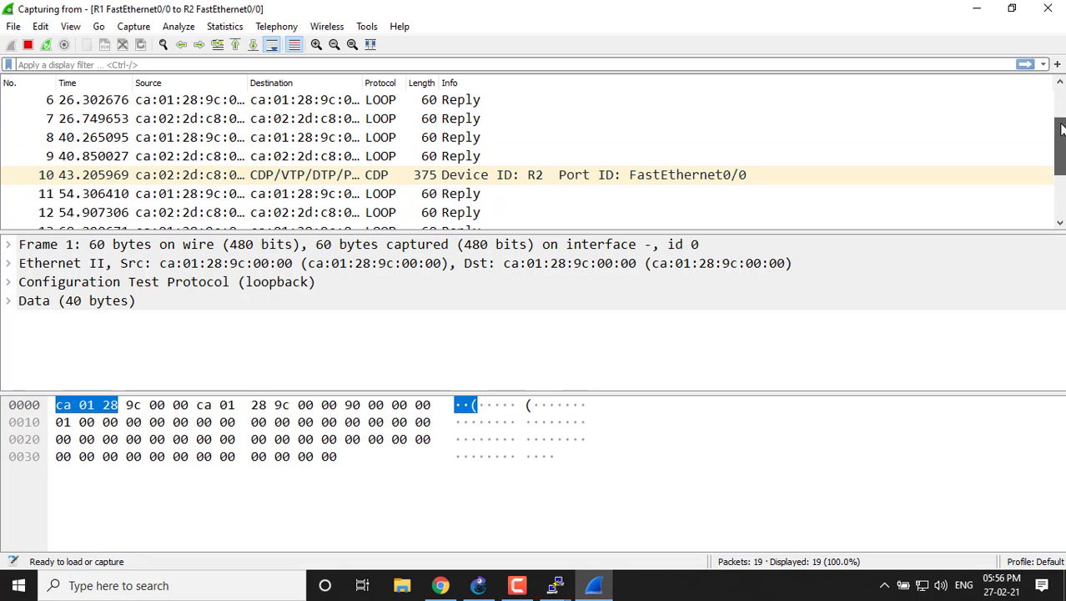
pyautogui.moveTo(1062, 129); pyautogui.dragTo(1062, 167)
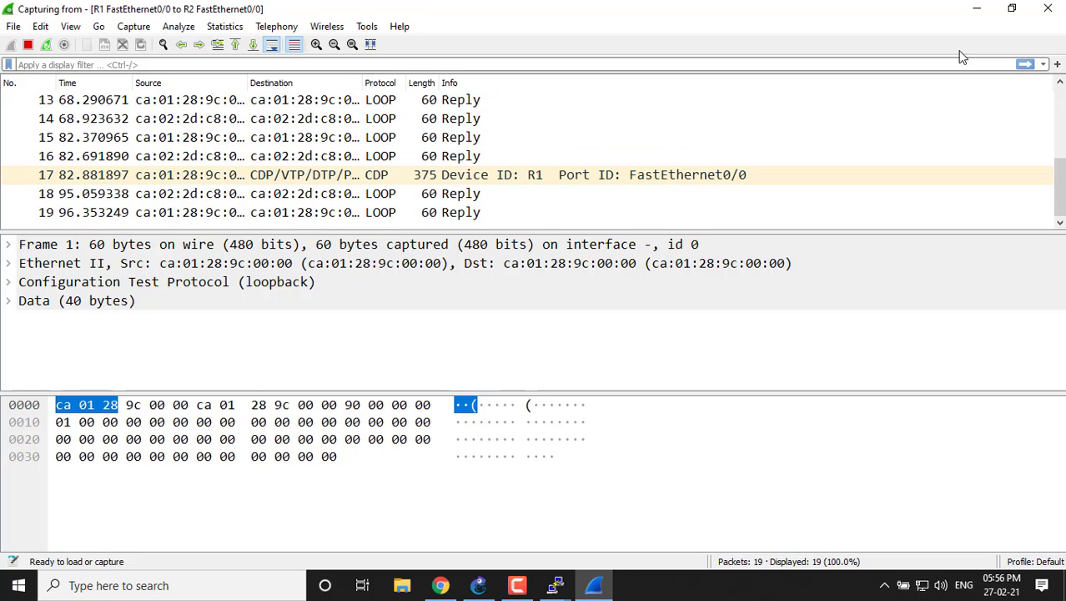
pyautogui.click(976, 9)
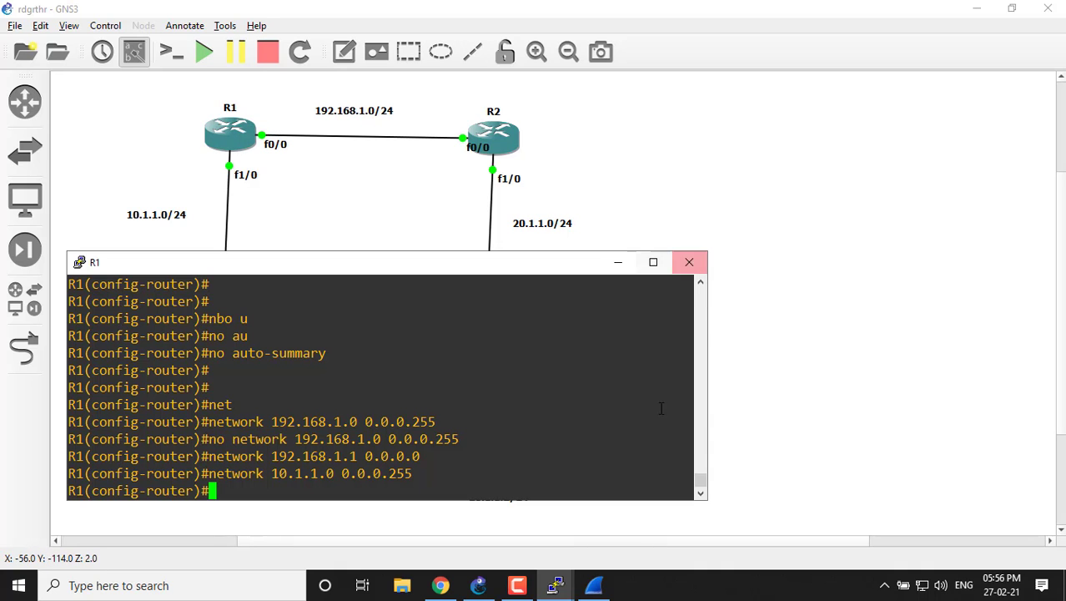
pyautogui.click(602, 591)
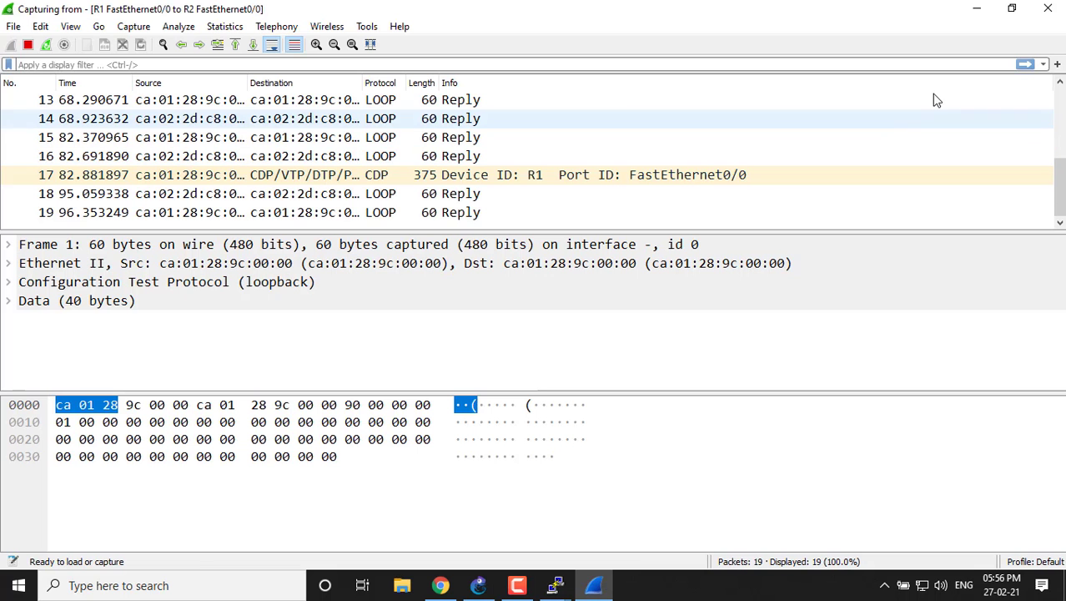
pyautogui.click(991, 10)
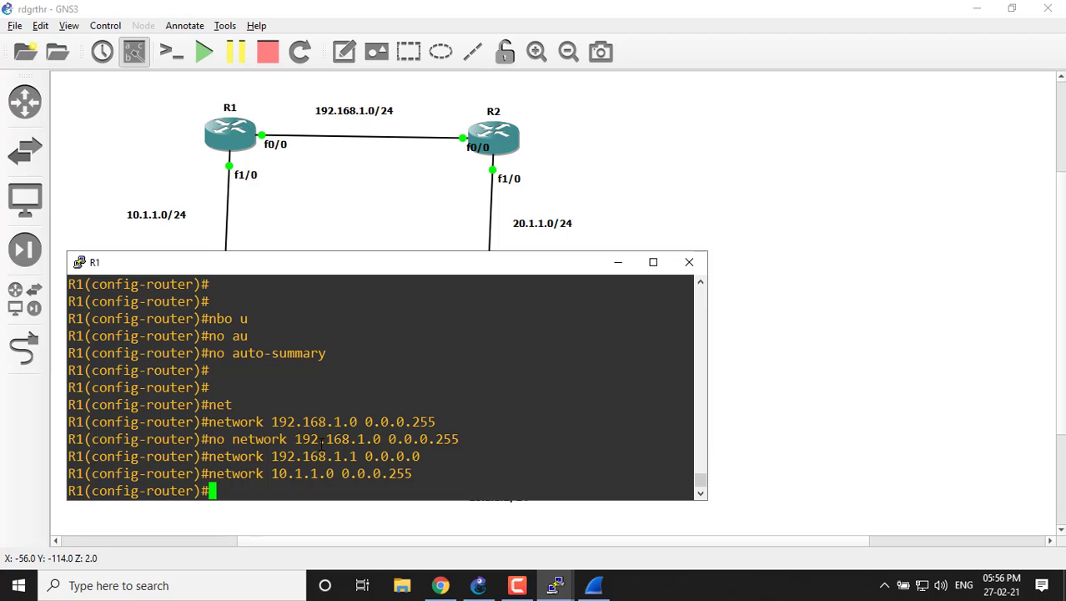
# Leave EIGRP router configuration on R1 and enter global configuration mode with configure terminal.
pyautogui.hotkey('ctrl', 'z')
pyautogui.press('Return')
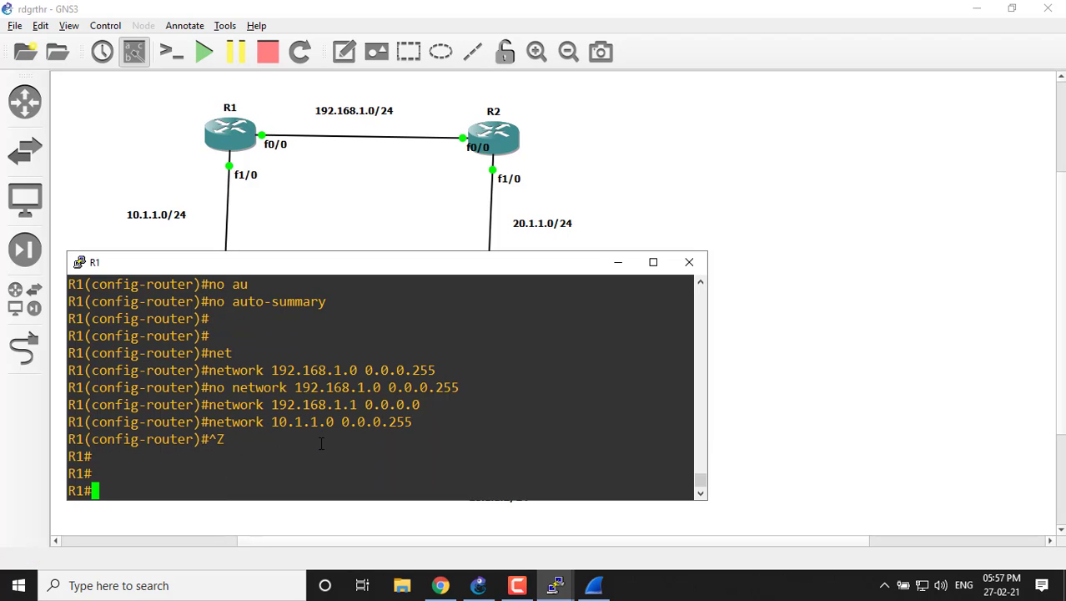
pyautogui.write('conf')
pyautogui.press('Tab')
pyautogui.write('t')
# Enable R1's interface fa 0/0 with no shutdown.
pyautogui.press('Tab')
pyautogui.press('Return')
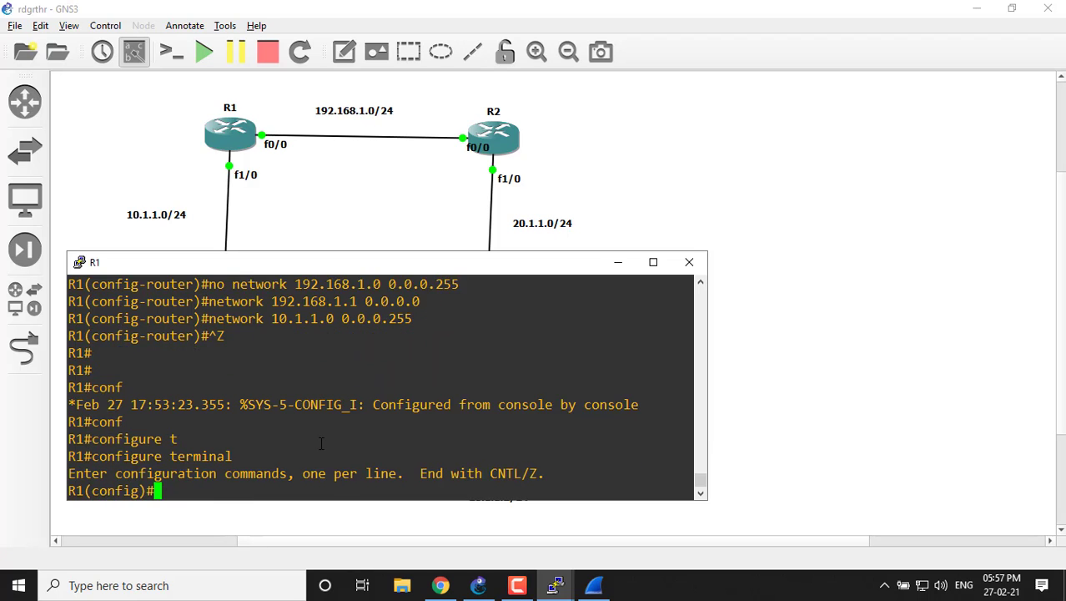
pyautogui.write('int')
pyautogui.press('Tab')
pyautogui.write('fa ')
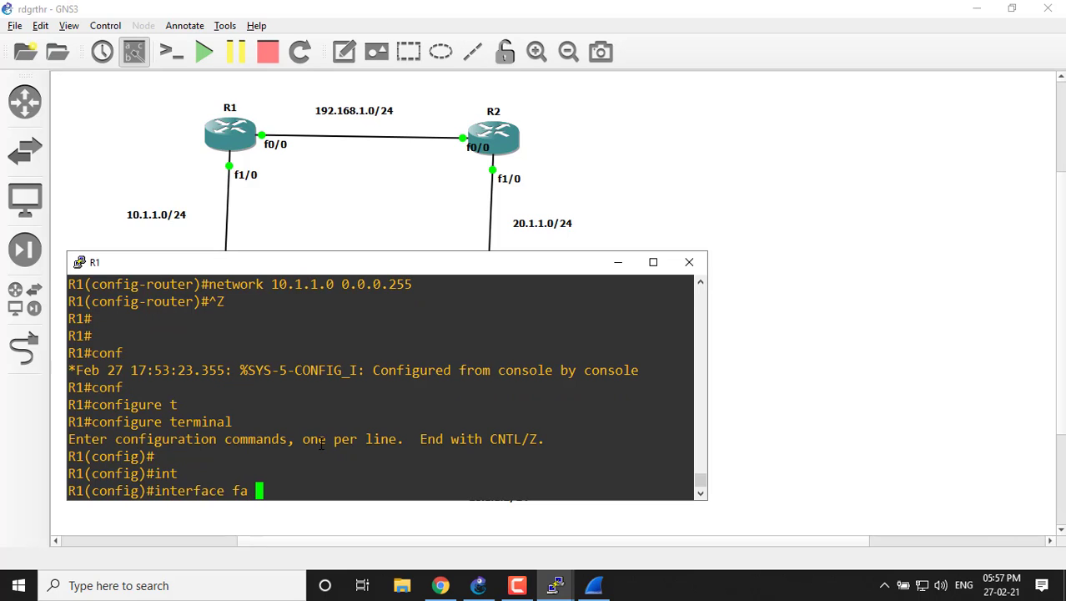
pyautogui.write('0/0')
pyautogui.press('Return')
pyautogui.press('Return')
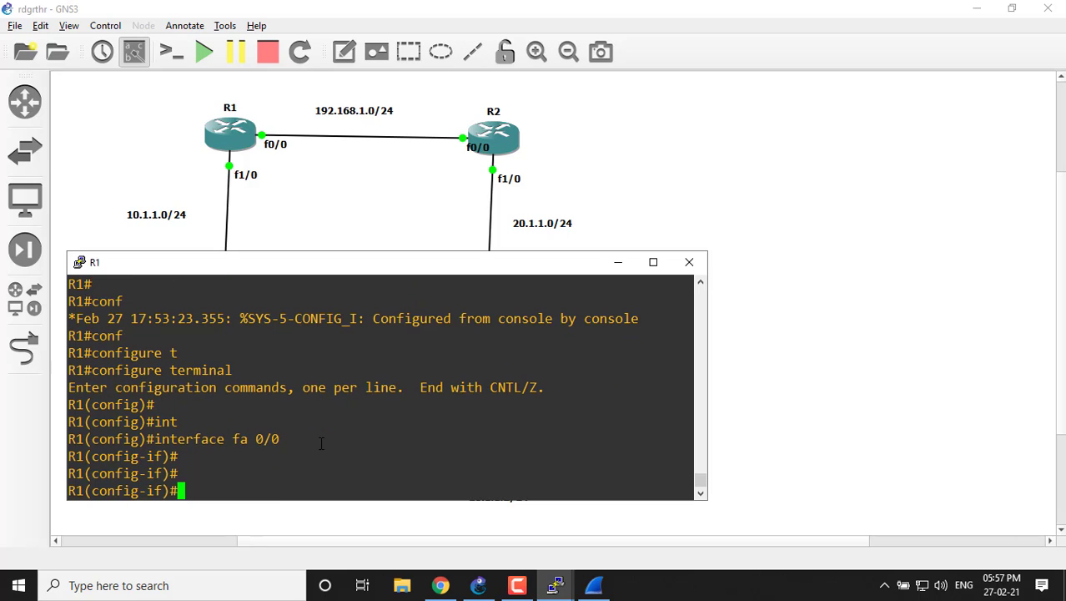
pyautogui.write('no shu')
pyautogui.press('Tab')
pyautogui.press('Return')
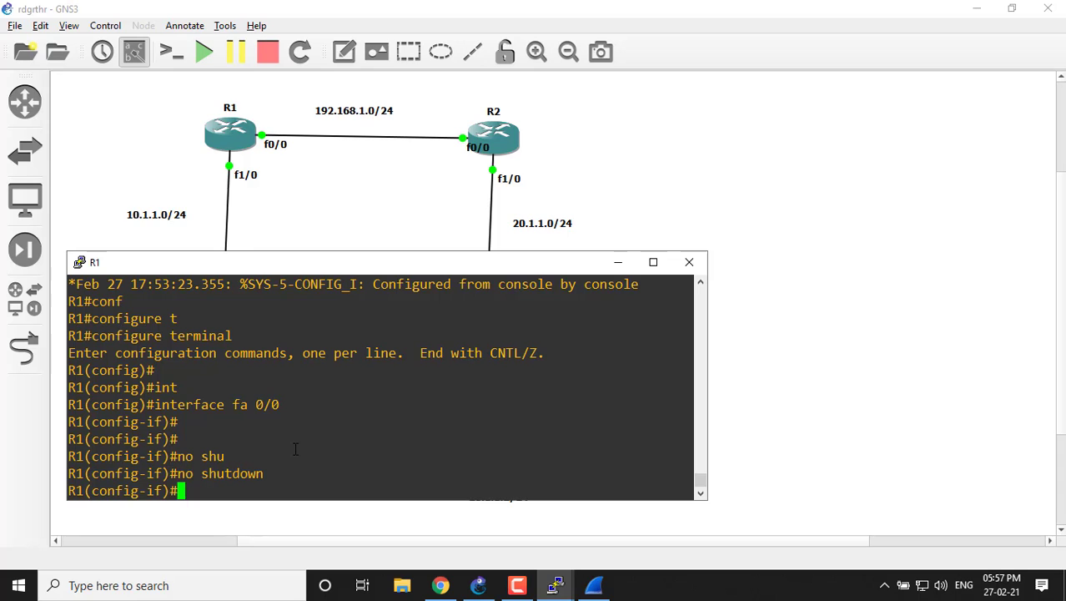
# Return R1 to privileged EXEC mode and try the command sho ip ntbr.
pyautogui.hotkey('ctrl', 'z')
pyautogui.write('sh')
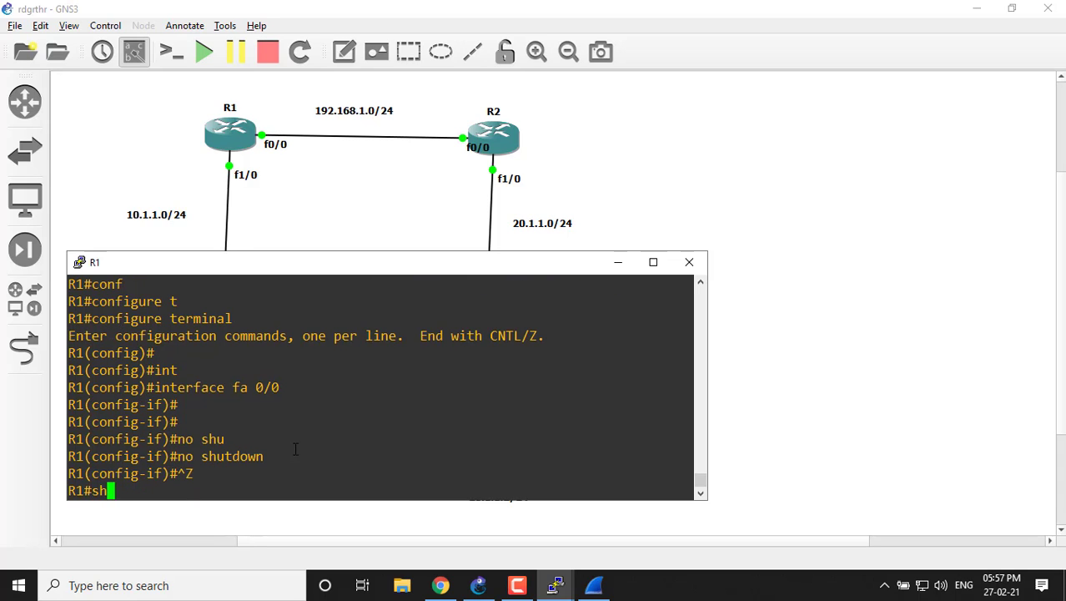
pyautogui.write('o ip ')
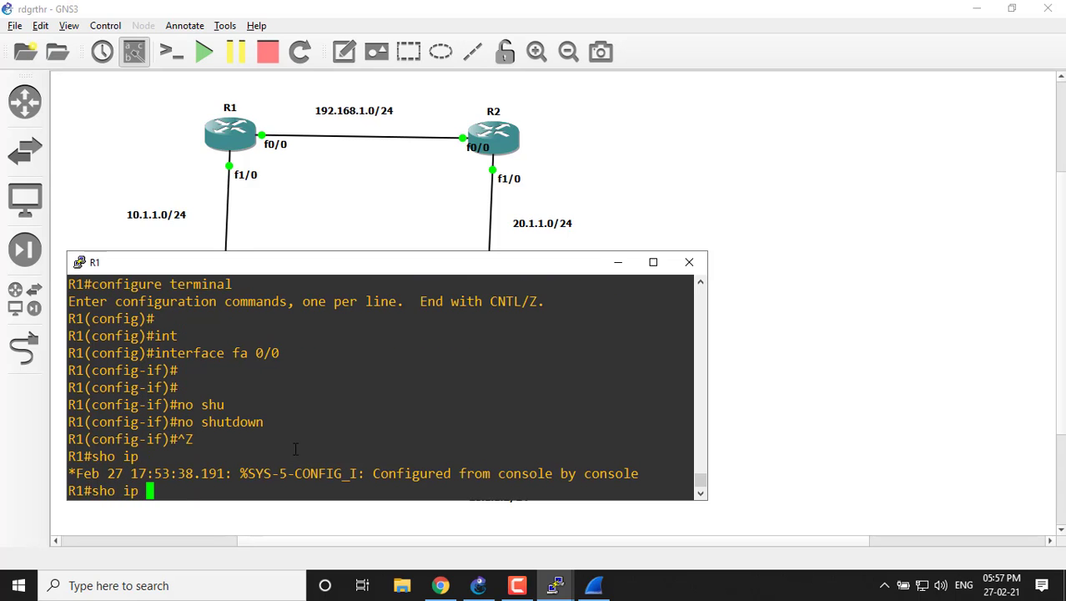
pyautogui.write('nt')
pyautogui.press('Tab')
pyautogui.write('br')
pyautogui.press('Tab')
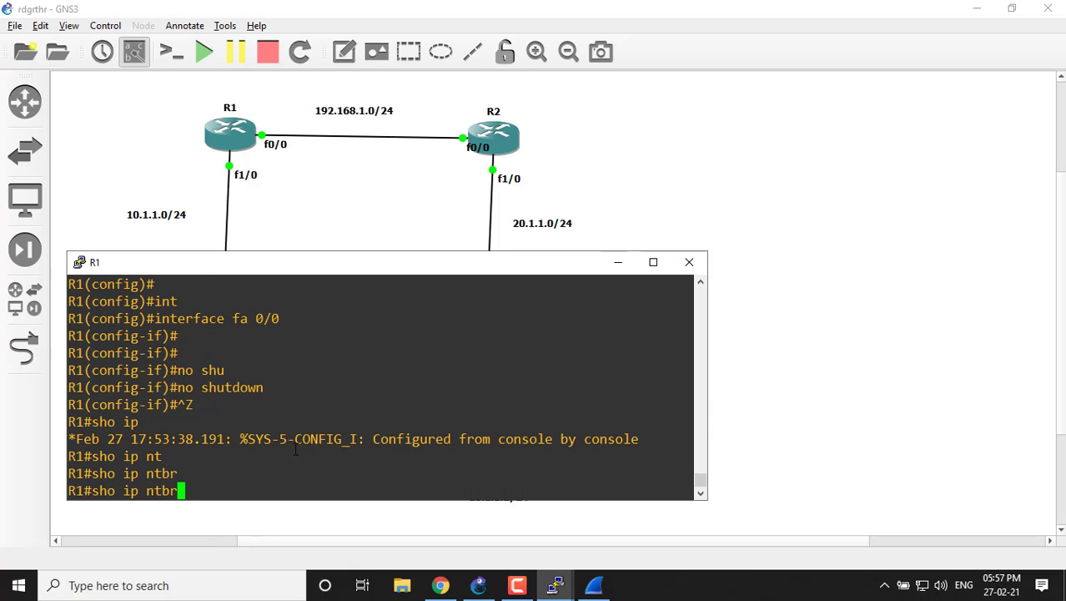
pyautogui.press('Return')
# Run sho ip interface brief on R1 and check the IP address of FastEthernet0/0.
pyautogui.write('s')
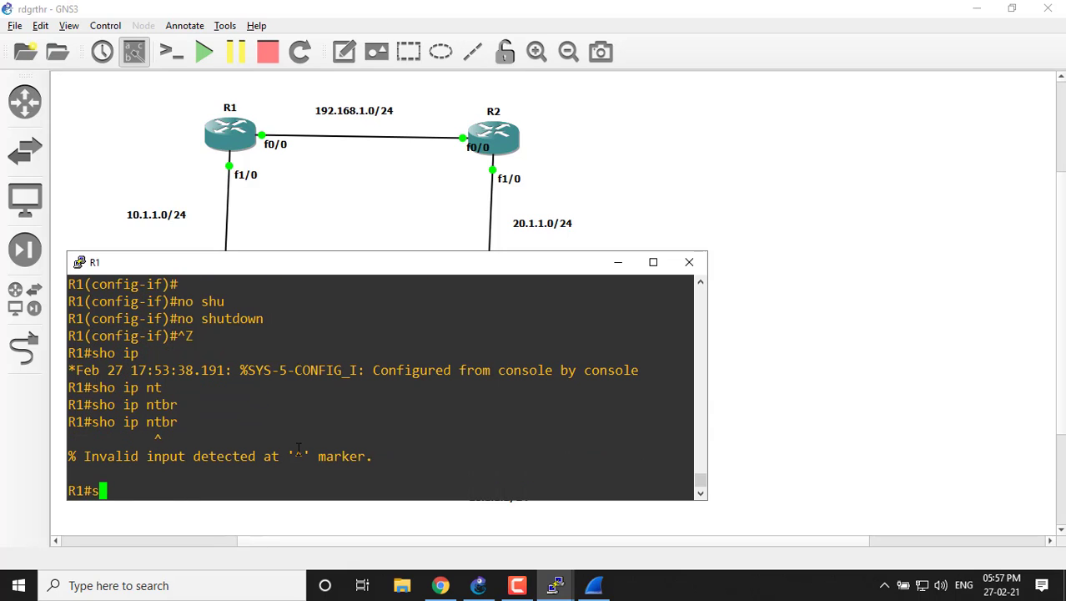
pyautogui.write('ho ip int')
pyautogui.press('Tab')
pyautogui.write('vr')
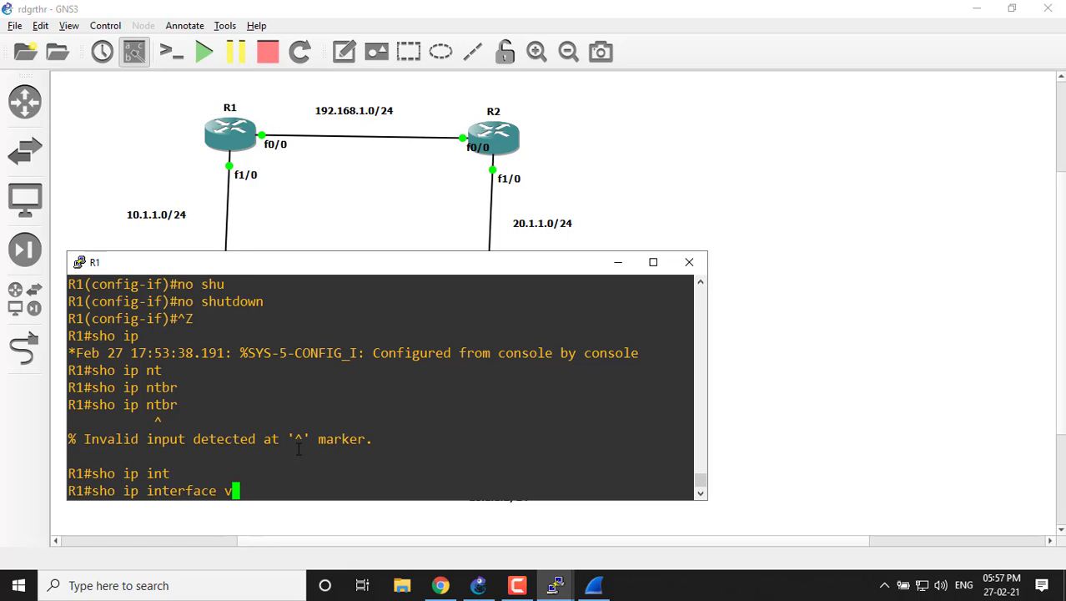
pyautogui.press('Tab')
pyautogui.press('BackSpace')
pyautogui.press('BackSpace')
pyautogui.write('b')
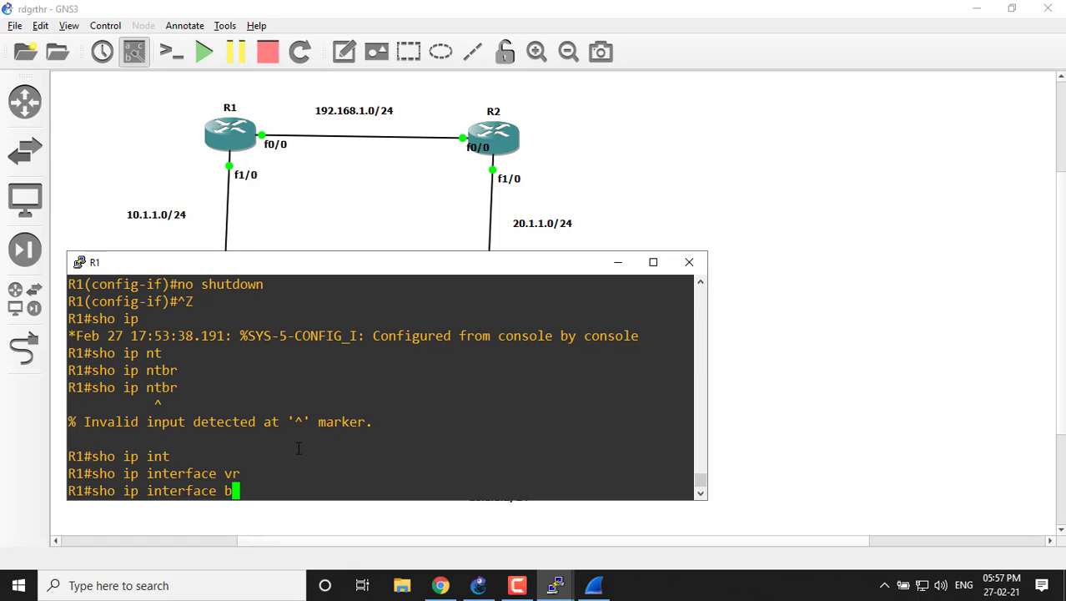
pyautogui.write('r')
pyautogui.press('Tab')
pyautogui.press('Return')
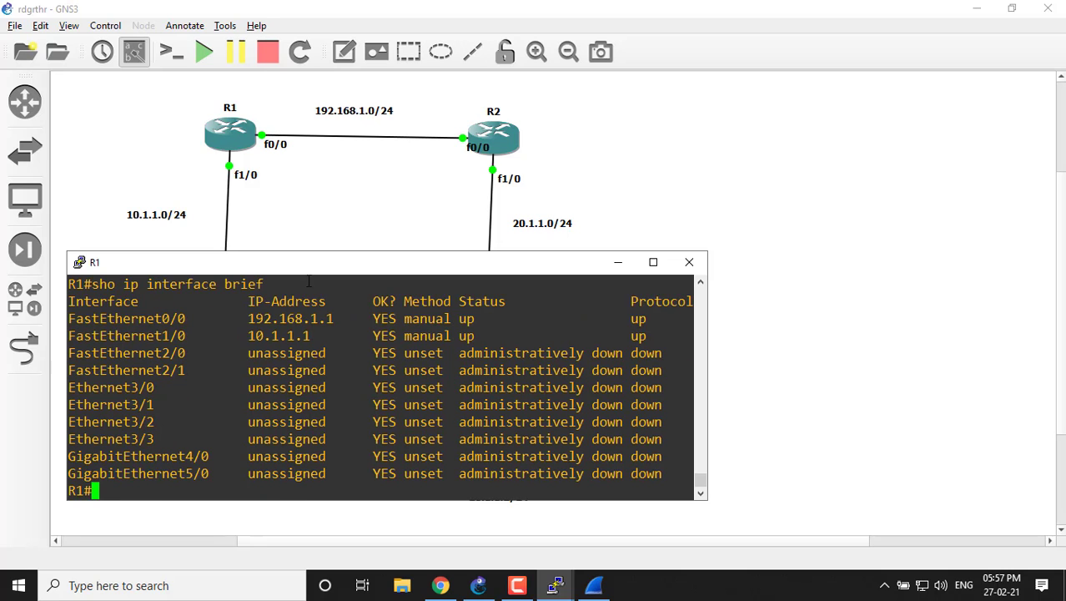
pyautogui.moveTo(249, 319); pyautogui.dragTo(315, 319)
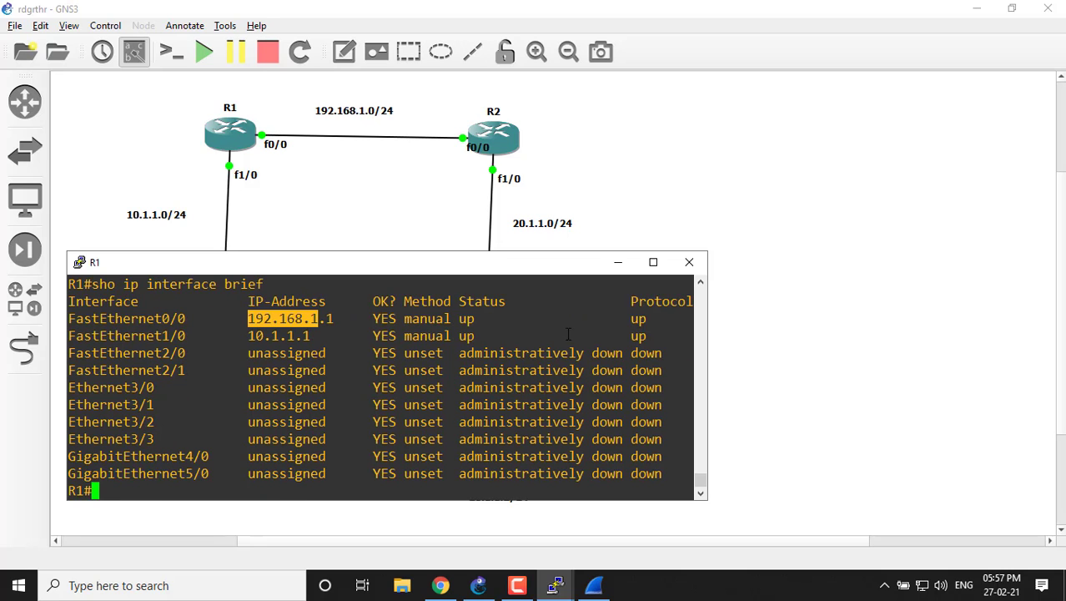
# Put R1's console aside, switch to Wireshark, and stop and quit the capture without saving its packets.
pyautogui.click(608, 267)
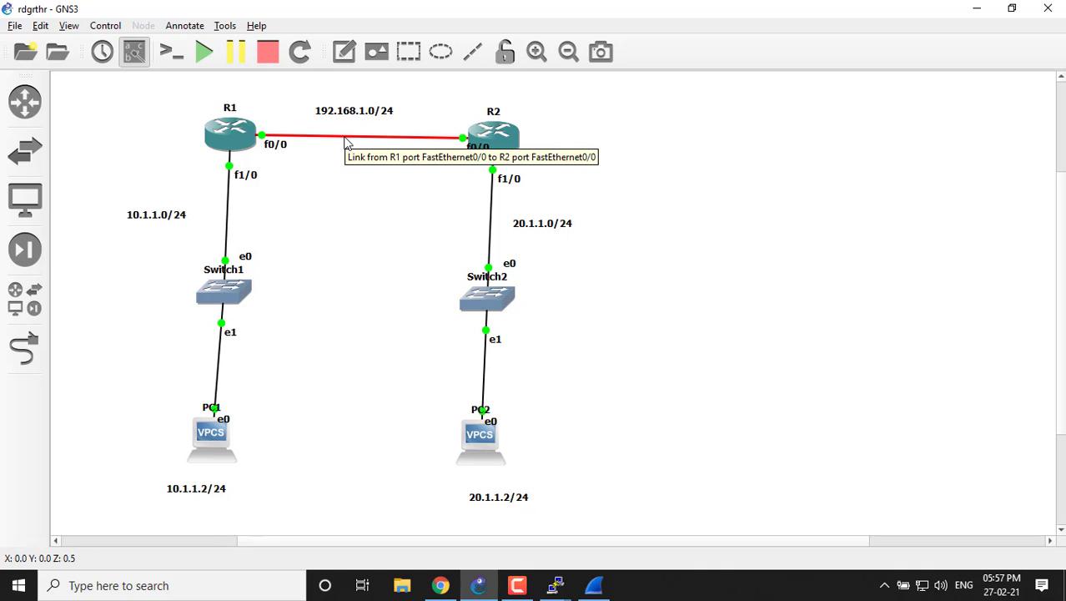
pyautogui.click(594, 585)
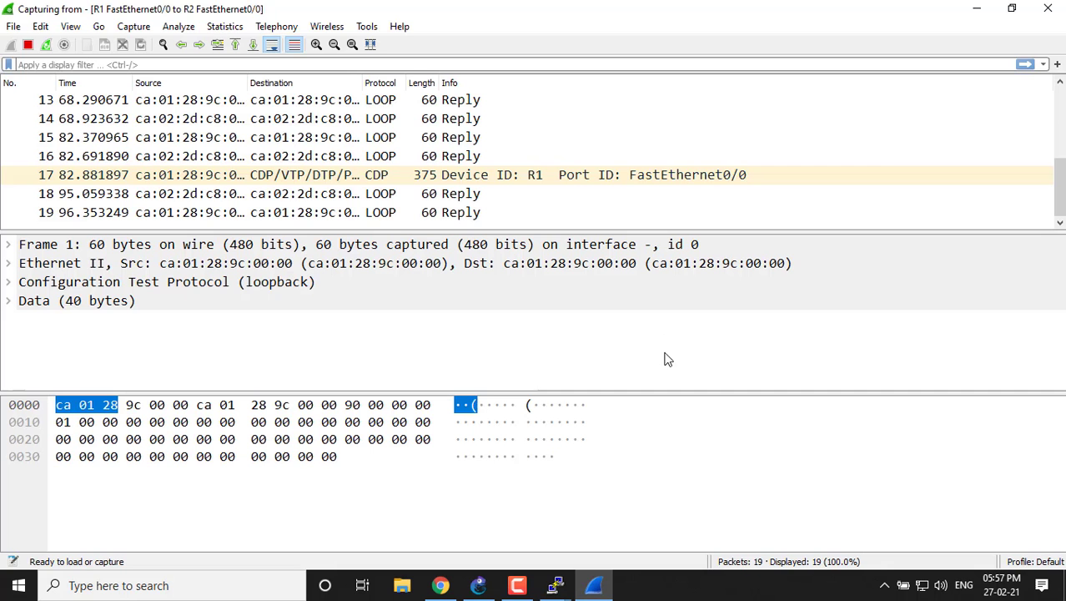
pyautogui.click(1047, 9)
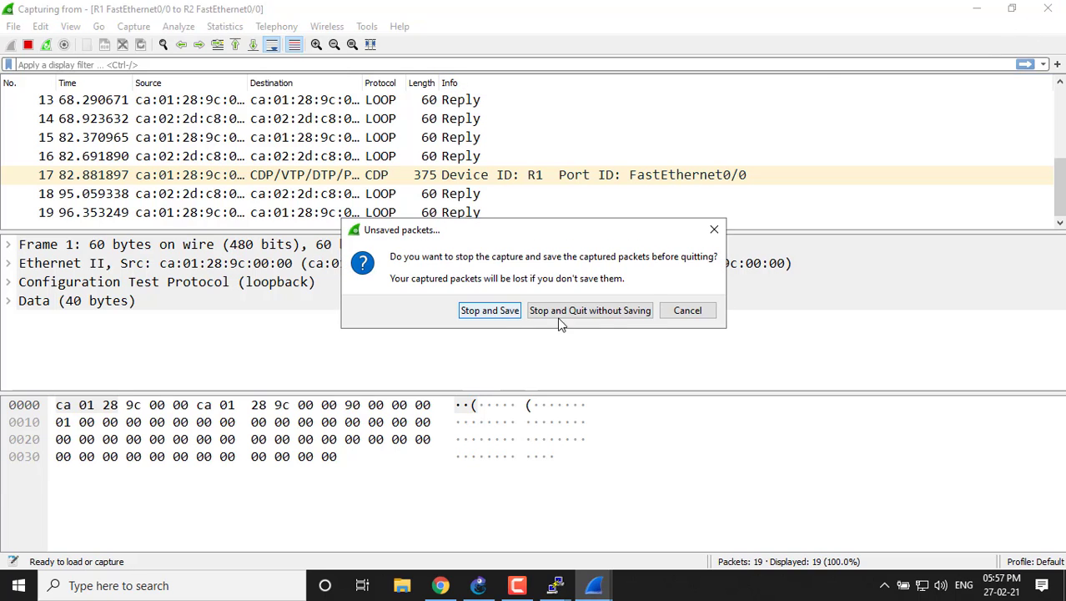
pyautogui.click(616, 316)
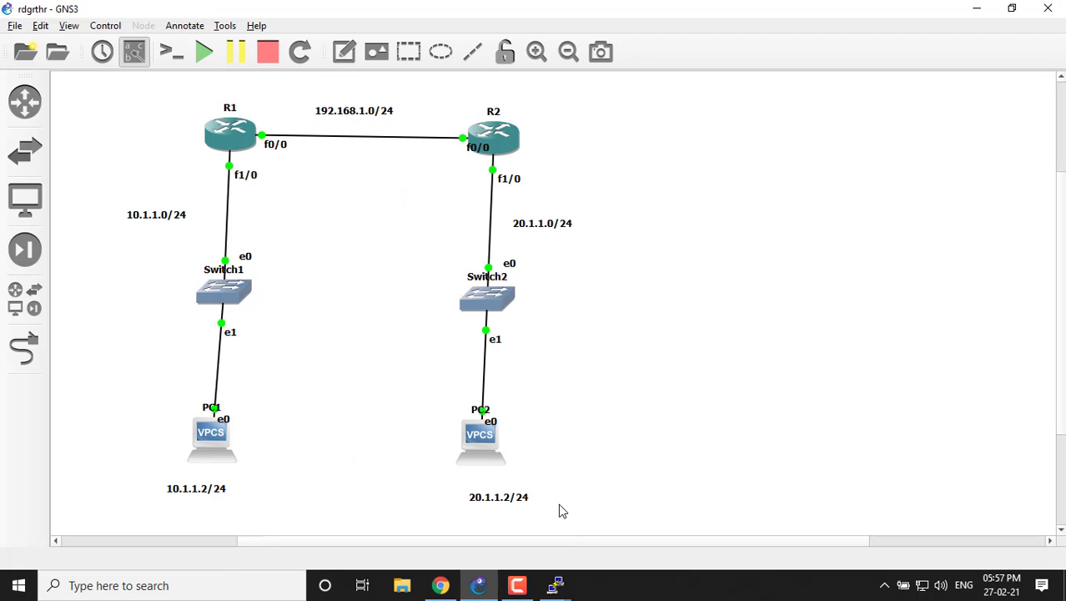
# Start an Ethernet packet capture named R1_FastEthernet00_to_R2_FastEthernet00 on the R1–R2 link and open it in Wireshark.
pyautogui.rightClick(338, 140)
pyautogui.click(374, 147)
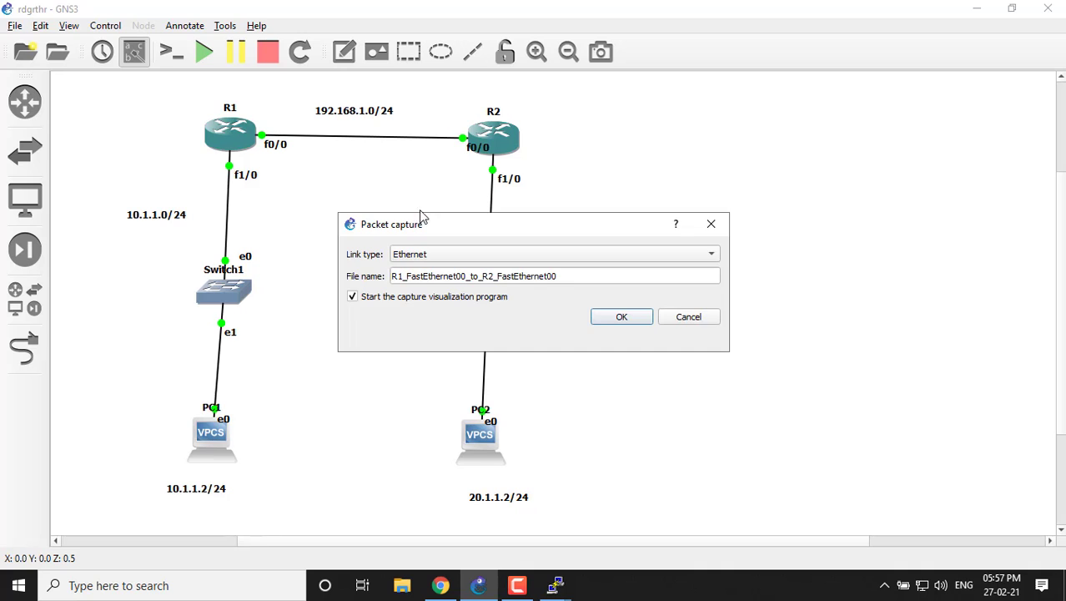
pyautogui.click(615, 322)
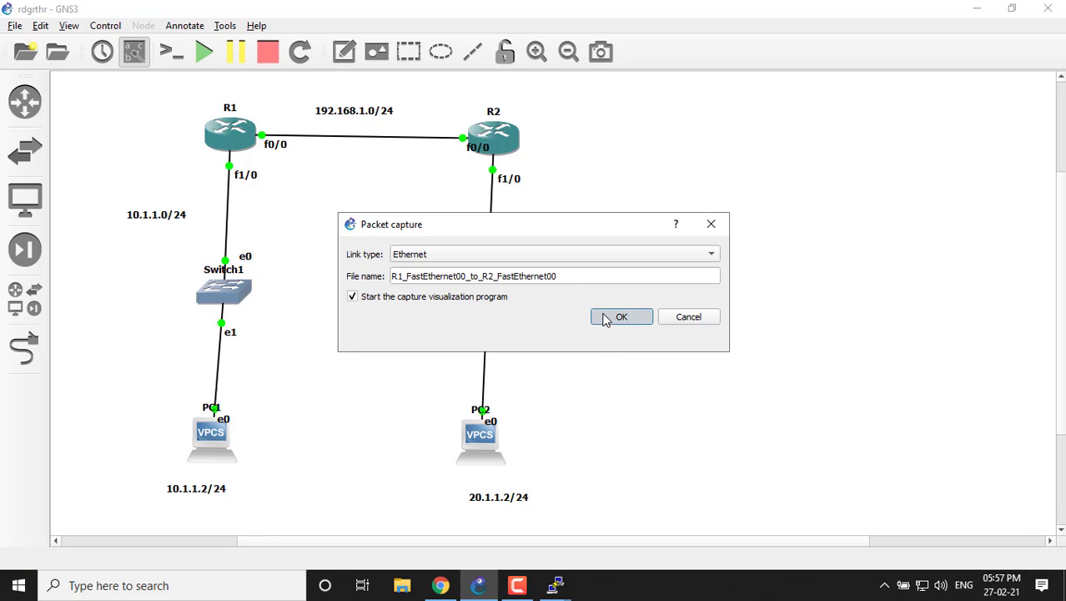
pyautogui.rightClick(363, 140)
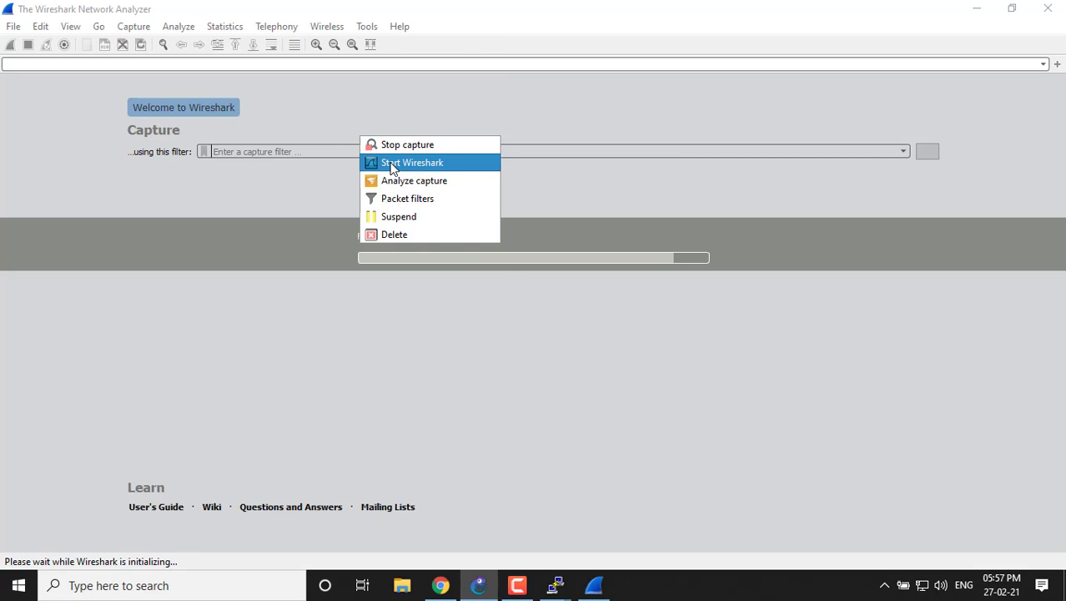
pyautogui.click(392, 164)
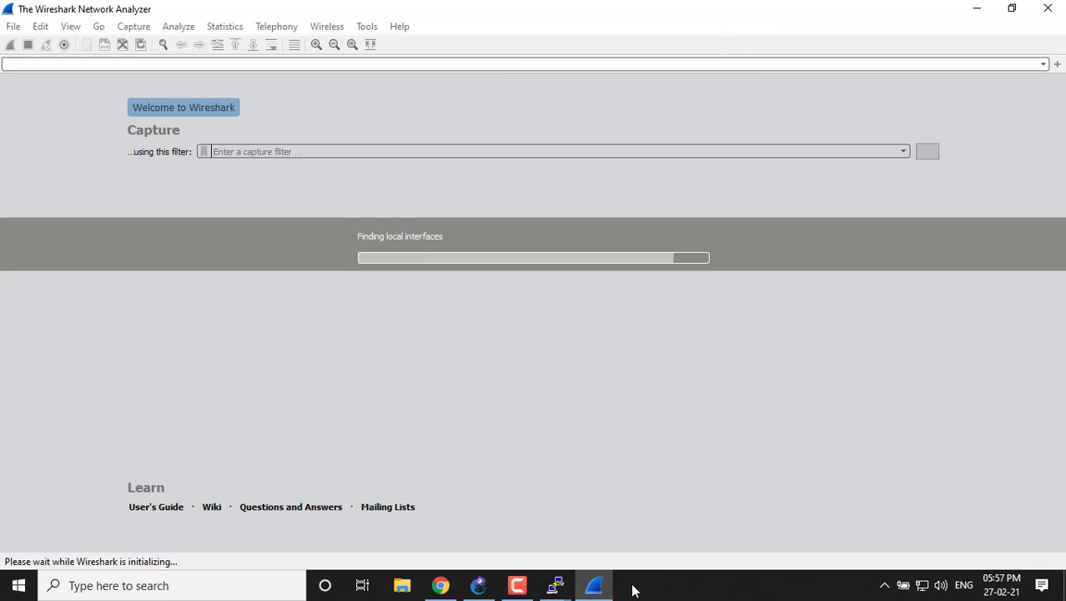
# Examine the packets captured on the R1–R2 link in Wireshark for EIGRP hellos, and return to the GNS3 topology.
pyautogui.click(977, 8)
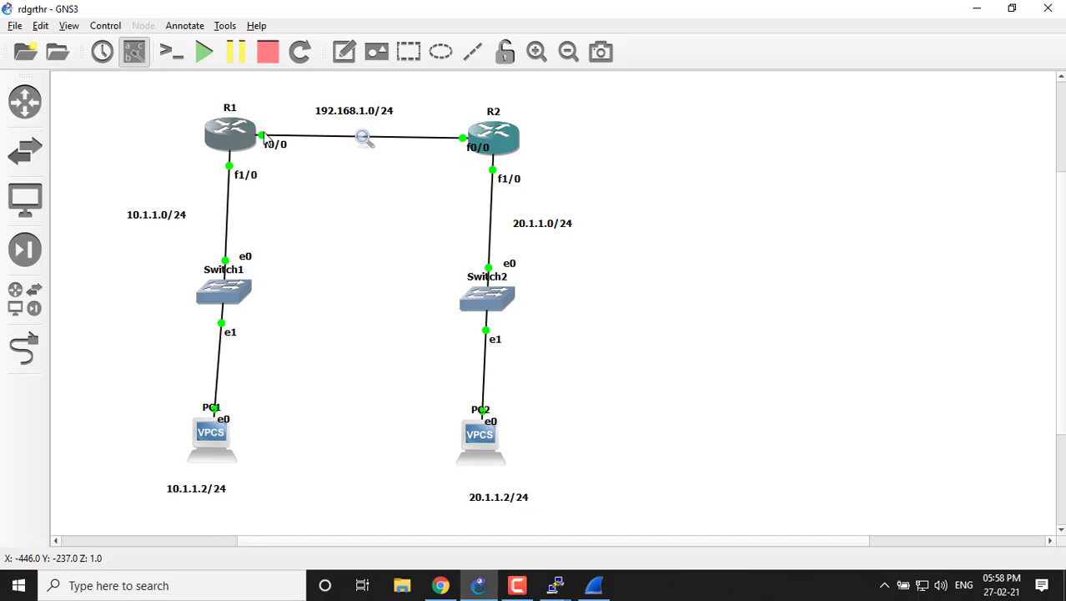
pyautogui.click(594, 584)
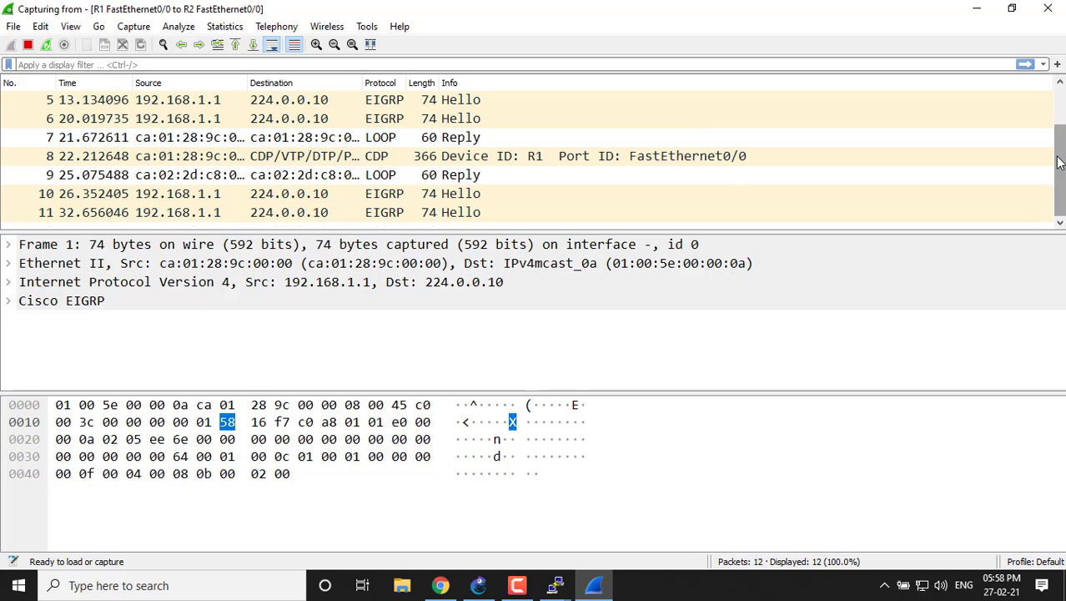
pyautogui.moveTo(1060, 162); pyautogui.dragTo(1059, 68)
pyautogui.click(978, 8)
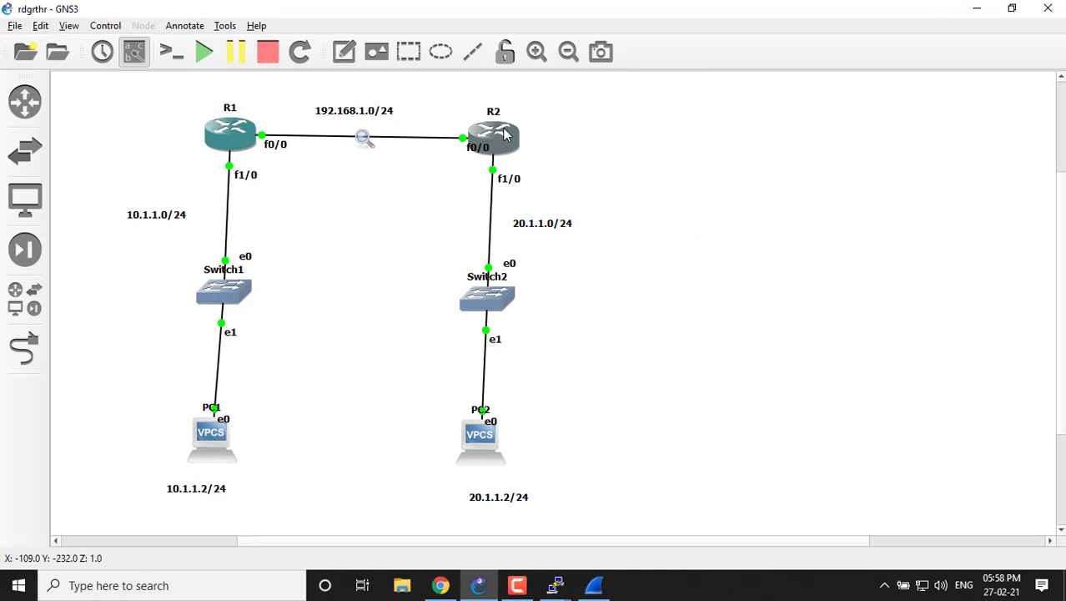
# Switch to R2's console and enter global configuration mode with configure terminal.
pyautogui.moveTo(555, 585)
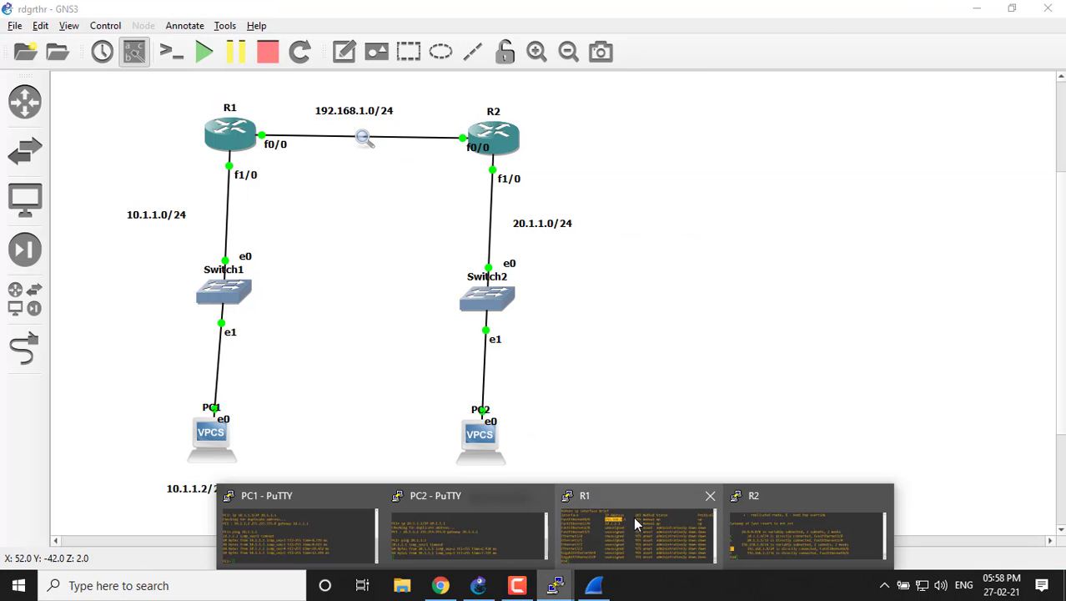
pyautogui.click(757, 516)
pyautogui.write('\\')
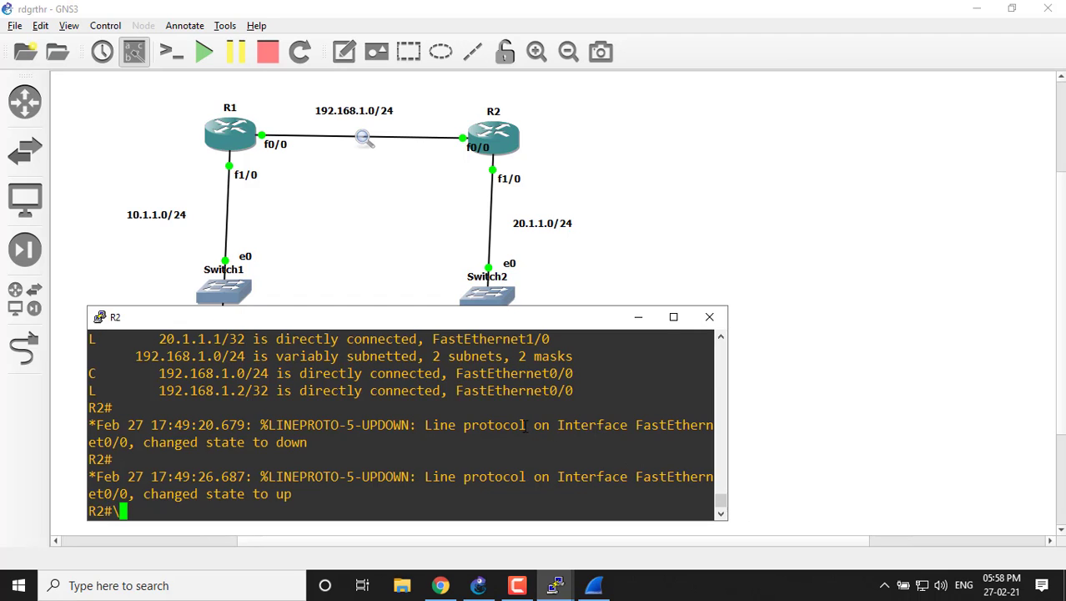
pyautogui.press('Return')
pyautogui.press('Return')
pyautogui.press('Return')
pyautogui.press('Return')
pyautogui.write('conf')
pyautogui.press('Tab')
pyautogui.write('t')
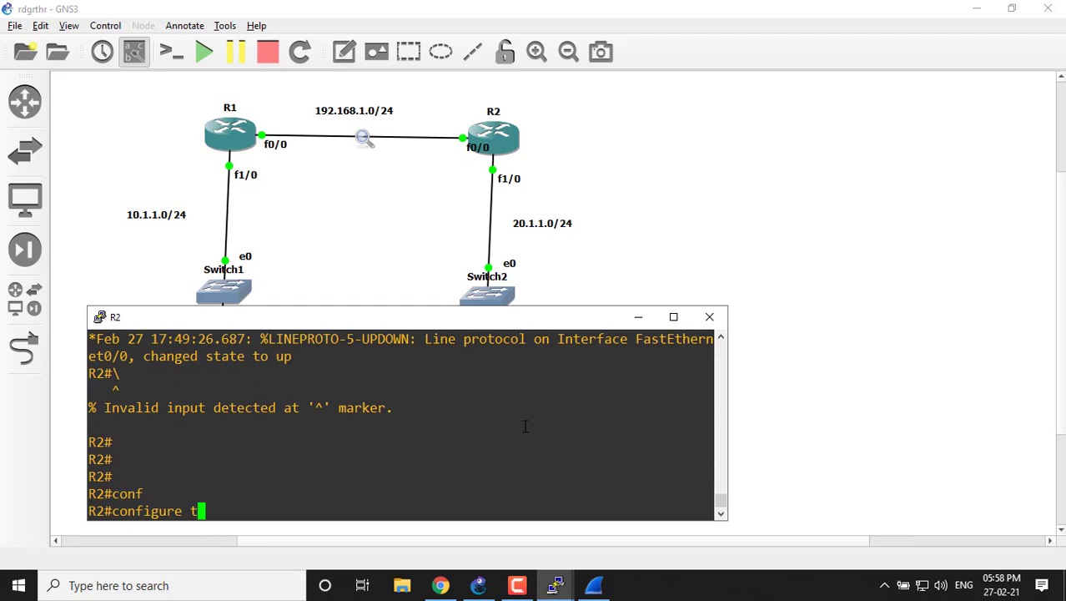
pyautogui.press('Tab')
pyautogui.press('Return')
pyautogui.press('Return')
# Enter EIGRP router configuration on R2 with router eigrp 100.
pyautogui.write('rou')
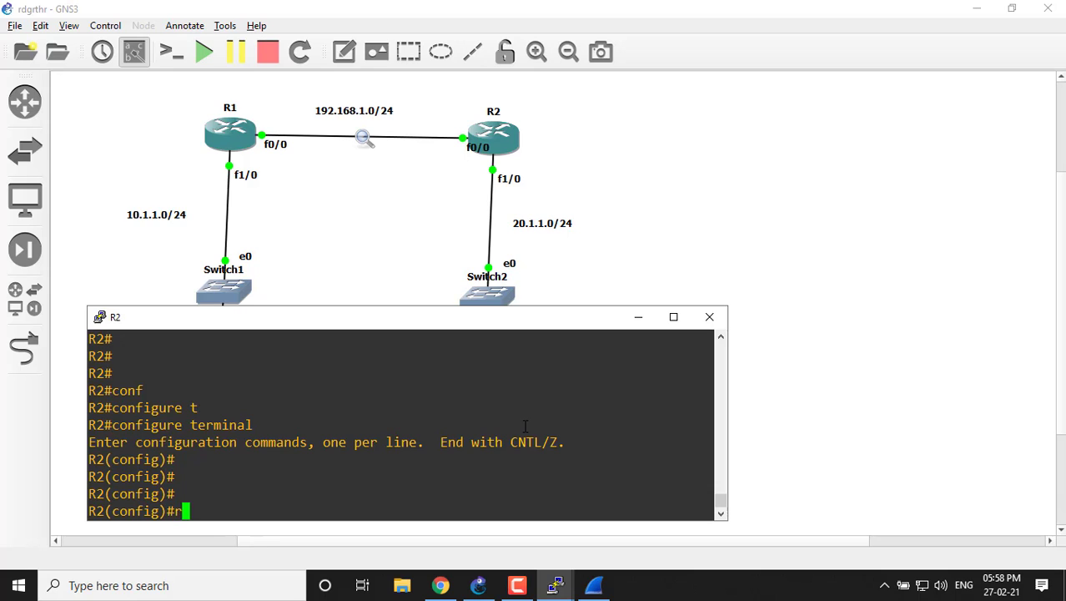
pyautogui.press('Tab')
pyautogui.press('Tab')
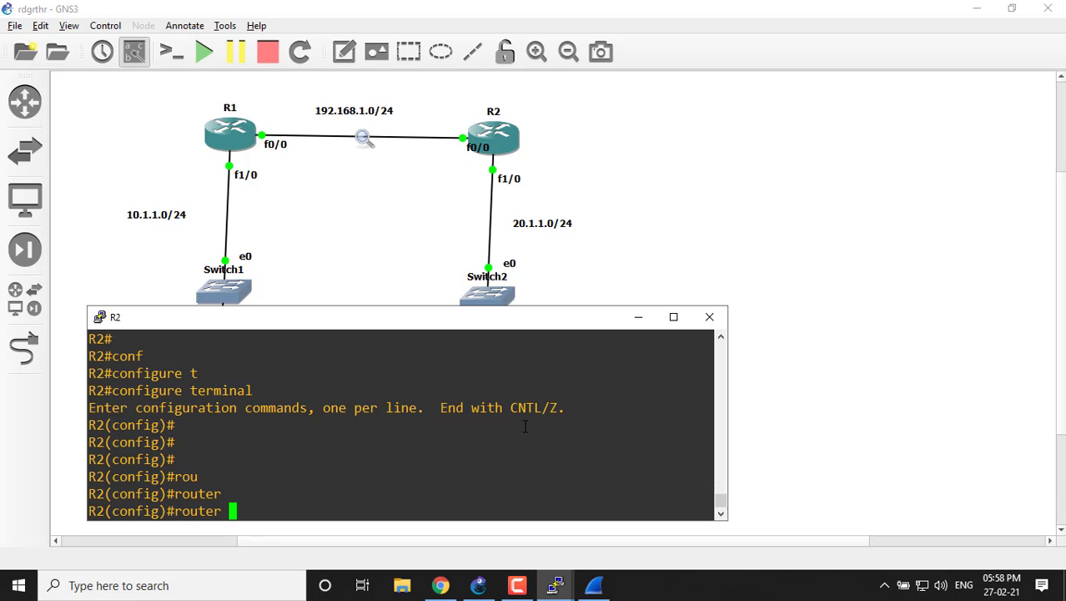
pyautogui.write('e')
pyautogui.press('Tab')
pyautogui.write('200')
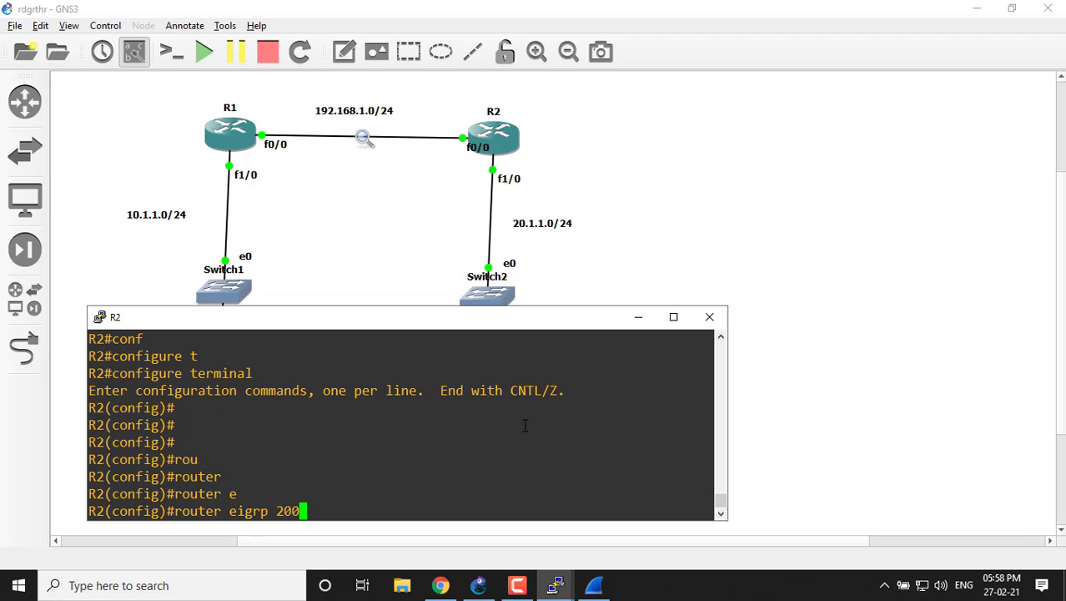
pyautogui.press('BackSpace')
pyautogui.press('BackSpace')
pyautogui.press('BackSpace')
pyautogui.write('100')
pyautogui.press('Return')
pyautogui.press('Return')
# Disable automatic route summarization for EIGRP on R2 with no auto-summary.
pyautogui.write('n')
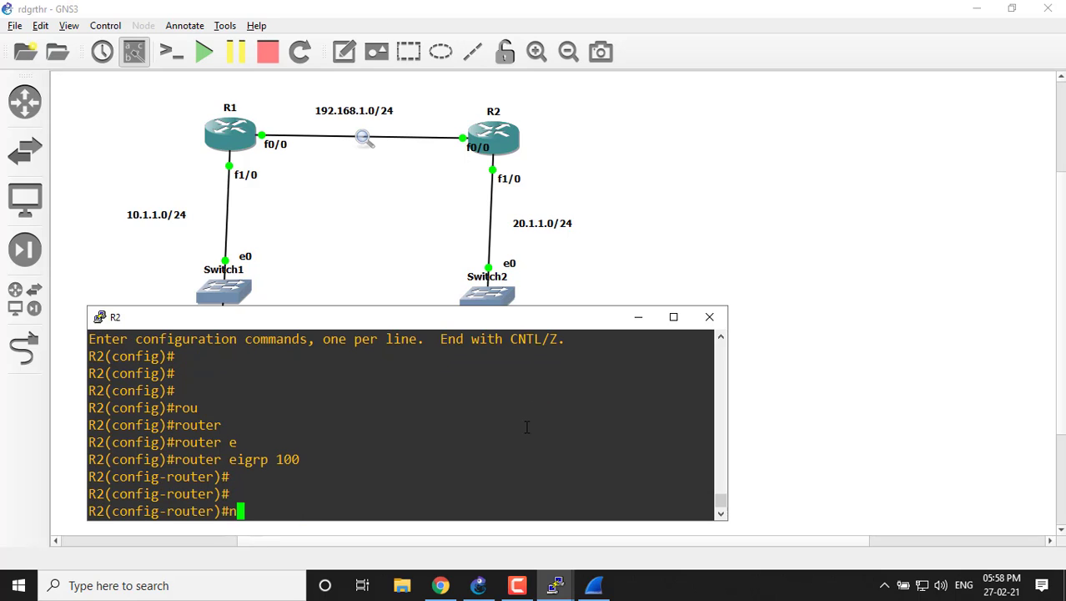
pyautogui.write('o au')
pyautogui.press('Tab')
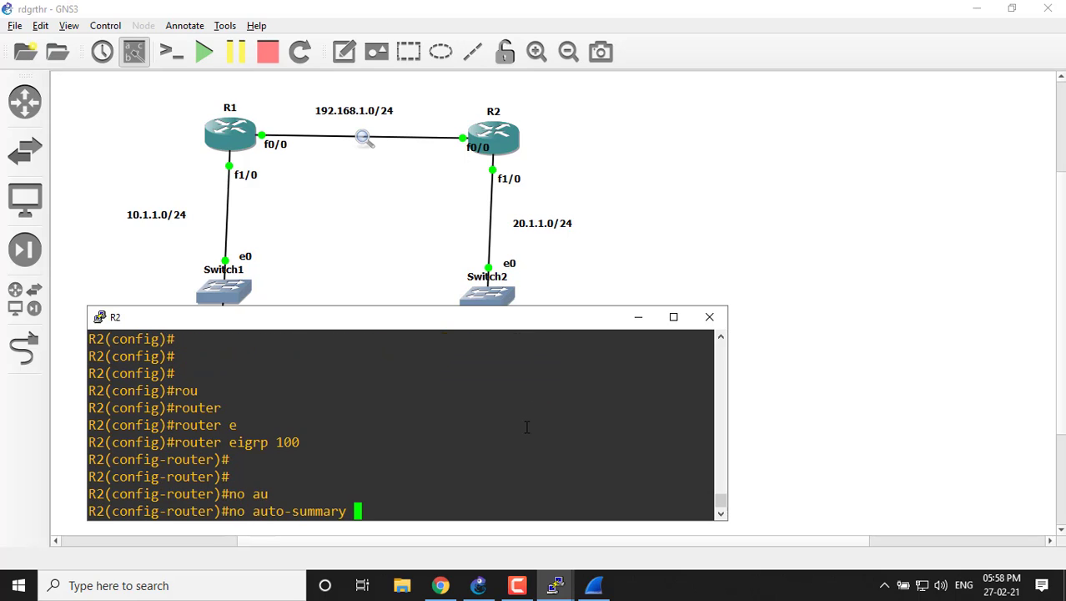
pyautogui.press('Return')
pyautogui.press('Return')
# Advertise R2's LAN in EIGRP with network 20.1.1.0 0.0.0.255.
pyautogui.write('net')
pyautogui.press('Tab')
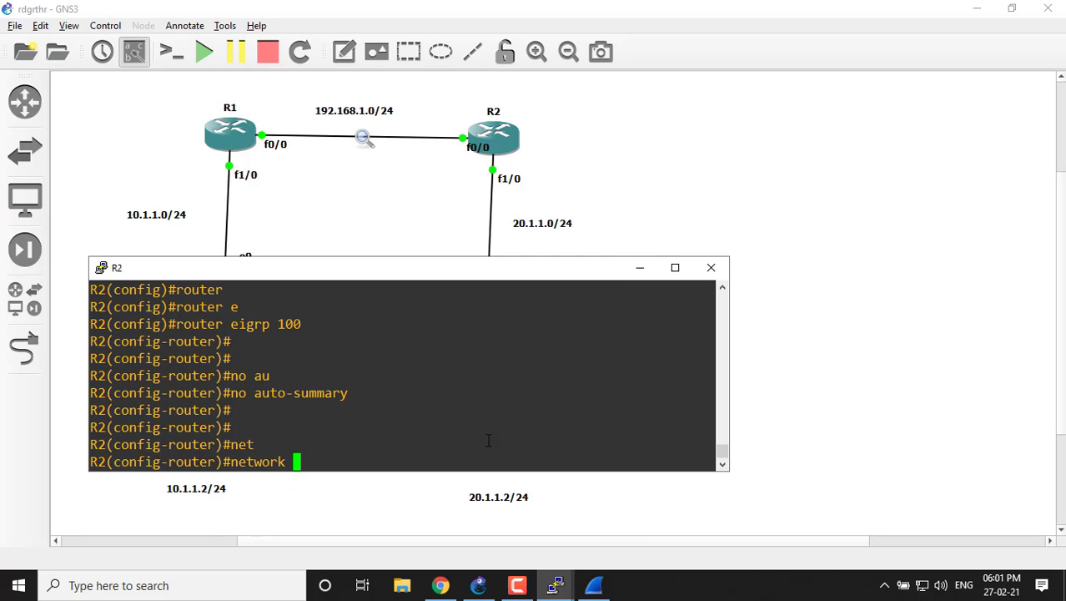
pyautogui.write('20.1.1.0 0.0.0.2')
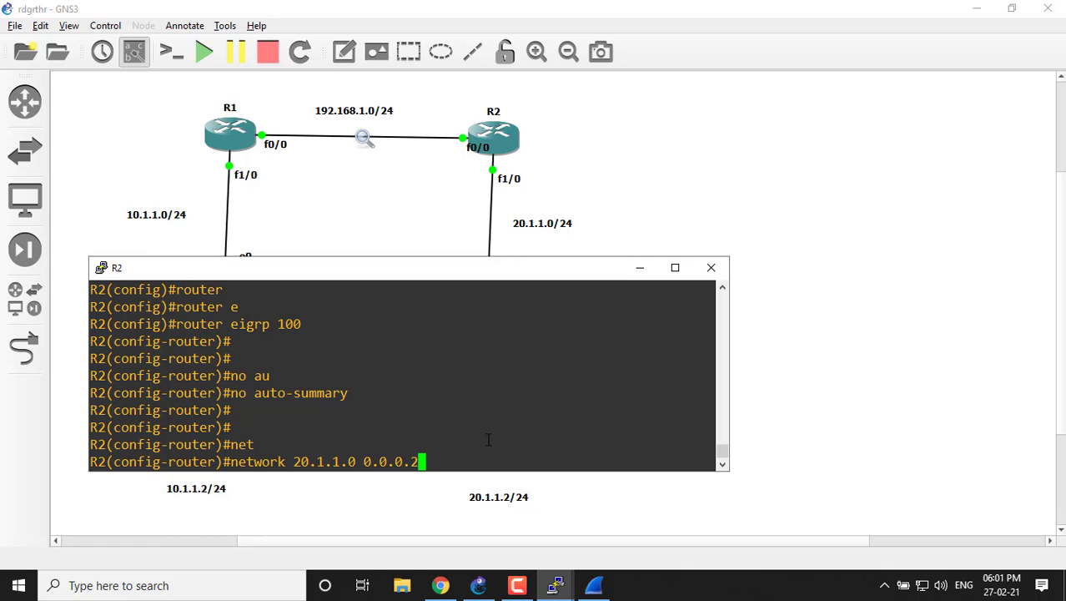
pyautogui.write('55')
pyautogui.press('Return')
# Advertise the inter-router link in EIGRP on R2 with network 192.168.1.0 0.0.0.255, and return to privileged EXEC mode.
pyautogui.press('Up')
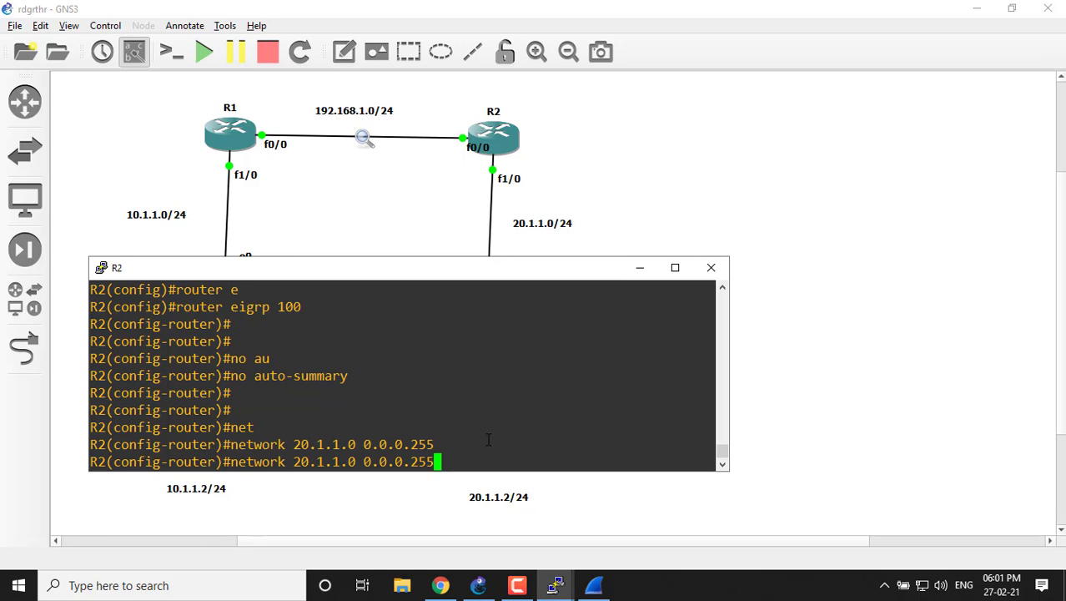
pyautogui.press('Left')
pyautogui.press('BackSpace')
pyautogui.press('BackSpace')
pyautogui.press('BackSpace')
pyautogui.press('BackSpace')
pyautogui.press('BackSpace')
pyautogui.press('BackSpace')
pyautogui.press('BackSpace')
pyautogui.press('BackSpace')
pyautogui.press('BackSpace')
pyautogui.press('BackSpace')
pyautogui.press('BackSpace')
pyautogui.press('BackSpace')
pyautogui.press('BackSpace')
pyautogui.press('BackSpace')
pyautogui.press('BackSpace')
pyautogui.press('BackSpace')
pyautogui.press('BackSpace')
pyautogui.press('BackSpace')
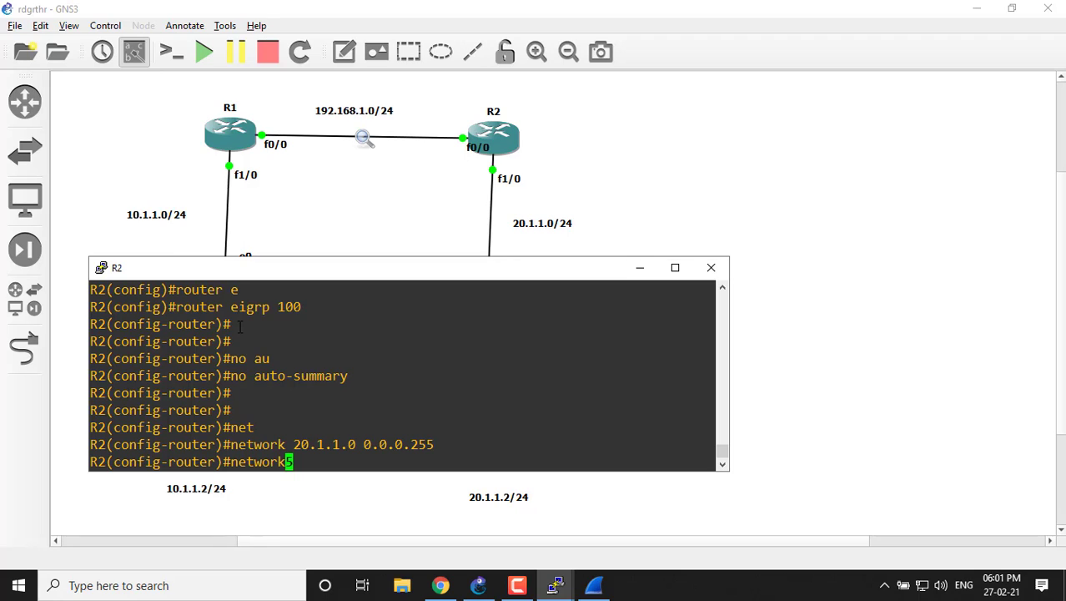
pyautogui.write('192.168.')
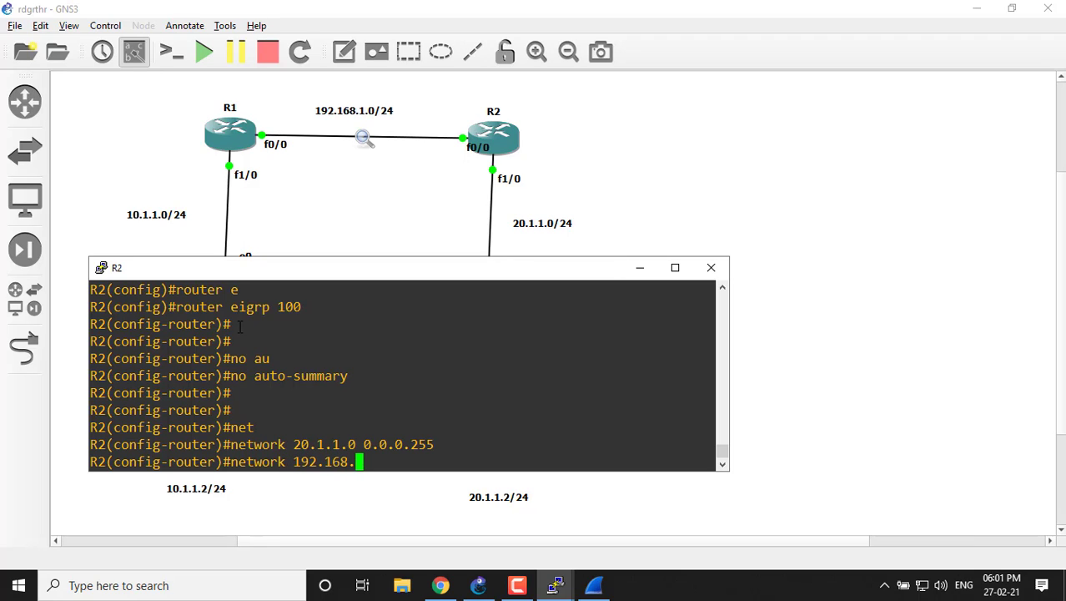
pyautogui.write('1.0 0.0.0.')
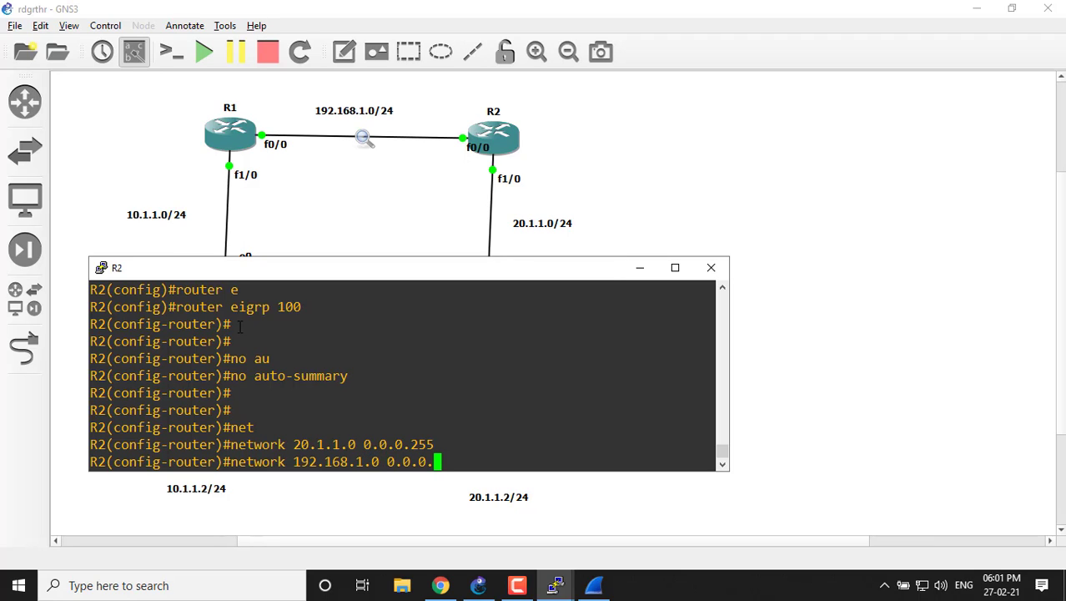
pyautogui.write('255')
pyautogui.press('Return')
pyautogui.press('Return')
pyautogui.press('Return')
pyautogui.press('Return')
pyautogui.press('Return')
pyautogui.press('Return')
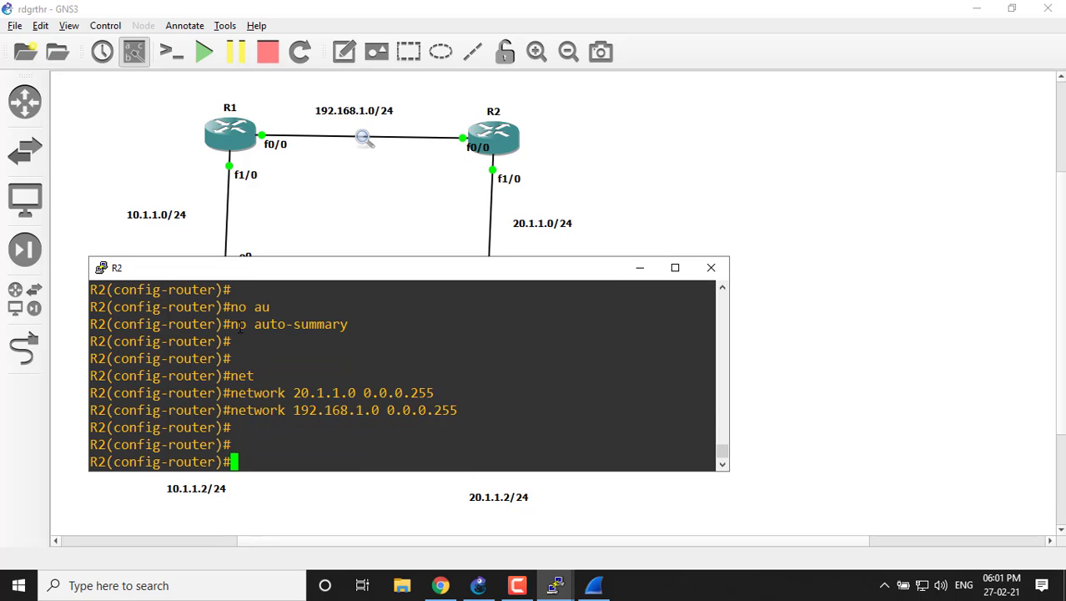
pyautogui.hotkey('ctrl', 'z')
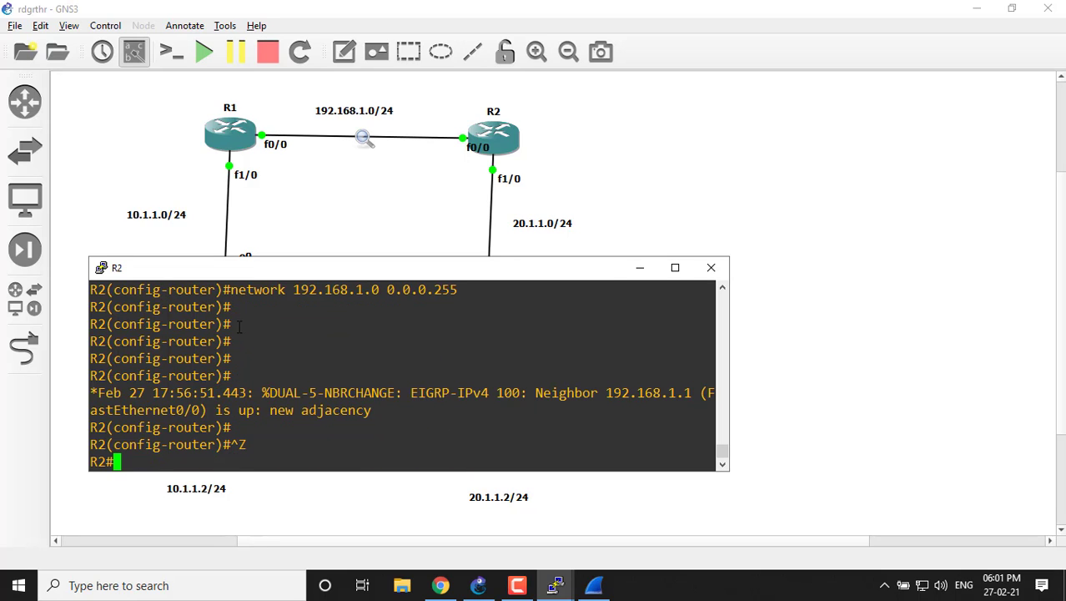
# Switch to Wireshark and examine the EIGRP packets exchanged between R1 and R2.
pyautogui.click(593, 585)
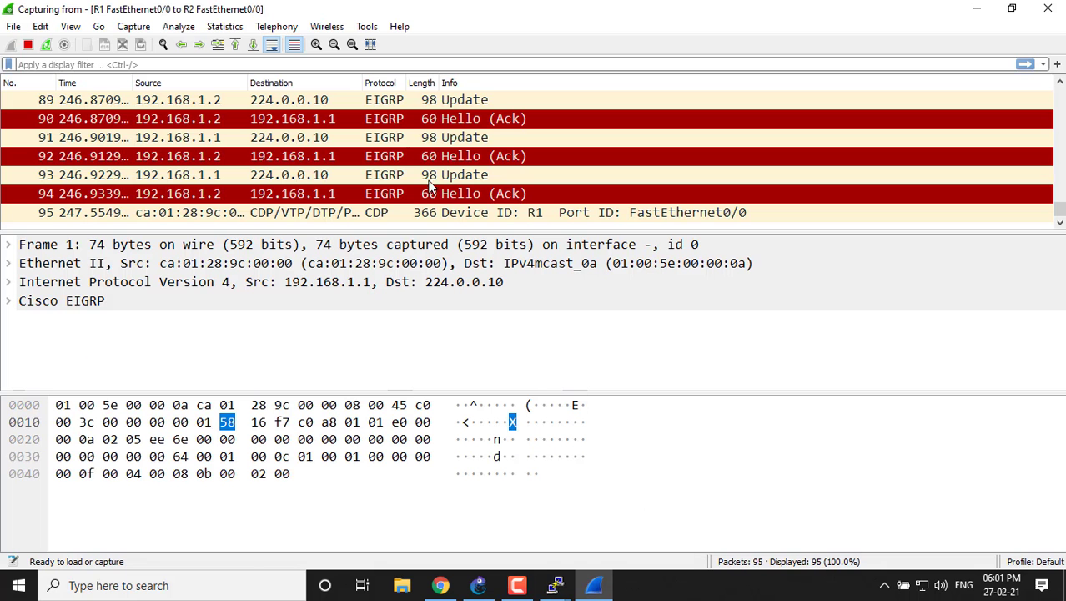
pyautogui.moveTo(1062, 211); pyautogui.dragTo(1063, 203)
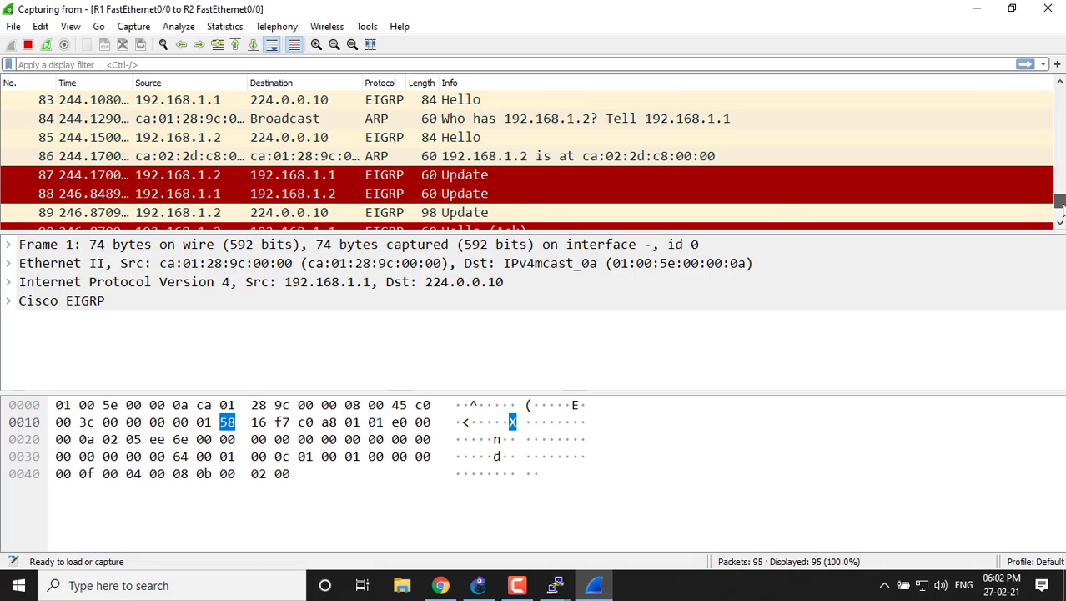
pyautogui.click(134, 30)
pyautogui.click(146, 81)
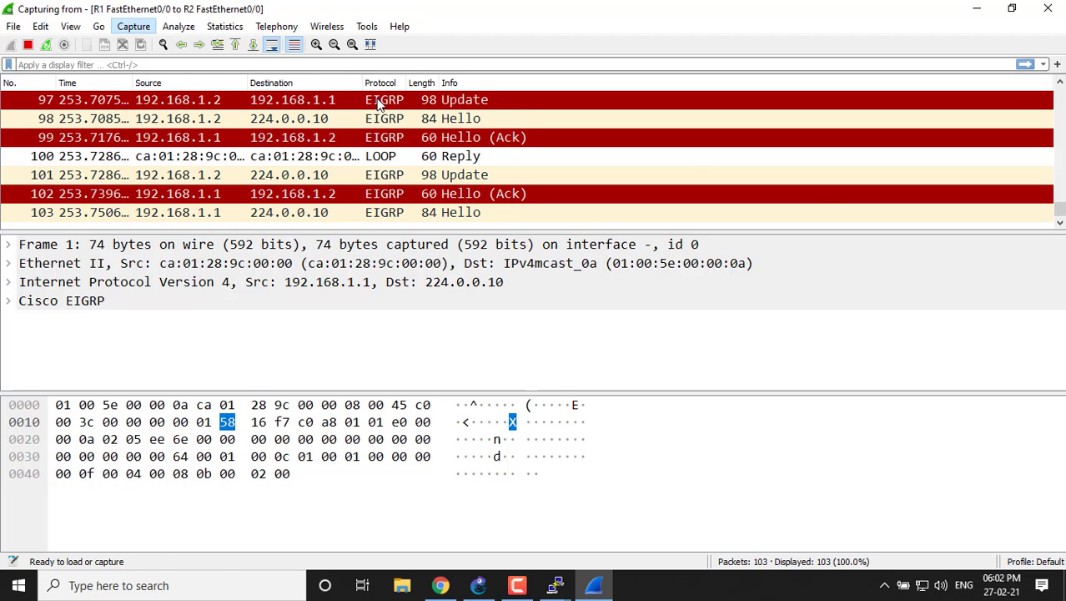
# Open EIGRP Hello packet 83 in its own window and examine its Cisco EIGRP header down to the autonomous system field.
pyautogui.moveTo(1060, 210); pyautogui.dragTo(1060, 188)
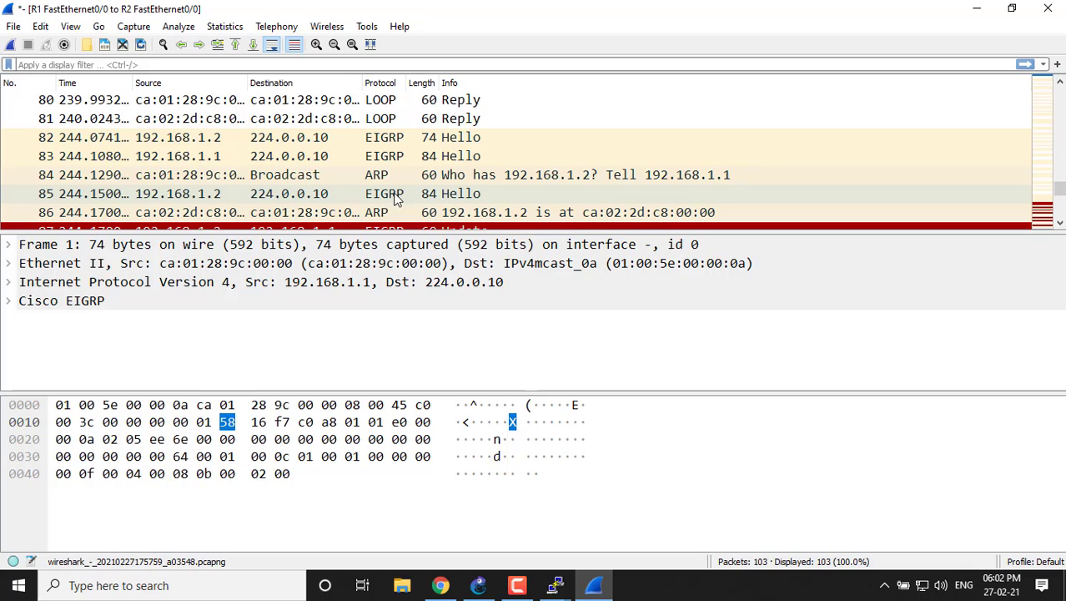
pyautogui.doubleClick(187, 161)
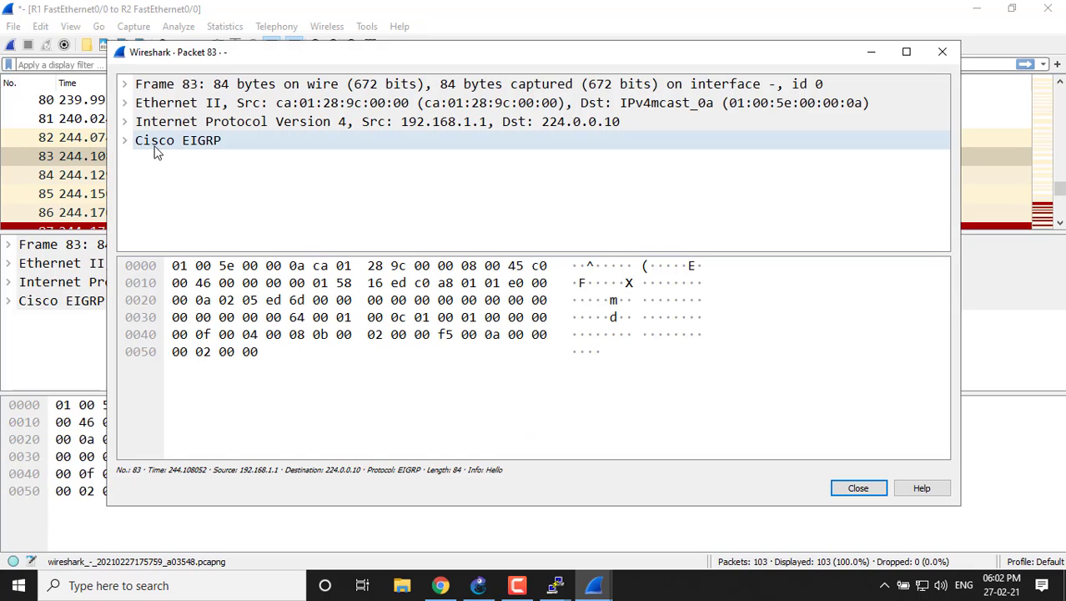
pyautogui.click(126, 142)
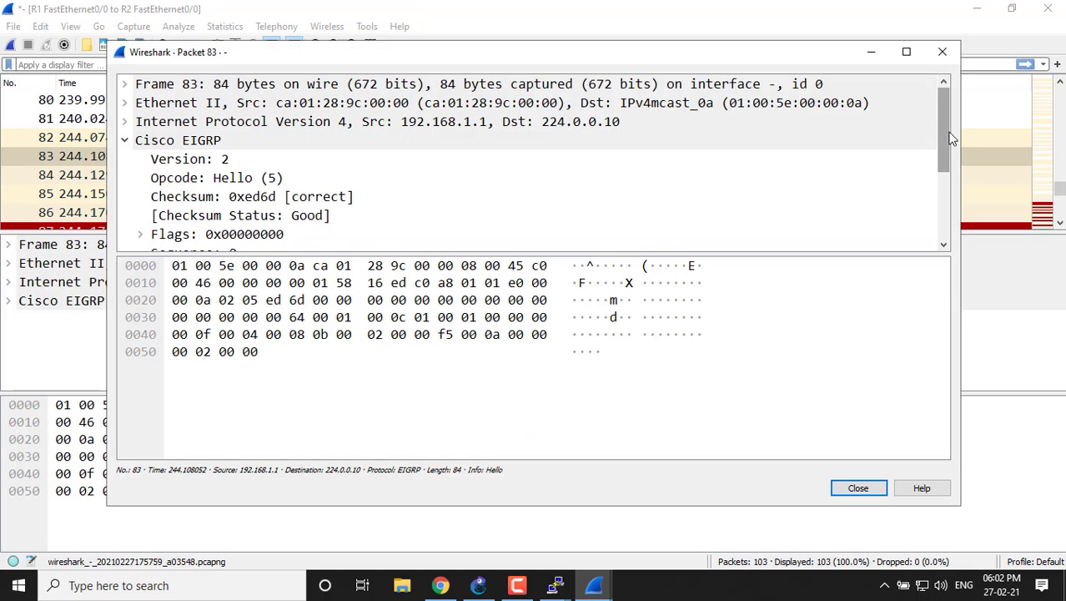
pyautogui.moveTo(942, 127); pyautogui.dragTo(938, 185)
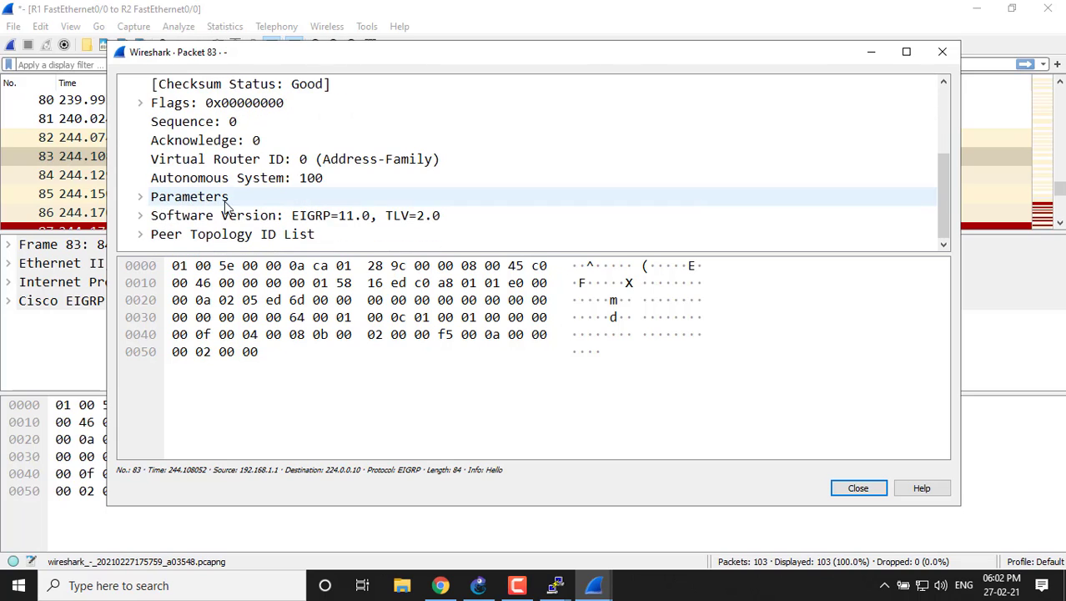
# Expand the EIGRP Parameters of packet 83 and examine the K values and hold time.
pyautogui.click(140, 197)
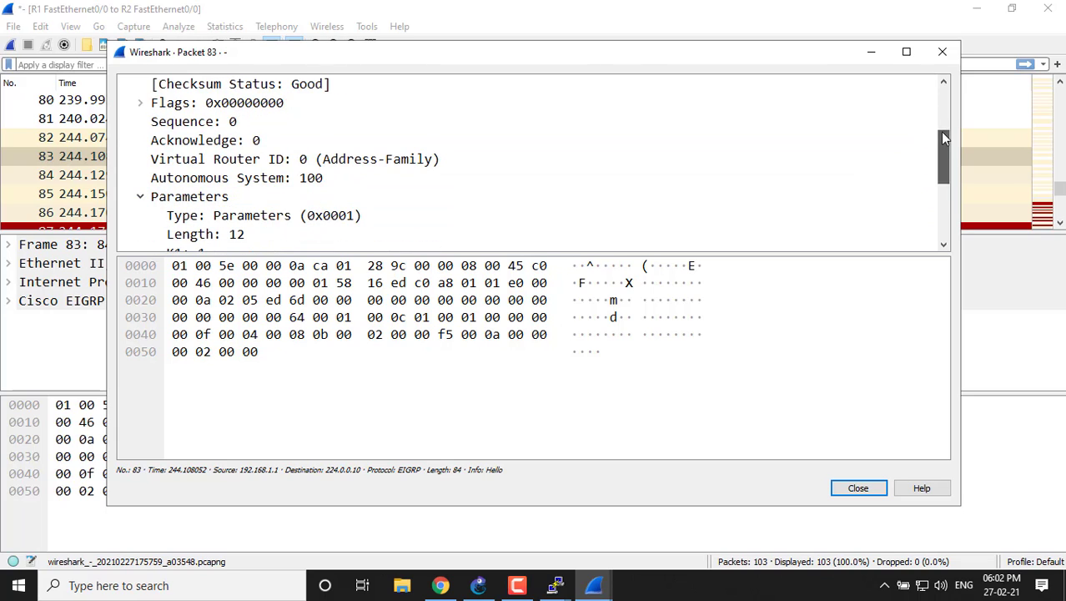
pyautogui.moveTo(940, 131); pyautogui.dragTo(951, 164)
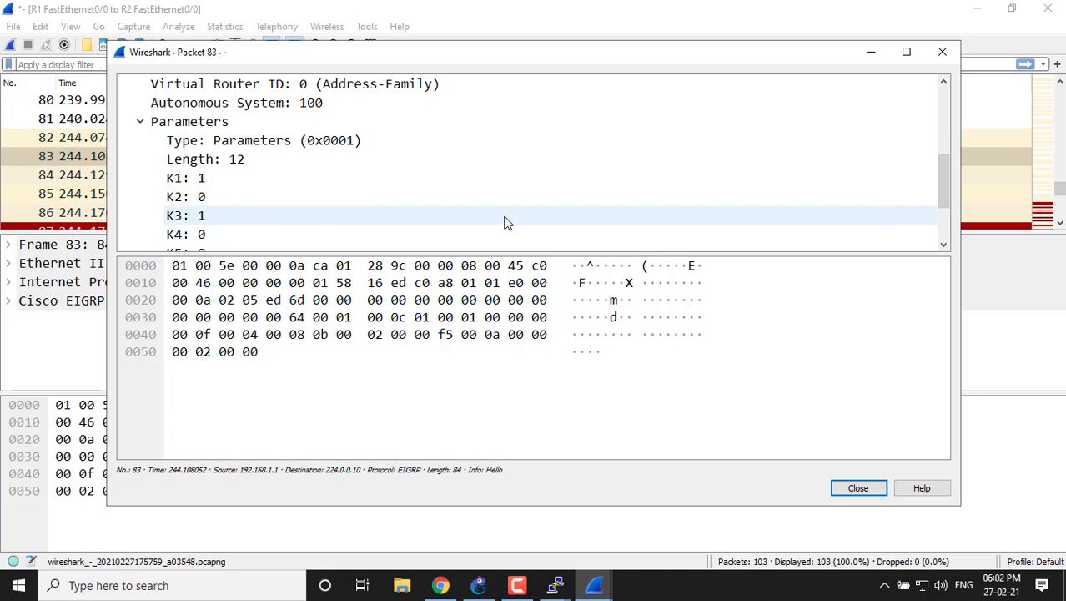
pyautogui.scroll(-1, 940, 179)
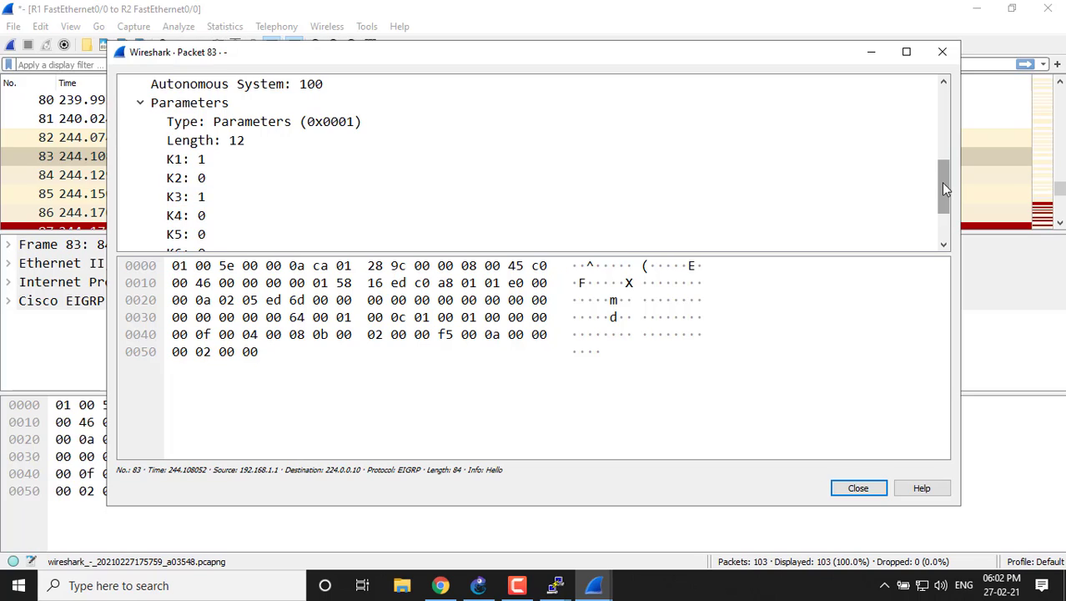
pyautogui.moveTo(943, 189); pyautogui.dragTo(942, 203)
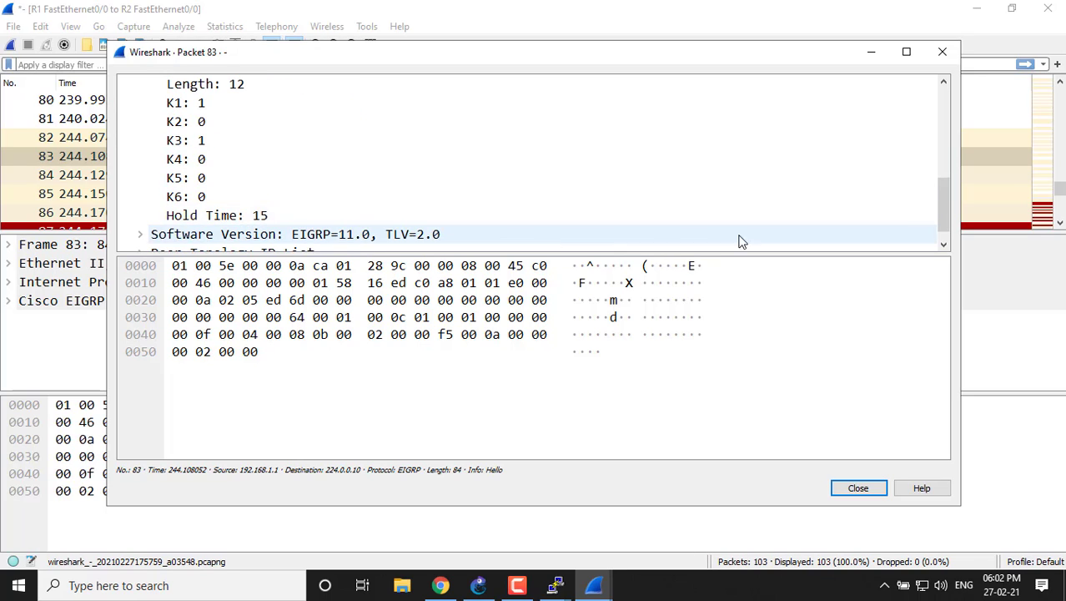
pyautogui.scroll(-1, 943, 198)
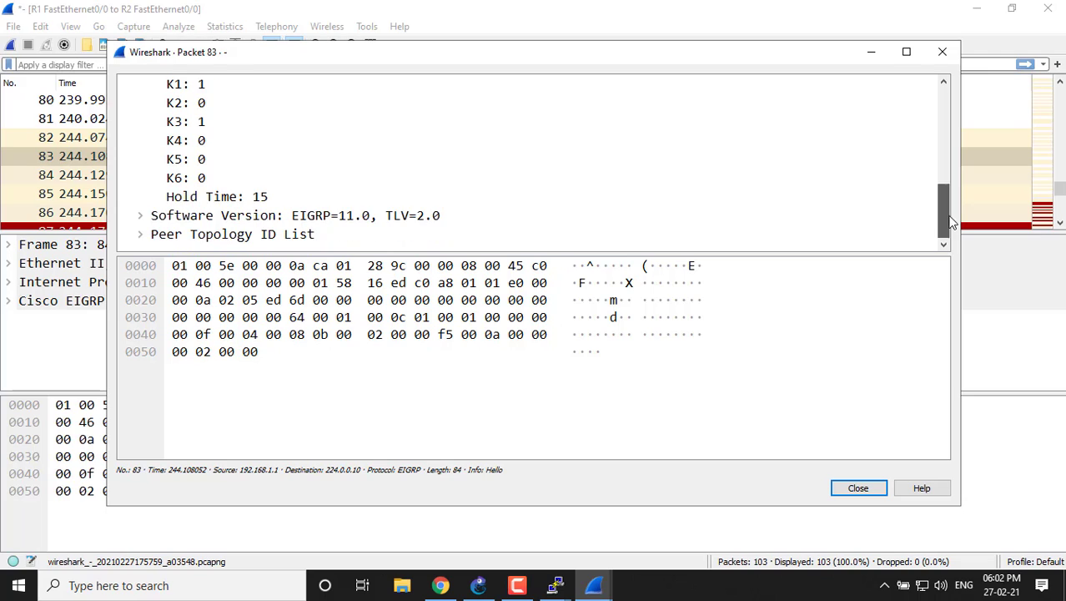
# Expand the Software Version and Peer Topology ID List sections of the EIGRP Hello and examine their fields.
pyautogui.click(141, 216)
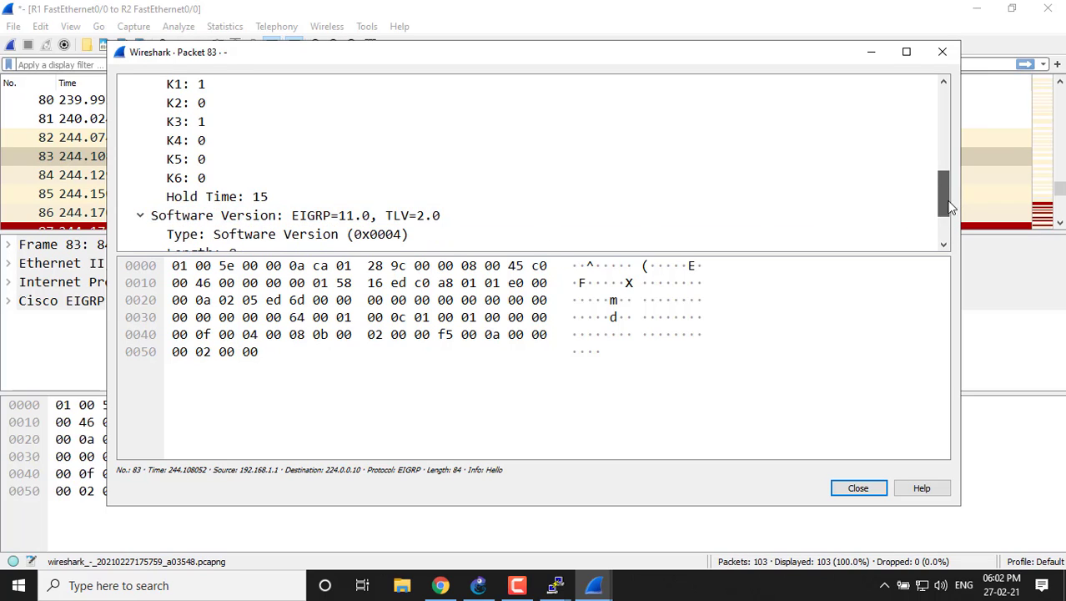
pyautogui.moveTo(943, 200); pyautogui.dragTo(942, 219)
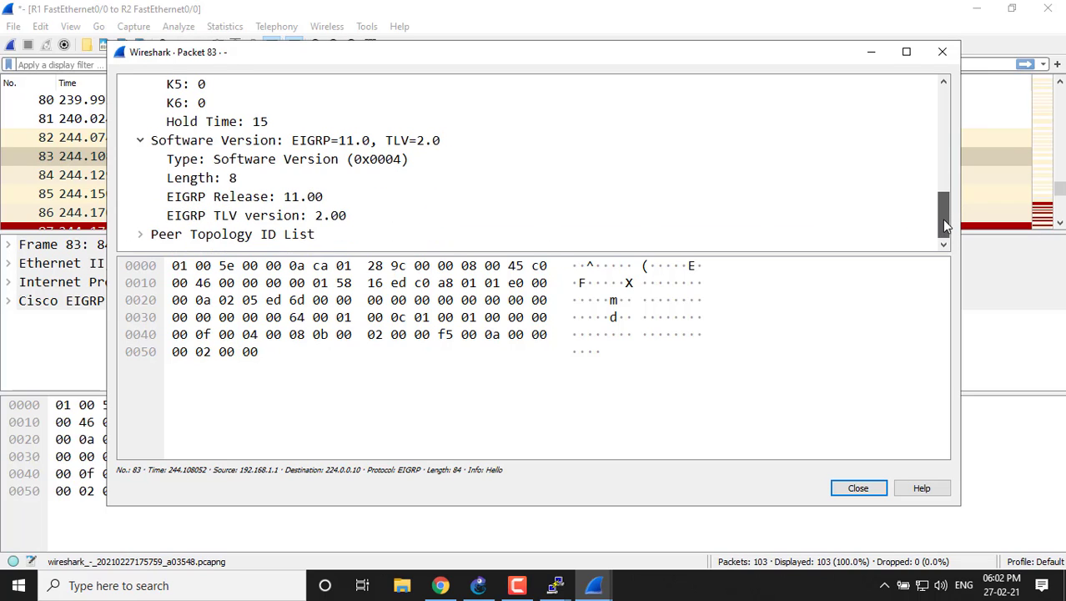
pyautogui.click(141, 235)
pyautogui.moveTo(948, 204); pyautogui.dragTo(951, 217)
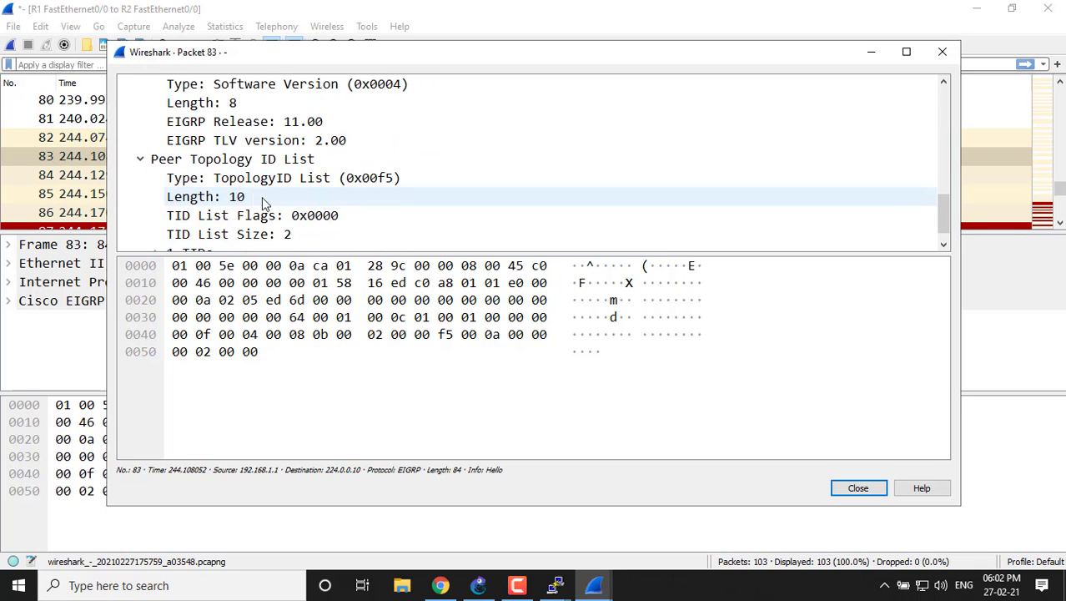
# Expand the Internet Protocol Version 4 header of packet 83 and examine its protocol, source and destination fields.
pyautogui.moveTo(946, 219); pyautogui.dragTo(939, 140)
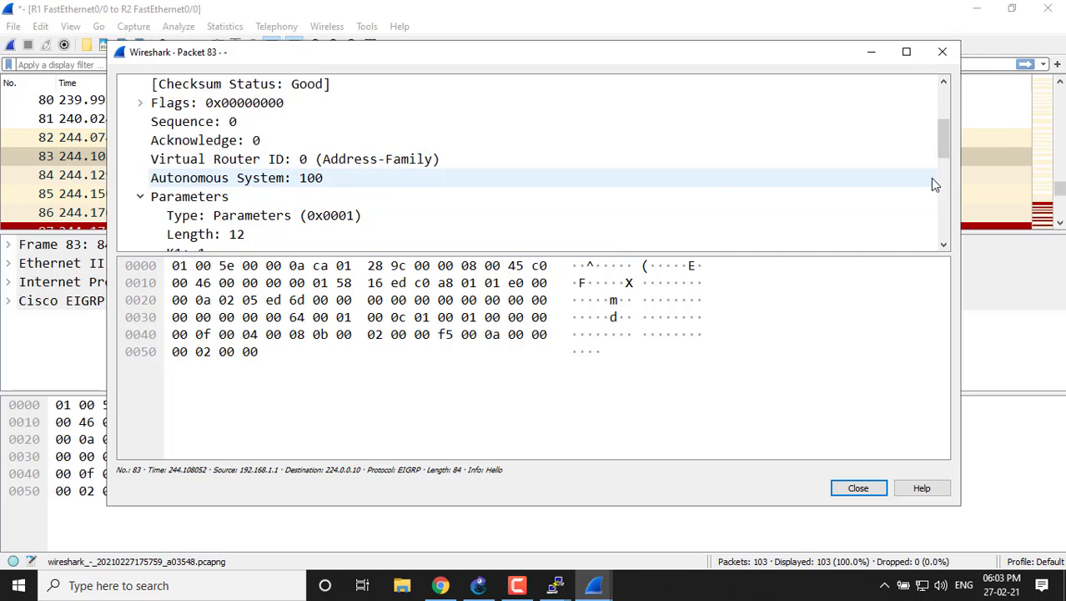
pyautogui.moveTo(940, 145); pyautogui.dragTo(942, 107)
pyautogui.click(123, 120)
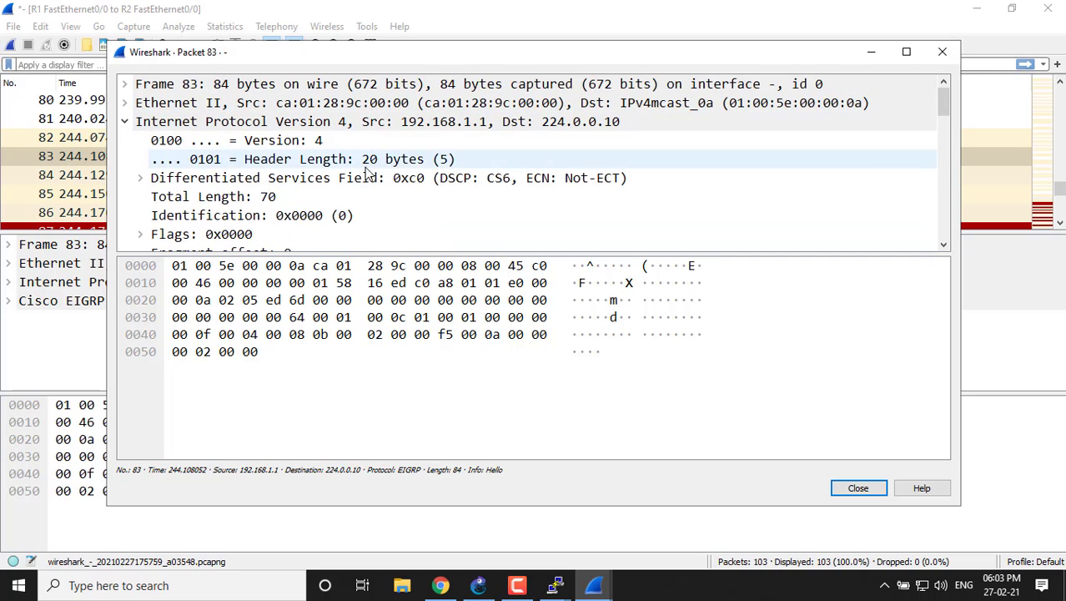
pyautogui.moveTo(944, 104); pyautogui.dragTo(946, 130)
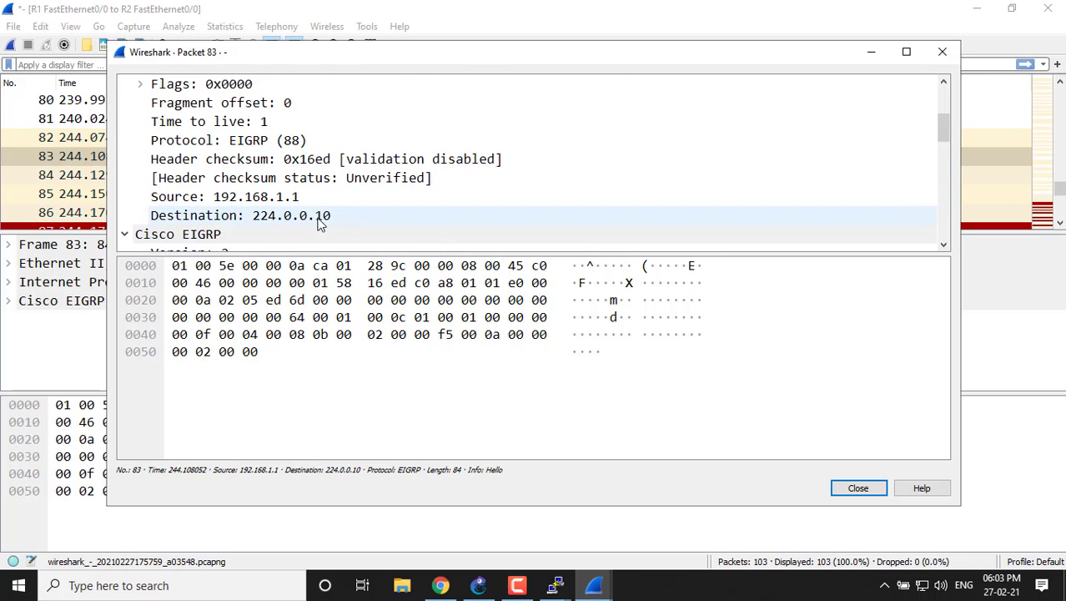
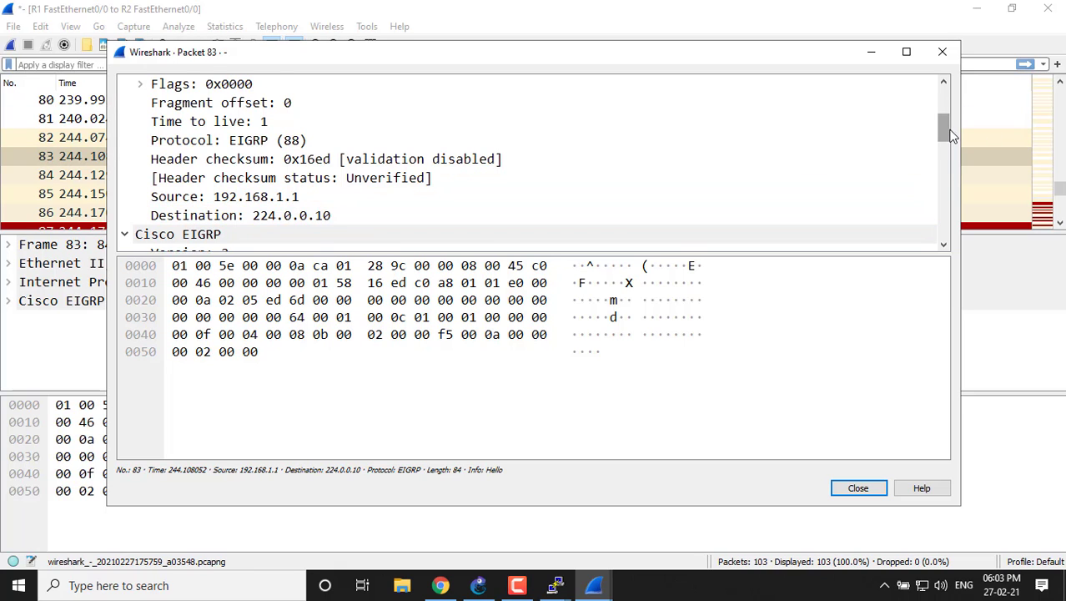
# Open EIGRP Hello packet 85 in place of packet 83 and examine its autonomous system, K values, hold time and software version.
pyautogui.scroll(2, 944, 124)
pyautogui.click(942, 52)
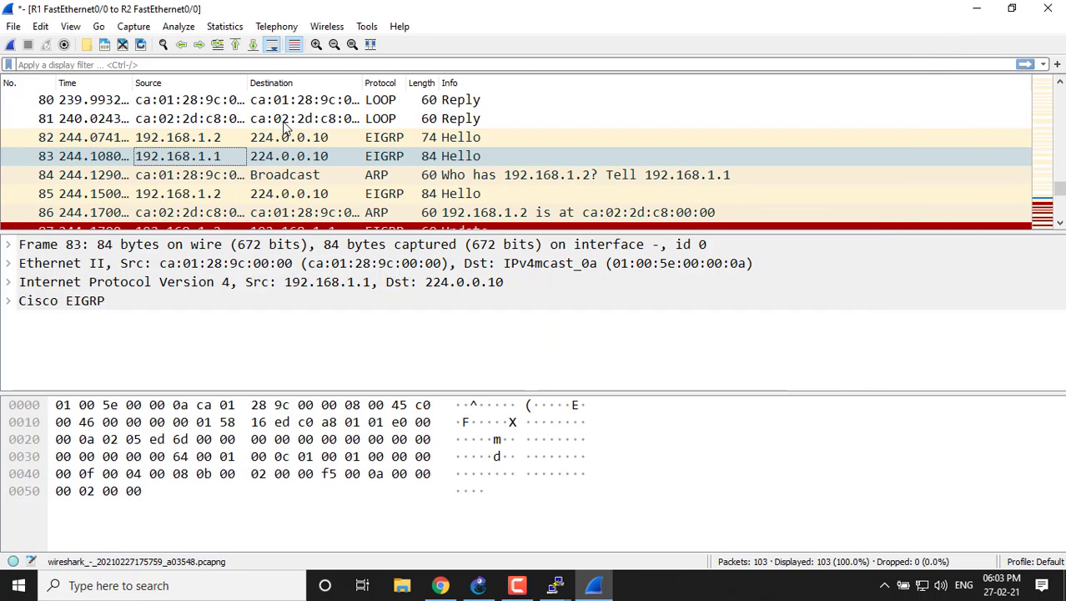
pyautogui.doubleClick(201, 192)
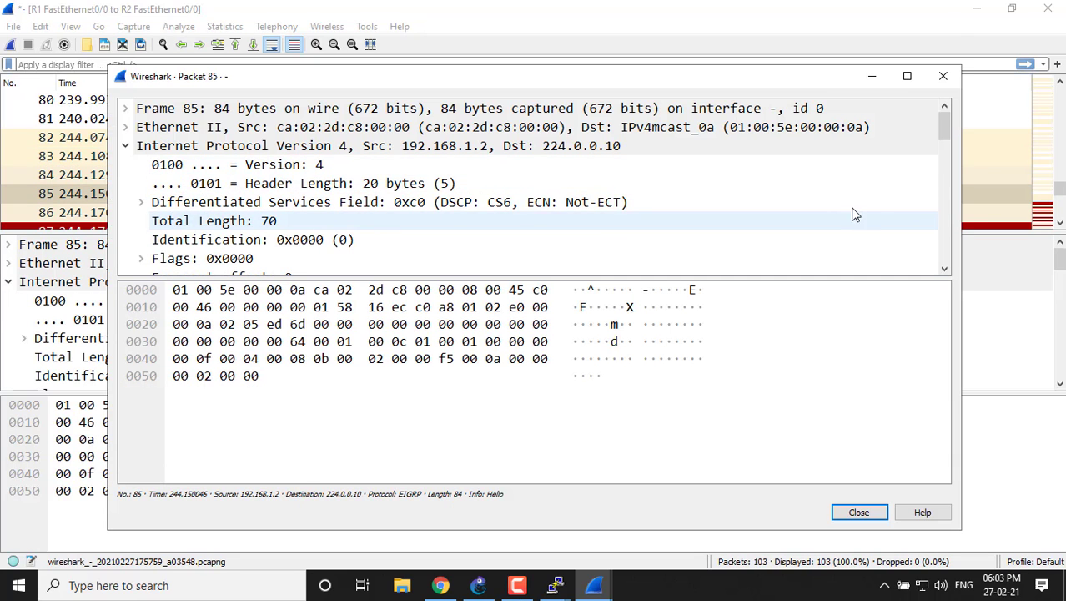
pyautogui.moveTo(941, 127); pyautogui.dragTo(944, 214)
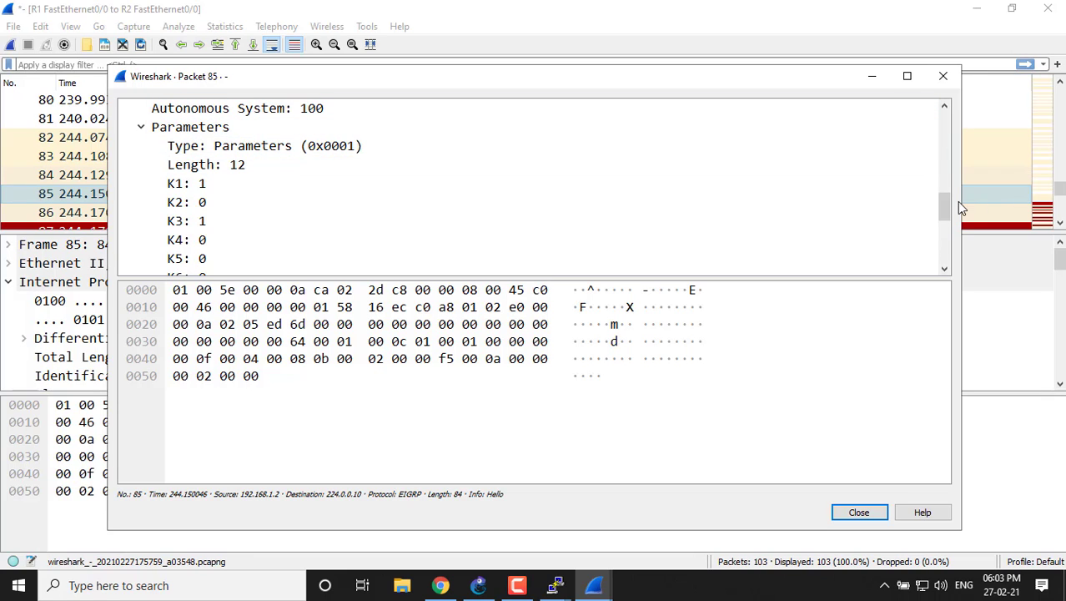
pyautogui.moveTo(945, 204)
pyautogui.mouseDown()
pyautogui.moveTo(948, 180)
pyautogui.moveTo(948, 219)
pyautogui.mouseUp()
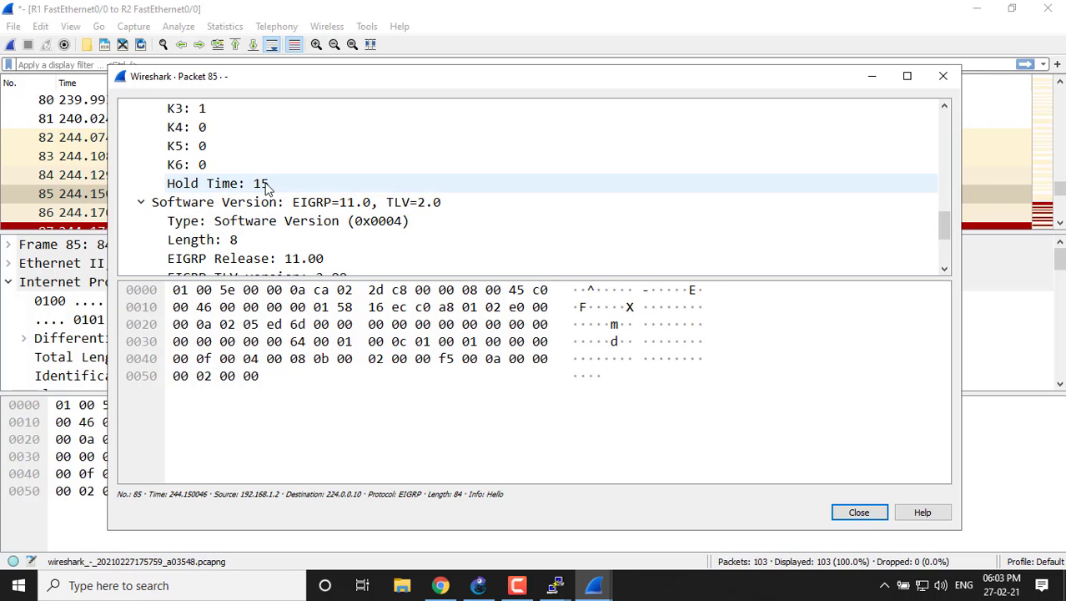
pyautogui.click(943, 76)
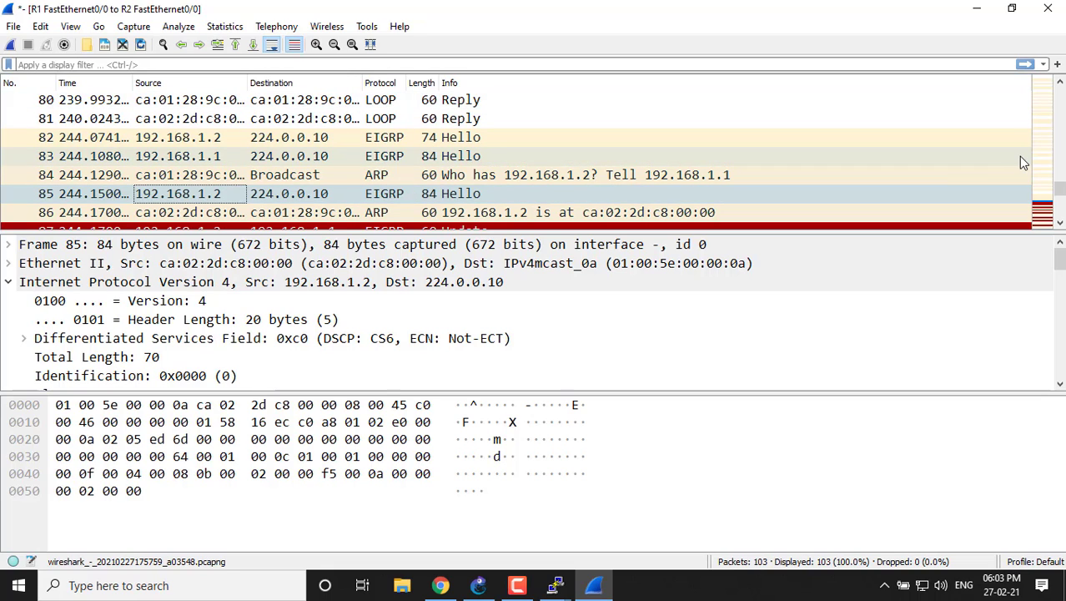
# Open EIGRP Hello (Ack) packet 90 in its own window and examine its Cisco EIGRP header down to the autonomous system field.
pyautogui.moveTo(1055, 194); pyautogui.dragTo(1060, 198)
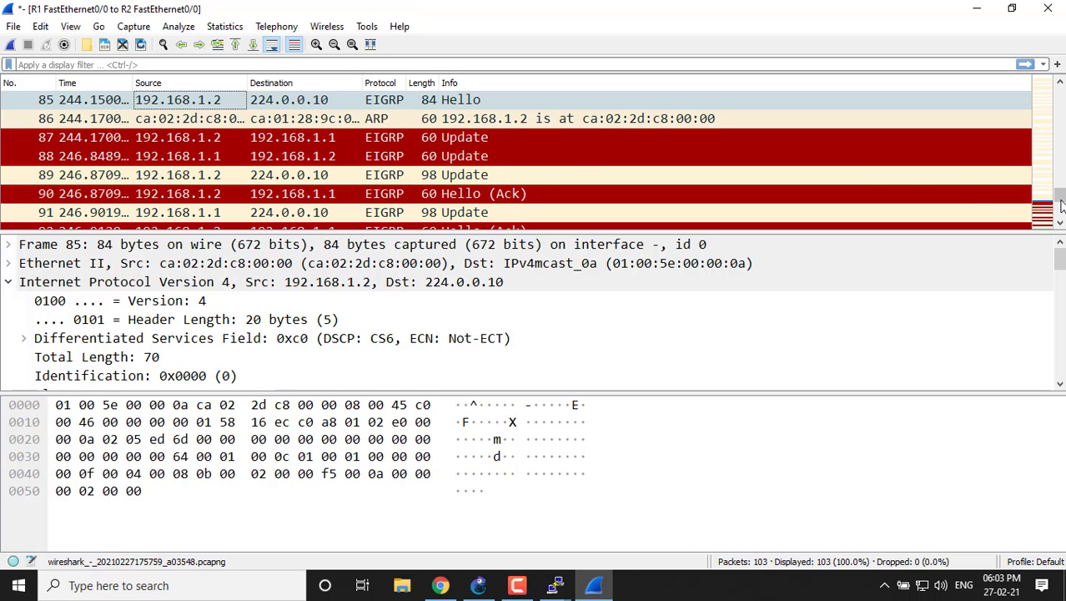
pyautogui.moveTo(1059, 201); pyautogui.dragTo(1061, 201)
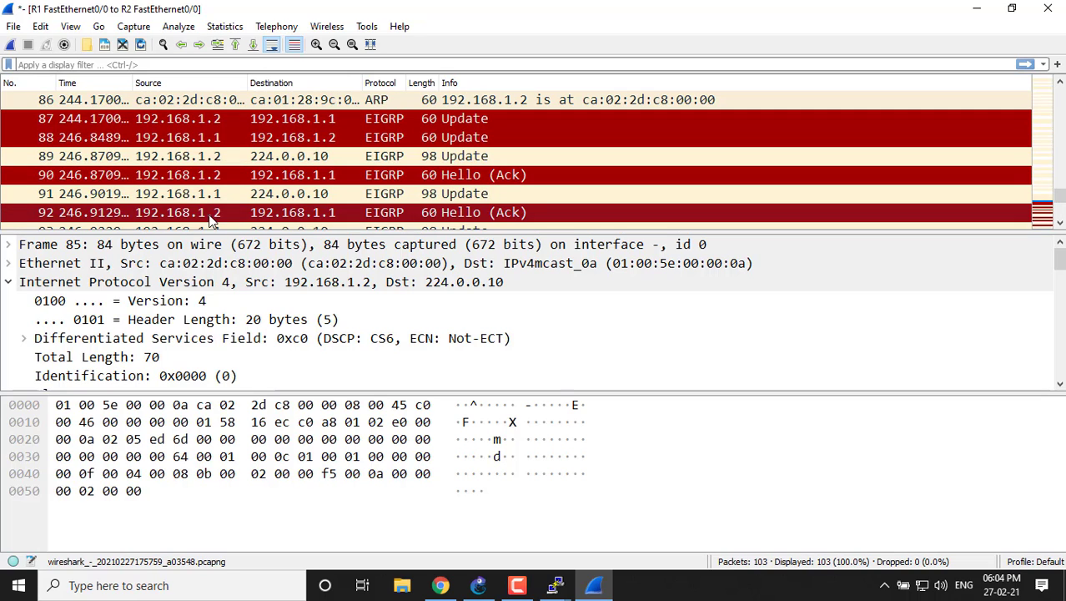
pyautogui.doubleClick(200, 180)
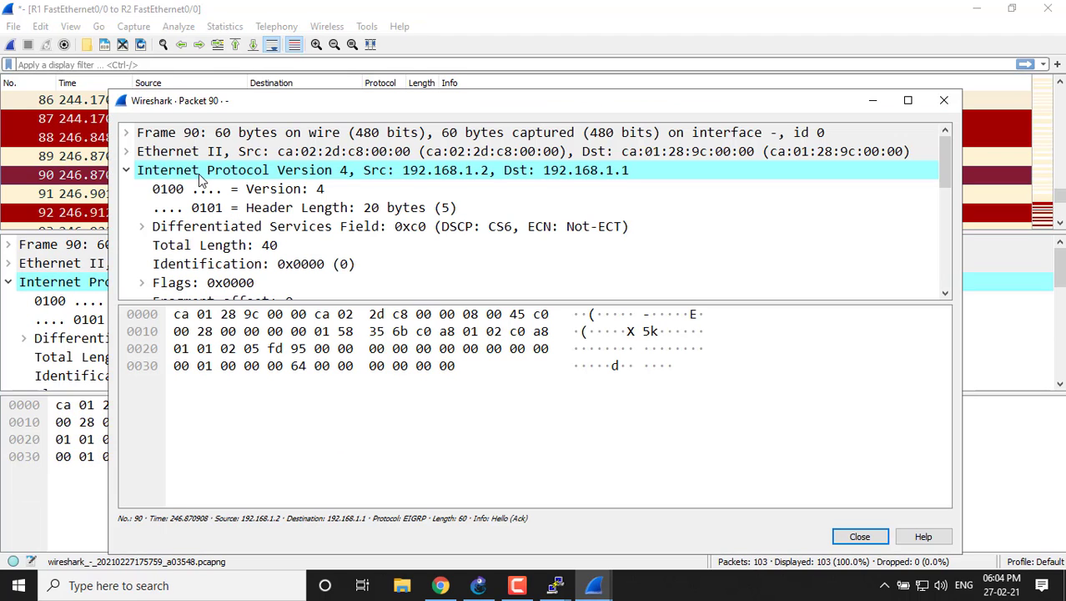
pyautogui.click(128, 171)
pyautogui.click(128, 190)
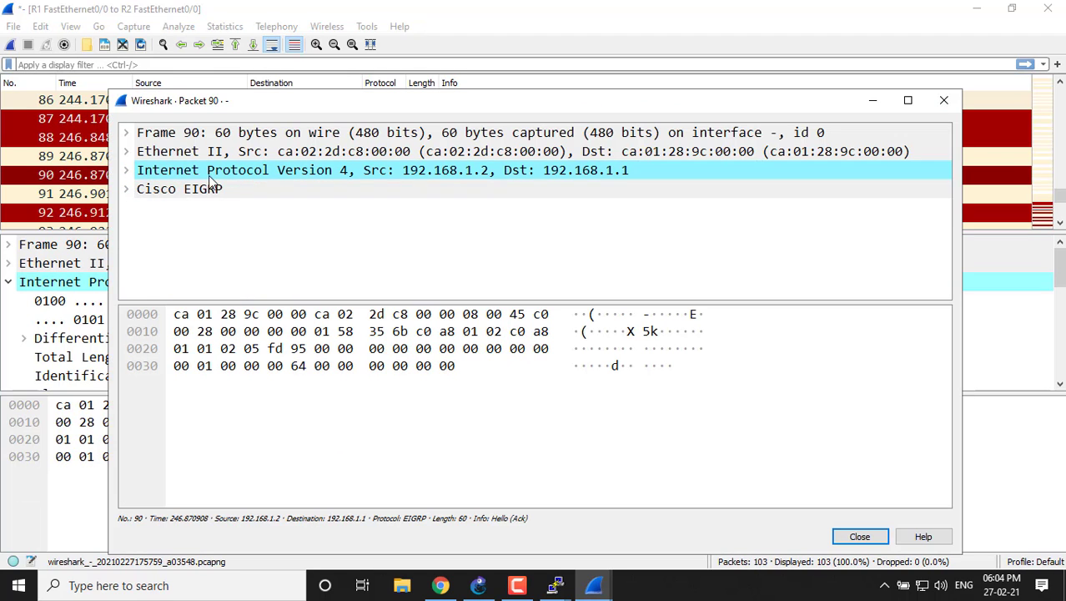
pyautogui.click(128, 190)
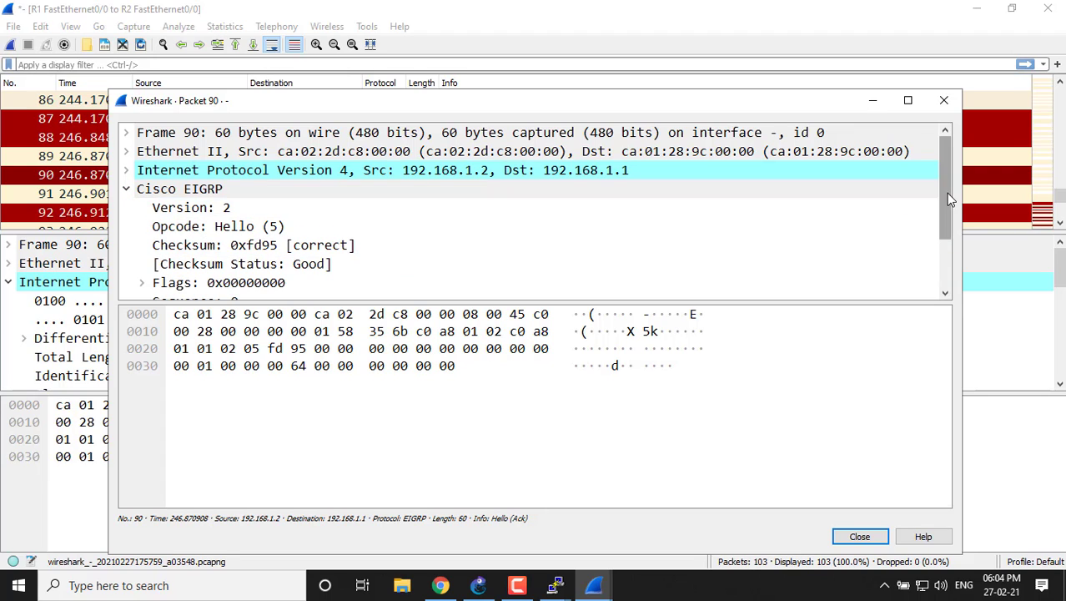
pyautogui.moveTo(945, 212); pyautogui.dragTo(955, 256)
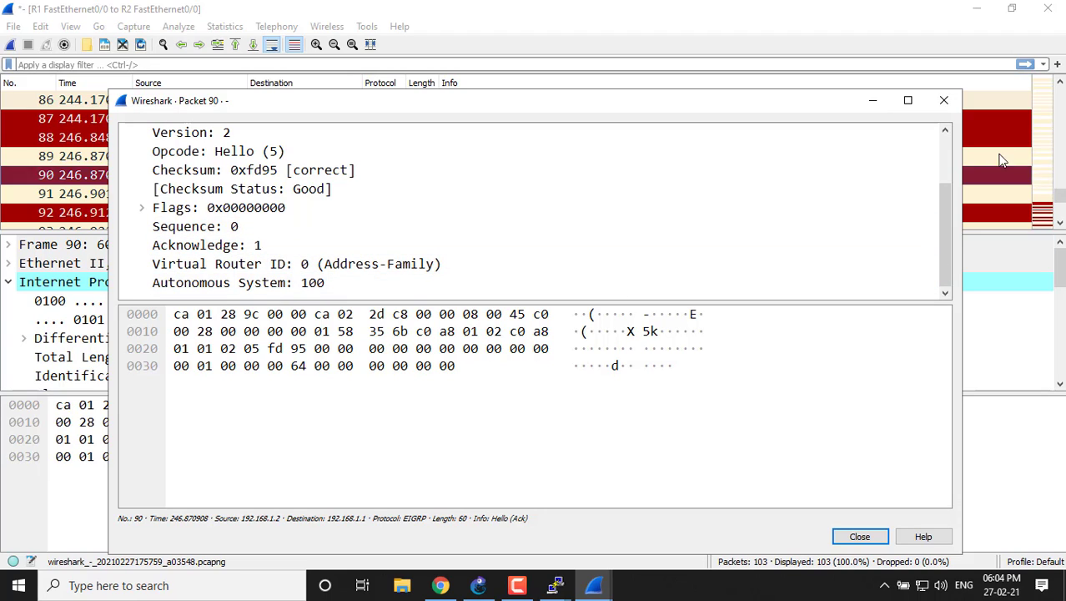
pyautogui.click(944, 100)
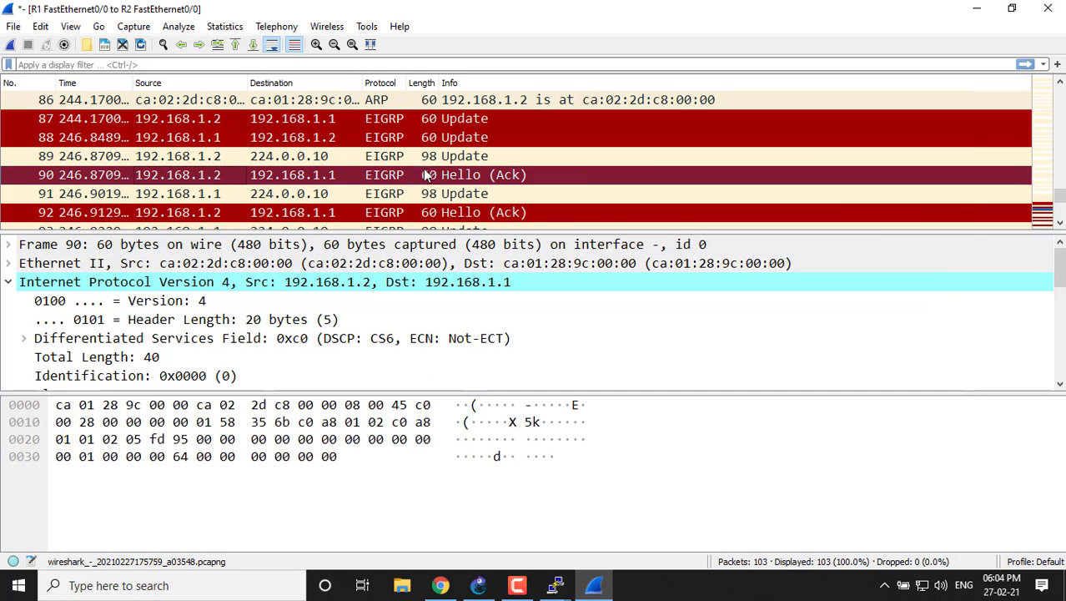
# Open EIGRP Update packet 88 in its own window, expand its flags and examine the opcode, flag, sequence and acknowledge fields.
pyautogui.scroll(1, 1061, 196)
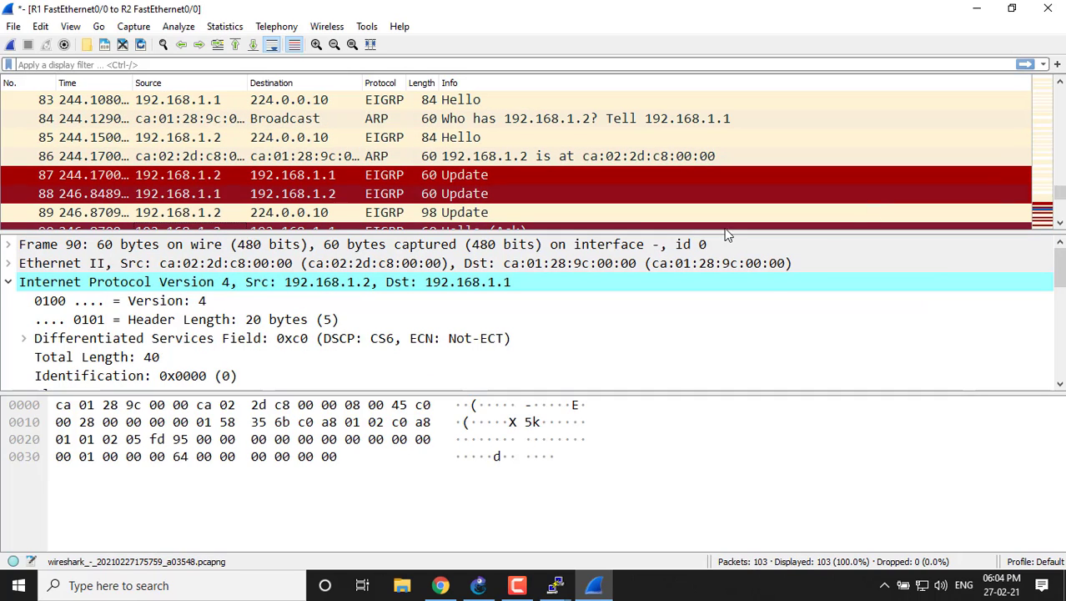
pyautogui.doubleClick(197, 198)
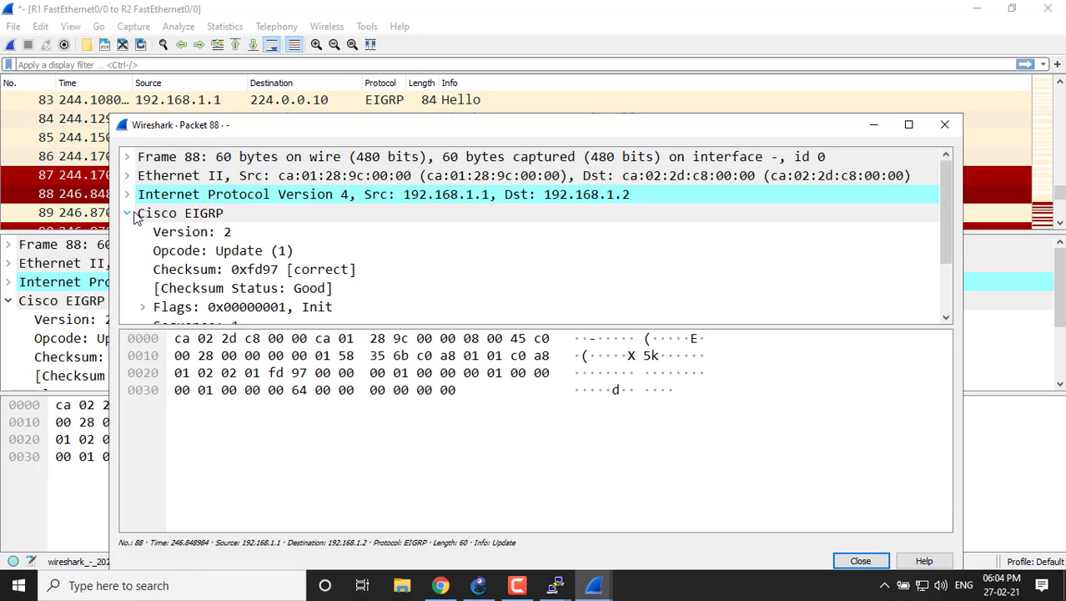
pyautogui.click(136, 212)
pyautogui.click(127, 213)
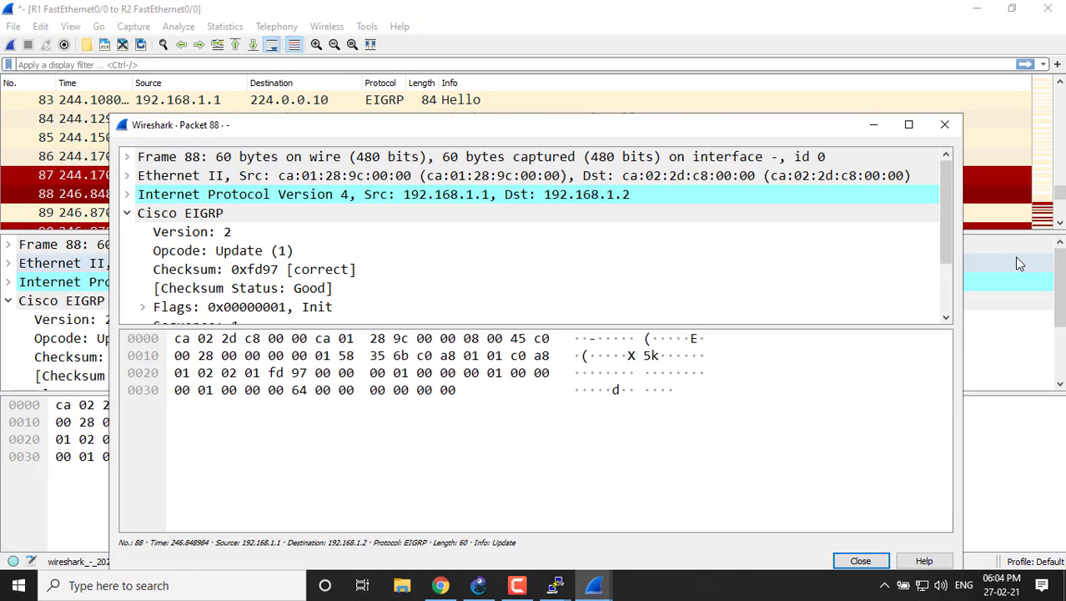
pyautogui.moveTo(945, 227); pyautogui.dragTo(953, 269)
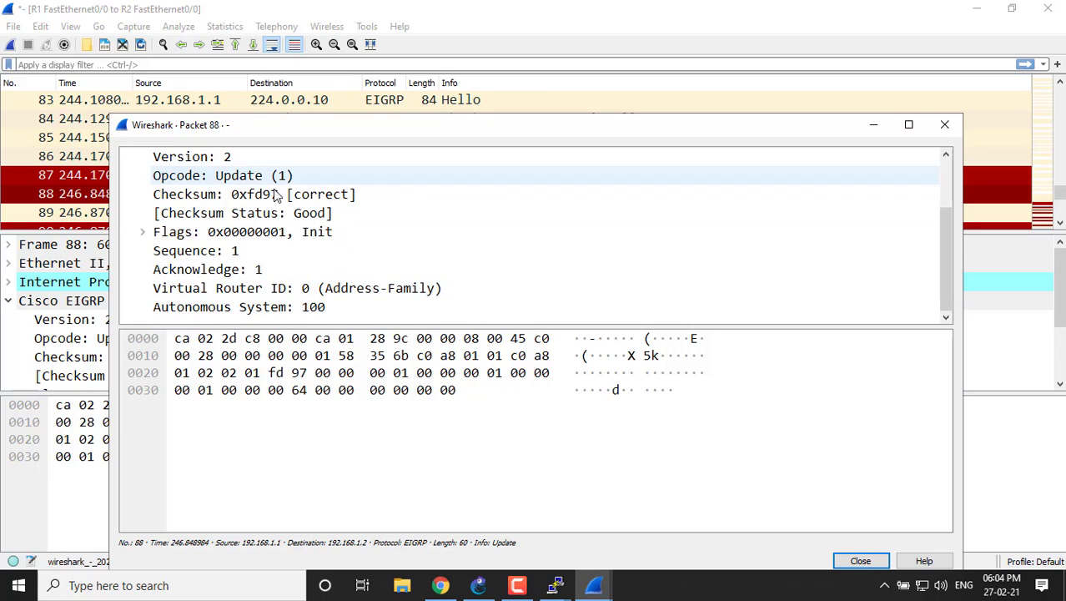
pyautogui.click(144, 232)
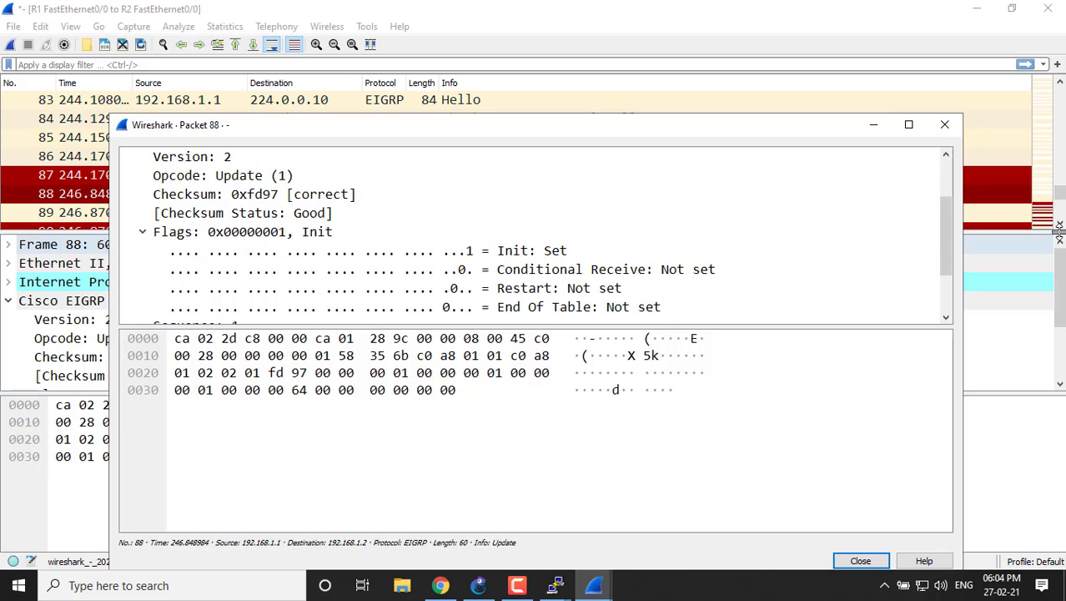
pyautogui.moveTo(951, 234); pyautogui.dragTo(956, 285)
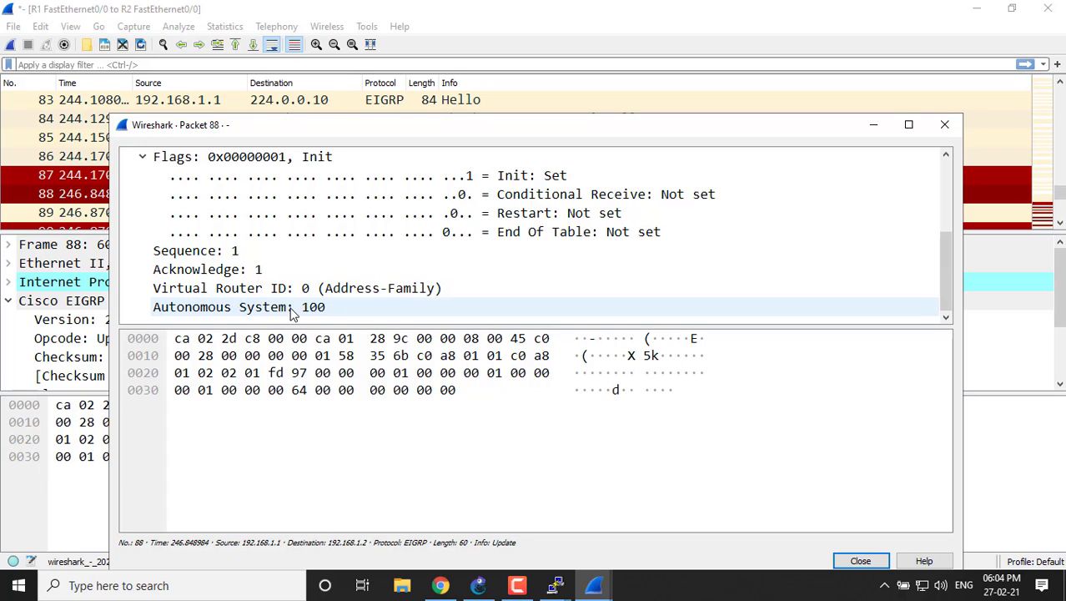
pyautogui.moveTo(944, 268); pyautogui.dragTo(951, 196)
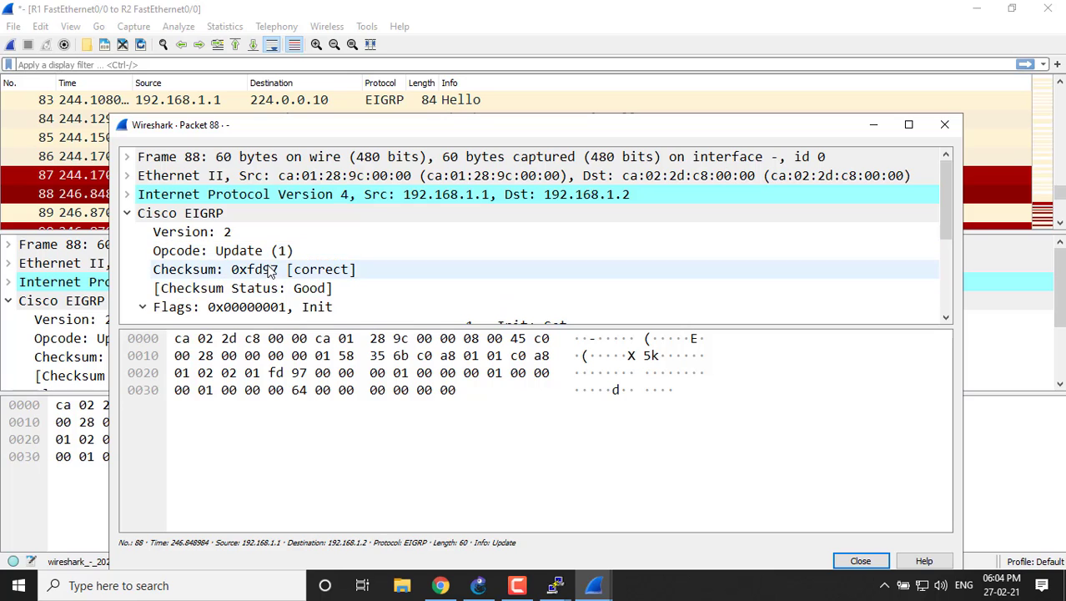
pyautogui.click(944, 125)
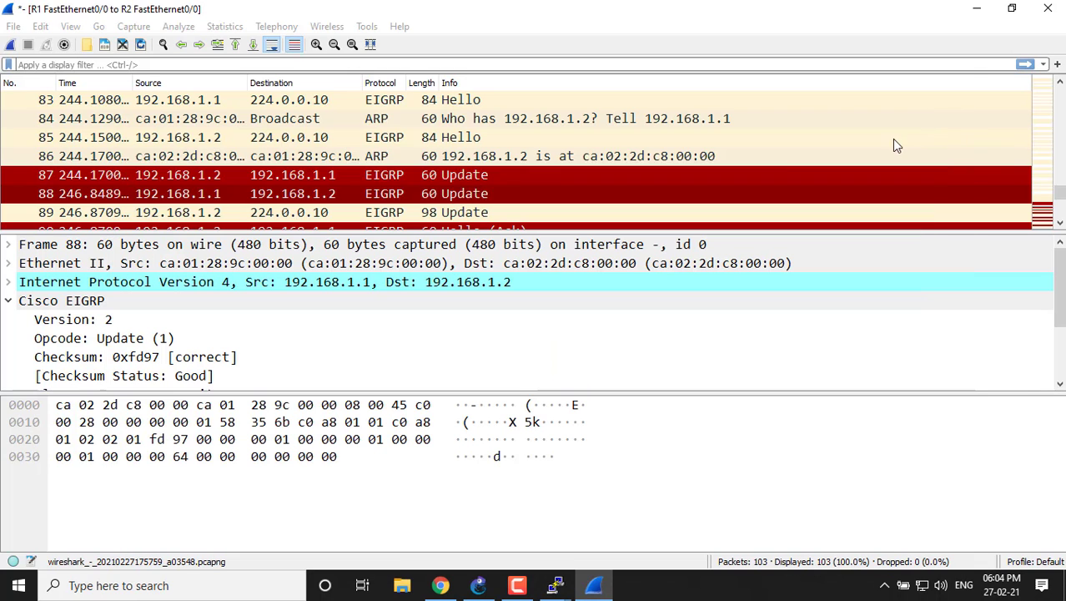
# Open EIGRP Update packet 89, examine its header and internal route, and bring the full GNS3 topology into view for comparison.
pyautogui.doubleClick(201, 216)
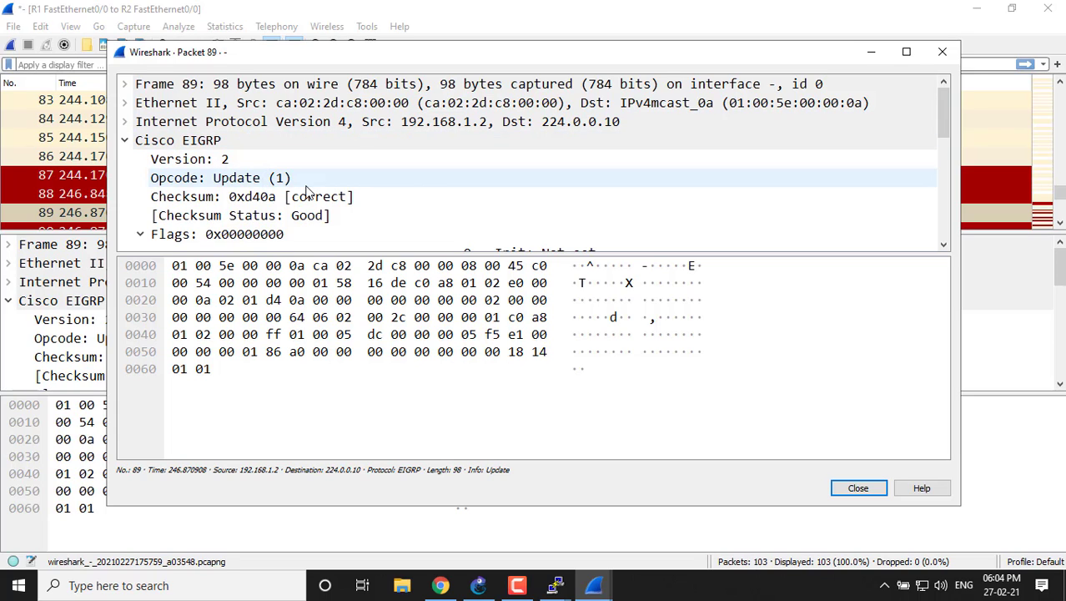
pyautogui.moveTo(941, 118); pyautogui.dragTo(937, 178)
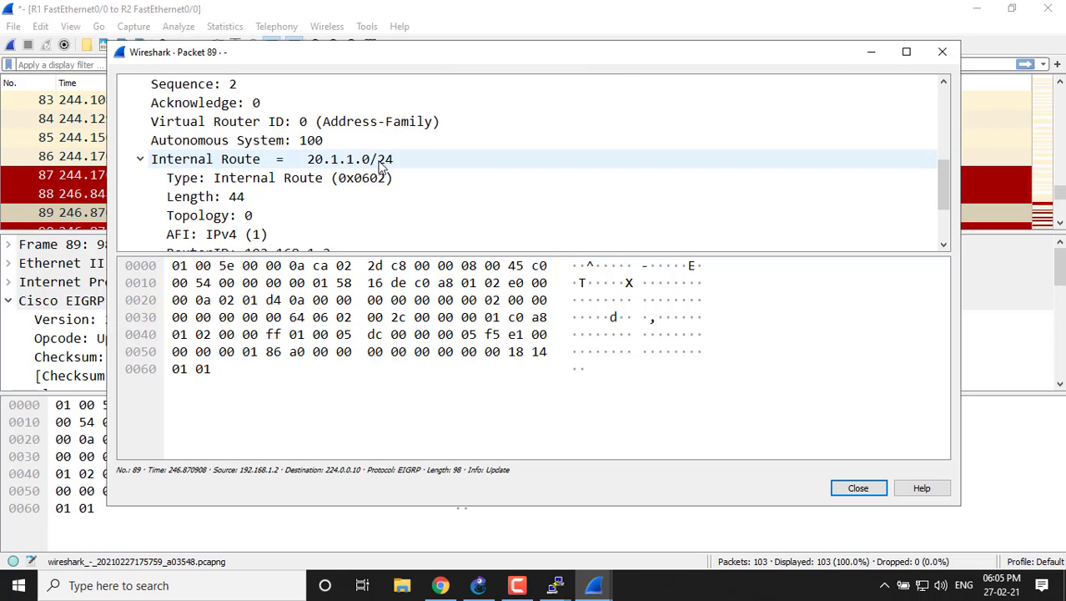
pyautogui.click(871, 51)
pyautogui.click(976, 9)
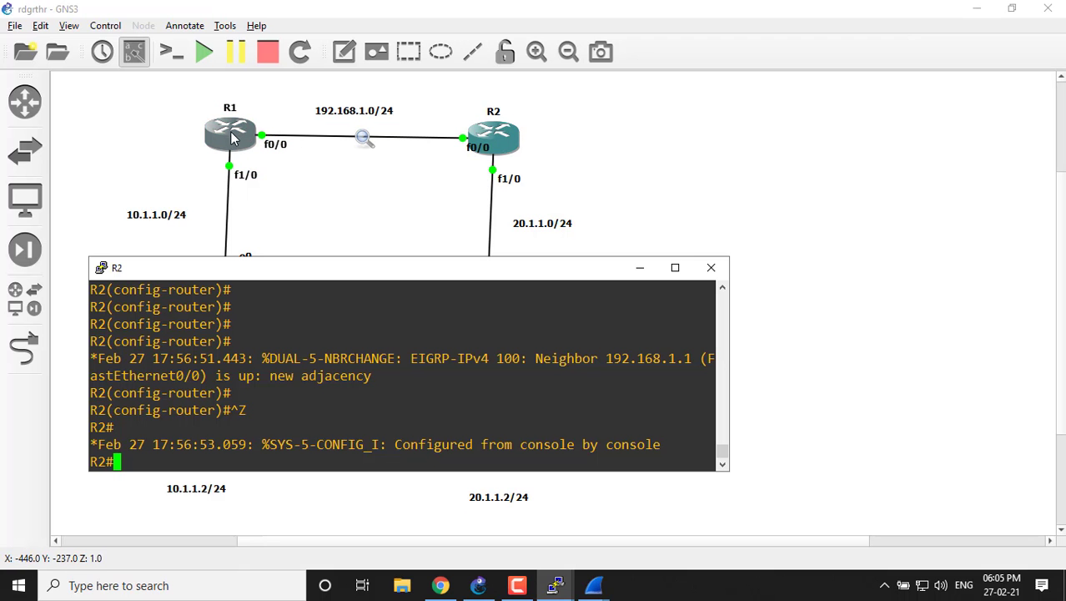
pyautogui.click(640, 272)
# Return to packet 89 in Wireshark and compare its internal route's router ID, next hop and destination with R2 in the GNS3 topology.
pyautogui.moveTo(594, 584)
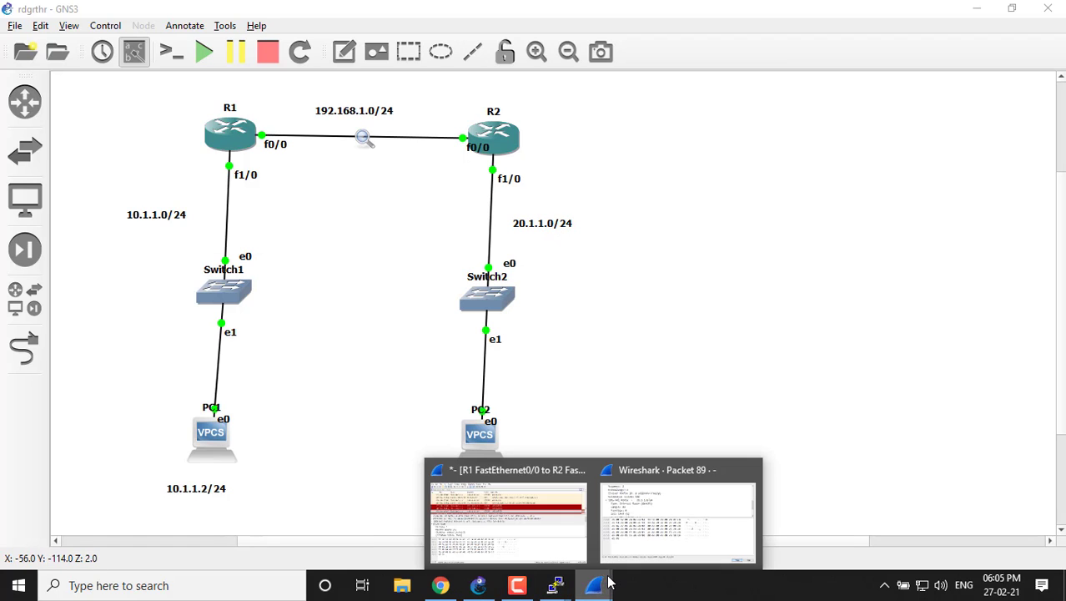
pyautogui.click(632, 522)
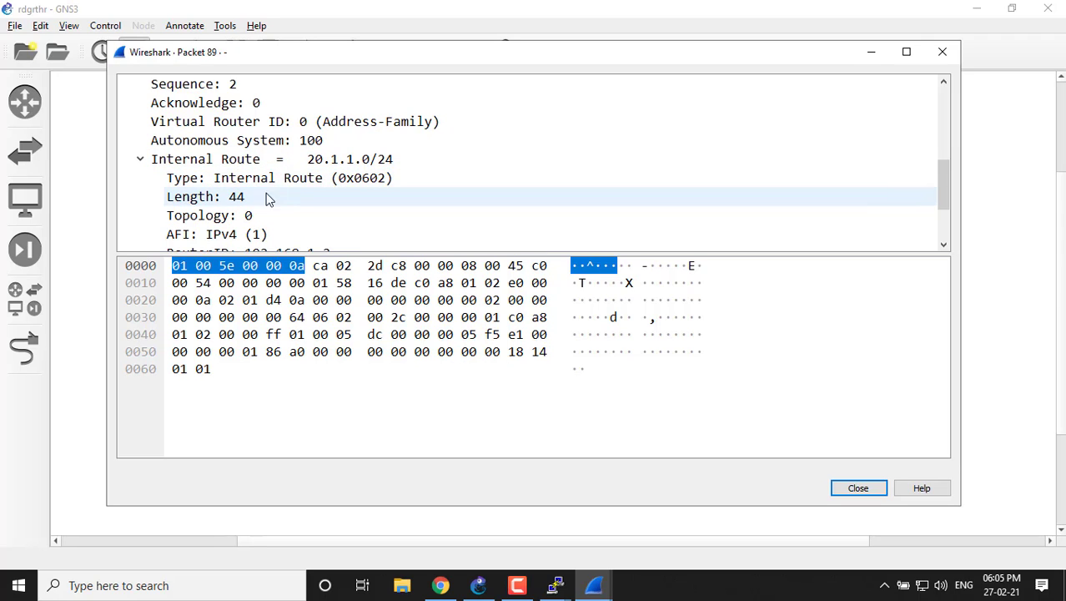
pyautogui.moveTo(943, 177); pyautogui.dragTo(958, 213)
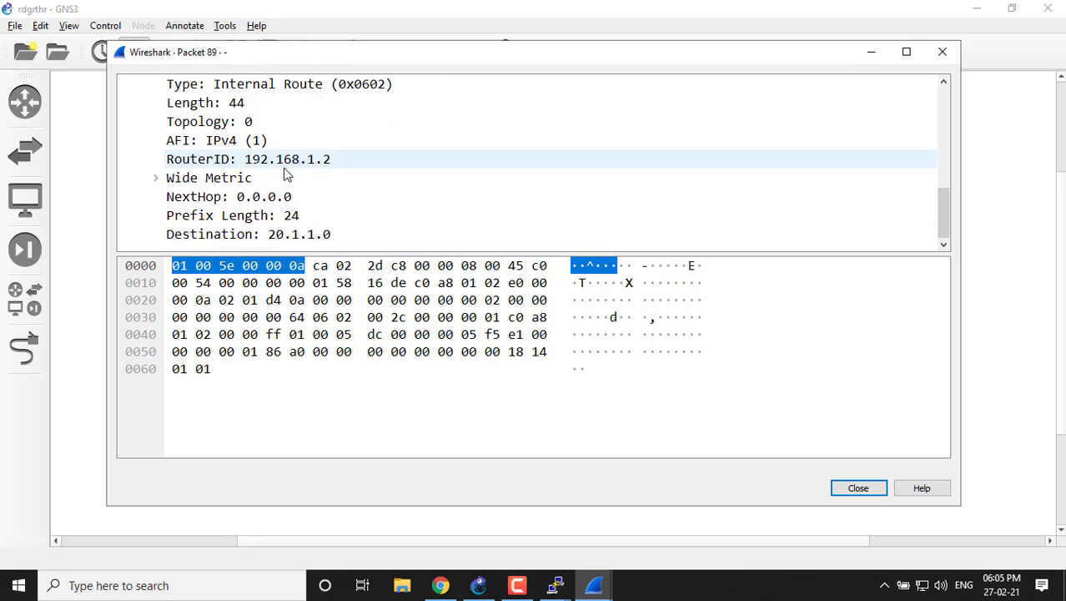
pyautogui.click(942, 52)
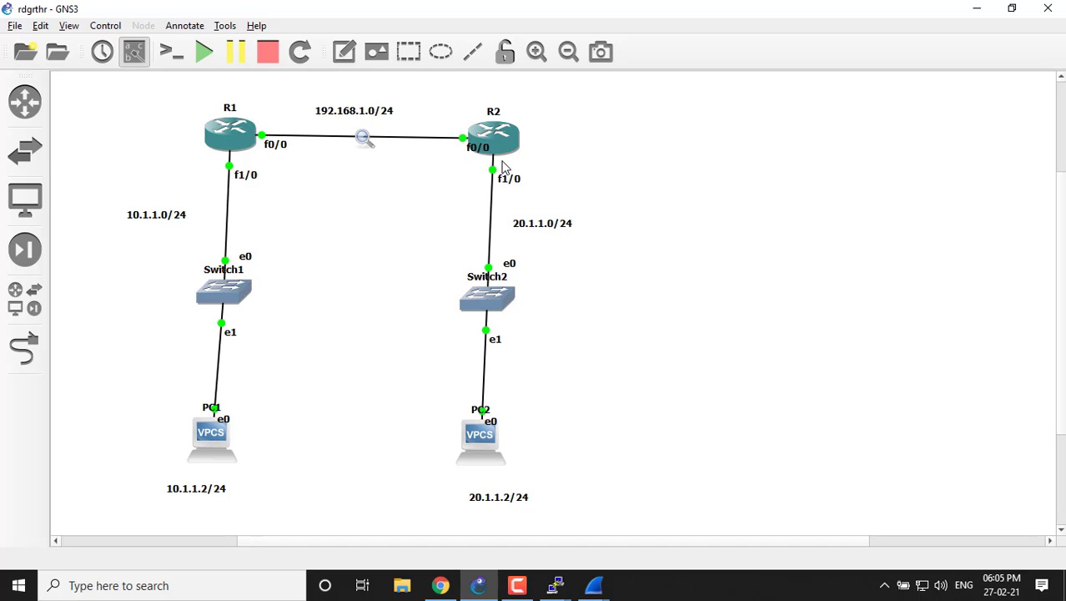
pyautogui.moveTo(498, 144)
pyautogui.moveTo(607, 592)
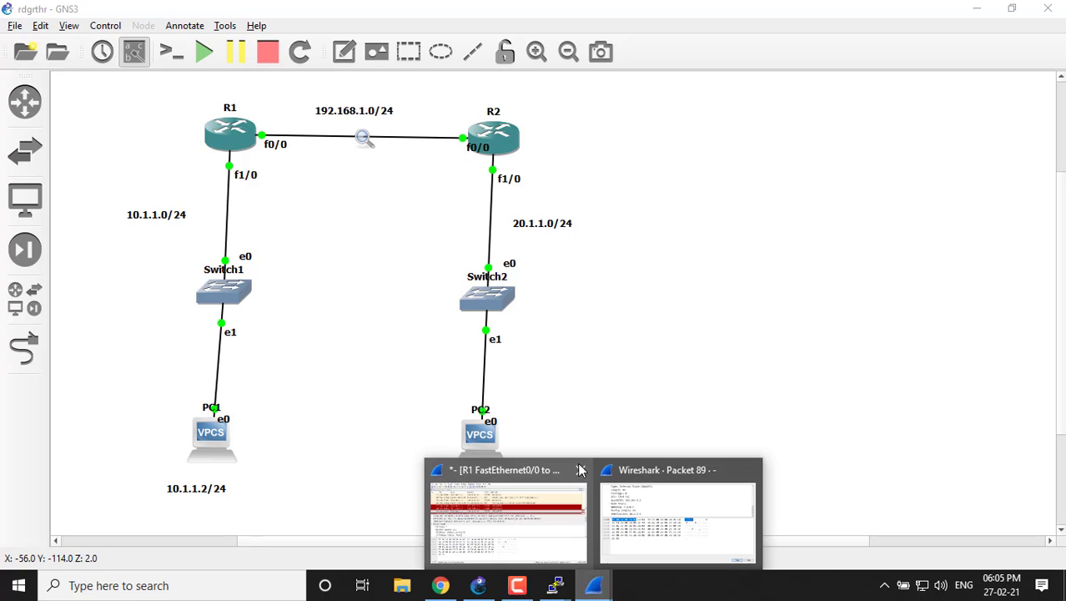
pyautogui.click(624, 516)
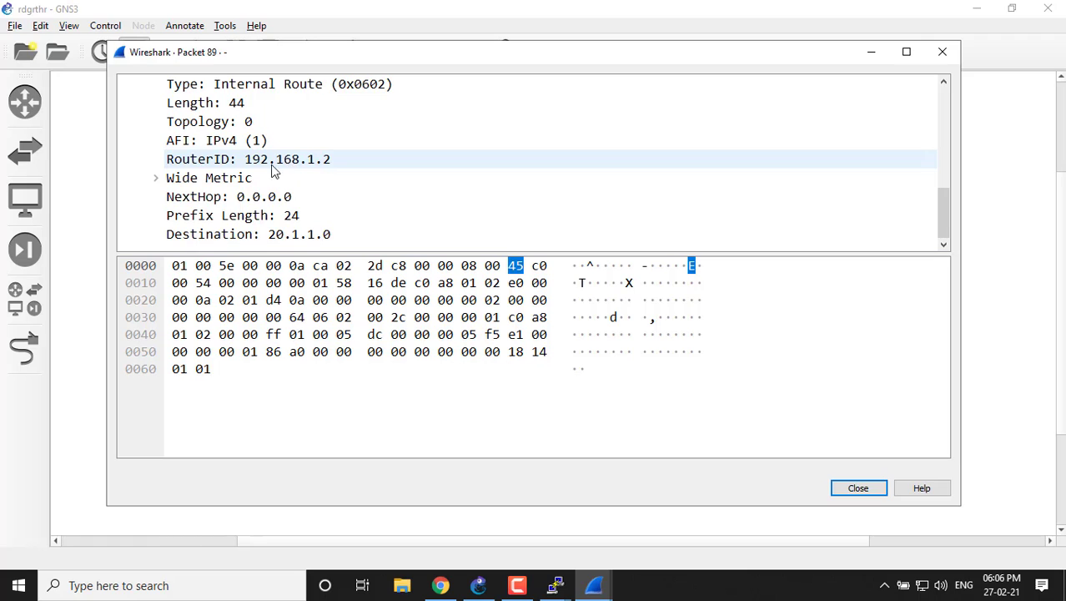
# Expand the internal route's Wide Metric and examine its reliability, load, MTU, hop count and delay fields.
pyautogui.click(156, 178)
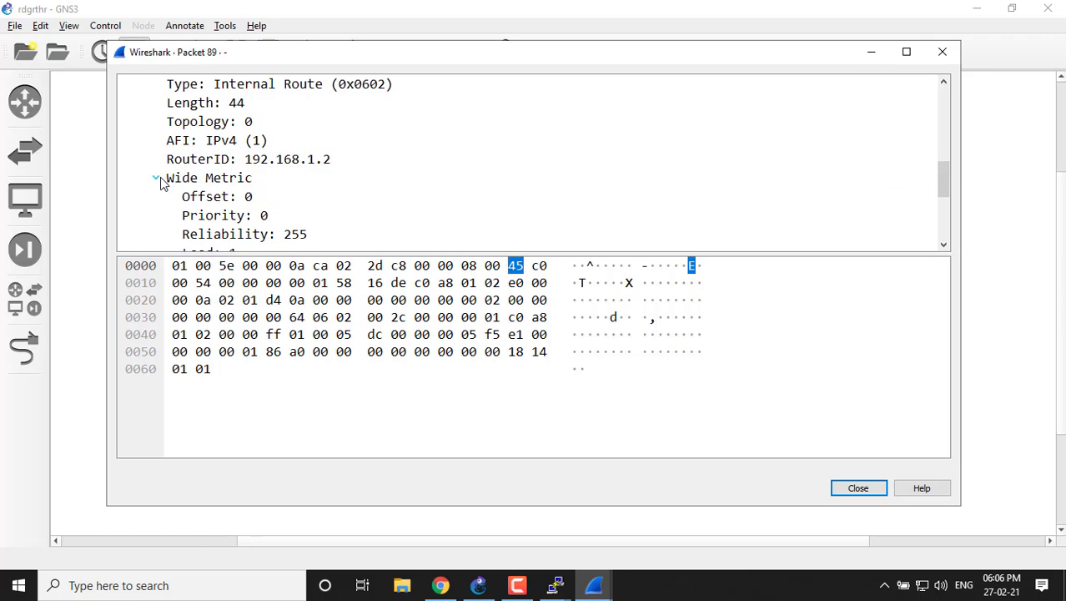
pyautogui.moveTo(935, 174); pyautogui.dragTo(939, 182)
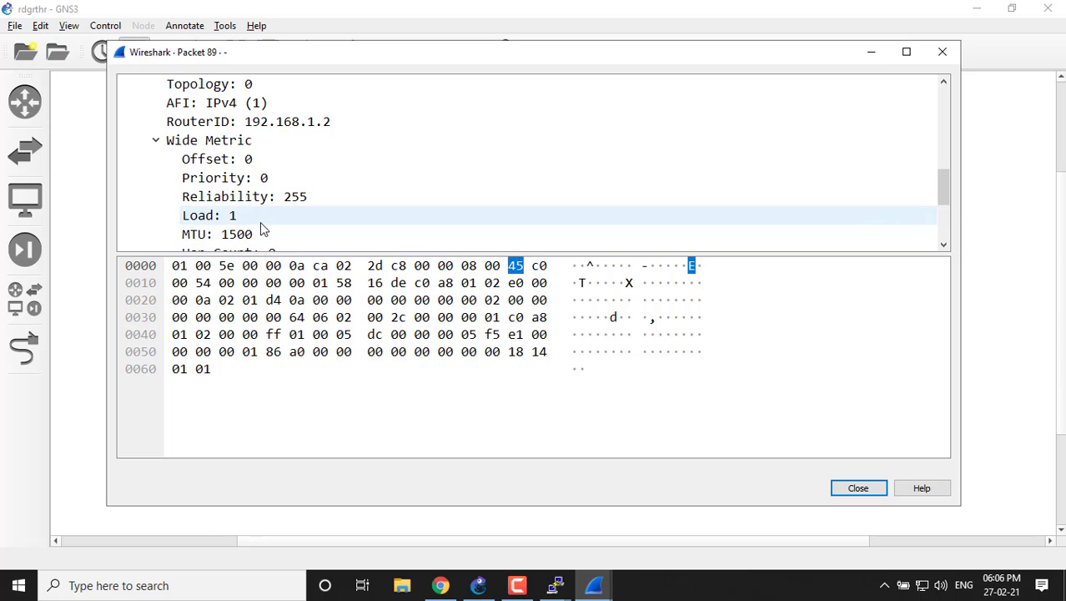
pyautogui.moveTo(943, 198); pyautogui.dragTo(943, 206)
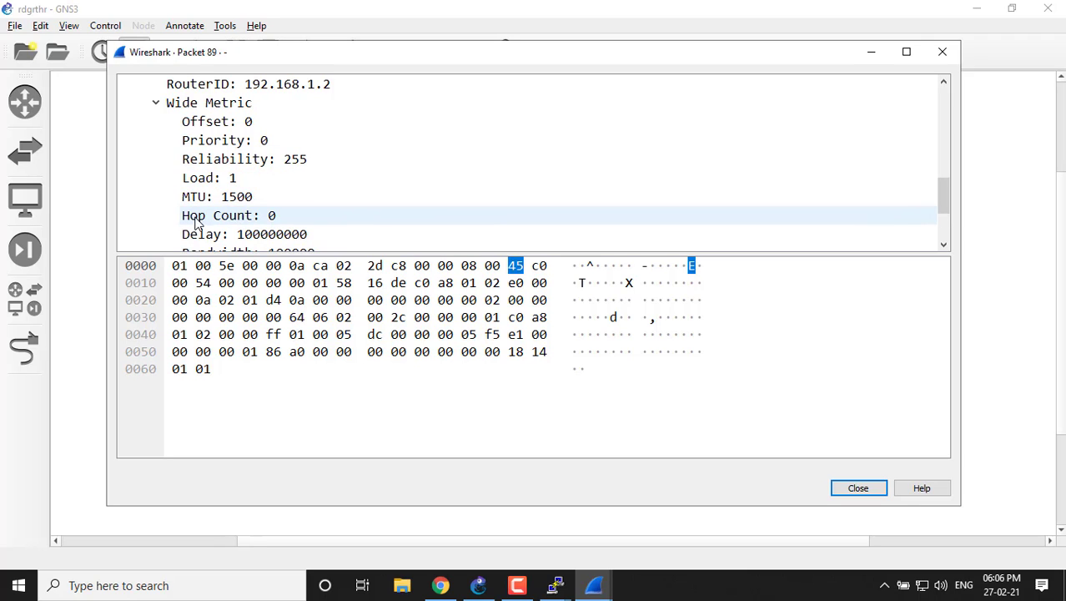
# Switch to the GNS3 topology to examine the path between R1 and R2, and return to packet 89's metric fields in Wireshark.
pyautogui.click(871, 51)
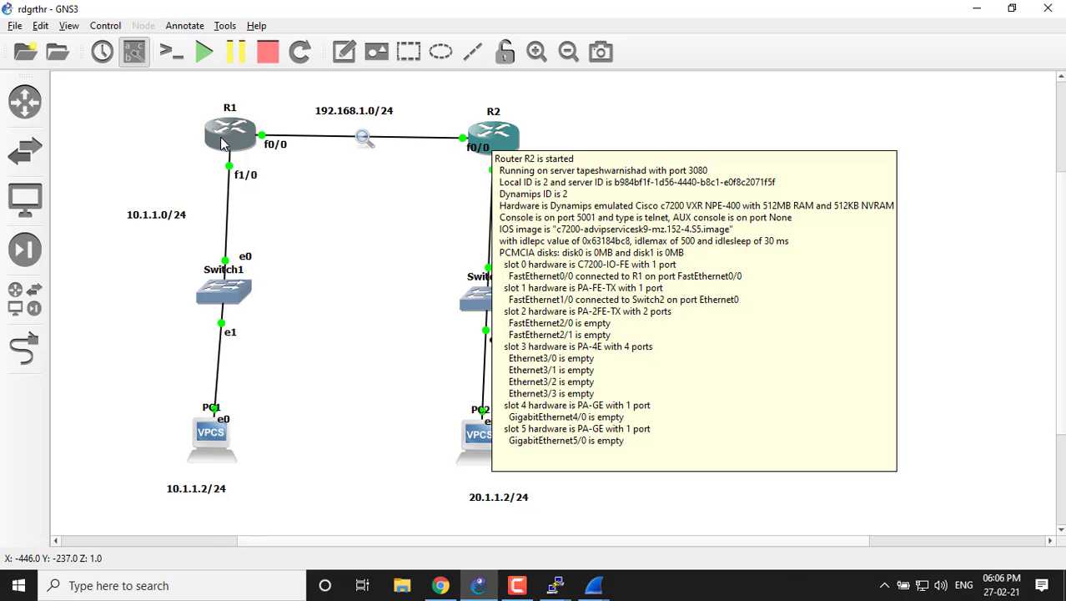
pyautogui.moveTo(226, 145)
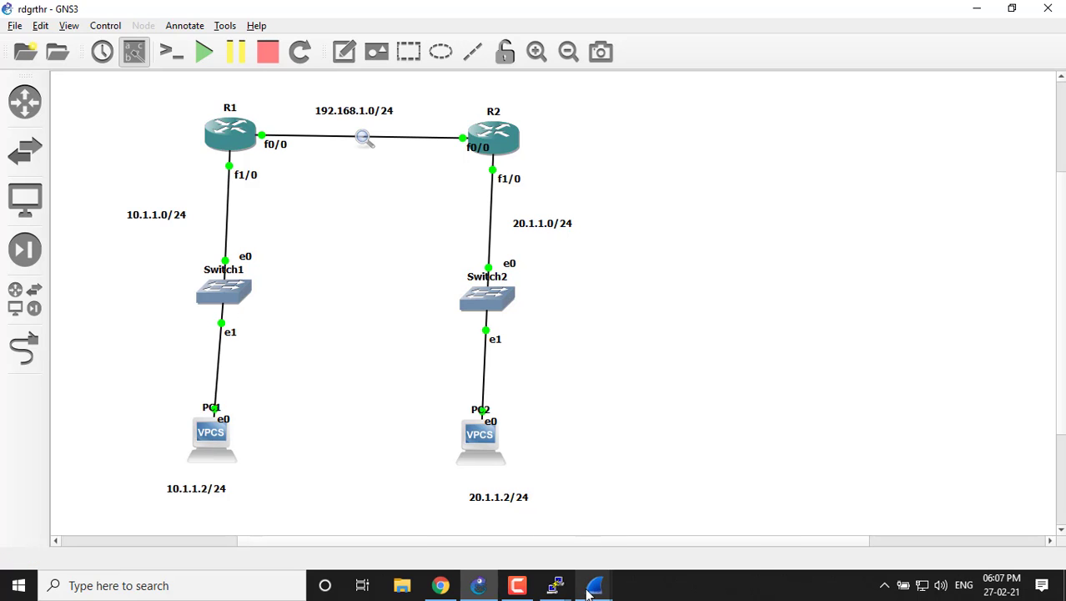
pyautogui.moveTo(589, 592)
pyautogui.click(632, 521)
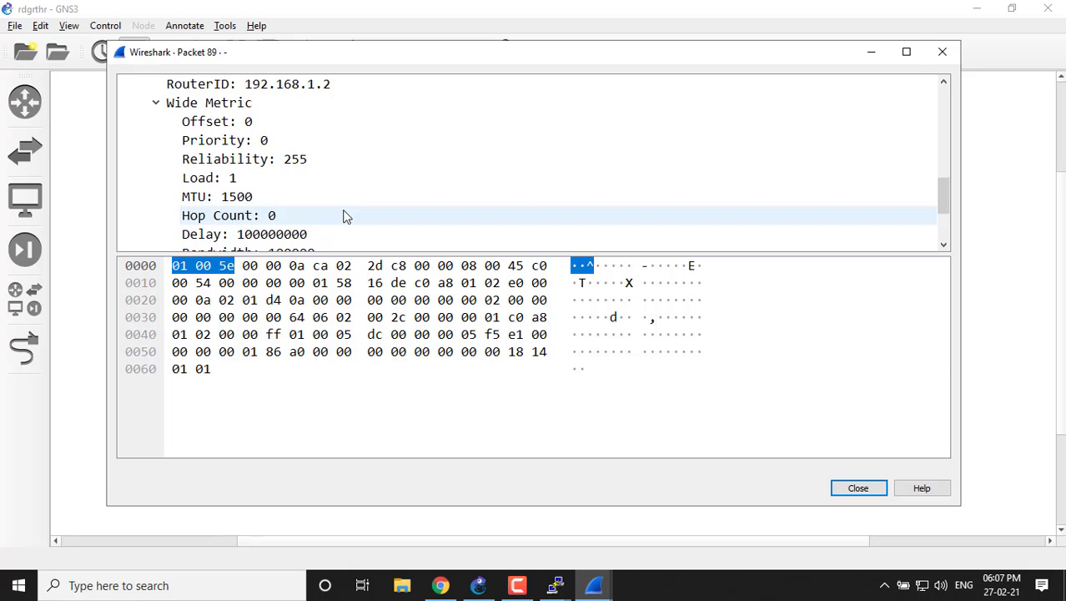
# Examine the remaining Wide Metric fields, next hop, prefix length and destination of packet 89's internal route, and close its details.
pyautogui.moveTo(944, 196); pyautogui.dragTo(882, 221)
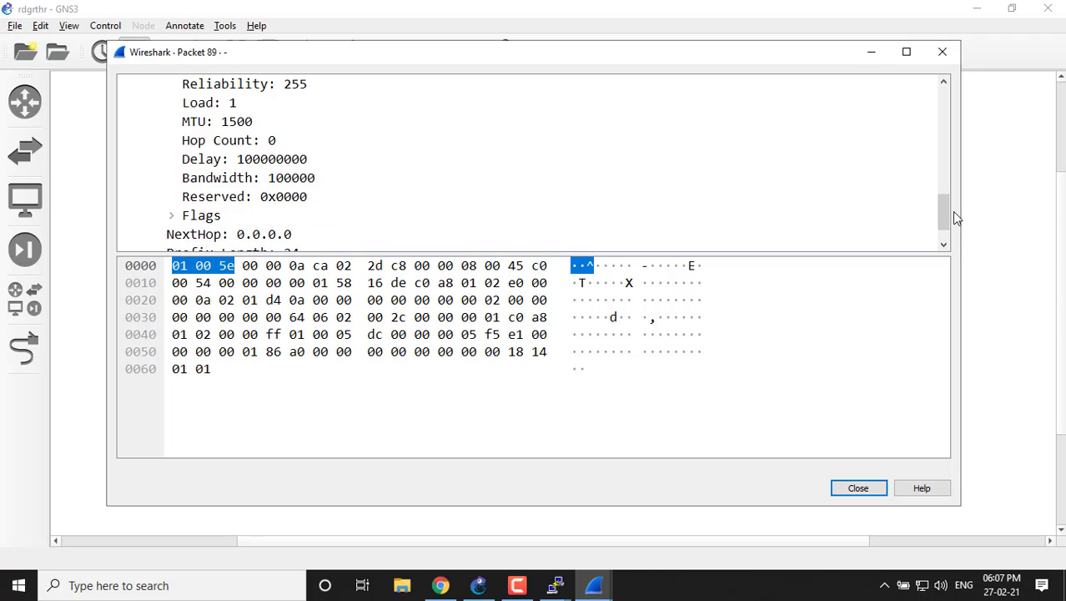
pyautogui.moveTo(943, 227); pyautogui.dragTo(940, 239)
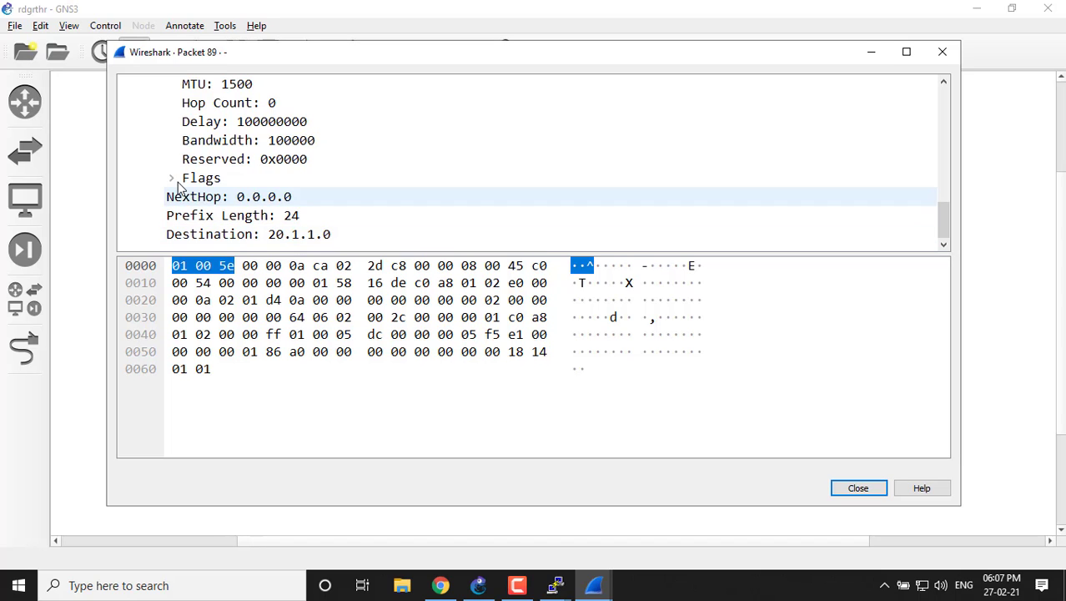
pyautogui.moveTo(943, 220); pyautogui.dragTo(944, 176)
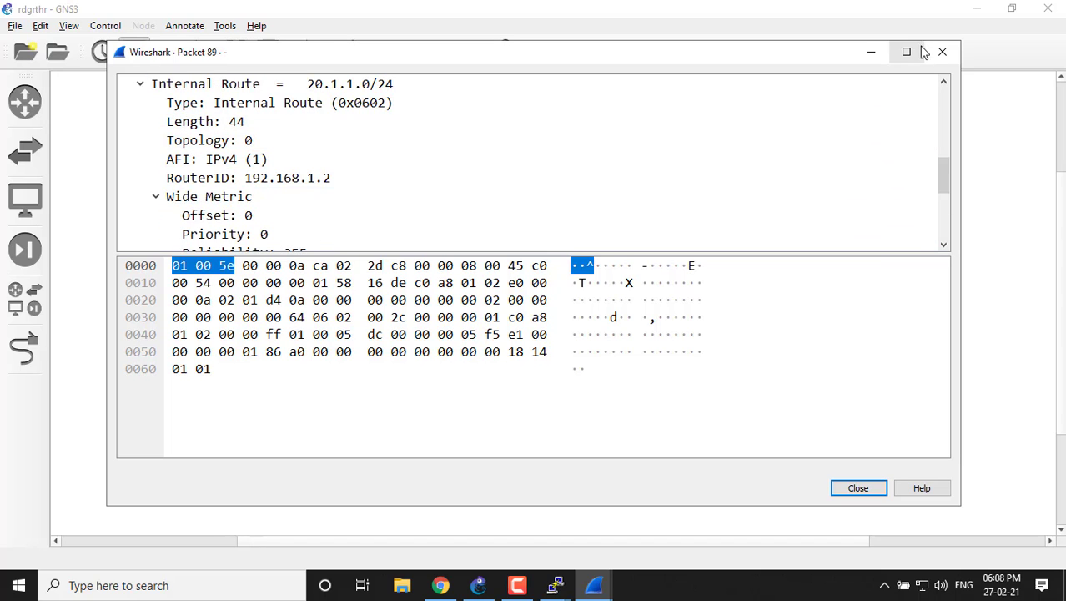
pyautogui.click(943, 53)
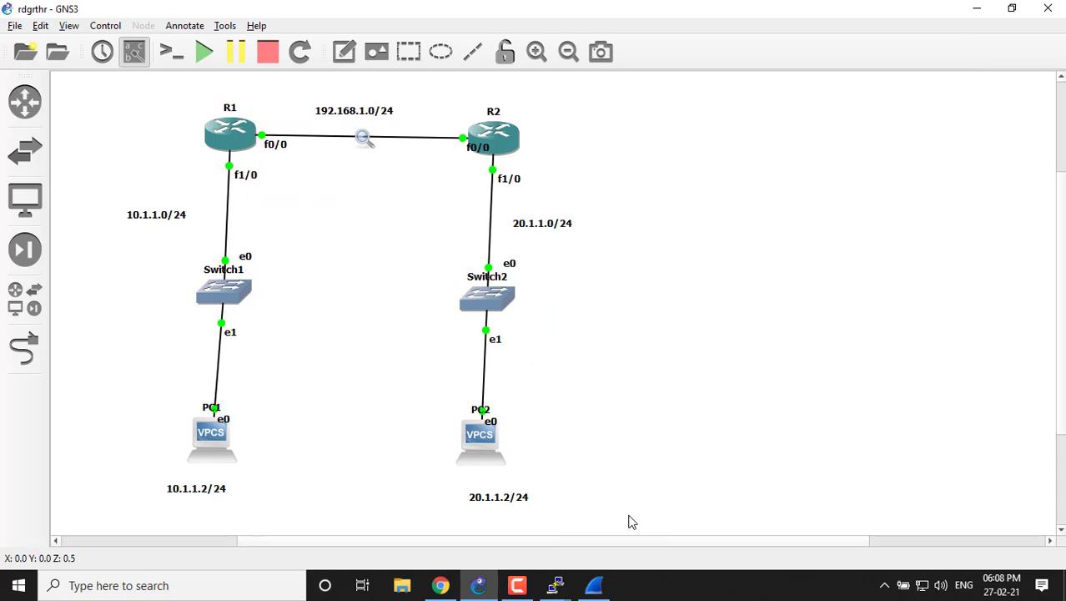
# Open EIGRP Update packet 91 from 192.168.1.1 in Wireshark and examine its internal route, Wide Metric, next hop and destination.
pyautogui.click(594, 585)
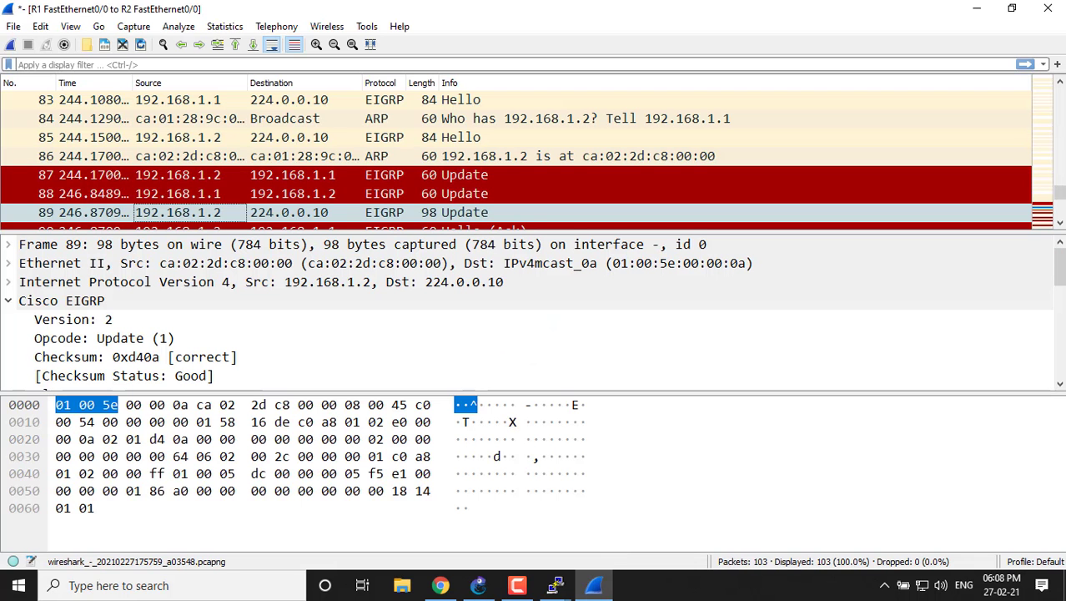
pyautogui.scroll(-2, 517, 159)
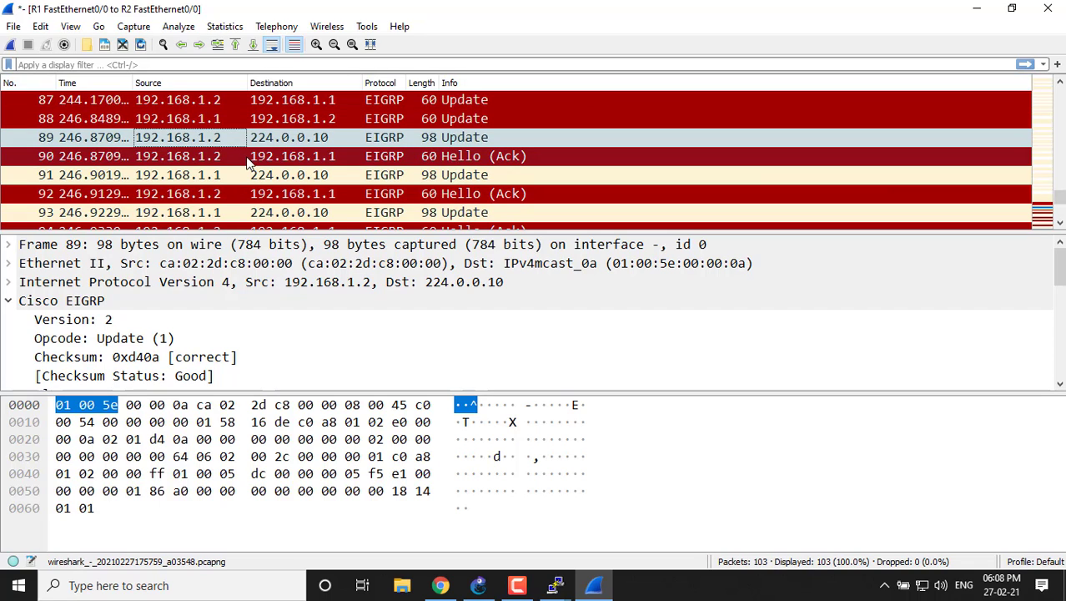
pyautogui.doubleClick(185, 180)
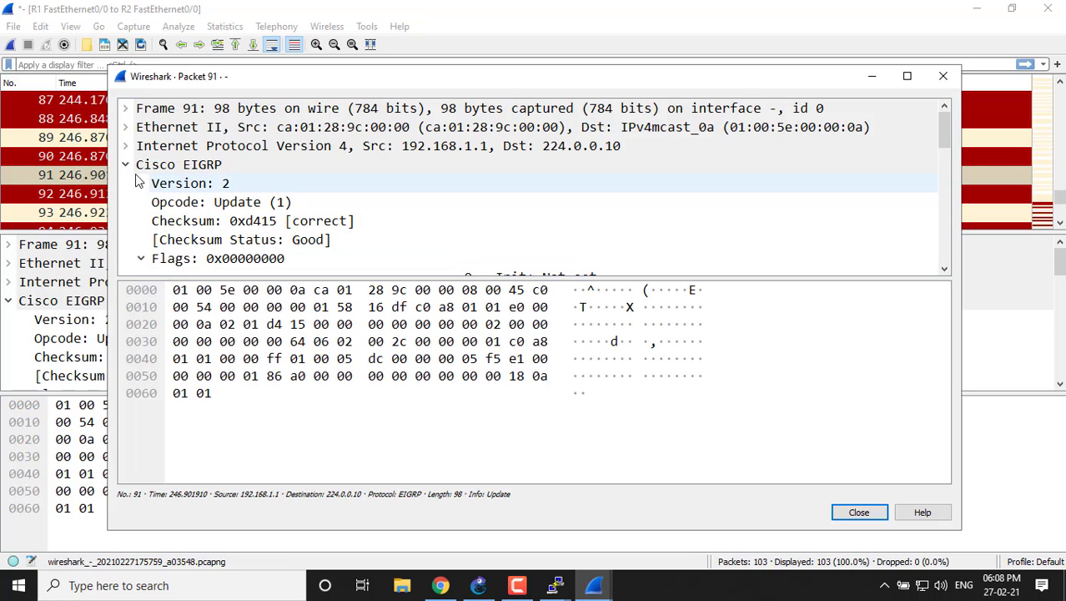
pyautogui.moveTo(945, 142); pyautogui.dragTo(943, 191)
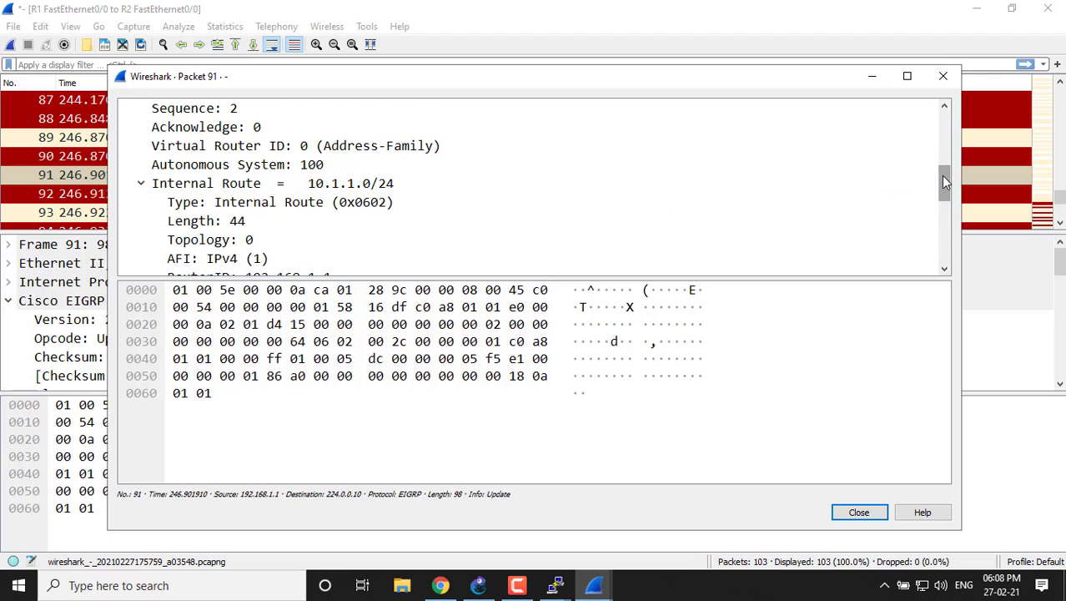
pyautogui.moveTo(943, 175); pyautogui.dragTo(945, 210)
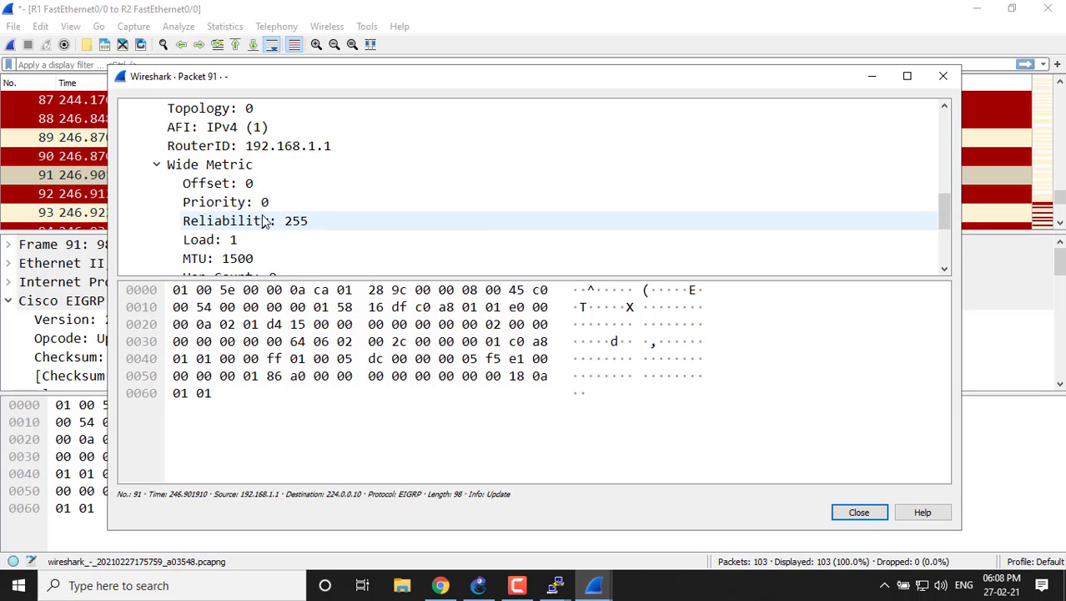
pyautogui.moveTo(946, 213); pyautogui.dragTo(939, 236)
pyautogui.moveTo(930, 220); pyautogui.dragTo(936, 239)
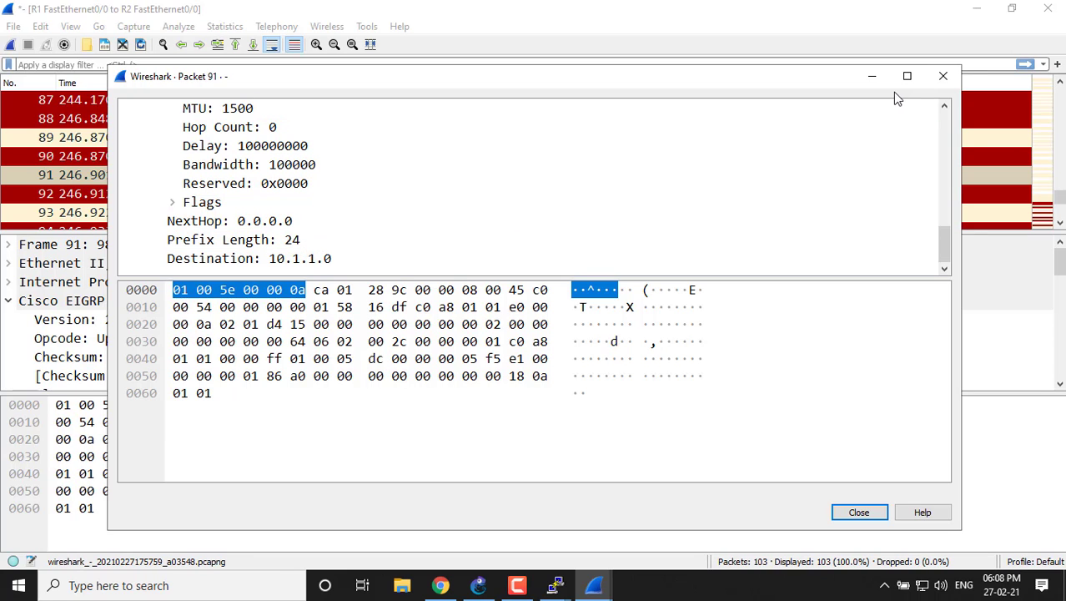
# Compare the captured updates with R1, R2 and their link in the GNS3 topology, checking the Wireshark packet list in between.
pyautogui.click(873, 77)
pyautogui.click(977, 9)
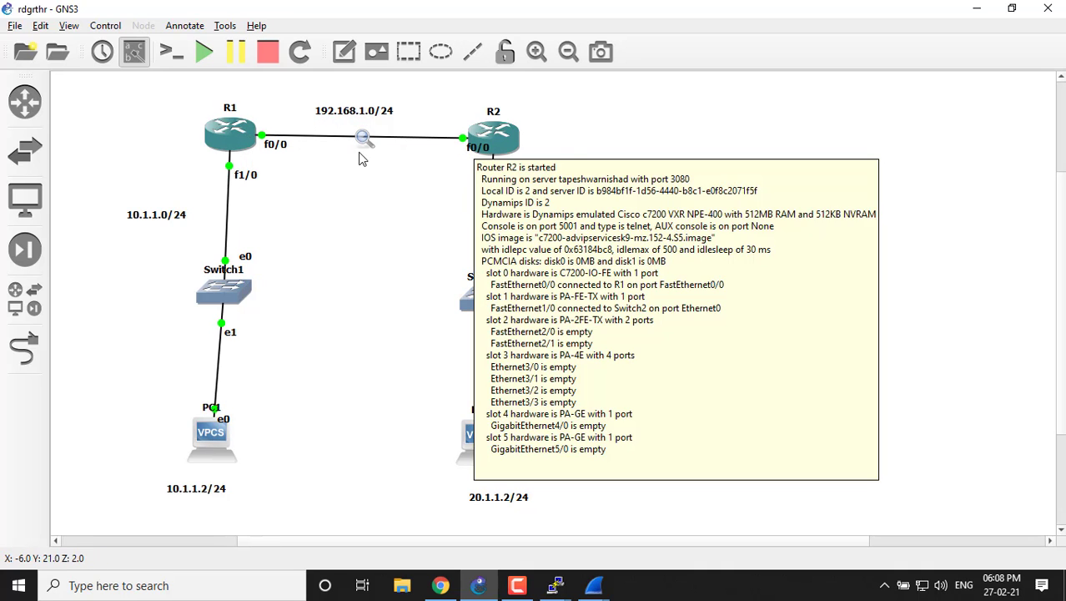
pyautogui.moveTo(238, 152)
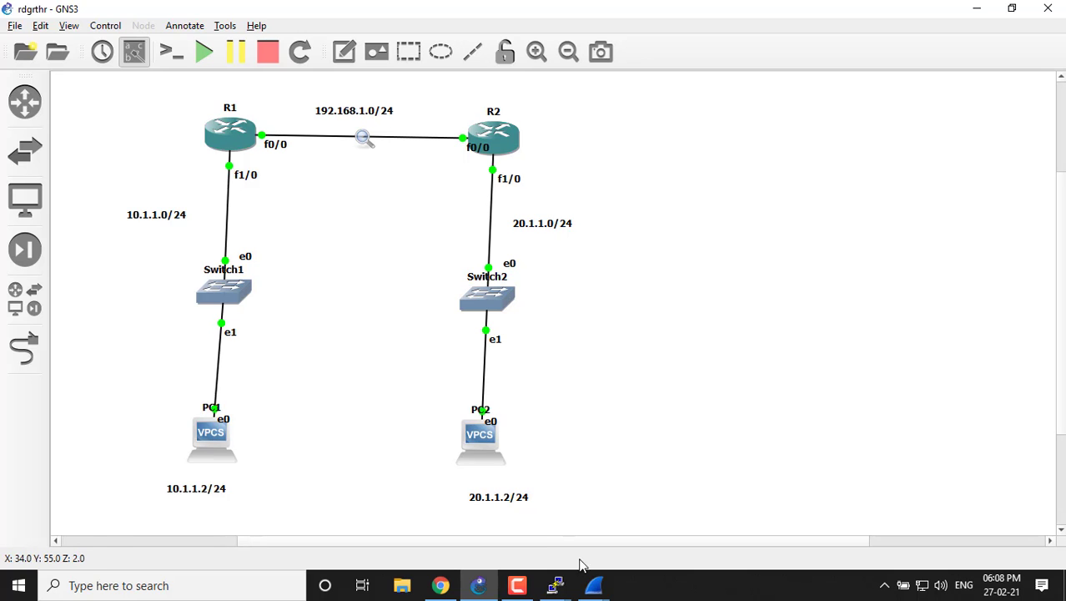
pyautogui.moveTo(594, 585)
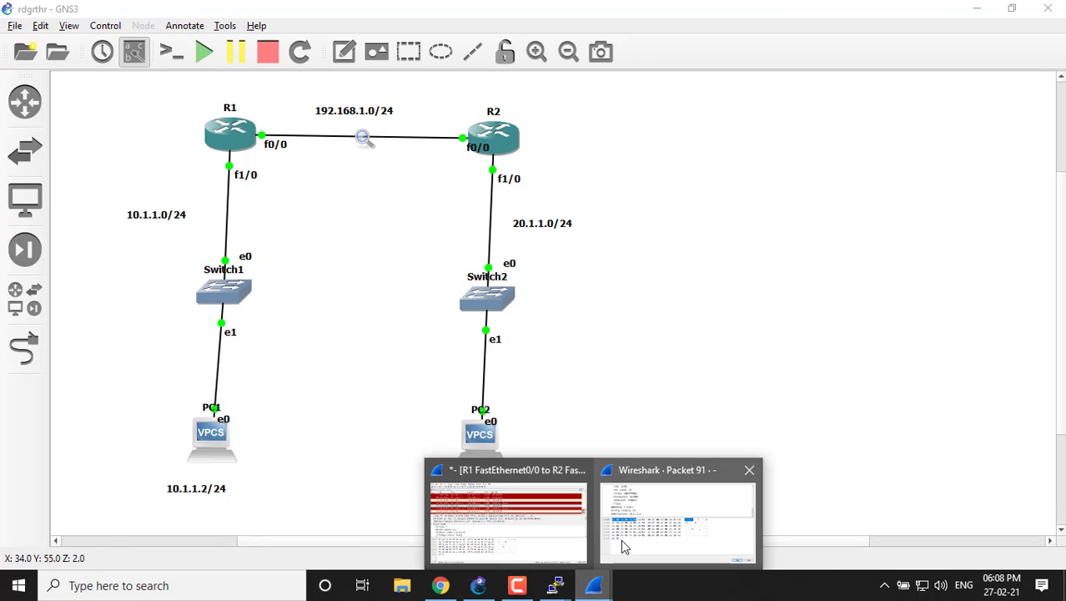
pyautogui.click(513, 517)
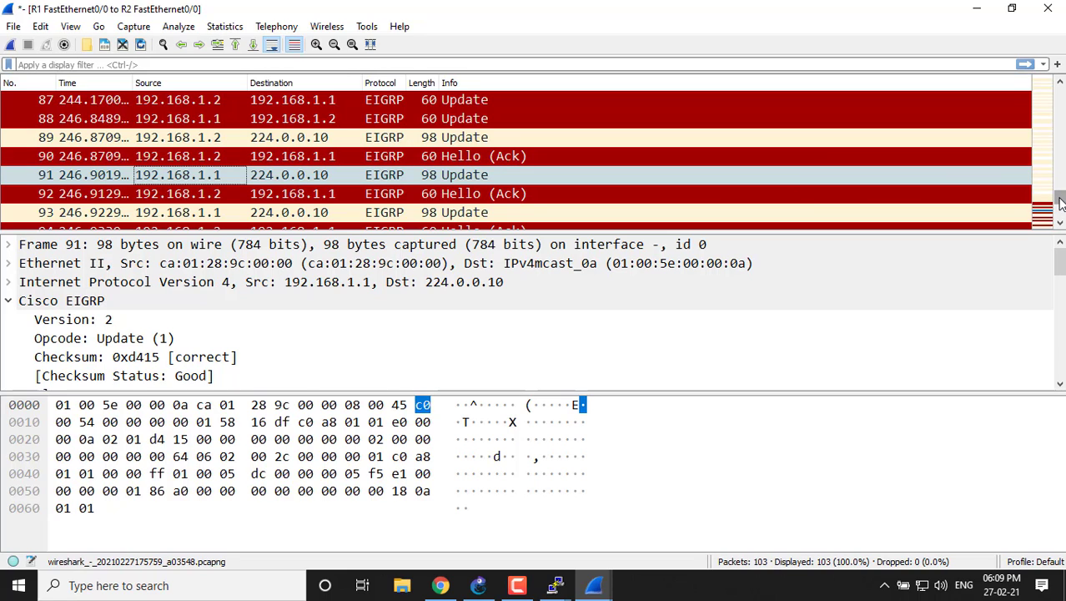
pyautogui.click(978, 9)
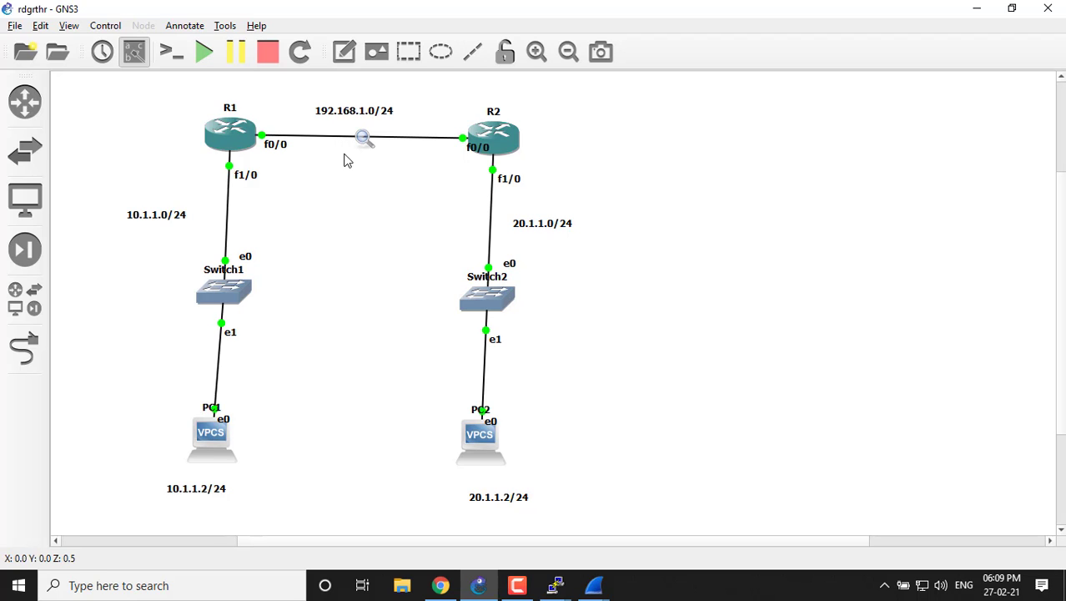
pyautogui.click(599, 586)
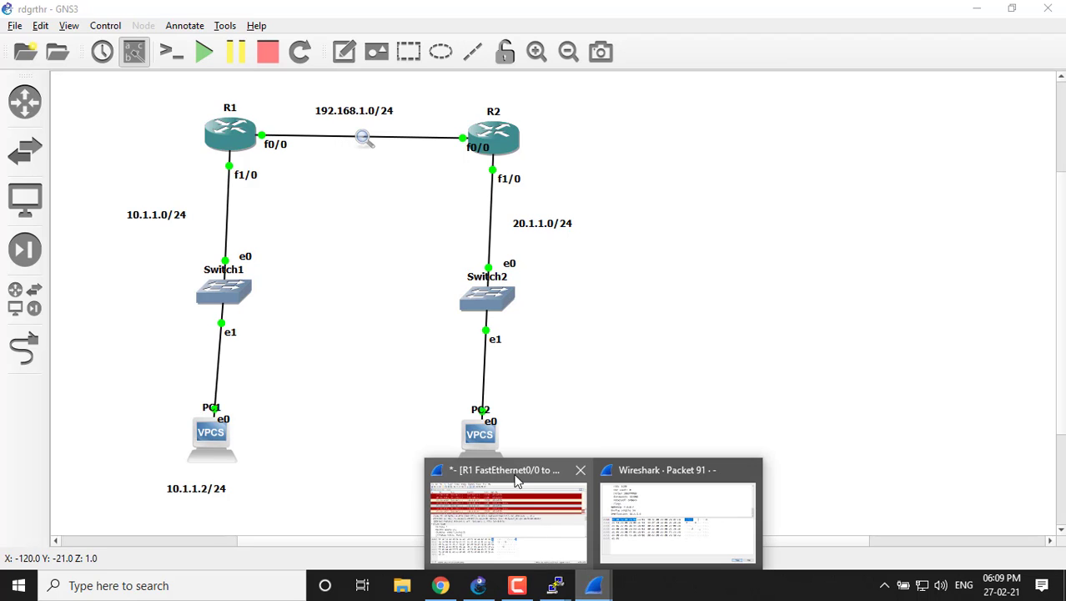
pyautogui.click(571, 249)
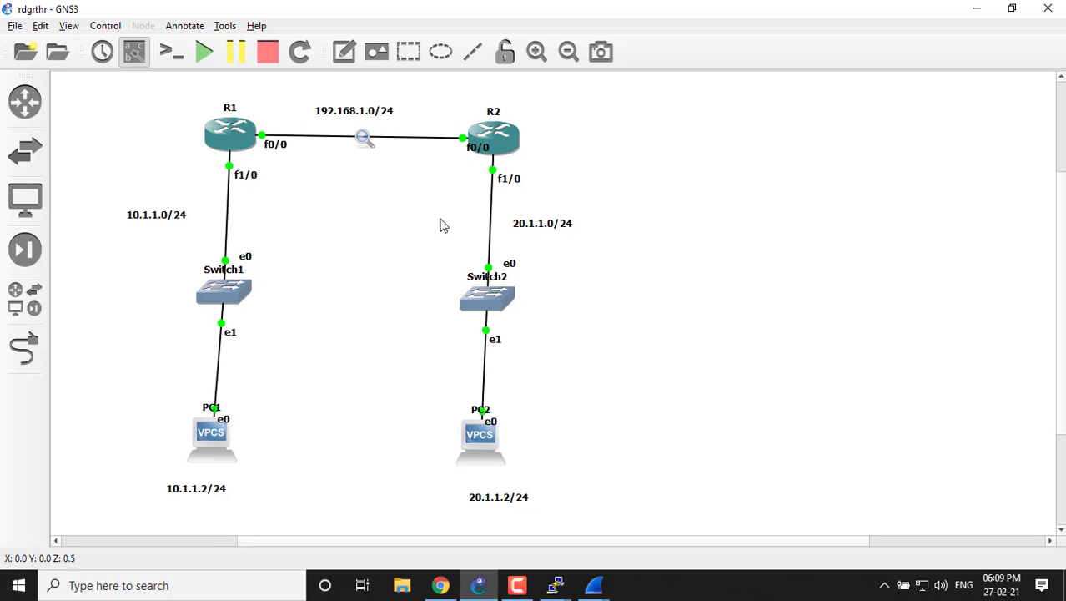
# Switch to R1's PuTTY console and display its routing table with "sho ip route".
pyautogui.click(555, 585)
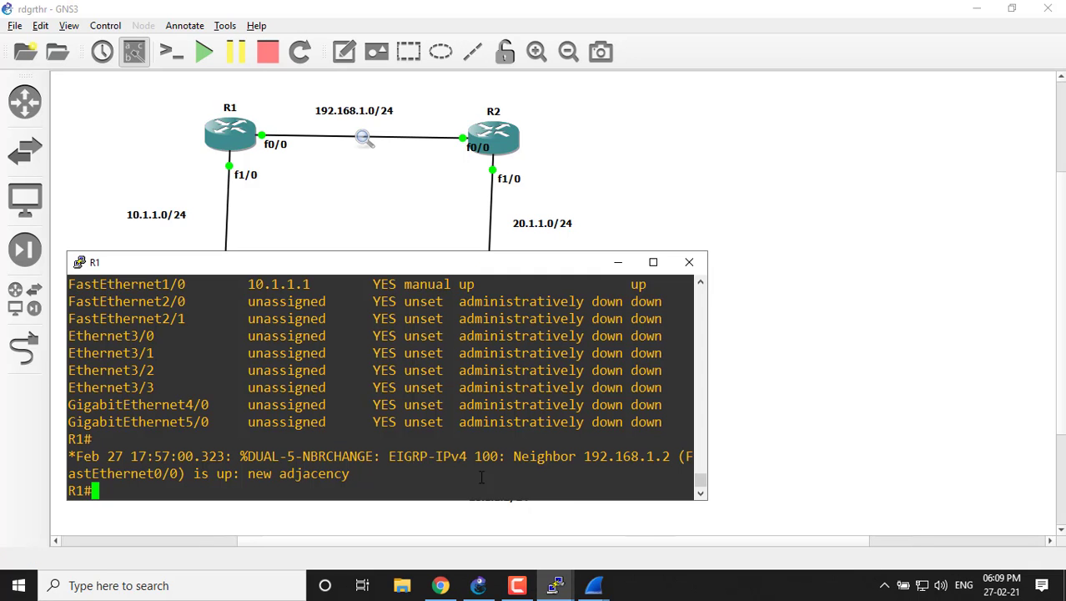
pyautogui.click(659, 517)
pyautogui.write('sho ip rou')
pyautogui.press('Tab')
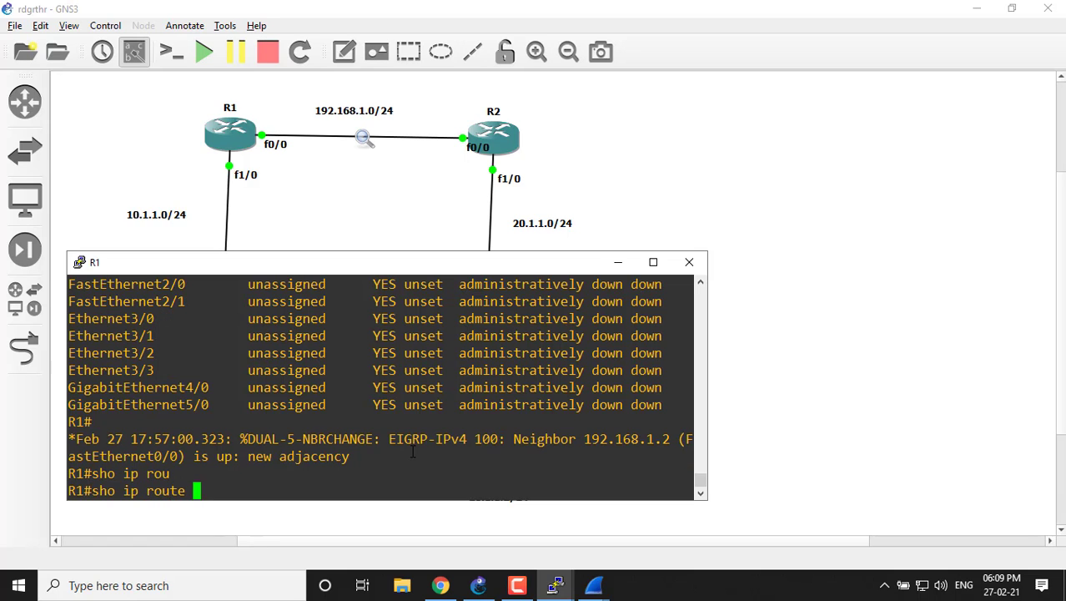
pyautogui.press('Return')
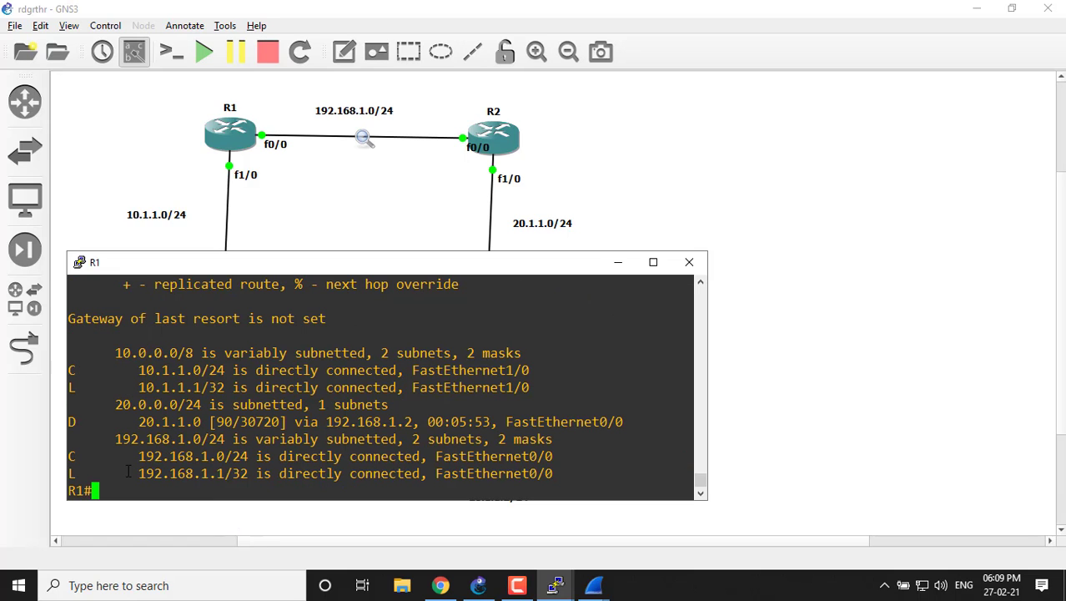
# Highlight the 20.0.0.0/24 network, next hop and exit interface of the EIGRP route in R1's routing table.
pyautogui.moveTo(118, 406); pyautogui.dragTo(197, 404)
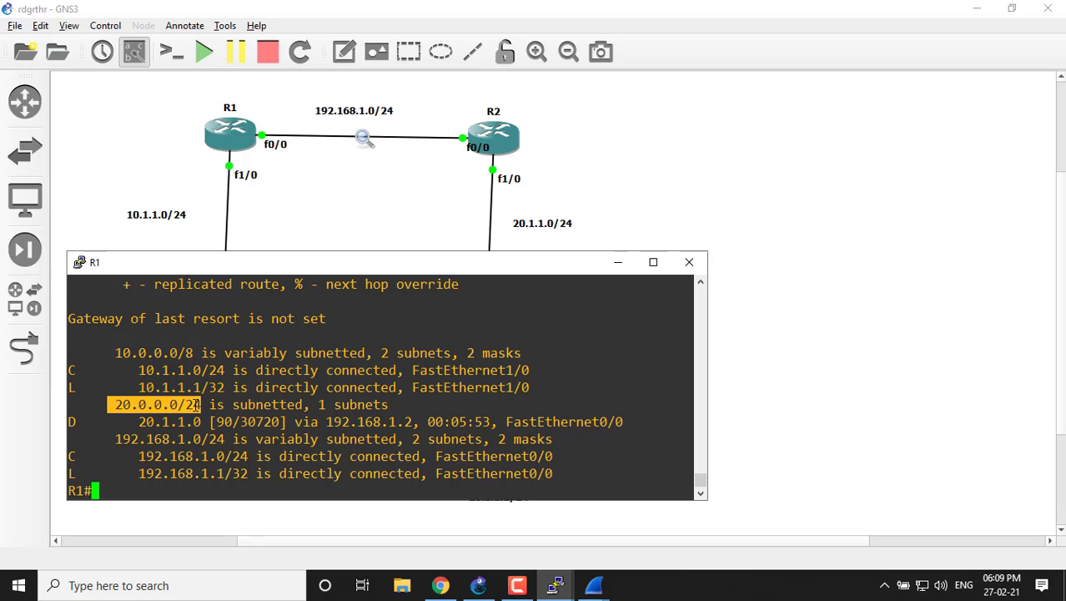
pyautogui.moveTo(131, 422); pyautogui.dragTo(413, 422)
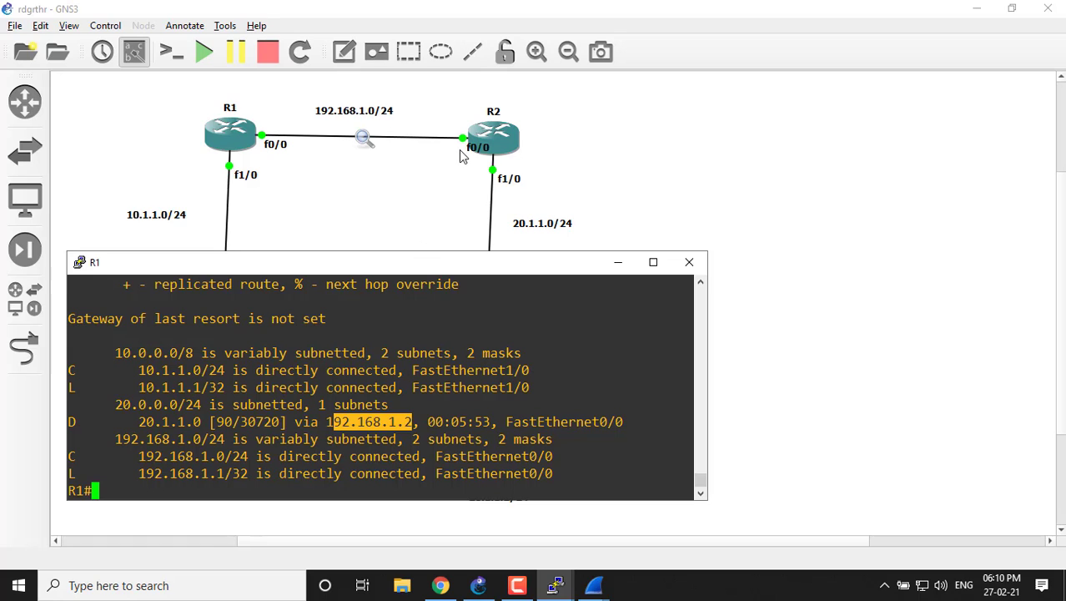
pyautogui.moveTo(506, 422); pyautogui.dragTo(624, 422)
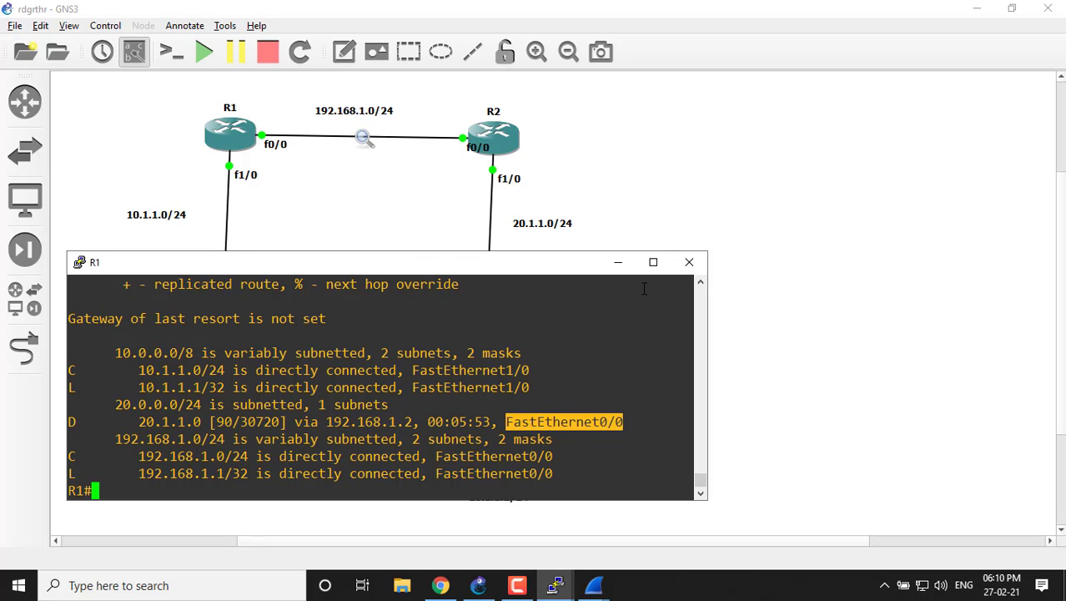
# Maximize R1's console, add blank prompt lines below the routing table, and re-examine the EIGRP route's network and next hop.
pyautogui.click(649, 262)
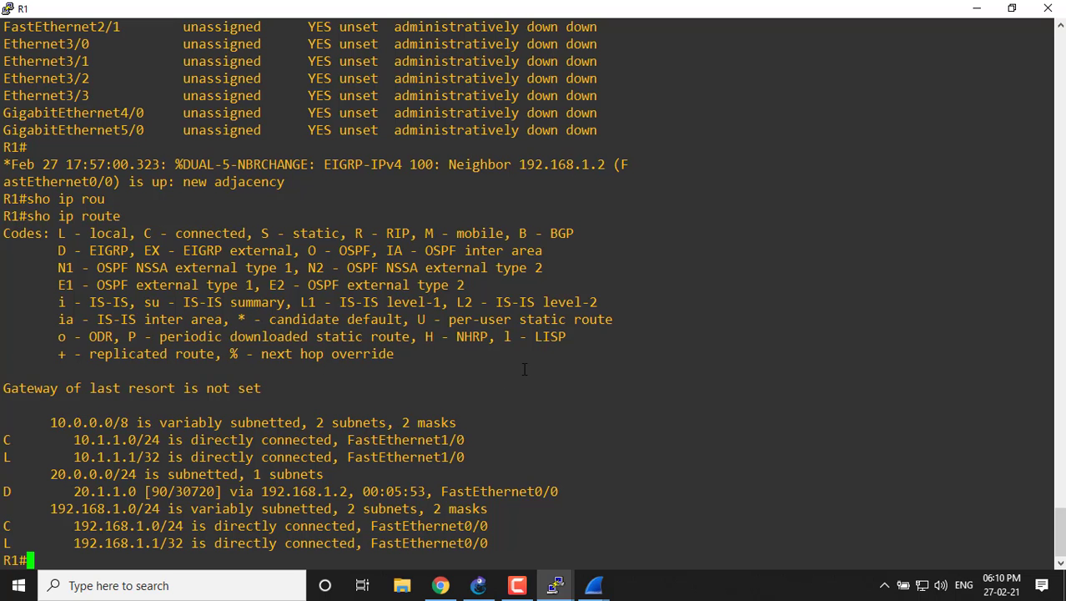
pyautogui.press('Return')
pyautogui.press('Return')
pyautogui.press('Return')
pyautogui.press('Return')
pyautogui.press('Return')
pyautogui.press('Return')
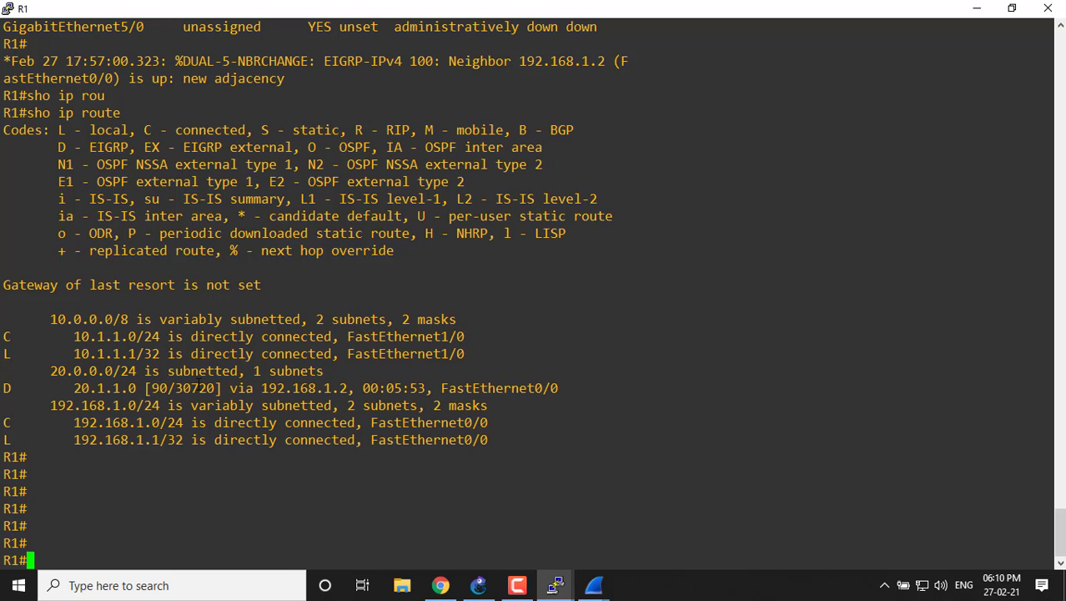
pyautogui.moveTo(58, 373); pyautogui.dragTo(123, 374)
pyautogui.moveTo(64, 392); pyautogui.dragTo(351, 390)
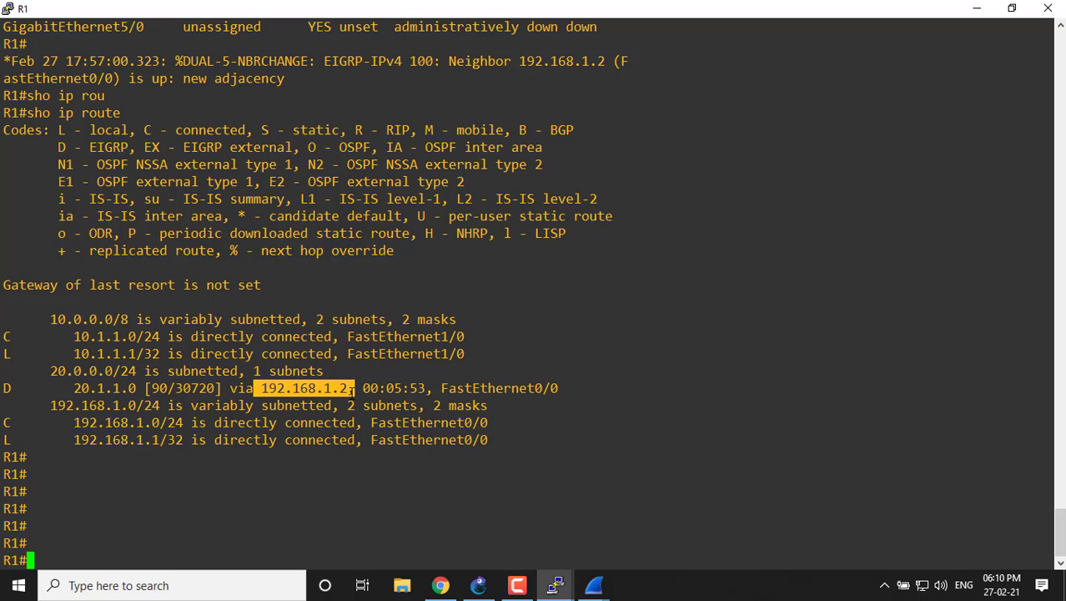
# Display R1's EIGRP topology table with "sho ip eigrp topology".
pyautogui.click(136, 486)
pyautogui.write('sh')
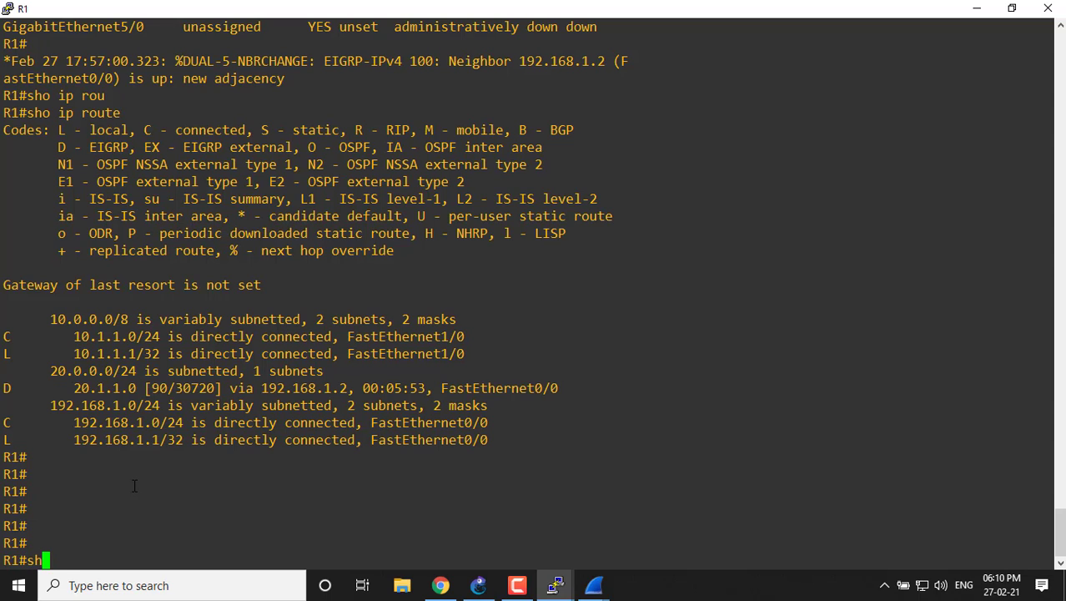
pyautogui.write('o ip ei')
pyautogui.press('Tab')
pyautogui.write('to')
pyautogui.press('Tab')
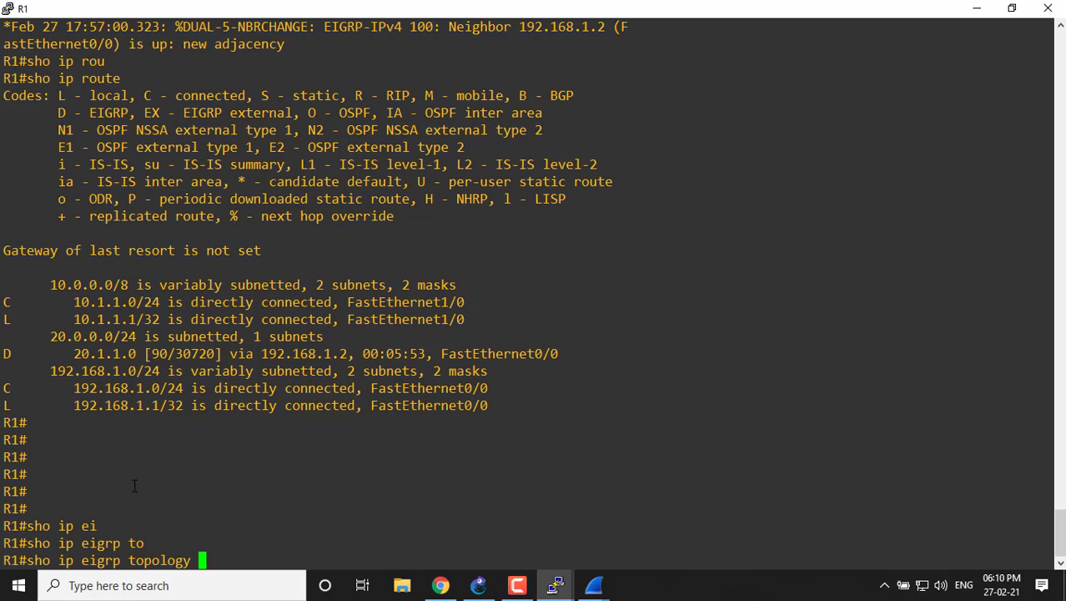
pyautogui.press('Return')
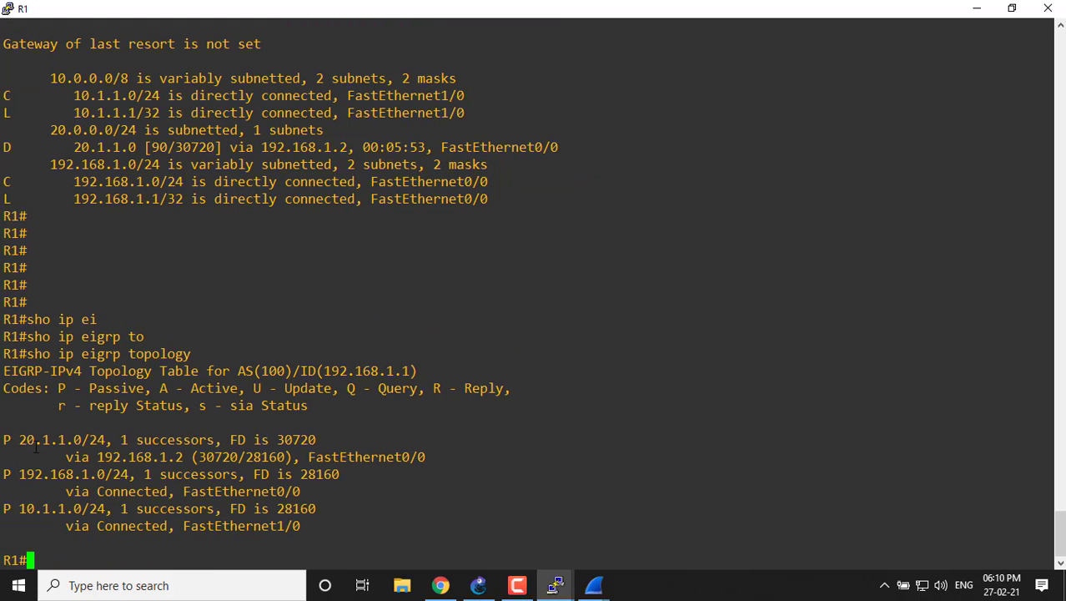
# Examine the successor count, feasible distance, next hop and distance pair of the 20.1.1.0/24 entry in R1's EIGRP topology table.
pyautogui.moveTo(23, 448); pyautogui.dragTo(127, 440)
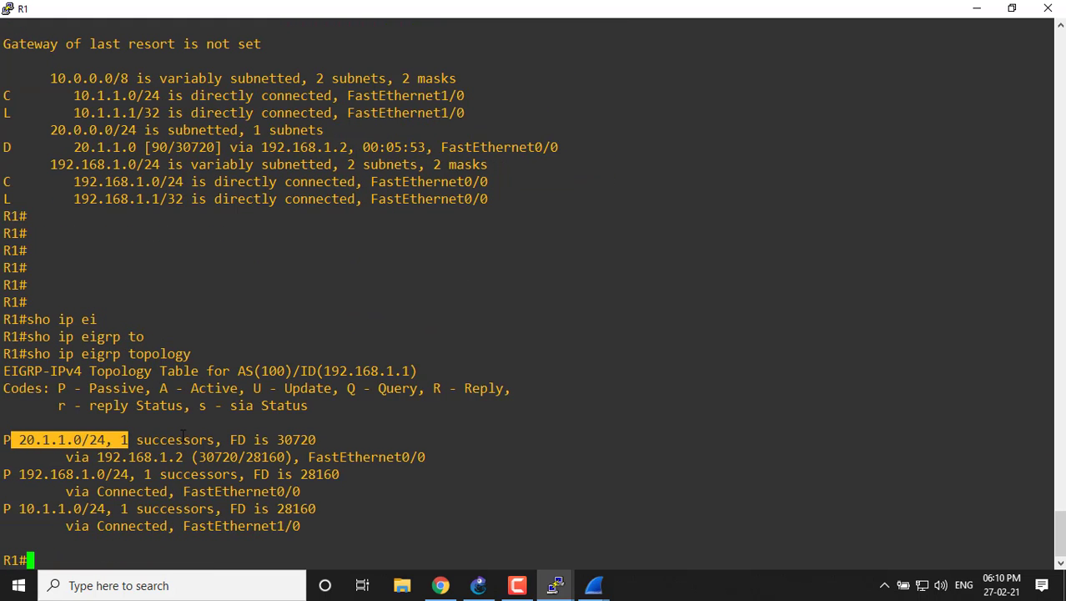
pyautogui.moveTo(231, 440); pyautogui.dragTo(320, 441)
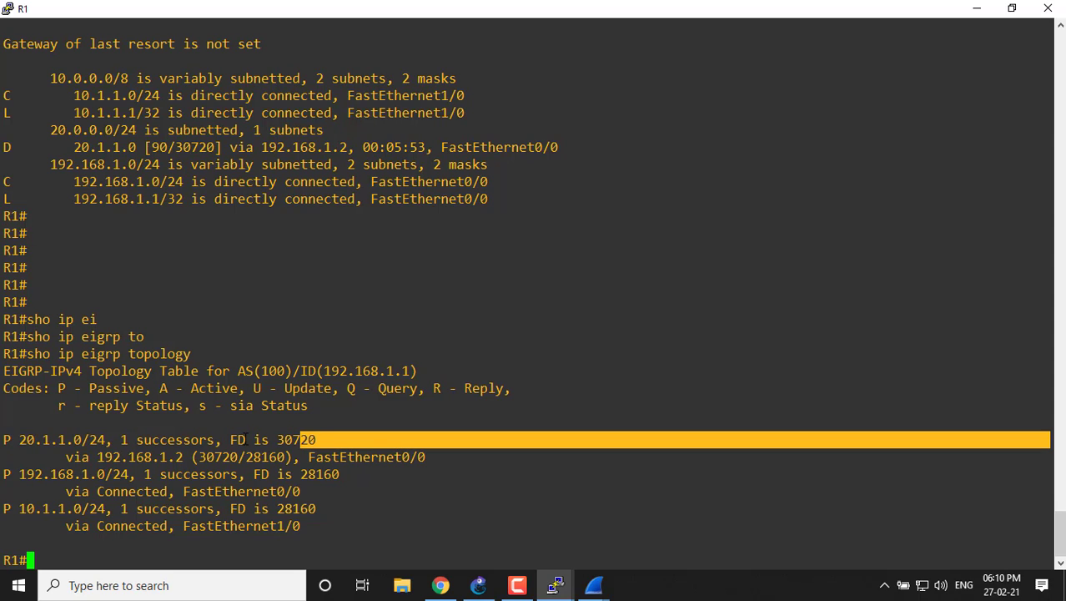
pyautogui.moveTo(57, 460); pyautogui.dragTo(218, 457)
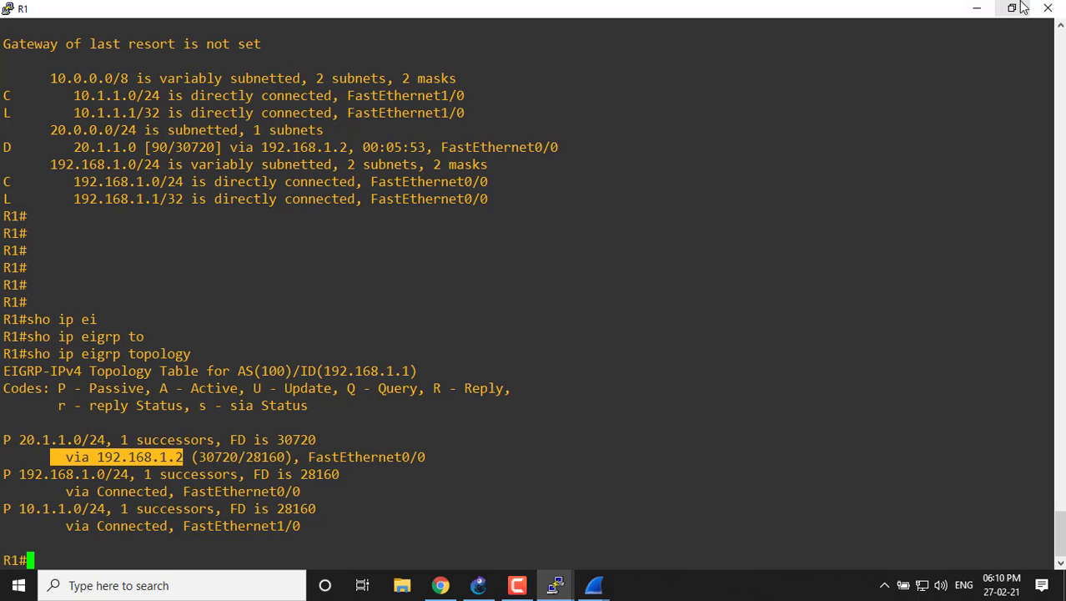
pyautogui.moveTo(192, 457); pyautogui.dragTo(277, 460)
pyautogui.click(306, 457)
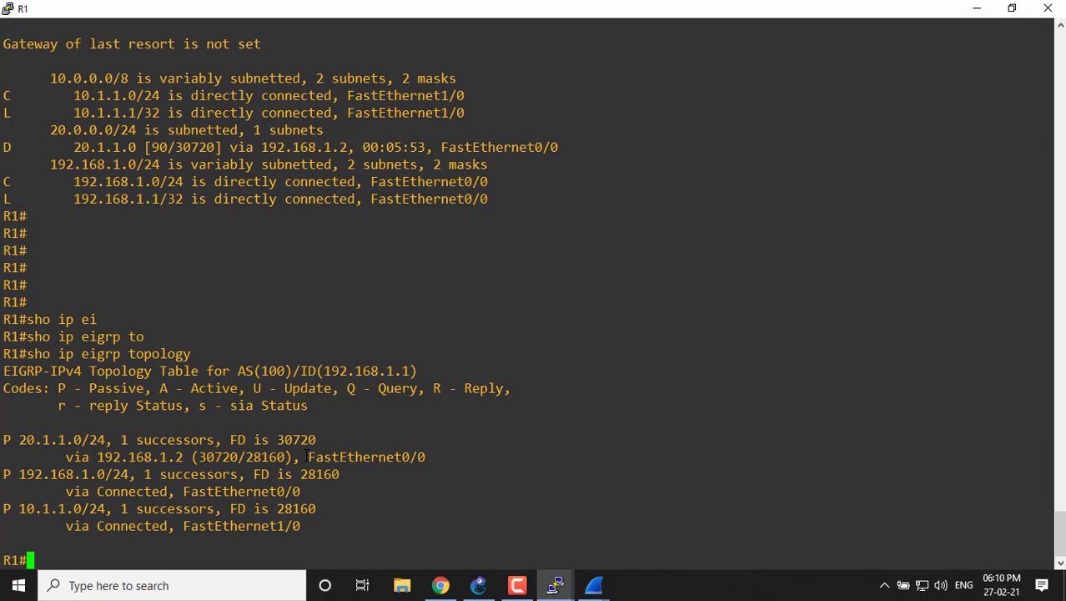
pyautogui.moveTo(200, 459); pyautogui.dragTo(247, 458)
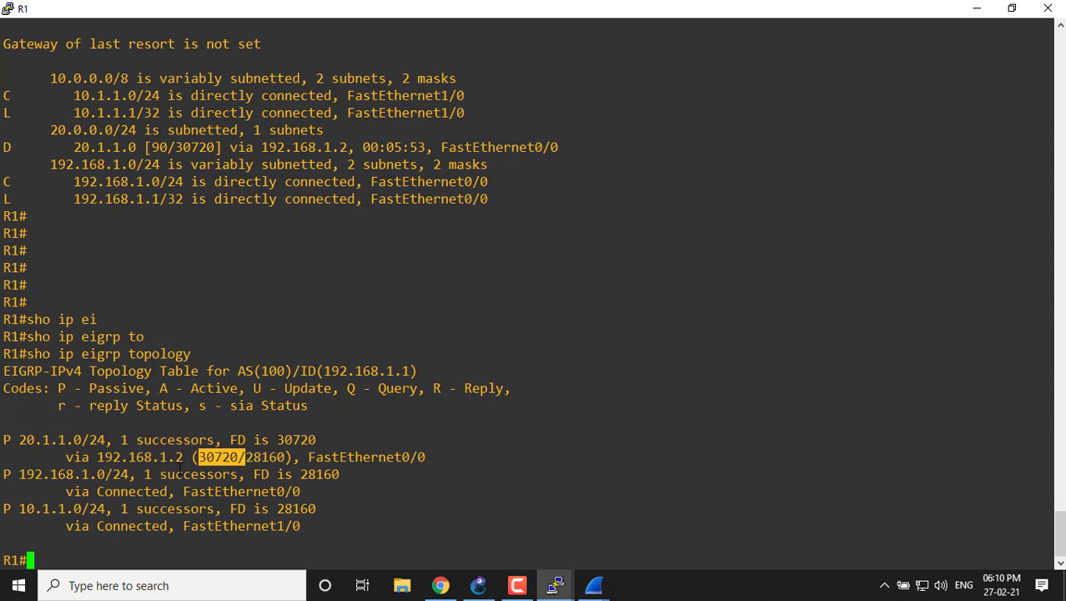
# Highlight the successor count and next hop of the 20.1.1.0/24 entry in R1's EIGRP topology table.
pyautogui.click(182, 460)
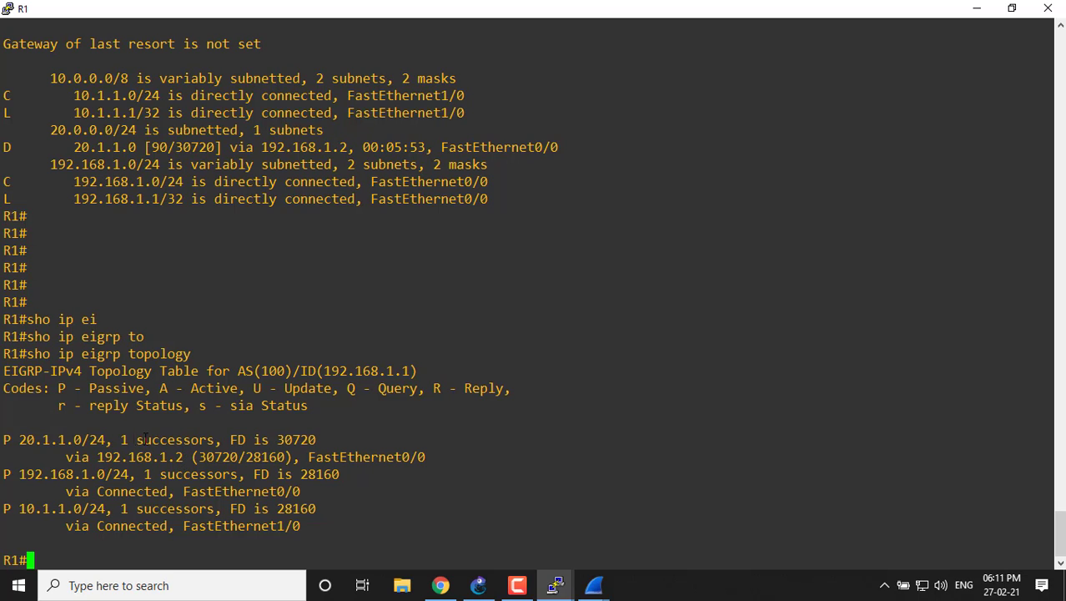
pyautogui.moveTo(128, 440); pyautogui.dragTo(175, 440)
pyautogui.moveTo(59, 457); pyautogui.dragTo(184, 456)
pyautogui.click(336, 497)
# Display R1's EIGRP neighbor table with "sho ip eigrp neighbors".
pyautogui.press('Up')
pyautogui.press('BackSpace')
pyautogui.press('BackSpace')
pyautogui.press('BackSpace')
pyautogui.press('BackSpace')
pyautogui.press('BackSpace')
pyautogui.press('BackSpace')
pyautogui.press('BackSpace')
pyautogui.press('BackSpace')
pyautogui.press('BackSpace')
pyautogui.press('BackSpace')
pyautogui.press('BackSpace')
pyautogui.press('BackSpace')
pyautogui.press('BackSpace')
pyautogui.press('BackSpace')
pyautogui.press('BackSpace')
pyautogui.press('BackSpace')
pyautogui.press('BackSpace')
pyautogui.press('BackSpace')
pyautogui.press('BackSpace')
pyautogui.press('BackSpace')
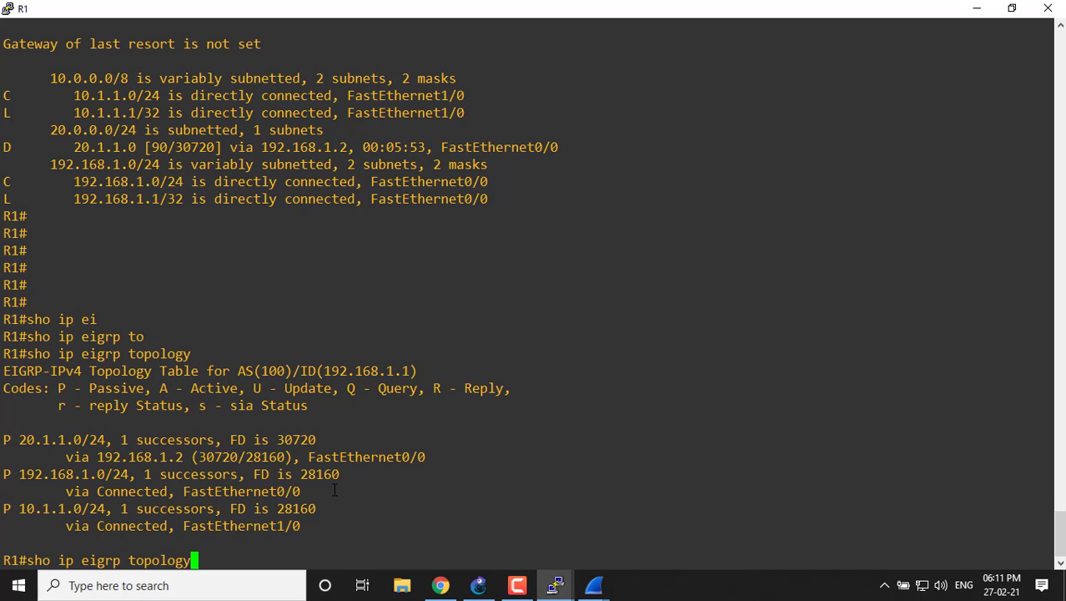
pyautogui.write('s')
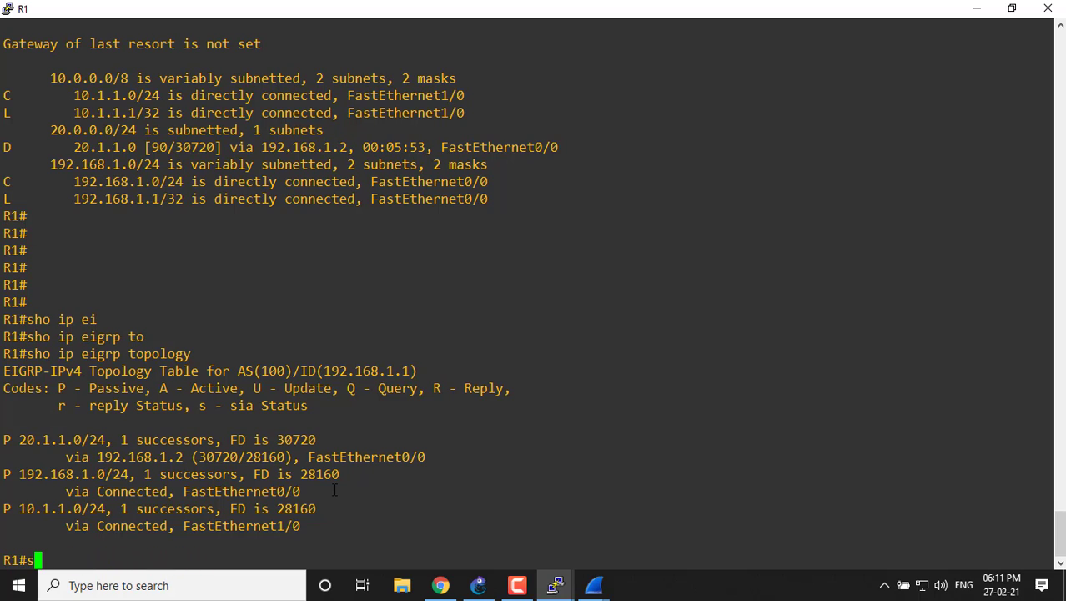
pyautogui.write('ho ip ei')
pyautogui.press('Tab')
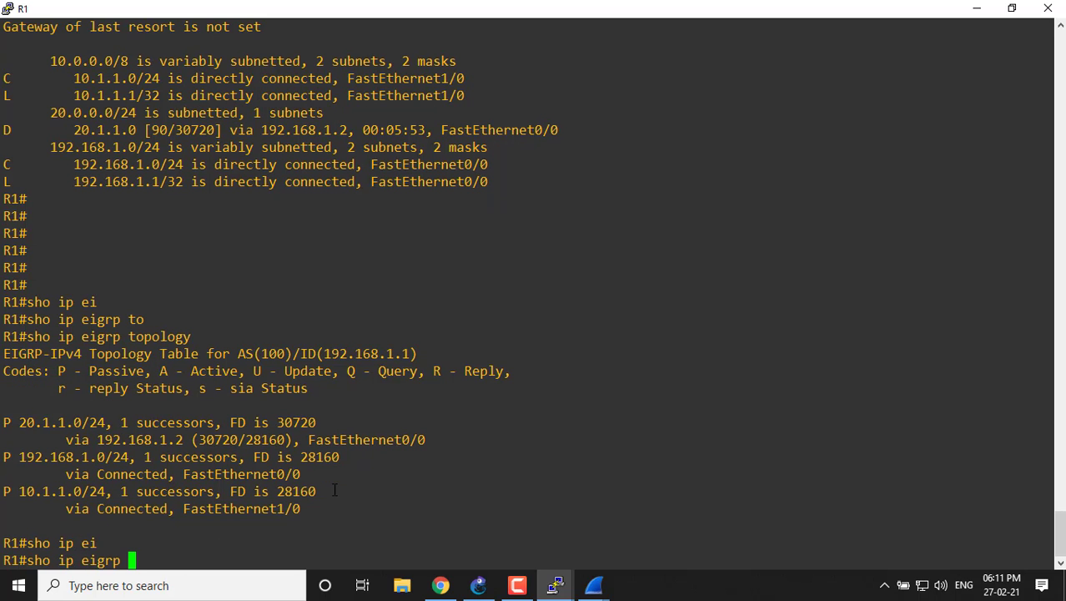
pyautogui.write('ne')
pyautogui.press('Tab')
pyautogui.press('Return')
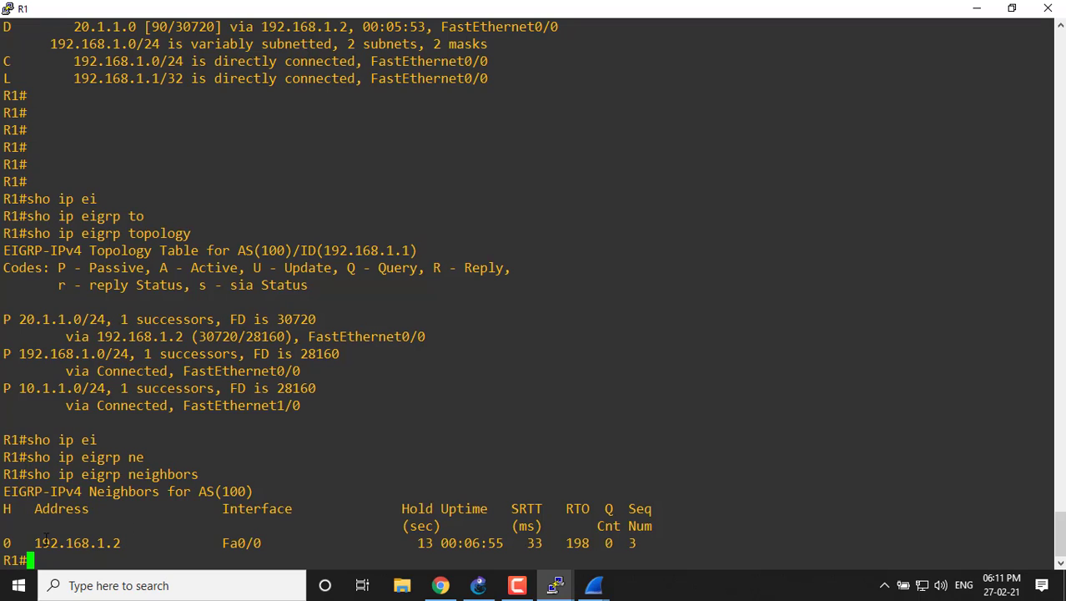
# Highlight the neighbor's address, interface and hold time in R1's neighbor table, restoring the console to its smaller window size.
pyautogui.moveTo(37, 541); pyautogui.dragTo(126, 544)
pyautogui.click(136, 538)
pyautogui.moveTo(207, 542); pyautogui.dragTo(264, 542)
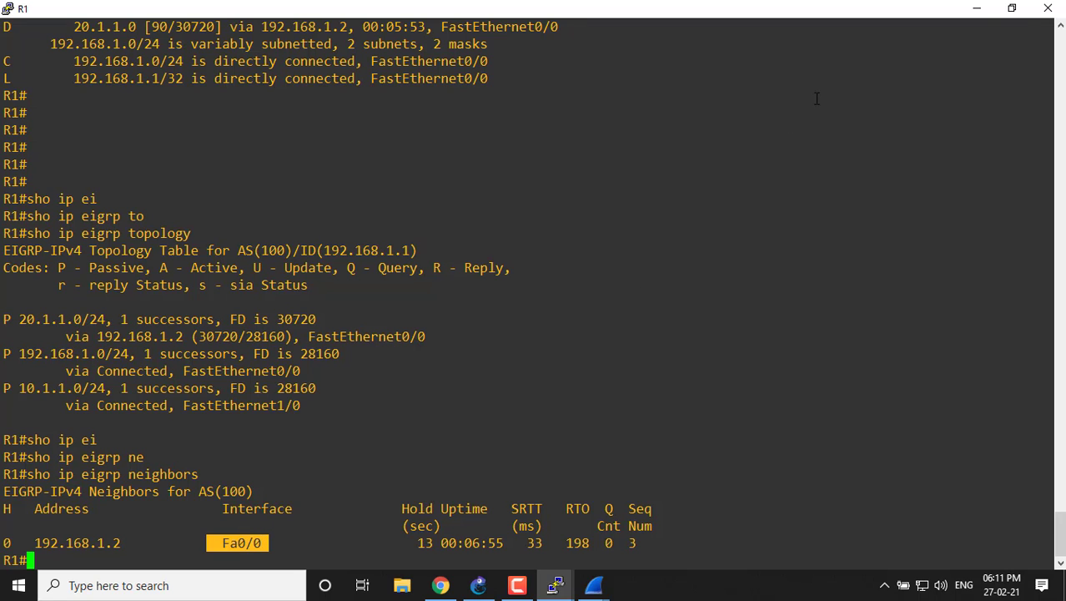
pyautogui.click(1012, 8)
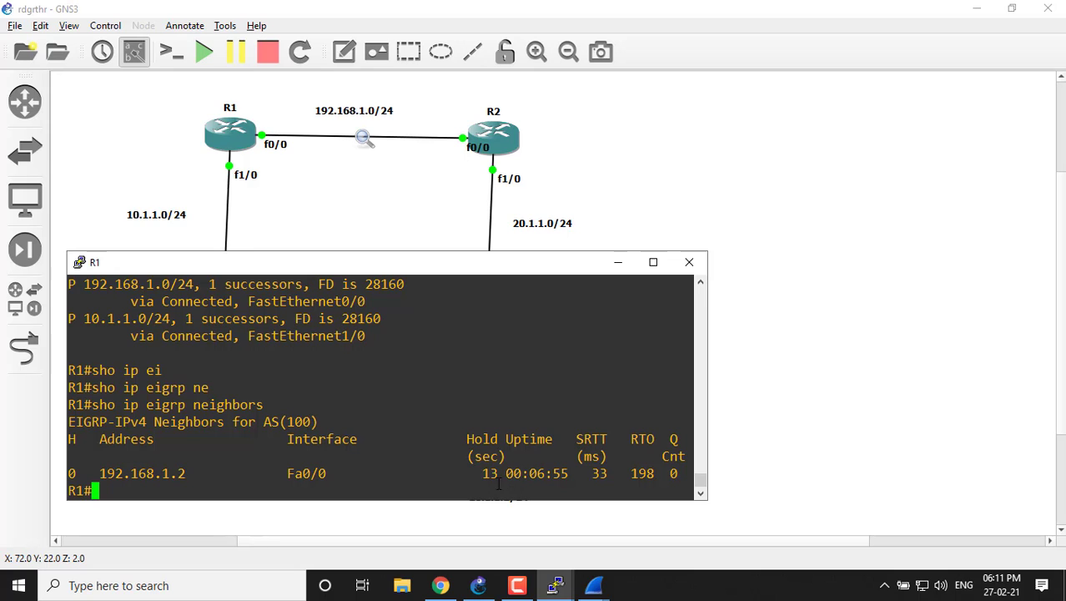
pyautogui.moveTo(475, 474); pyautogui.dragTo(498, 473)
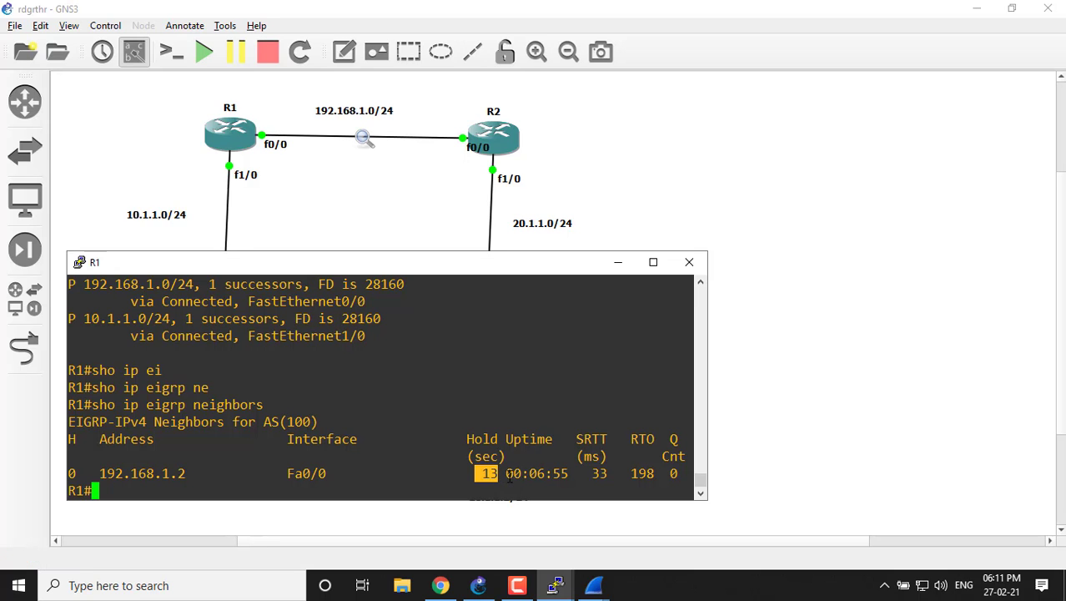
# Rerun "sho ip eigrp neighbors" on R1 repeatedly to watch the neighbor's hold timer.
pyautogui.press('Up')
pyautogui.press('Return')
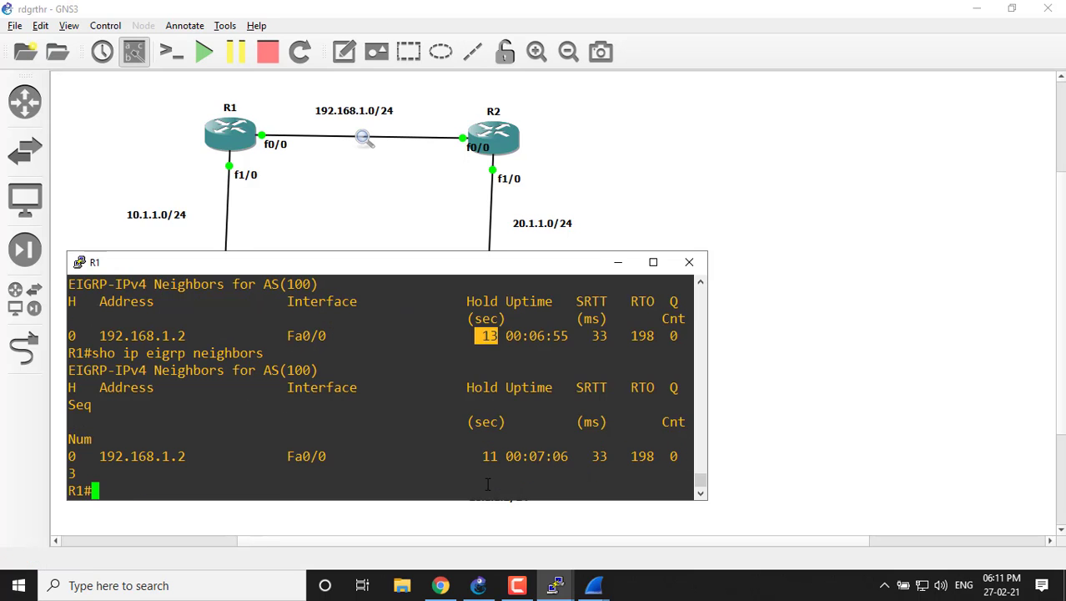
pyautogui.press('Up')
pyautogui.press('Return')
pyautogui.press('Up')
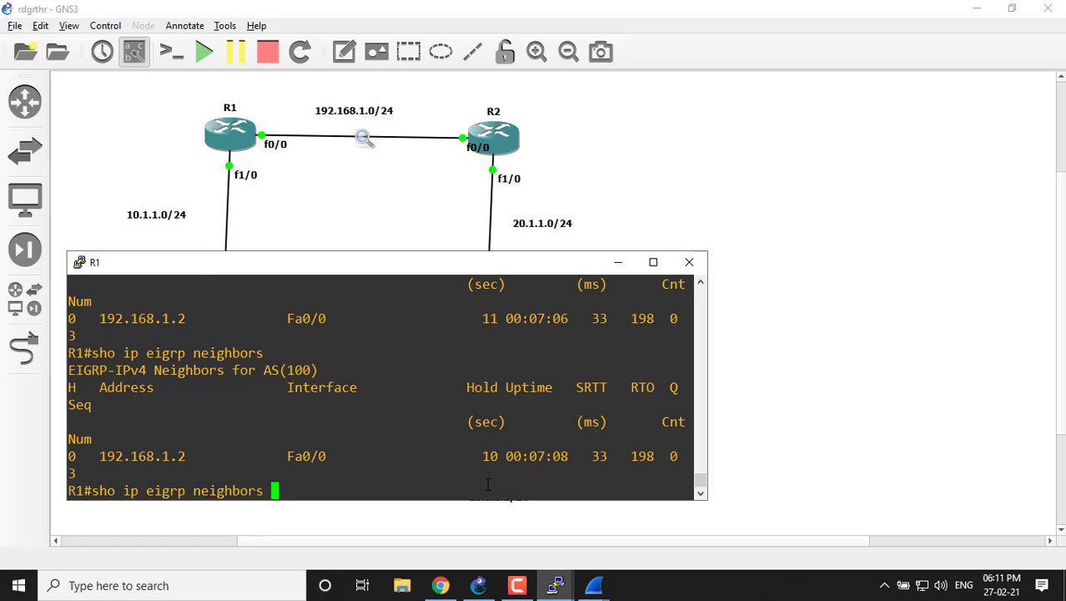
pyautogui.press('Return')
pyautogui.press('Up')
pyautogui.press('Return')
pyautogui.press('Up')
pyautogui.press('Return')
pyautogui.press('Up')
pyautogui.press('Return')
pyautogui.press('Up')
pyautogui.press('Return')
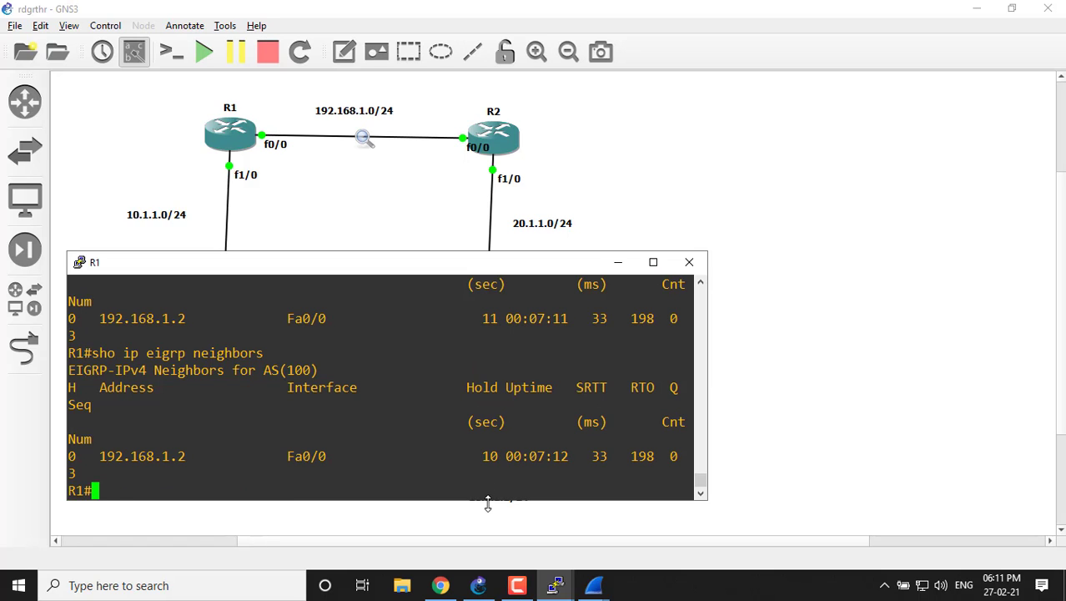
pyautogui.press('Up')
pyautogui.press('Return')
pyautogui.press('Up')
pyautogui.press('Return')
# Highlight the neighbor's RTO and queue count in R1's latest neighbor output, and minimize the console.
pyautogui.moveTo(586, 464); pyautogui.dragTo(654, 456)
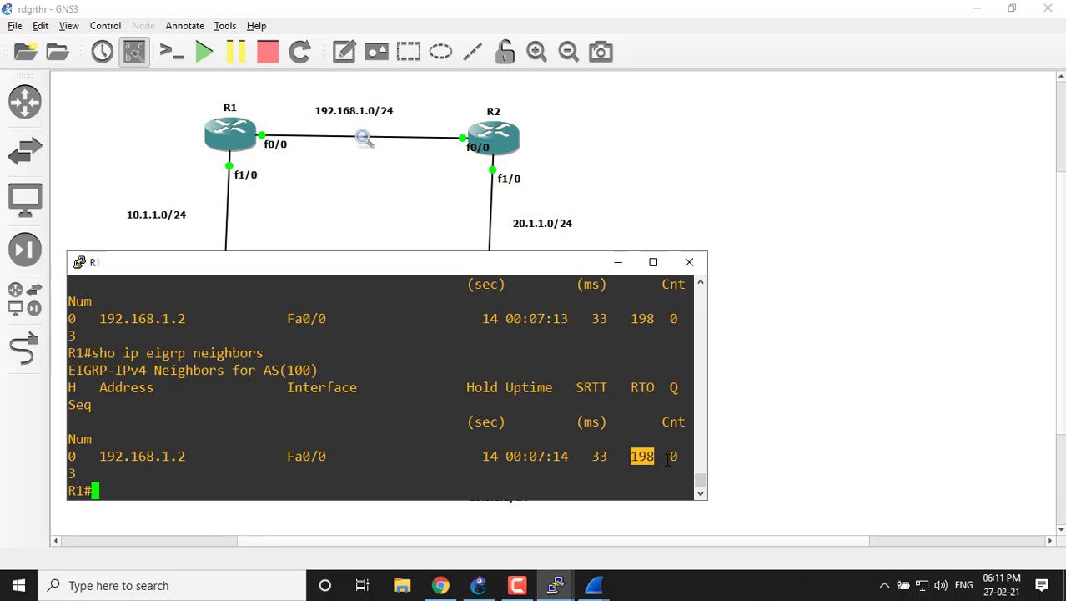
pyautogui.doubleClick(672, 456)
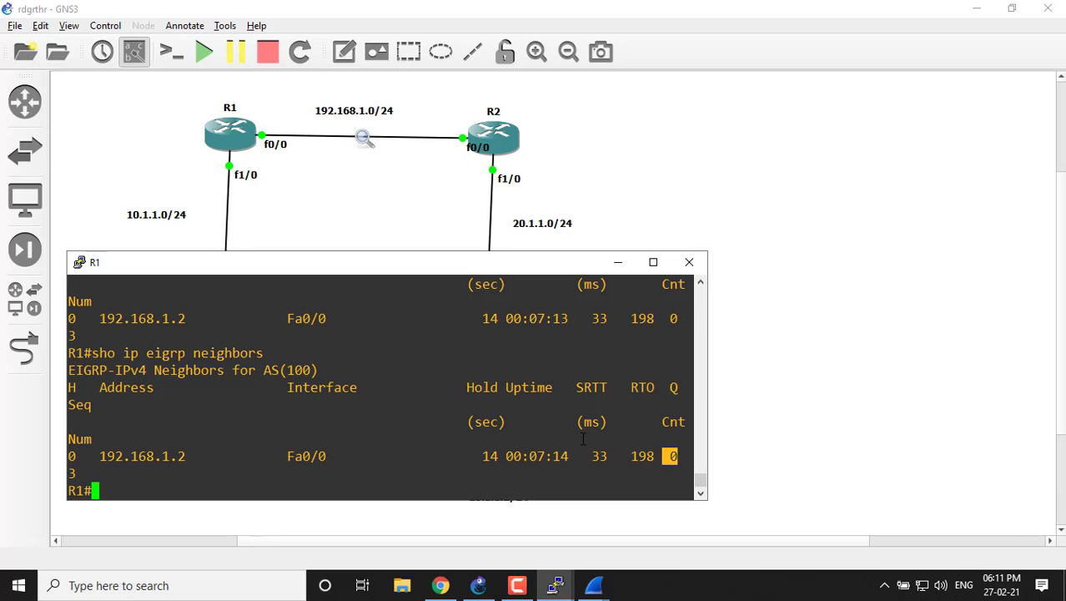
pyautogui.click(617, 261)
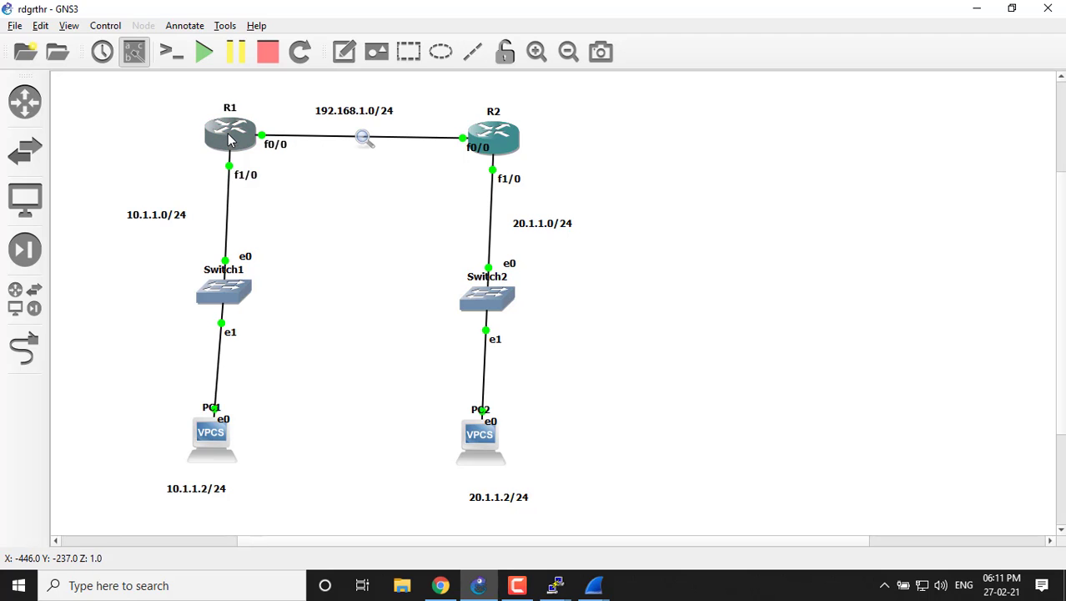
# Bring up the Wireshark details window of packet 91 and R1's console in turn, minimizing each again.
pyautogui.click(594, 585)
pyautogui.click(642, 517)
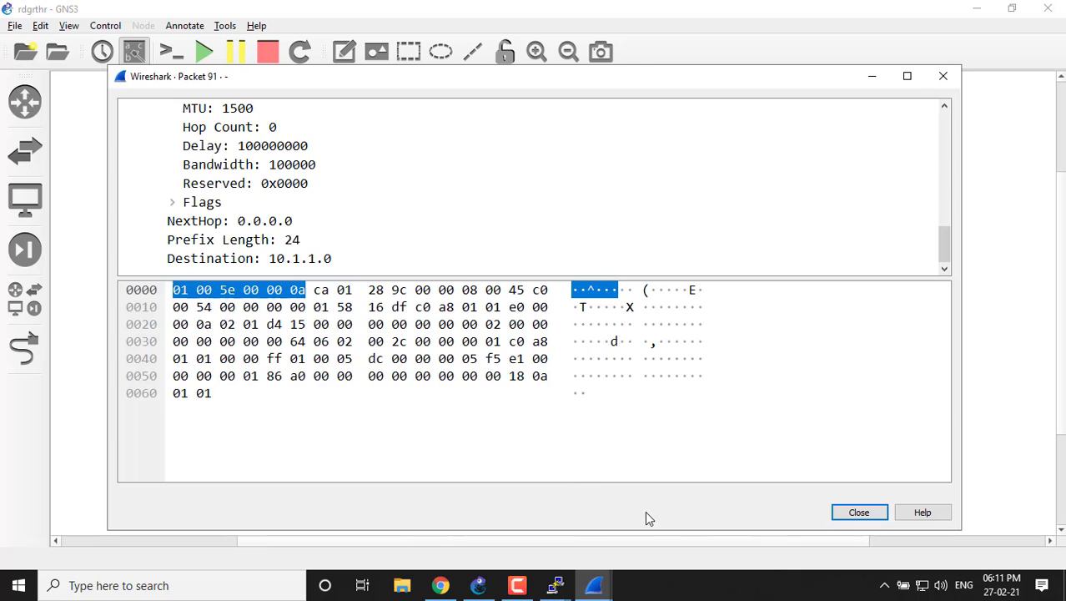
pyautogui.click(463, 292)
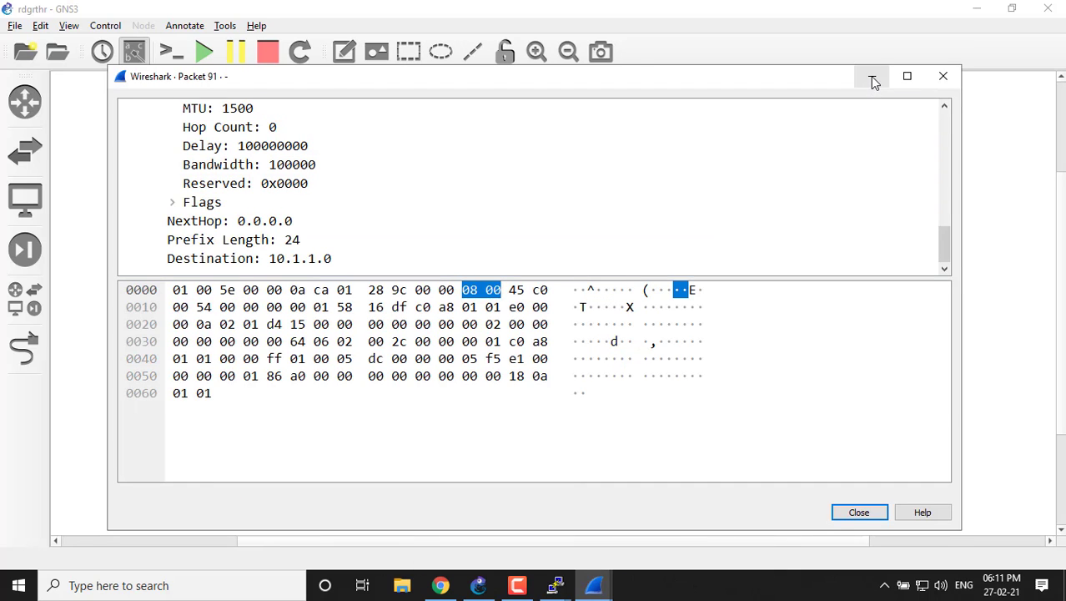
pyautogui.click(872, 77)
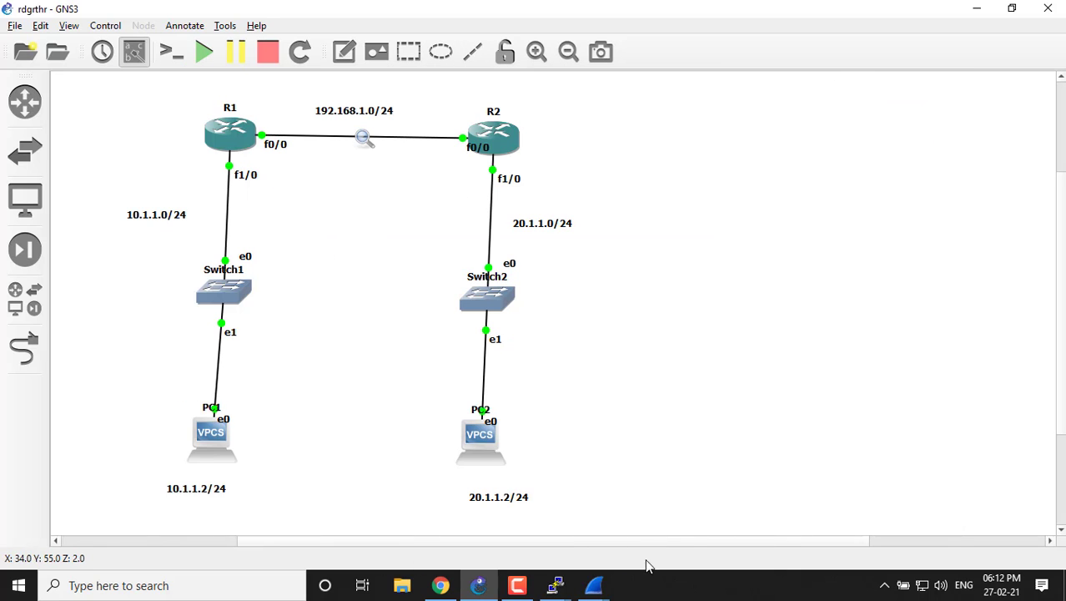
pyautogui.moveTo(555, 584)
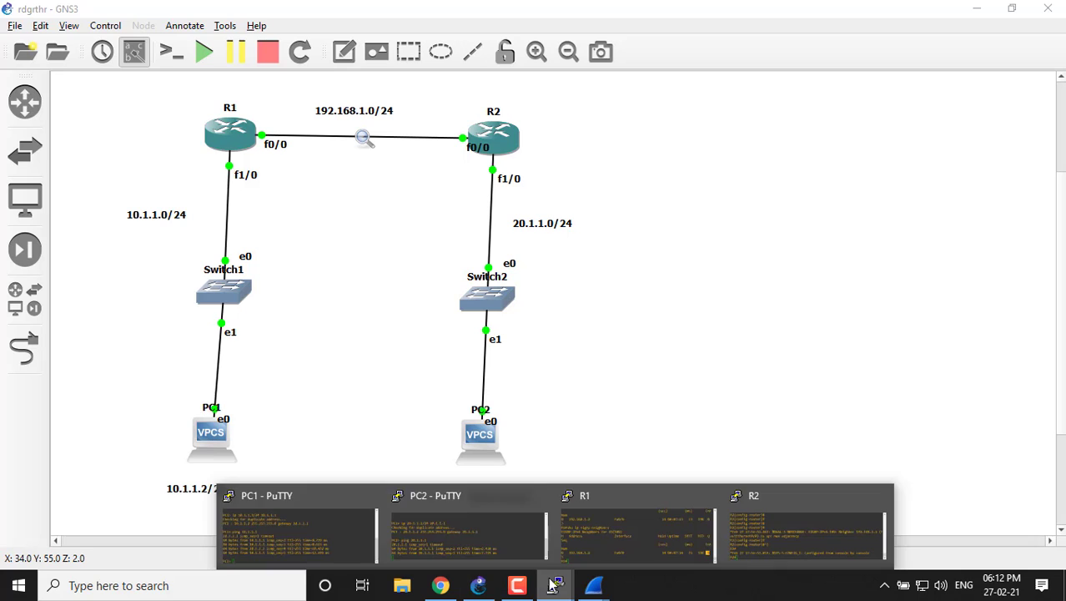
pyautogui.click(650, 534)
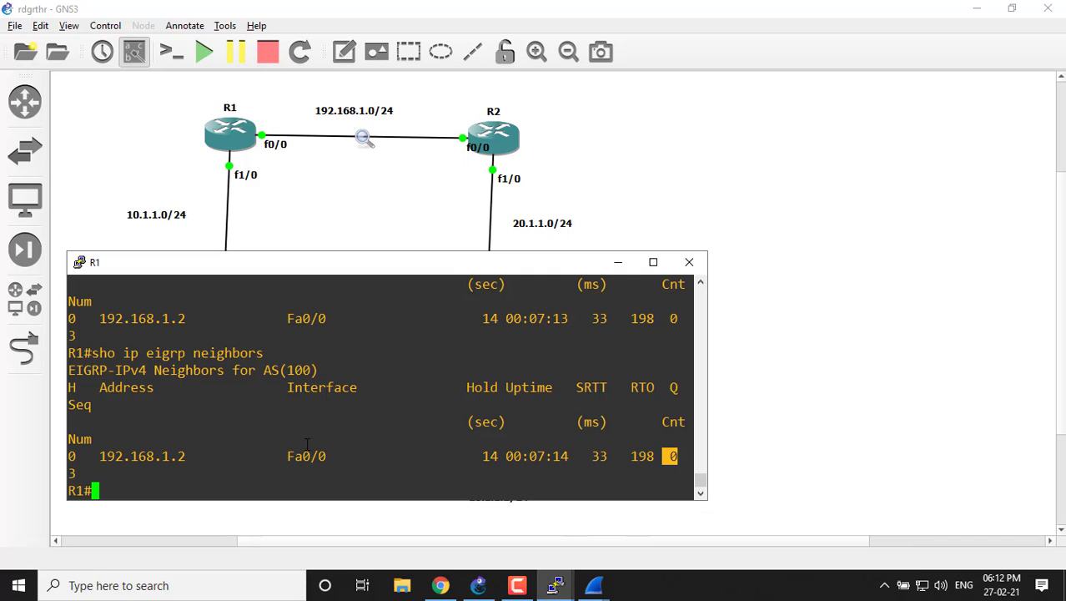
pyautogui.click(618, 262)
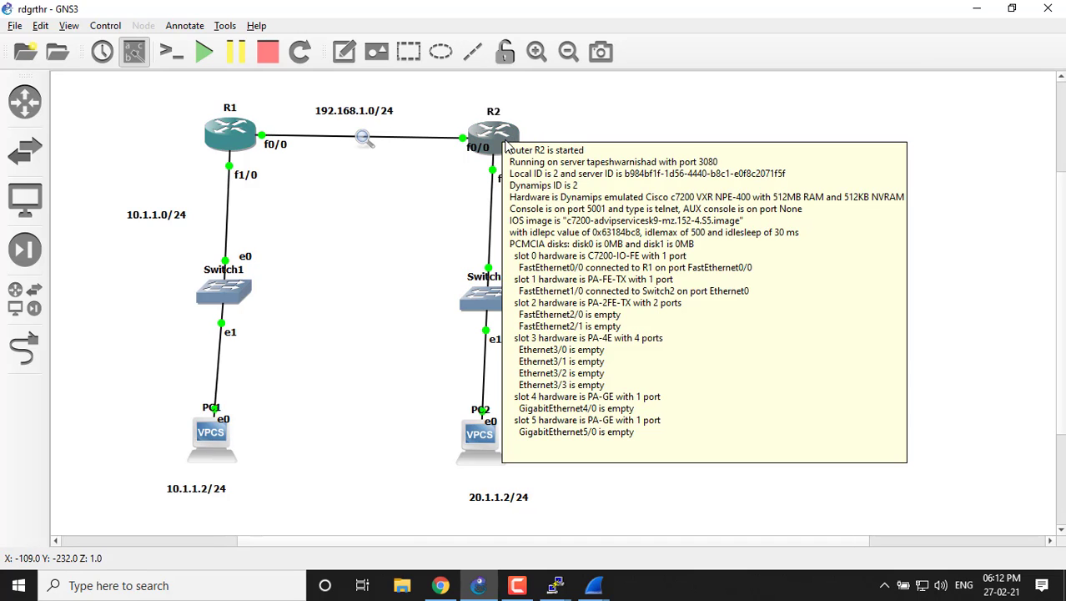
# Switch to R2's console, maximize it, add blank prompt lines, and display the routing table with "sho ip route".
pyautogui.moveTo(509, 143)
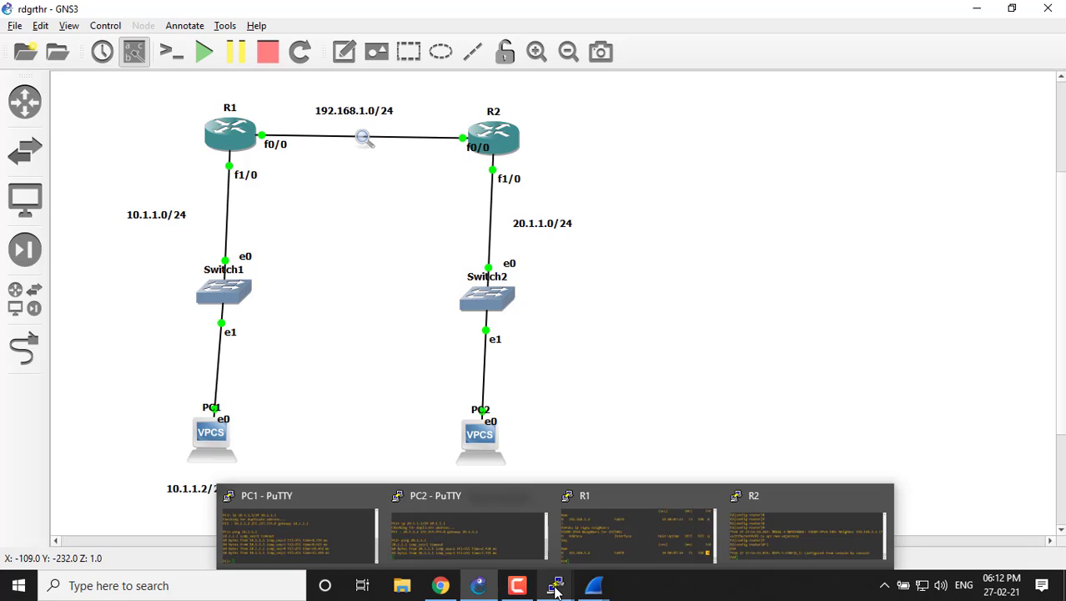
pyautogui.click(748, 523)
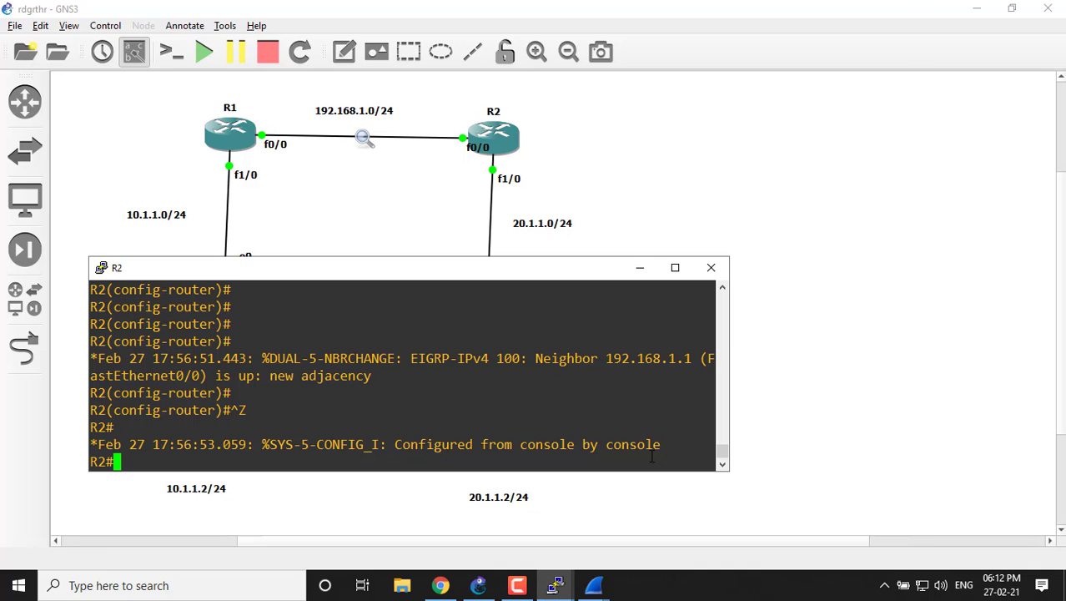
pyautogui.click(675, 267)
pyautogui.press('Return')
pyautogui.press('Return')
pyautogui.press('Return')
pyautogui.press('Return')
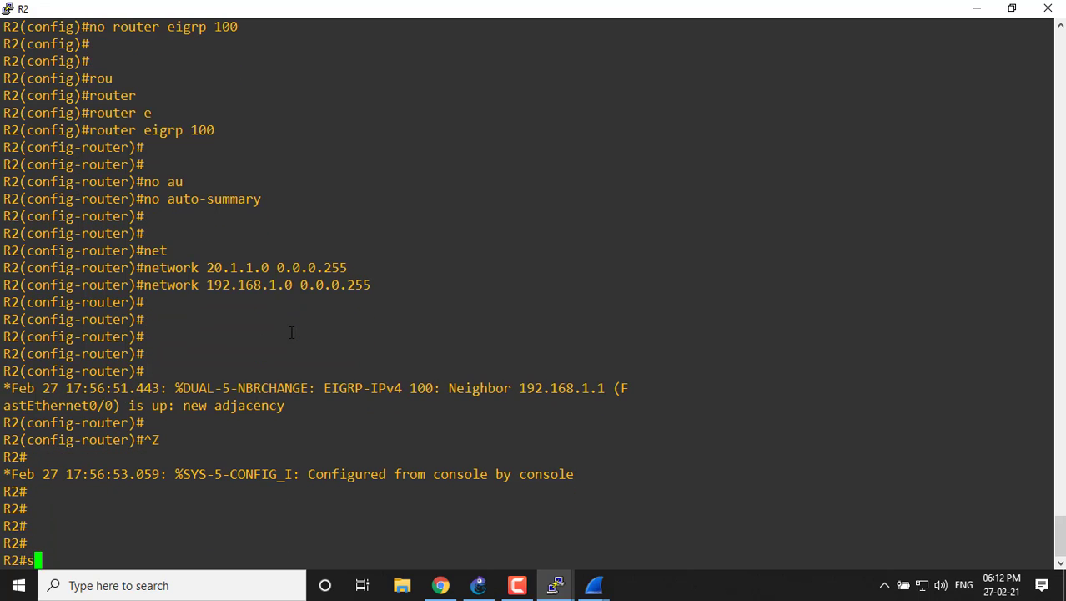
pyautogui.write('sho ip rou')
pyautogui.press('Tab')
pyautogui.press('Return')
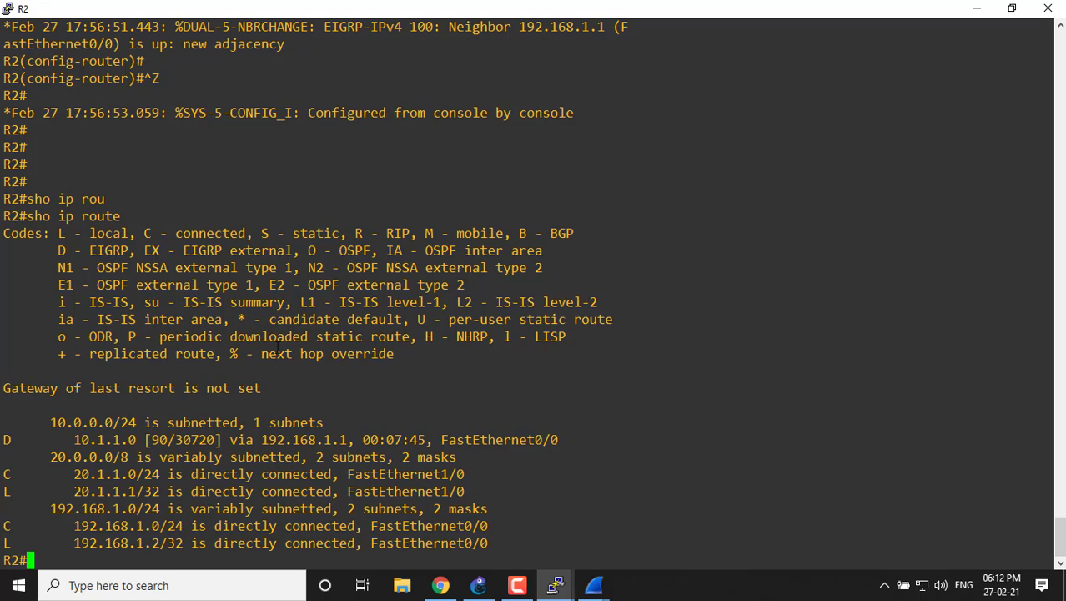
# Examine the network, administrative distance, next hop and exit interface of the EIGRP route in R2's routing table.
pyautogui.moveTo(66, 440); pyautogui.dragTo(134, 440)
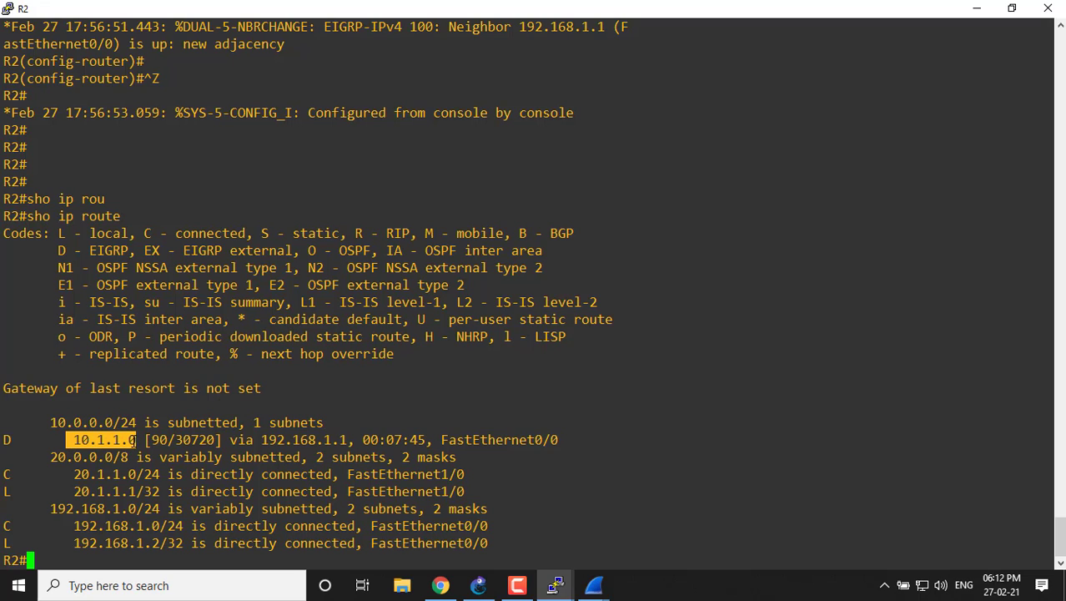
pyautogui.doubleClick(158, 439)
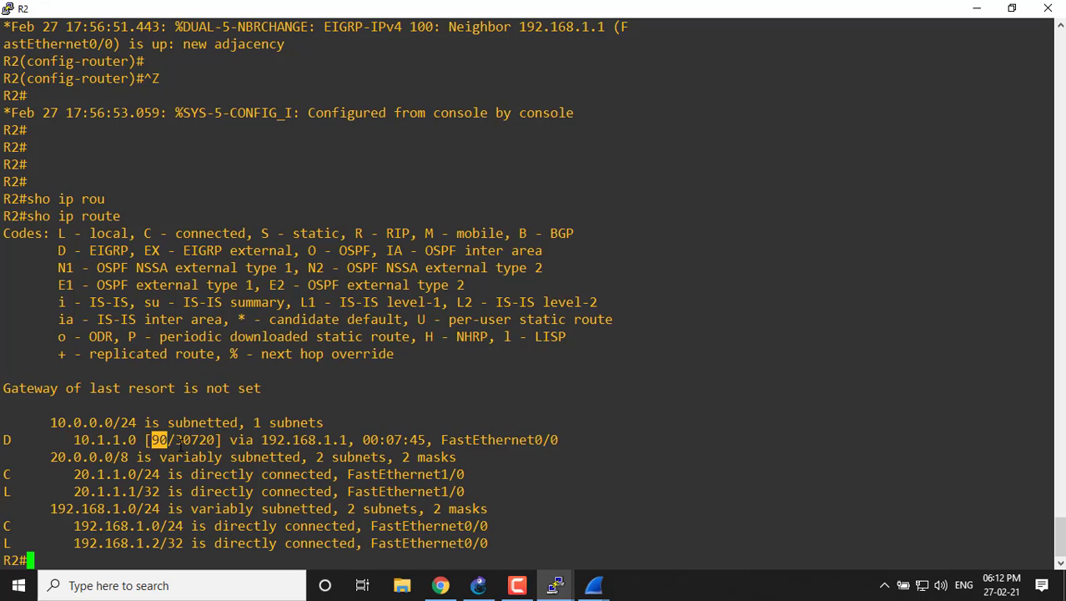
pyautogui.moveTo(178, 439); pyautogui.dragTo(343, 440)
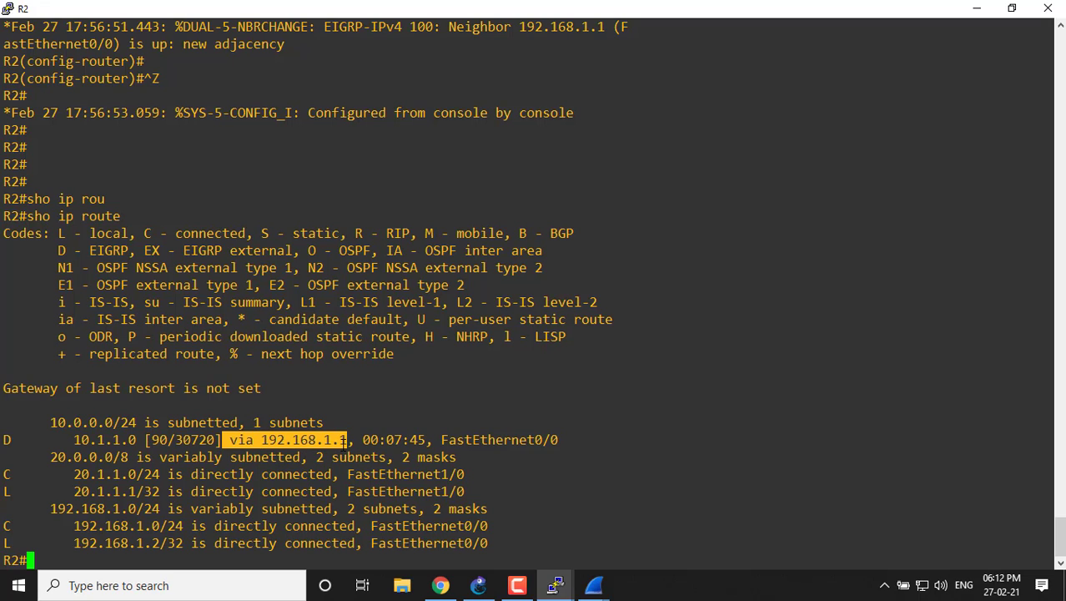
pyautogui.moveTo(362, 440); pyautogui.dragTo(552, 441)
pyautogui.click(492, 499)
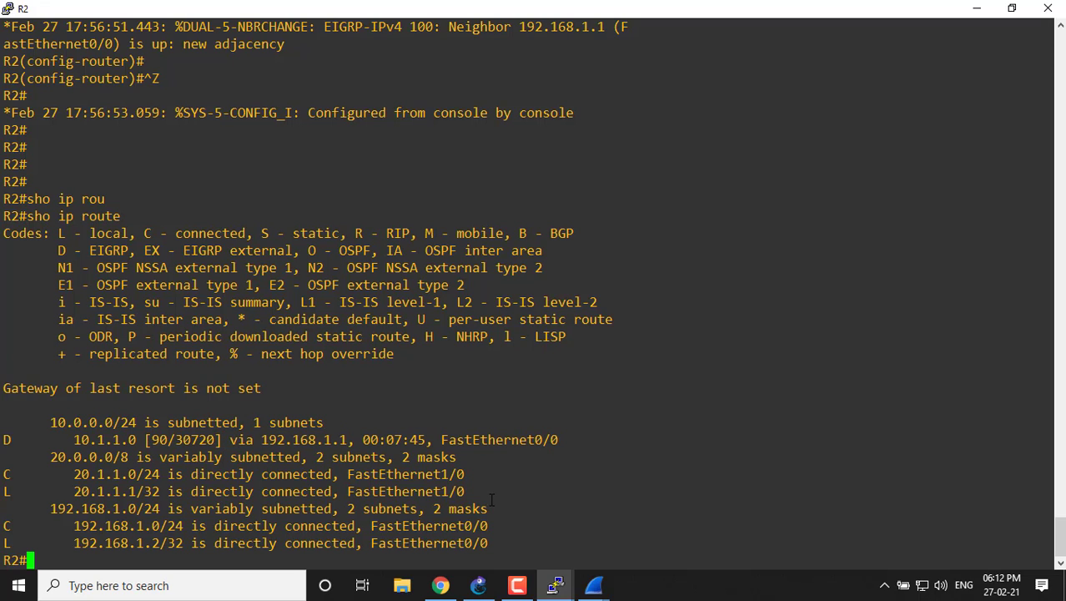
# Display R2's EIGRP topology table with "sho ip eigrp topology".
pyautogui.write('sho ip ei')
pyautogui.press('Tab')
pyautogui.write('tlo')
pyautogui.press('Tab')
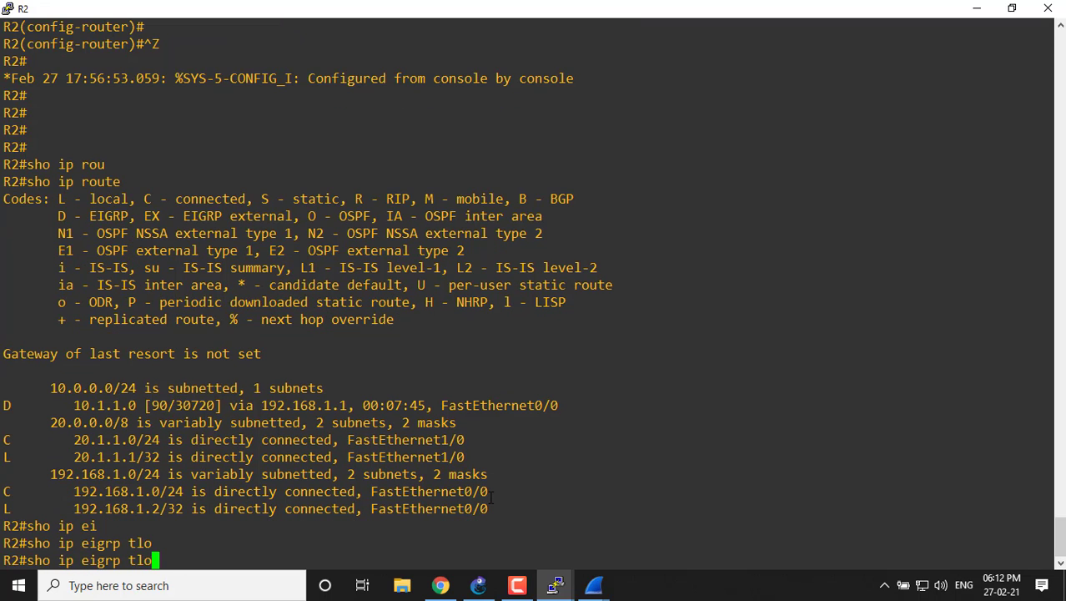
pyautogui.press('BackSpace')
pyautogui.press('BackSpace')
pyautogui.press('BackSpace')
pyautogui.write('to')
pyautogui.press('Tab')
pyautogui.press('Return')
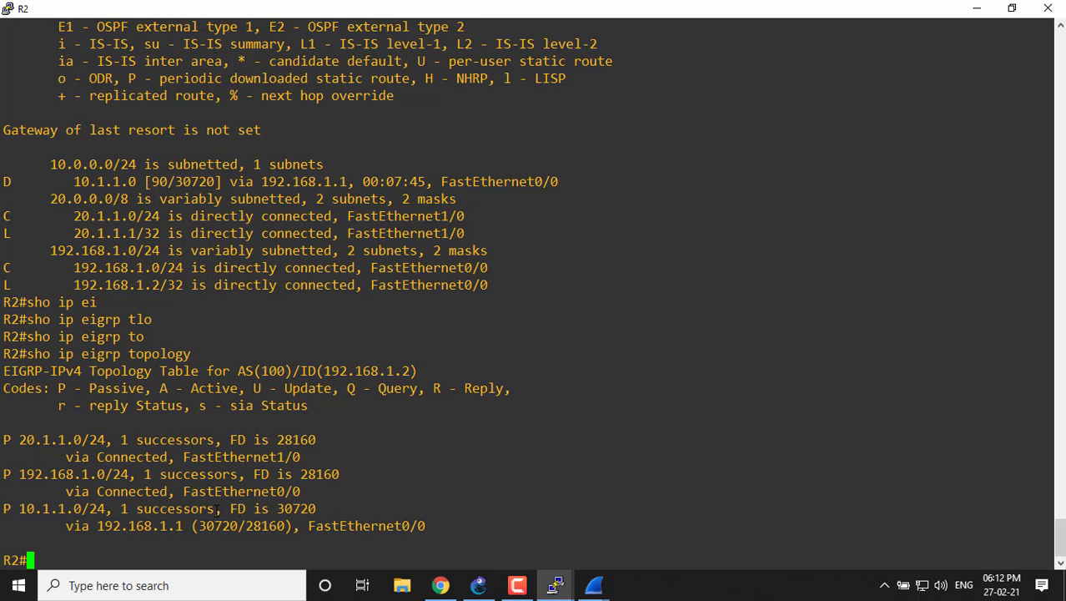
# Examine the feasible distance and distance pair of R2's 10.1.1.0/24 topology entry, restore the console's smaller size, and minimize it.
pyautogui.moveTo(272, 508); pyautogui.dragTo(314, 508)
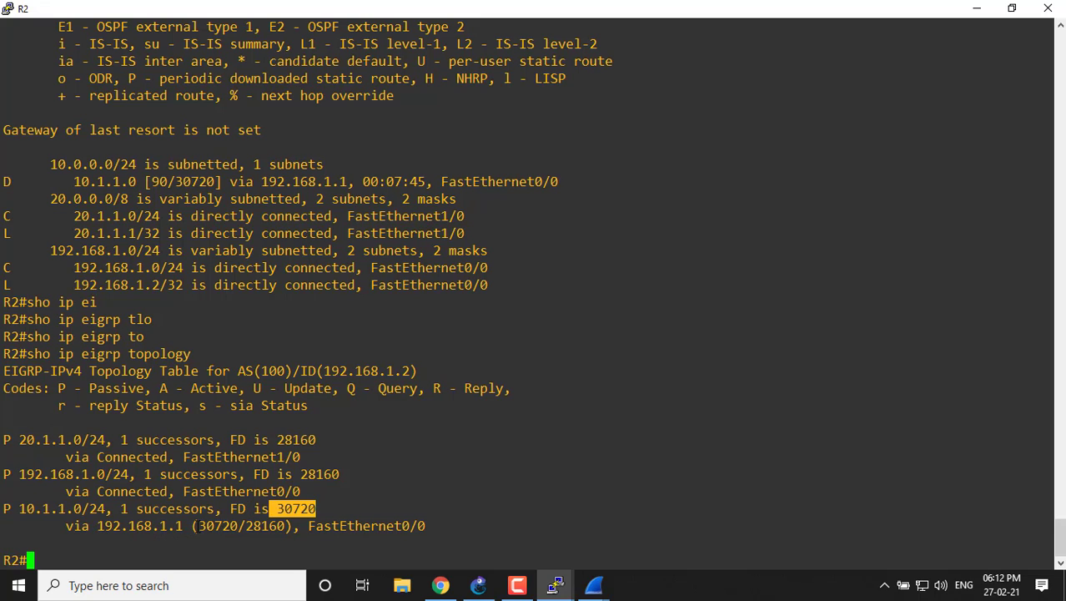
pyautogui.moveTo(194, 526); pyautogui.dragTo(246, 525)
pyautogui.click(1027, 8)
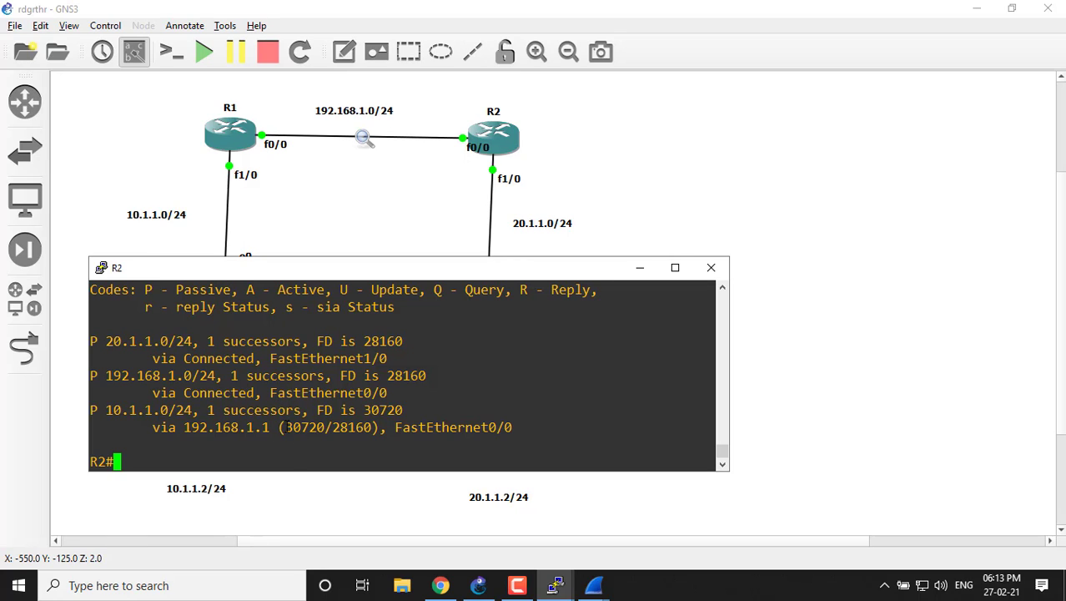
pyautogui.moveTo(282, 427); pyautogui.dragTo(372, 427)
pyautogui.click(640, 268)
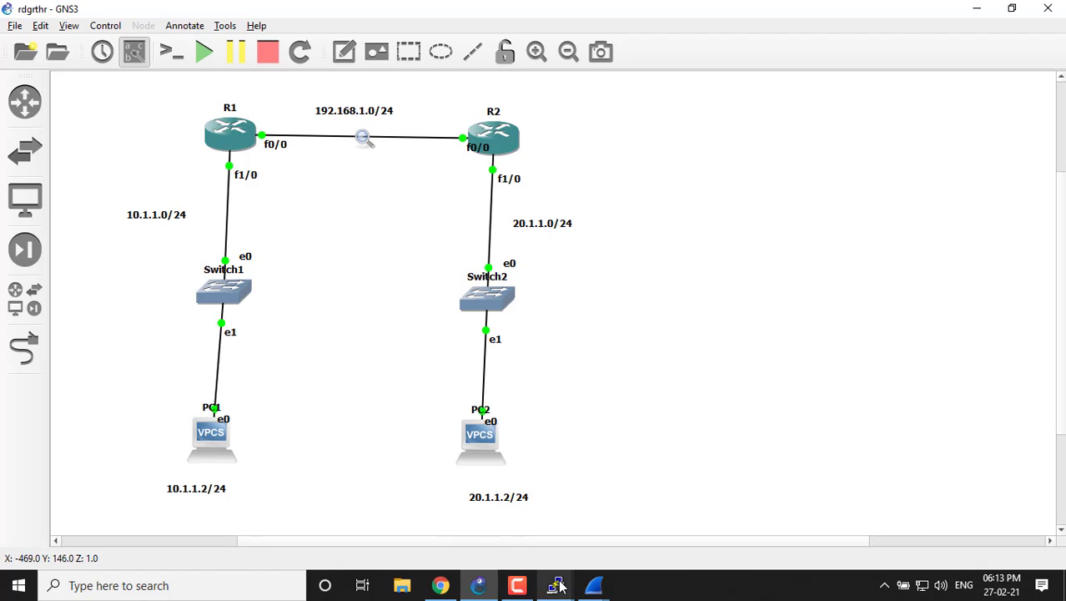
# Switch to PC1's console, test connectivity to PC2 with "ping 20.1.1.2", and minimize the console.
pyautogui.moveTo(557, 586)
pyautogui.click(275, 519)
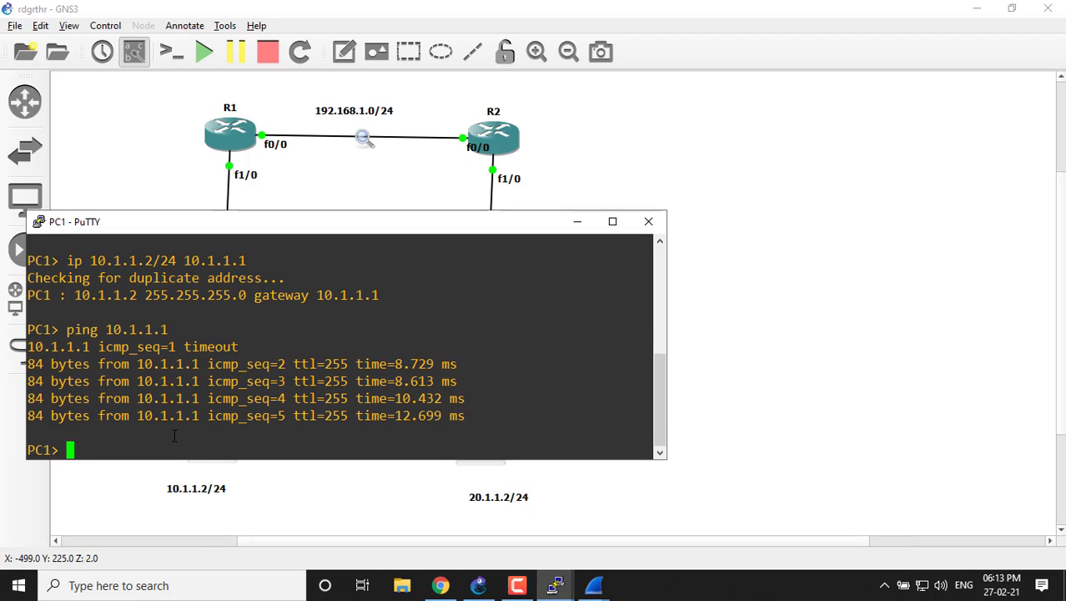
pyautogui.write('ping ')
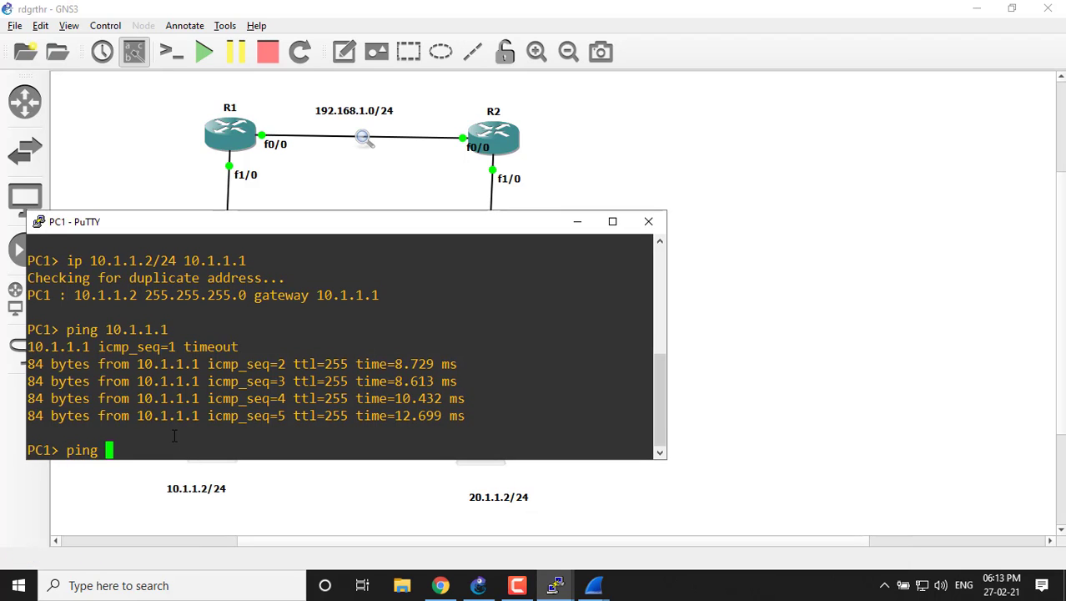
pyautogui.write('20.1.1.')
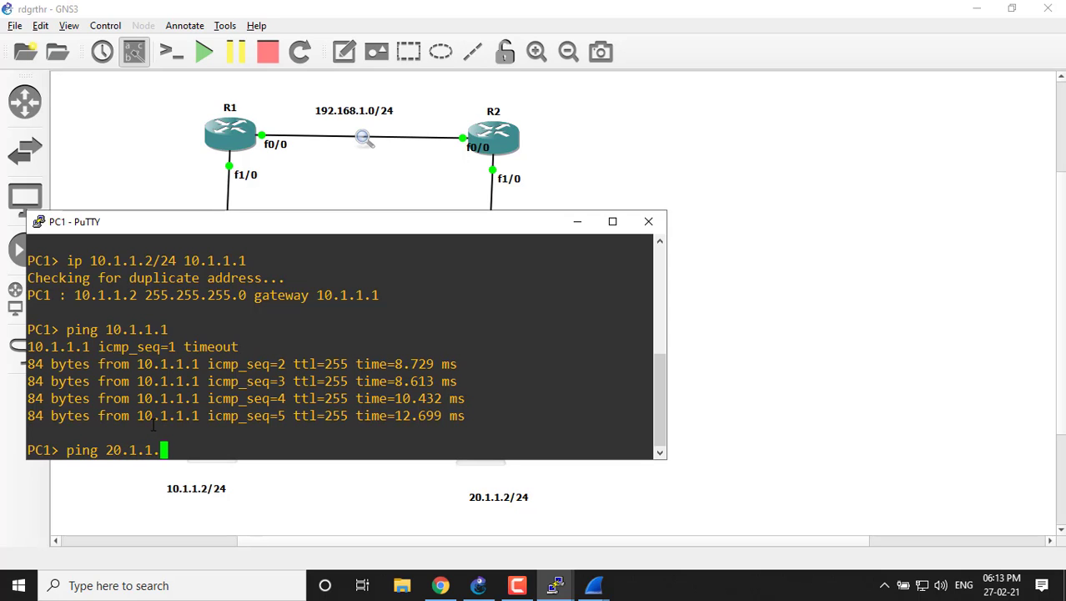
pyautogui.write('2')
pyautogui.press('Return')
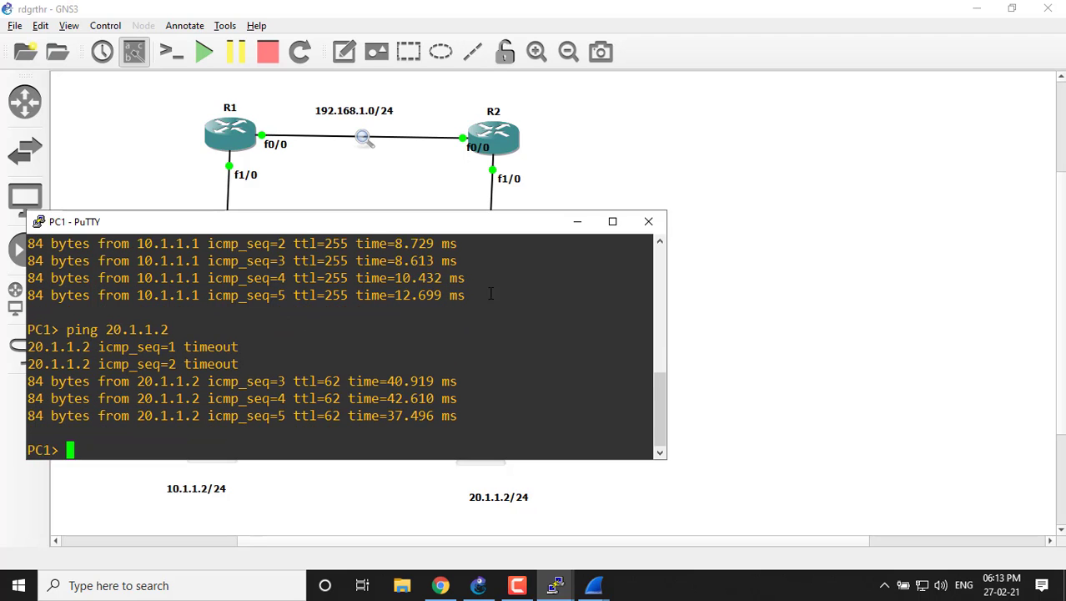
pyautogui.click(576, 222)
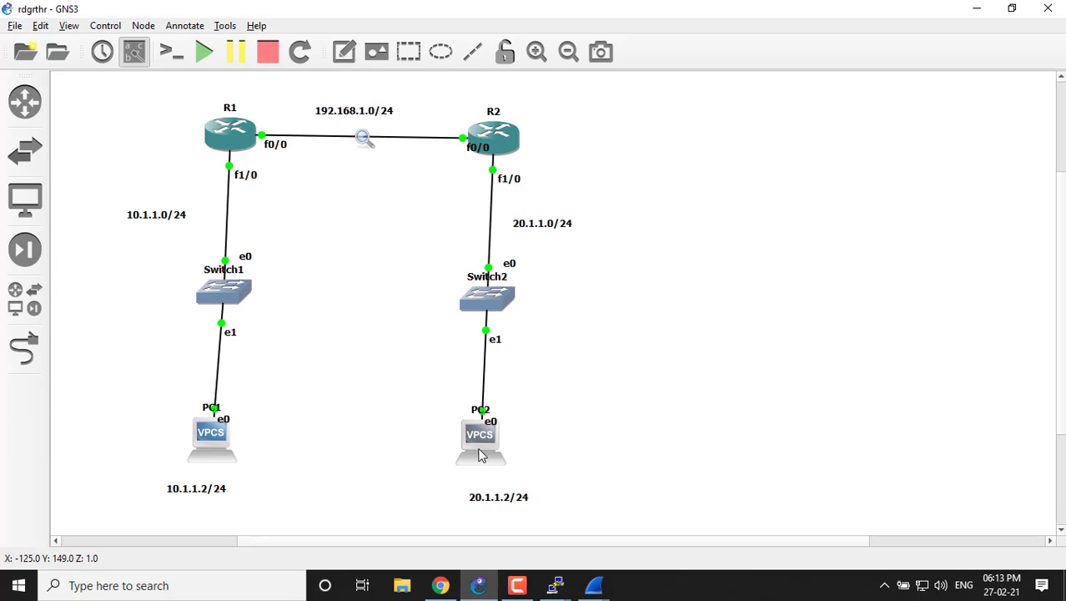
# Open PC2's console, test connectivity to PC1 with "ping 10.1.1.2", and minimize the console.
pyautogui.doubleClick(492, 449)
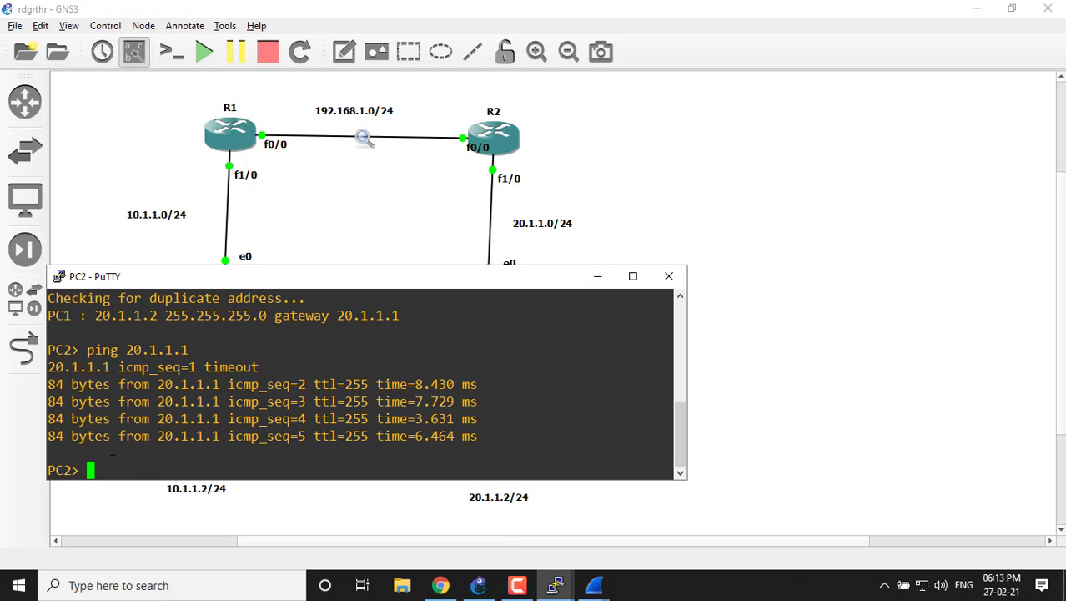
pyautogui.press('Up')
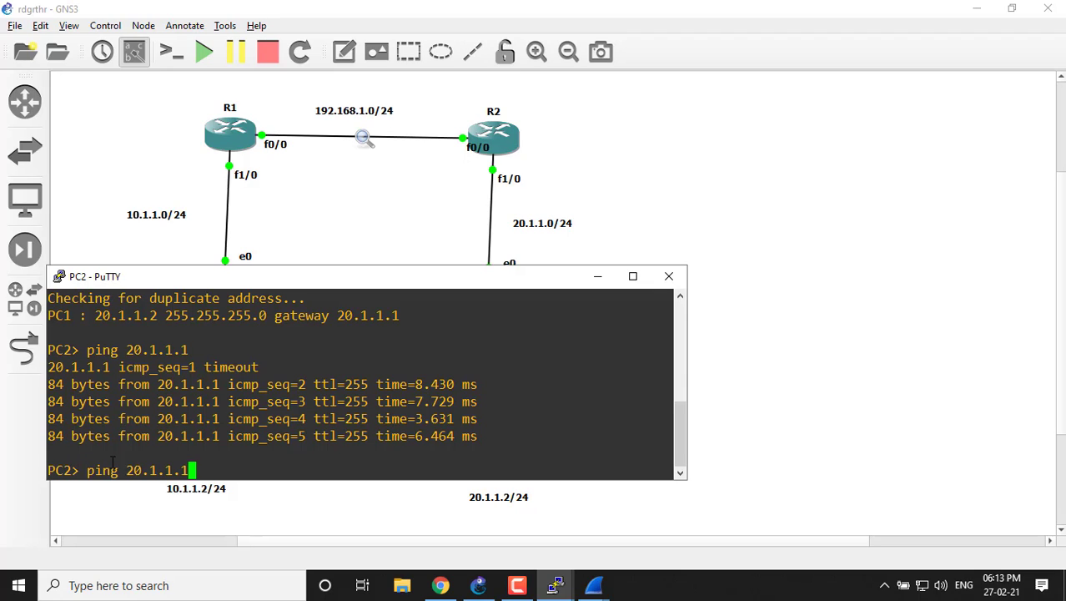
pyautogui.press('BackSpace')
pyautogui.press('BackSpace')
pyautogui.press('BackSpace')
pyautogui.press('BackSpace')
pyautogui.press('BackSpace')
pyautogui.press('BackSpace')
pyautogui.press('BackSpace')
pyautogui.press('BackSpace')
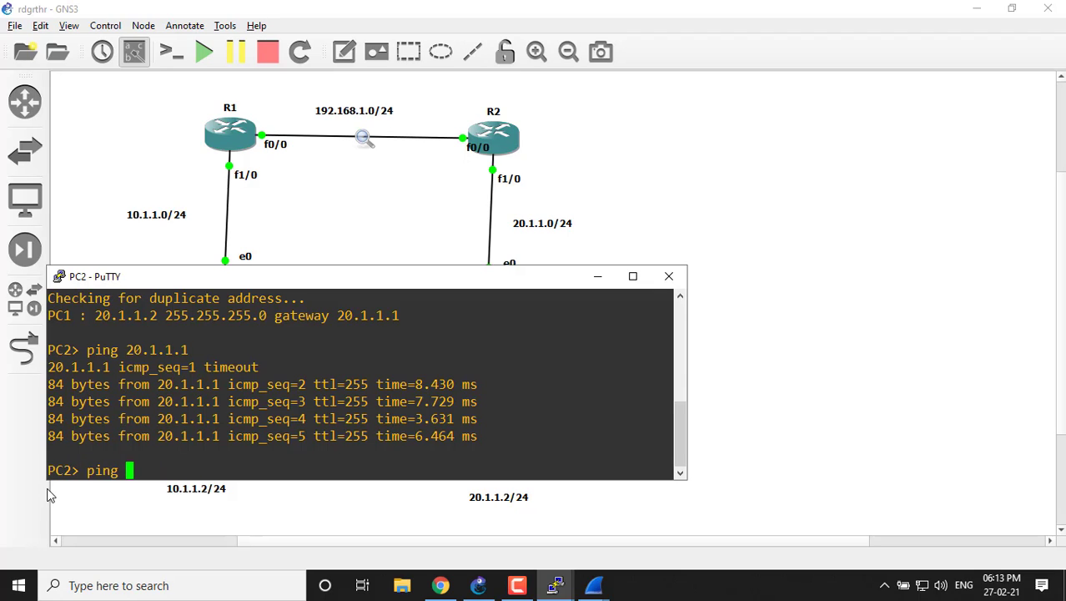
pyautogui.write('10.1.1.')
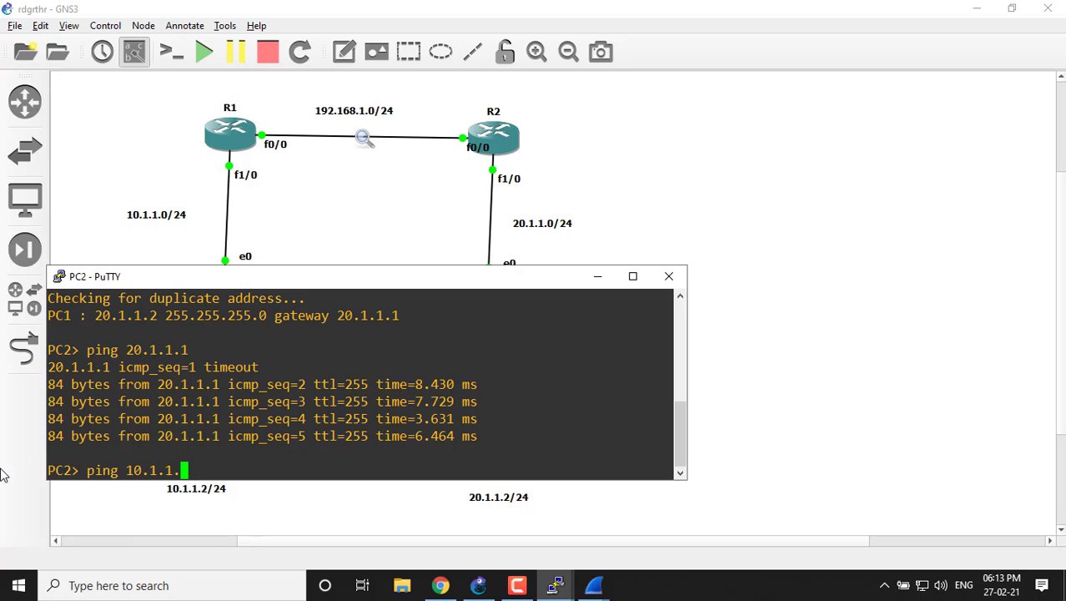
pyautogui.write('2')
pyautogui.press('Return')
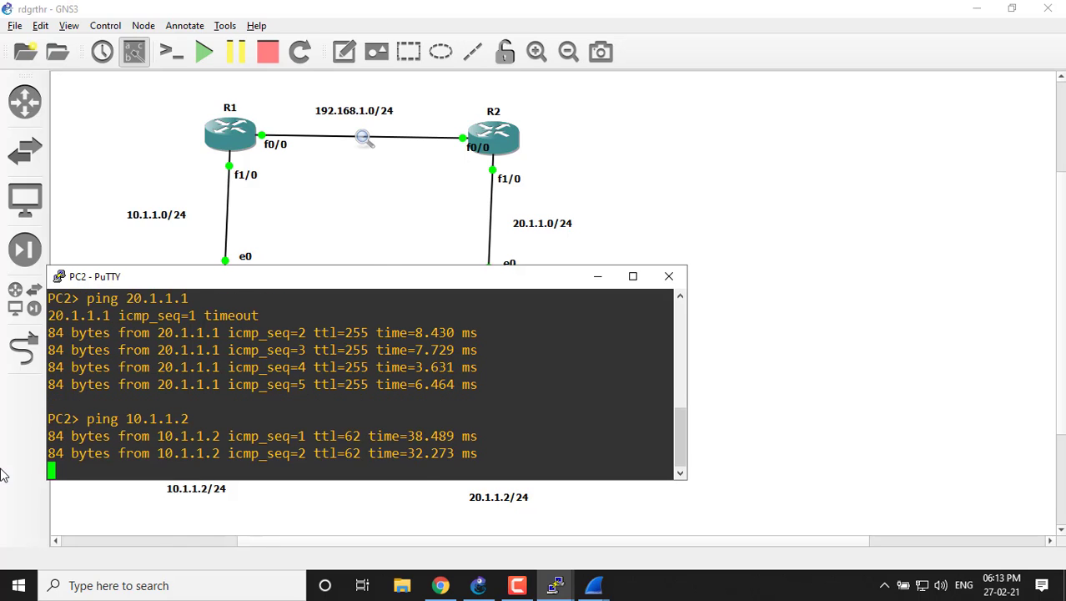
pyautogui.click(598, 276)
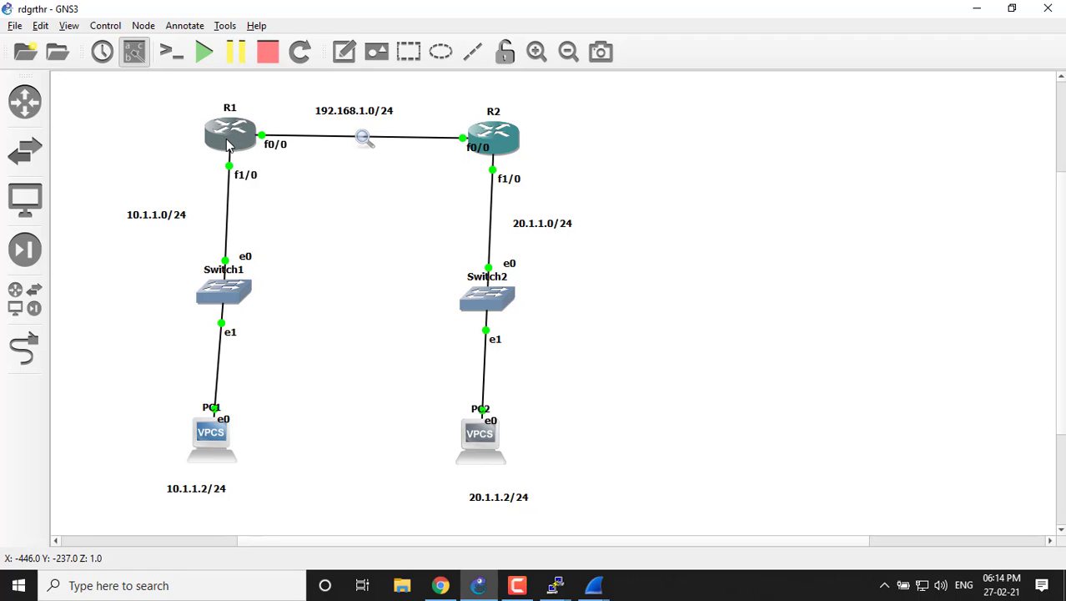
# Bring up R1's console, maximize it, and add blank prompt lines below the neighbor output.
pyautogui.moveTo(226, 143)
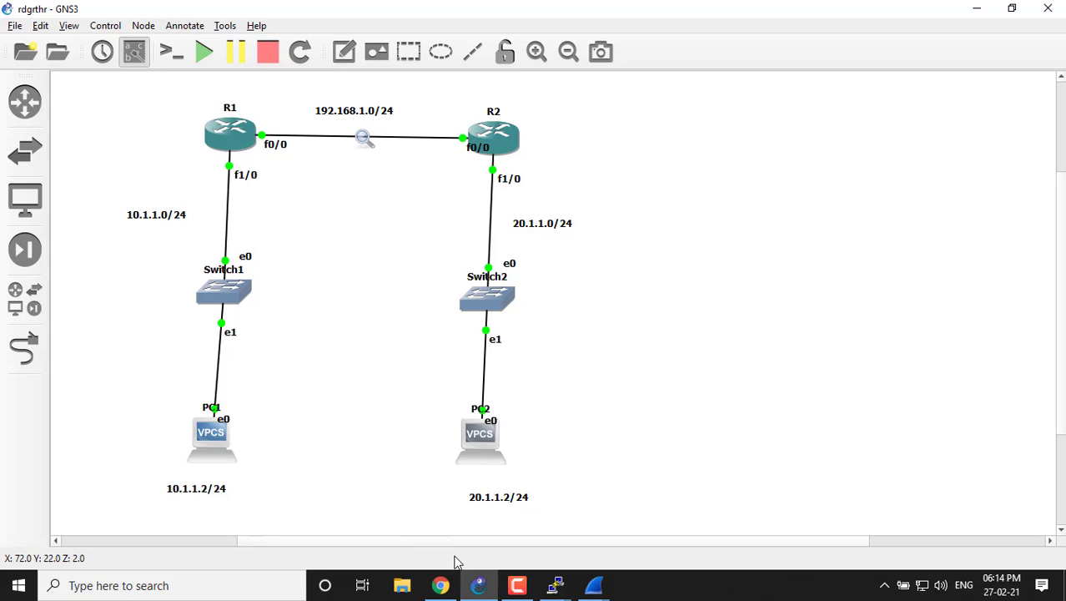
pyautogui.click(557, 588)
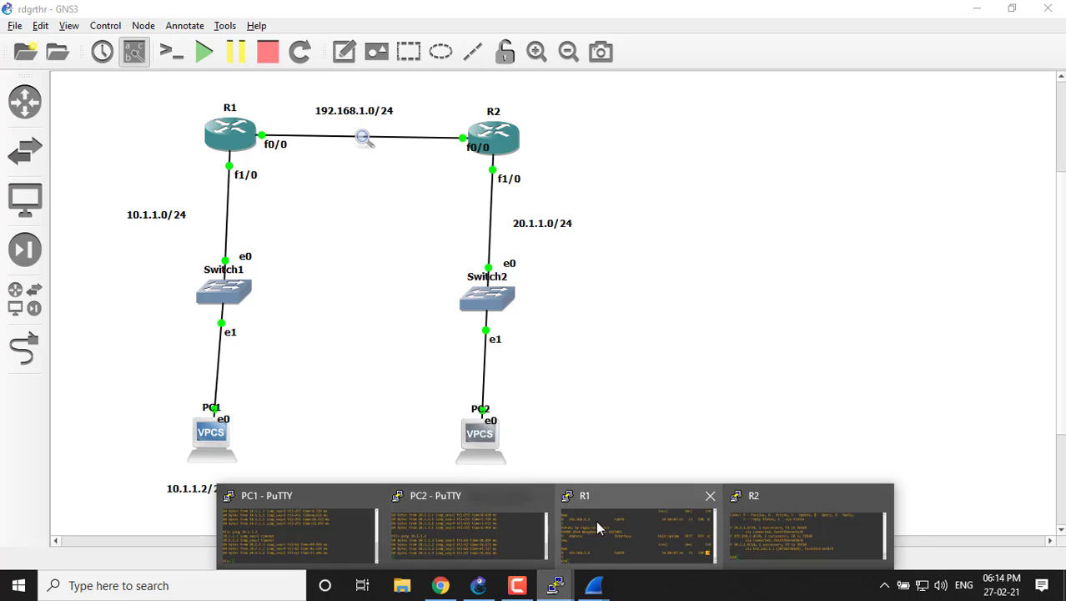
pyautogui.click(597, 526)
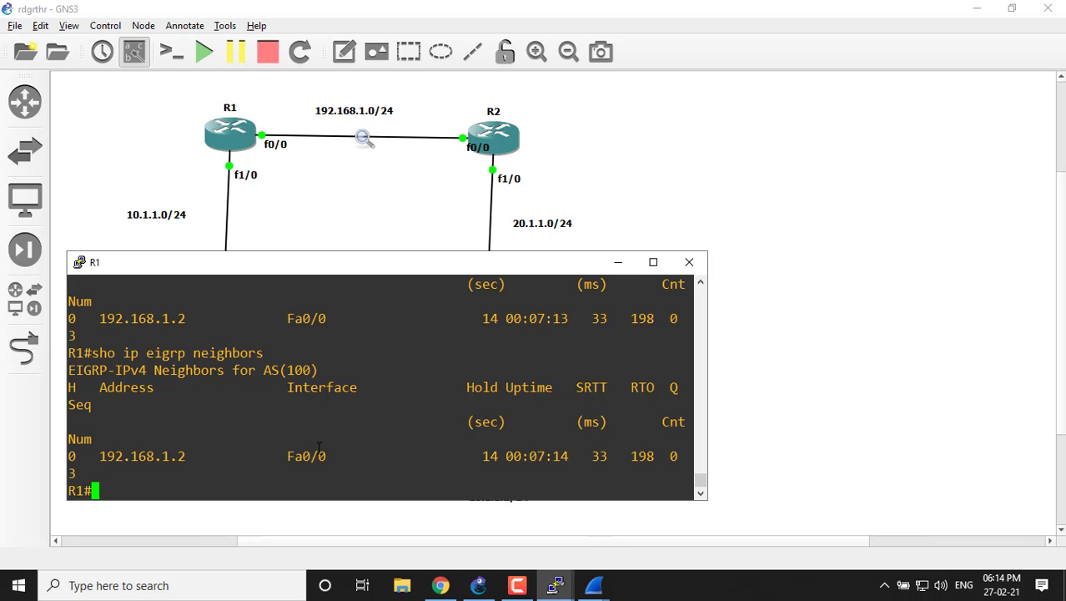
pyautogui.click(653, 263)
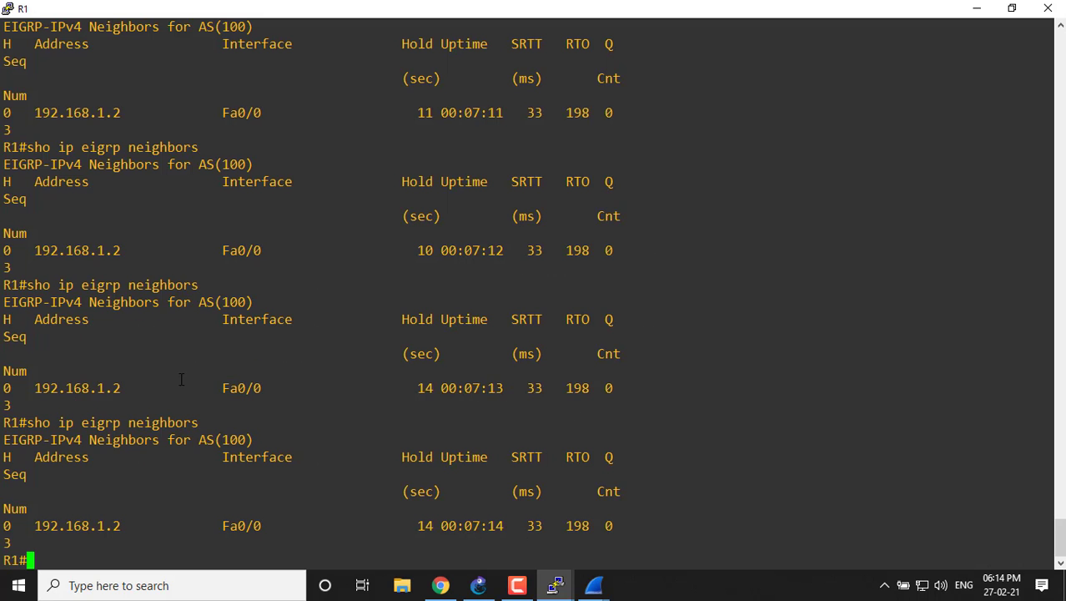
pyautogui.hotkey('ctrl', 'z')
pyautogui.press('Return')
pyautogui.press('Return')
pyautogui.press('Return')
pyautogui.press('Return')
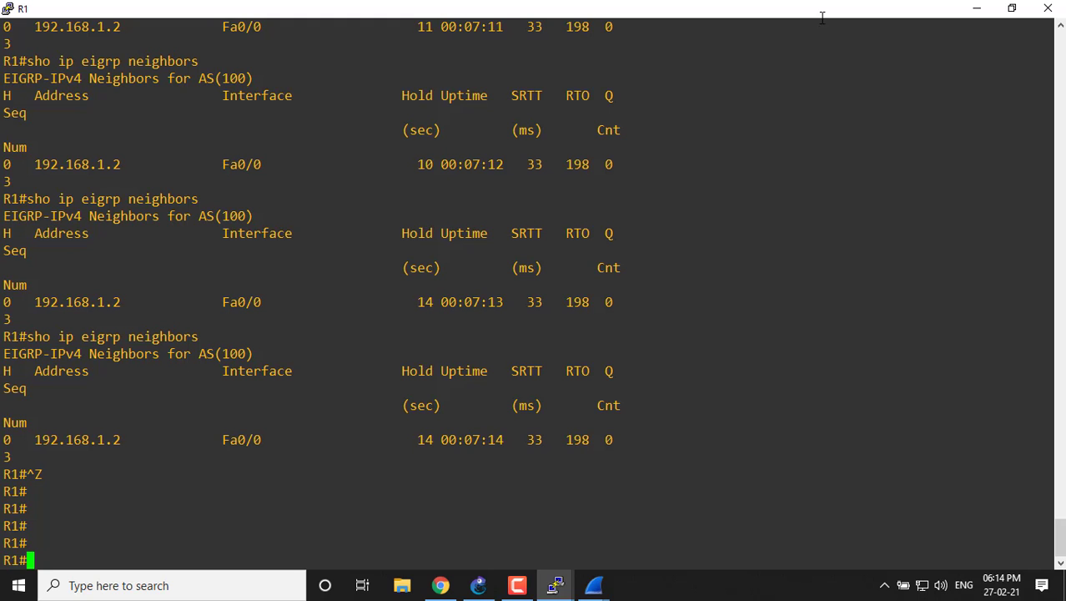
# Enter global configuration mode on R1 with "configure terminal".
pyautogui.write('conf')
pyautogui.press('Tab')
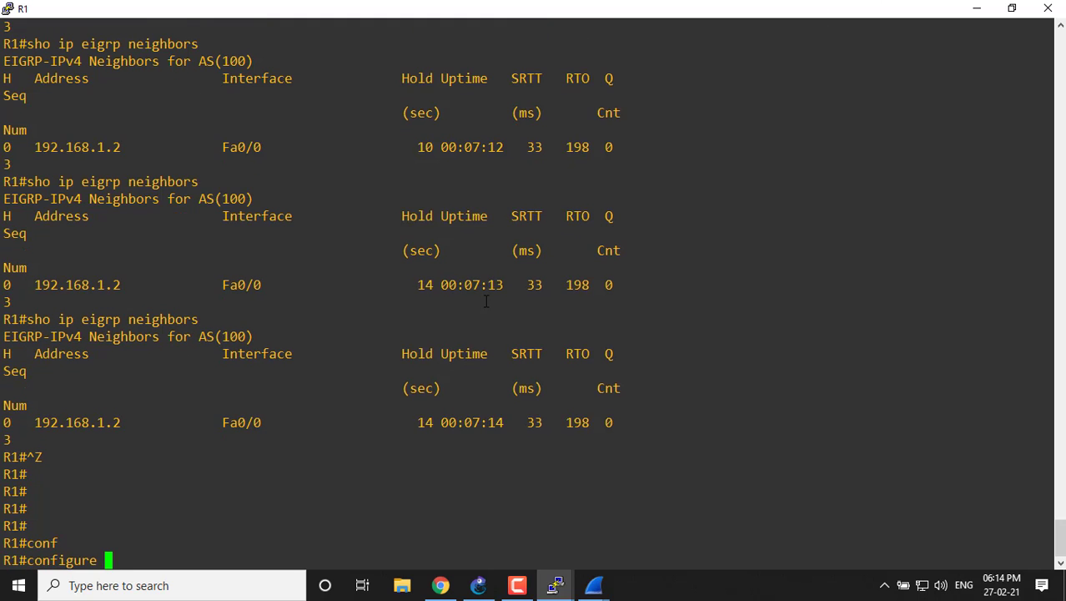
pyautogui.write('t')
pyautogui.press('Tab')
pyautogui.press('Return')
pyautogui.press('Return')
# Enter router configuration mode for EIGRP autonomous system 100 on R1 with "router eigrp 100".
pyautogui.write('rou')
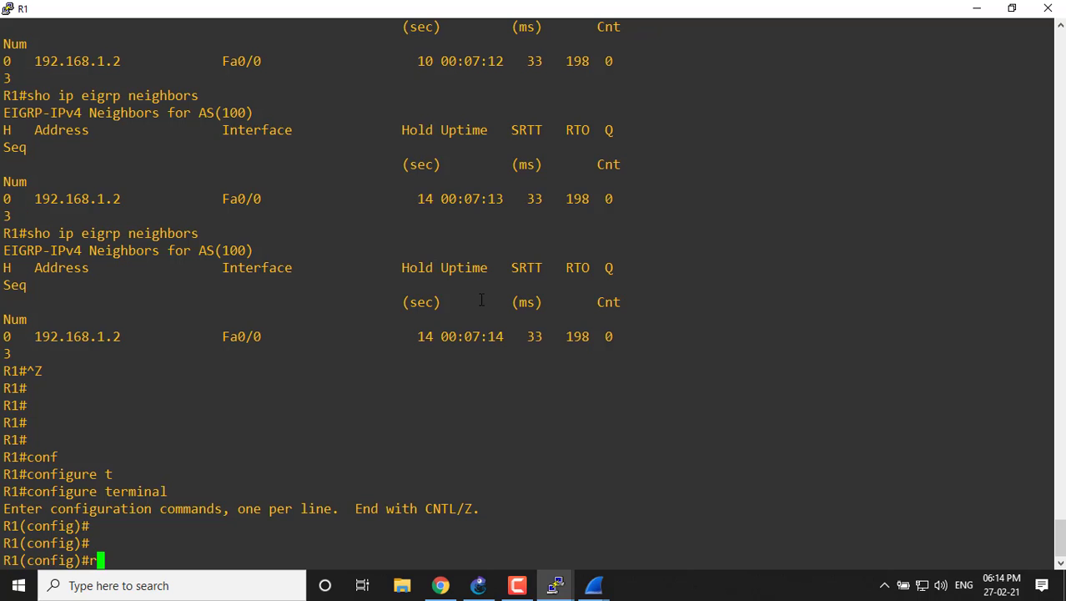
pyautogui.press('Tab')
pyautogui.write('te')
pyautogui.write('r')
pyautogui.press('Tab')
pyautogui.write('e')
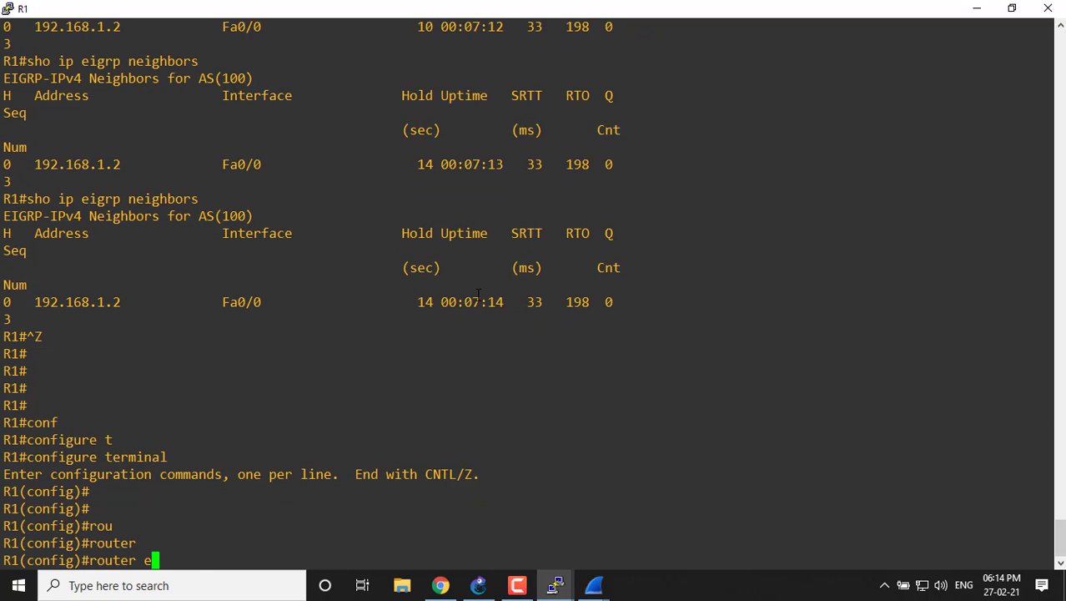
pyautogui.press('Tab')
pyautogui.write('igrp 100')
pyautogui.press('Return')
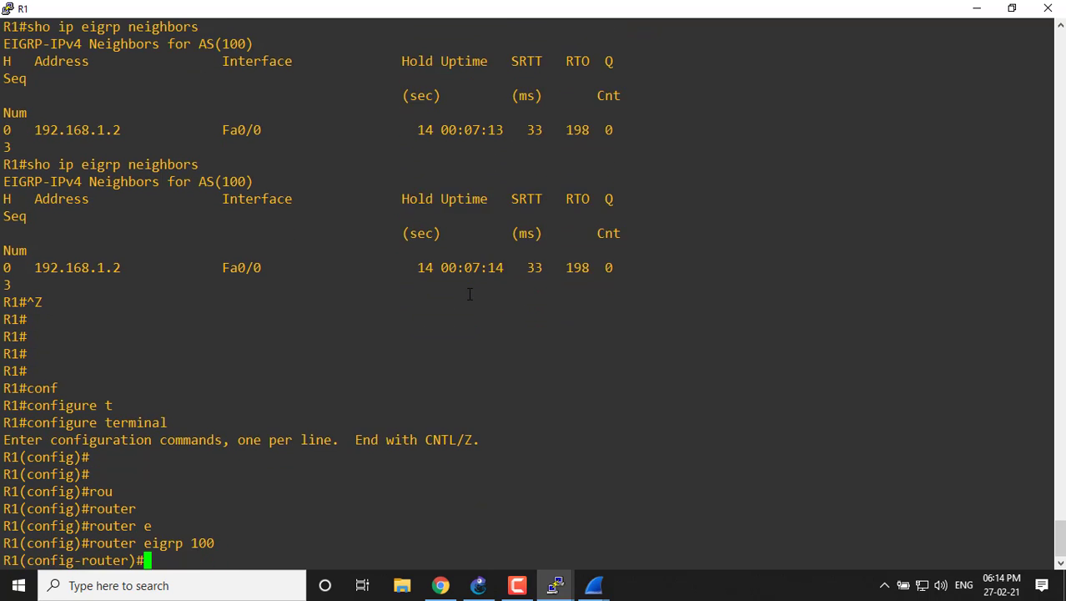
pyautogui.press('Return')
pyautogui.press('Return')
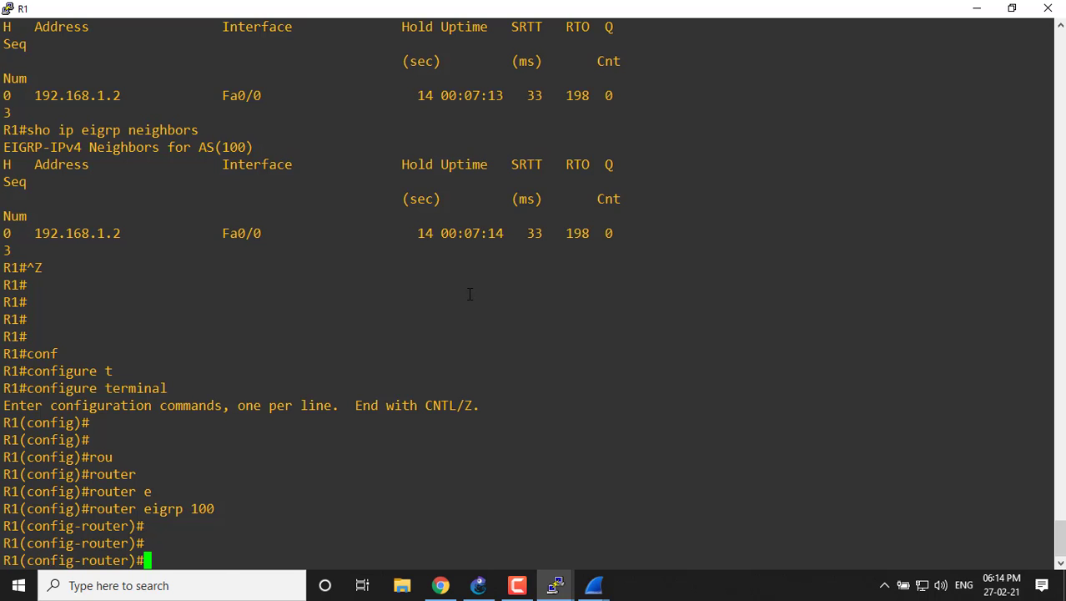
# List all available router configuration commands with "?" and return to the prompt.
pyautogui.write('?')
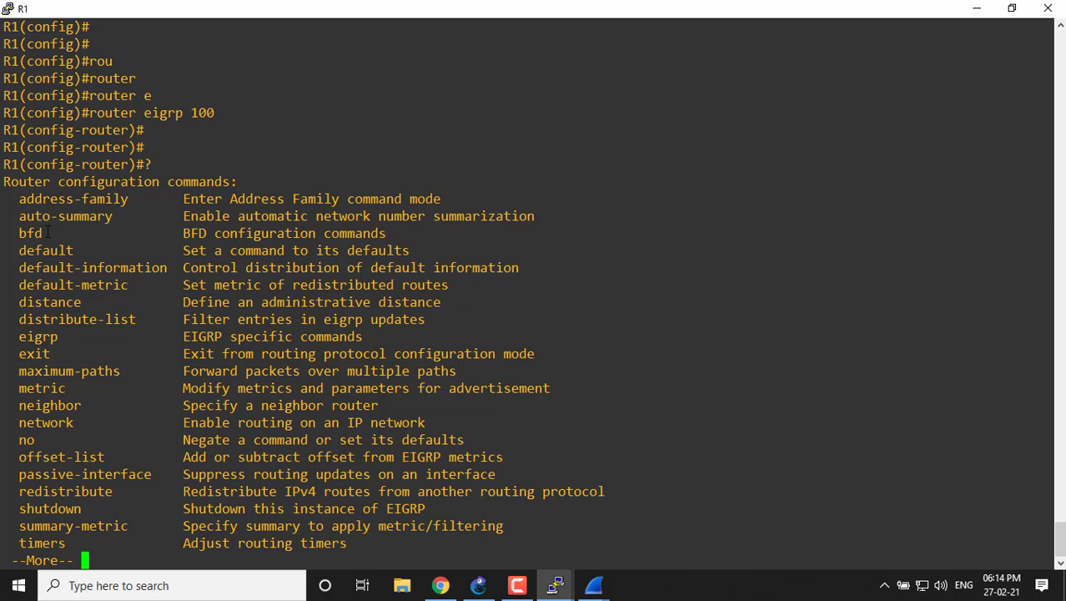
pyautogui.press('Return')
pyautogui.press('Return')
pyautogui.press('Return')
pyautogui.press('Return')
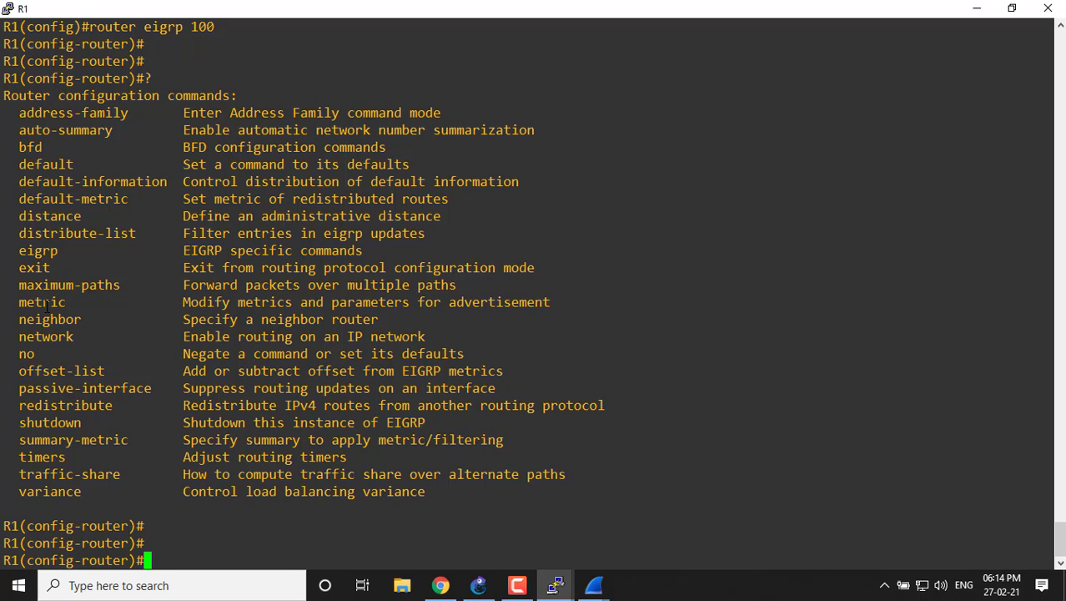
pyautogui.press('Return')
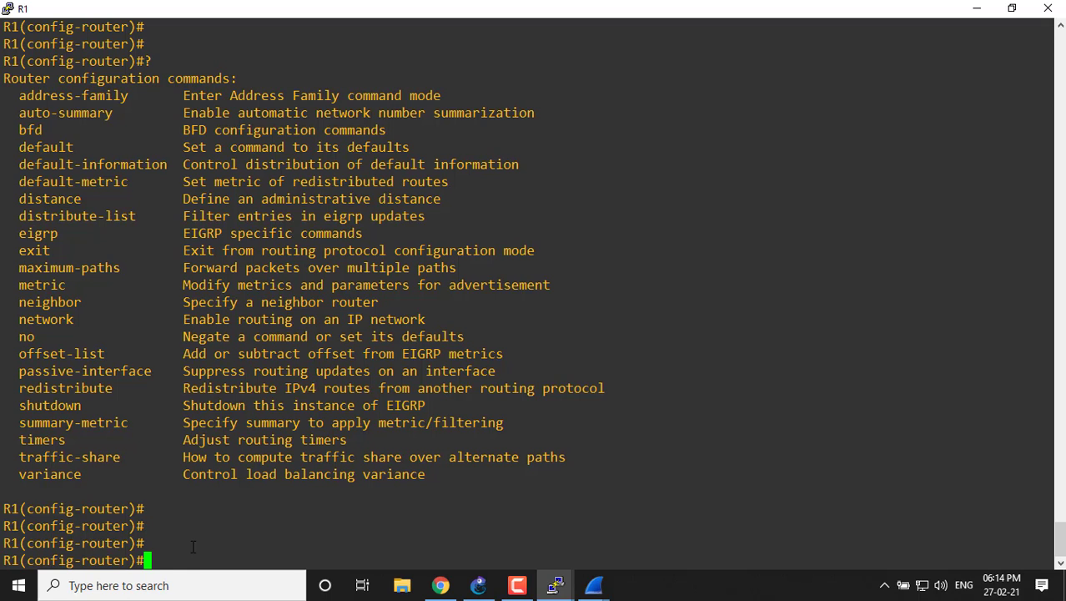
# Enter the "metric" keyword at R1's router configuration prompt and list its options with "?".
pyautogui.write('met')
pyautogui.press('Tab')
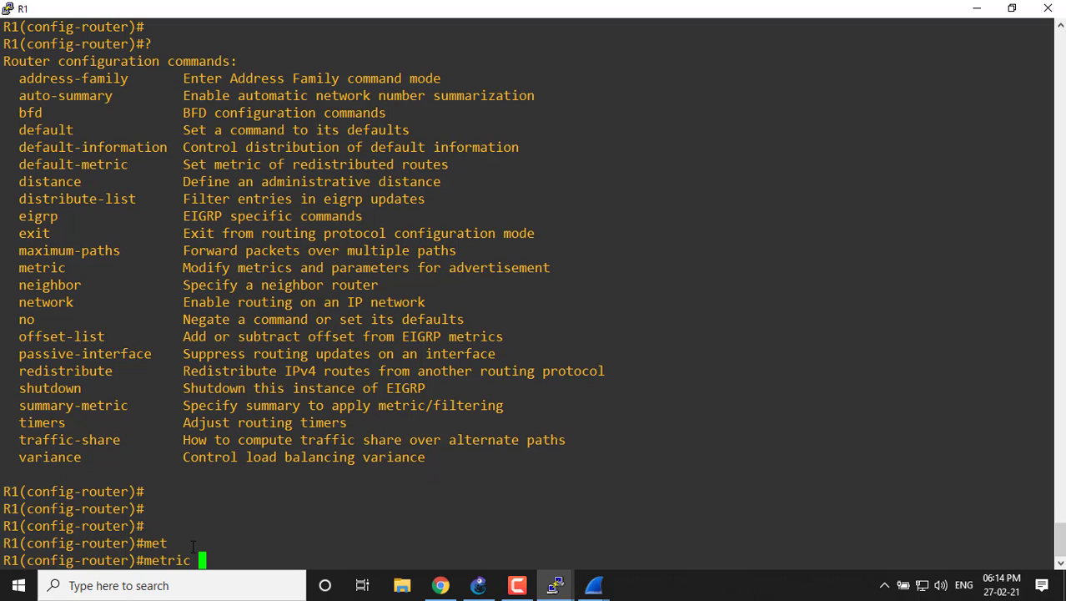
pyautogui.press('BackSpace')
pyautogui.press('BackSpace')
pyautogui.press('BackSpace')
pyautogui.press('BackSpace')
pyautogui.press('BackSpace')
pyautogui.press('BackSpace')
pyautogui.press('BackSpace')
pyautogui.write('met')
pyautogui.press('Tab')
pyautogui.write('?')
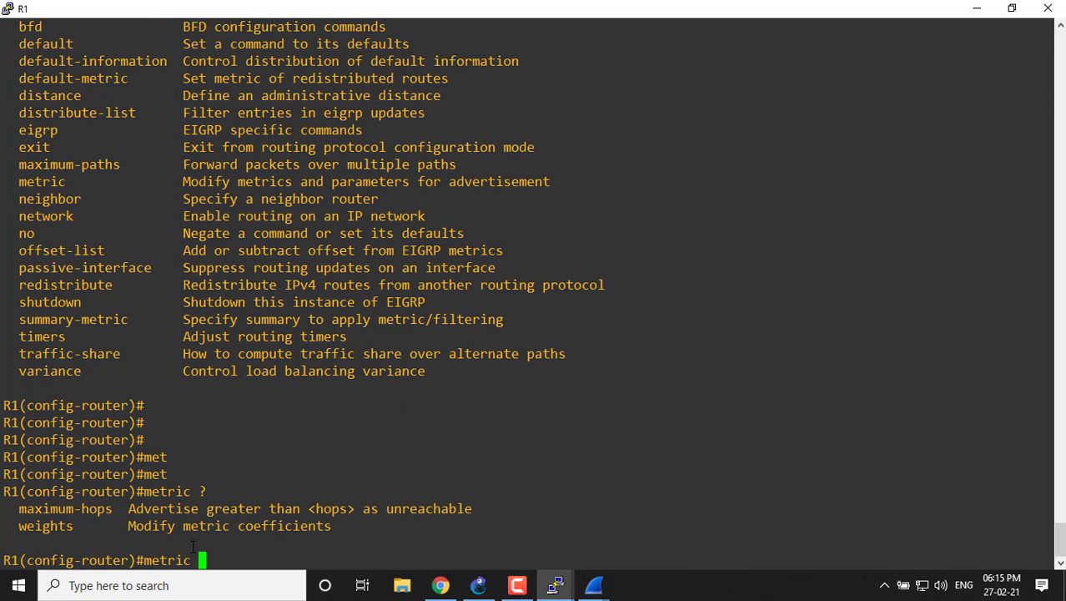
pyautogui.write('we')
# Extend the command to "metric weights 0", using "?" to check the expected arguments.
pyautogui.press('Tab')
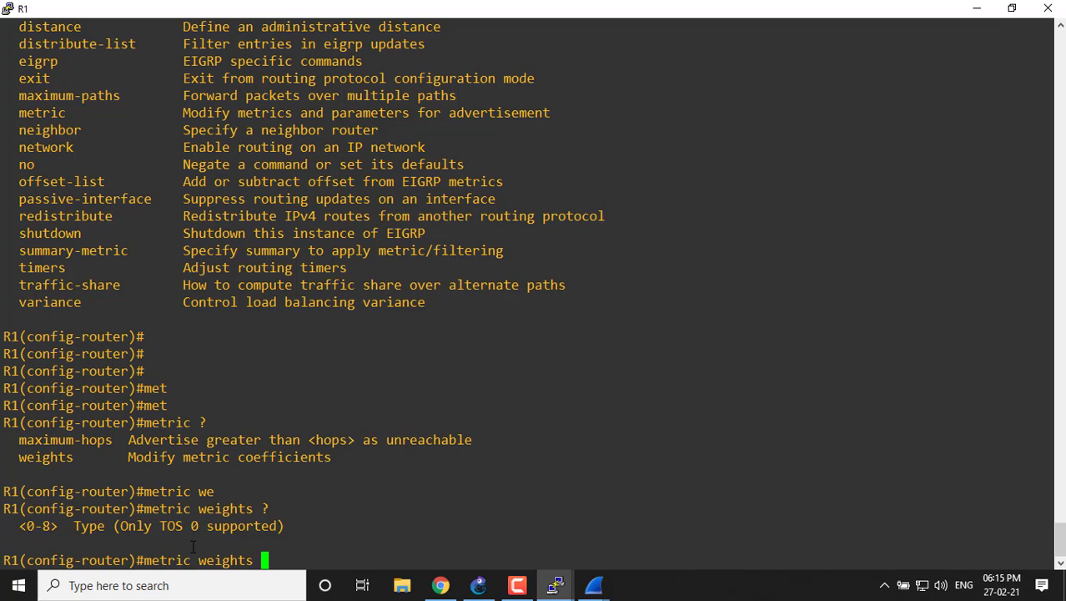
pyautogui.write('0 ?')
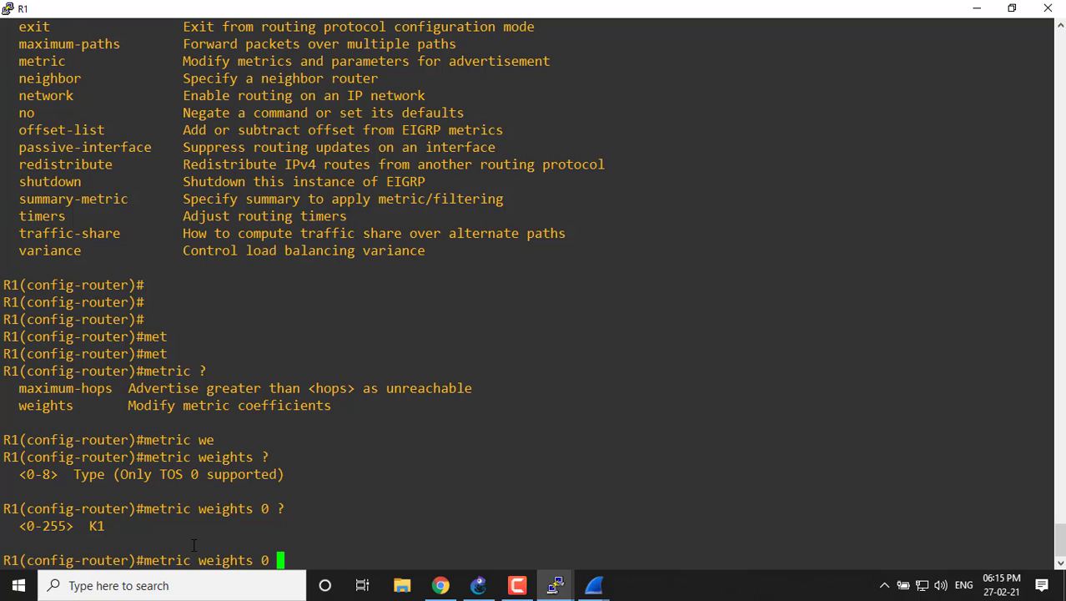
pyautogui.write('1')
# Complete and apply "metric weights 0 0 1 1 0 0" on R1, then restore the console's smaller size and minimize it.
pyautogui.press('BackSpace')
pyautogui.write('0 1 1 0 0 ?')
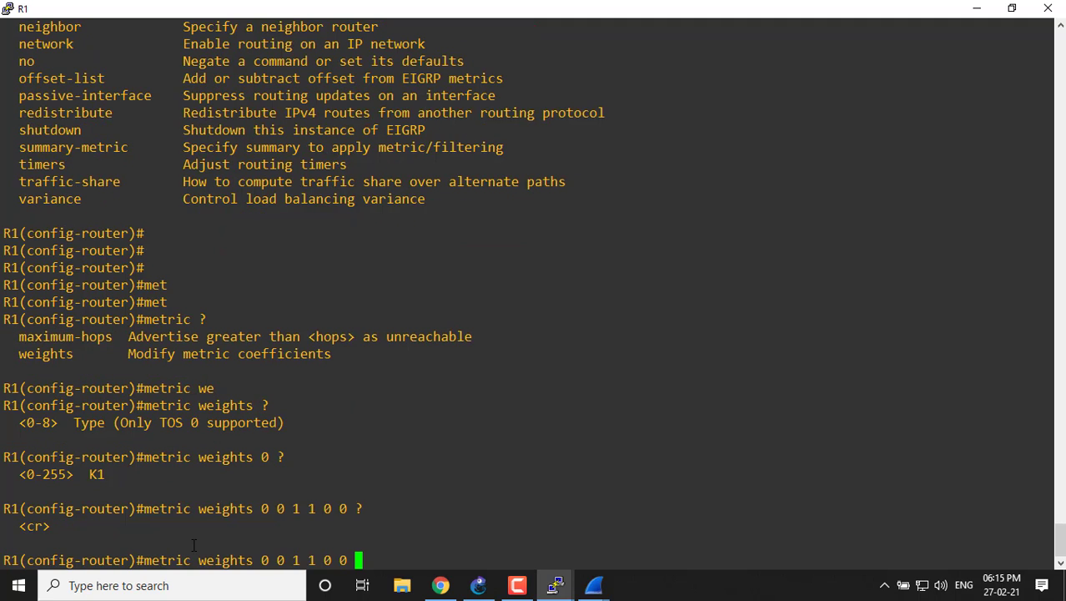
pyautogui.press('Return')
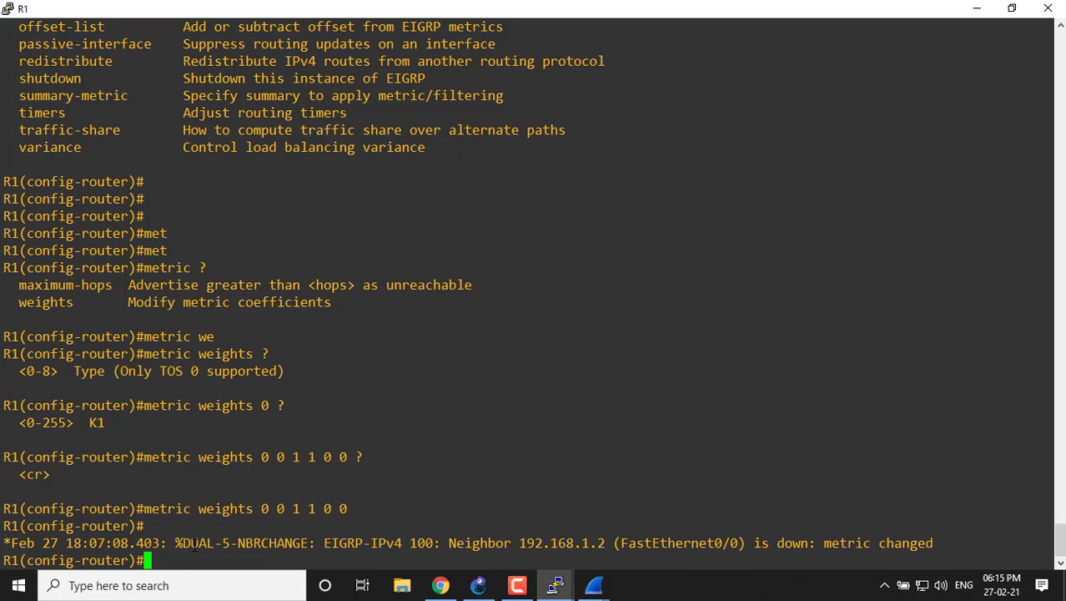
pyautogui.click(1012, 8)
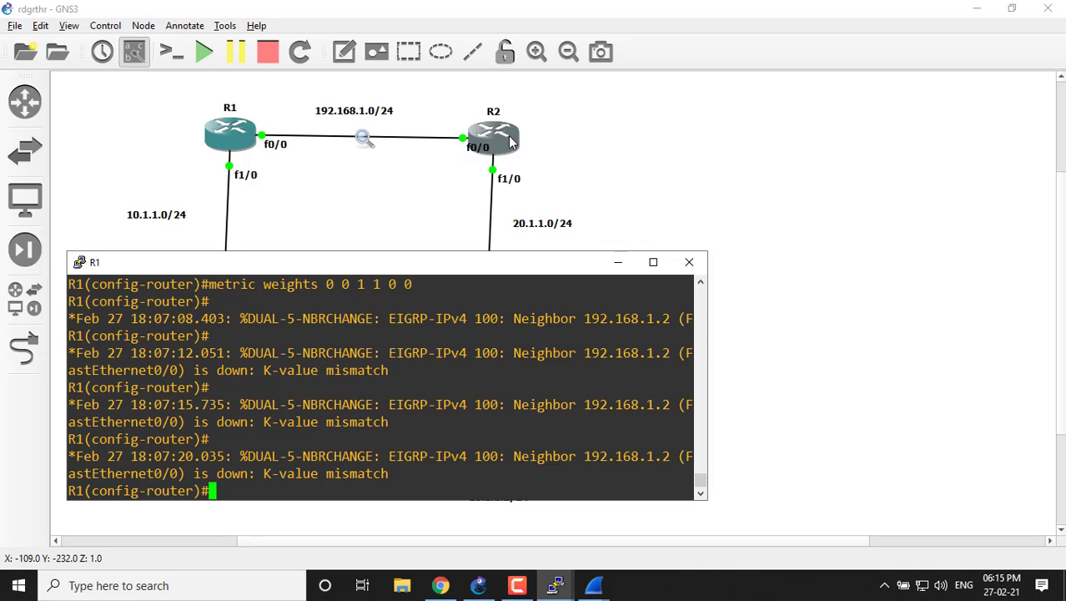
pyautogui.click(617, 263)
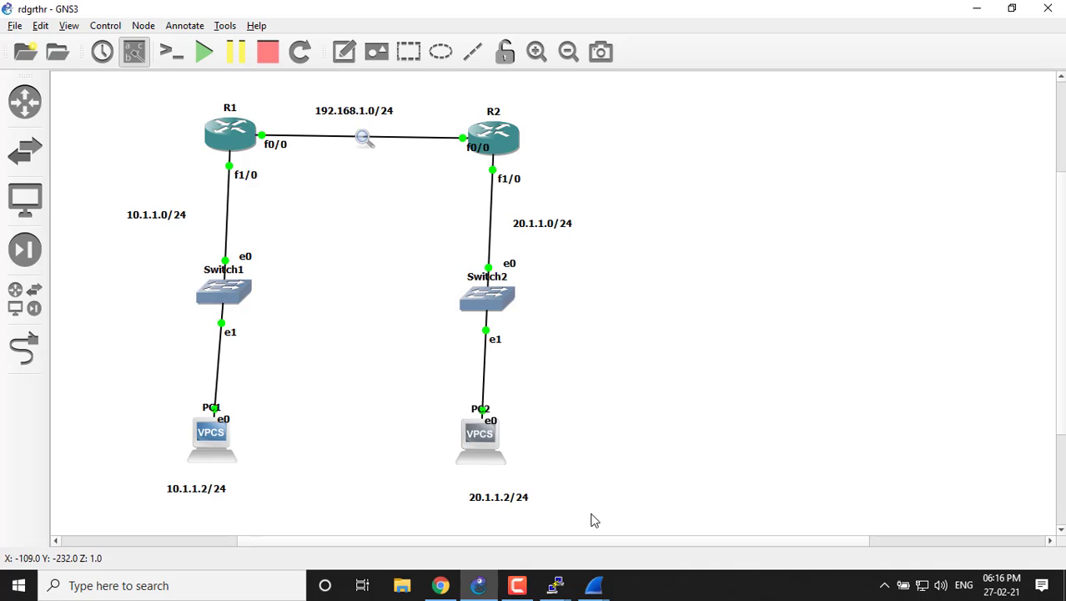
# Reopen R1's console, examine the latest EIGRP neighbor-change log messages, and minimize the console.
pyautogui.click(604, 590)
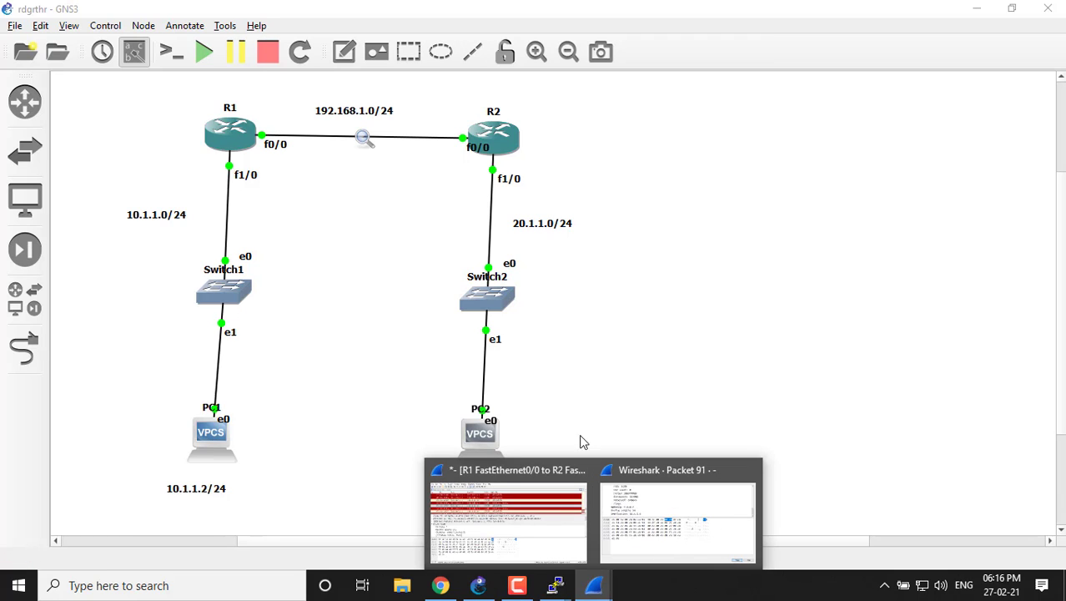
pyautogui.click(554, 584)
pyautogui.click(638, 534)
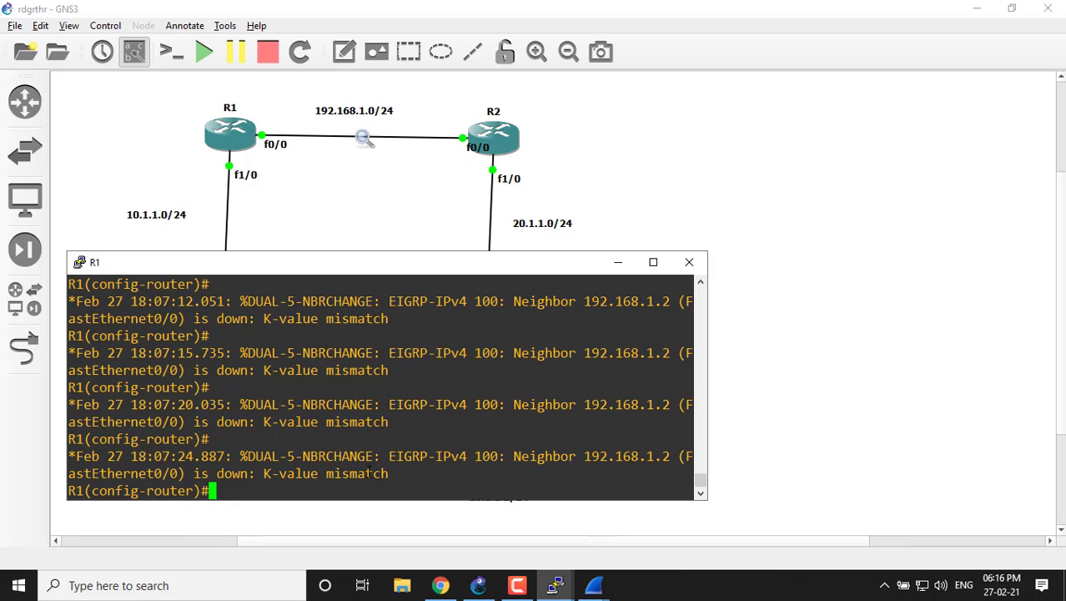
pyautogui.moveTo(324, 472); pyautogui.dragTo(350, 456)
pyautogui.moveTo(421, 485); pyautogui.dragTo(432, 474)
pyautogui.click(621, 264)
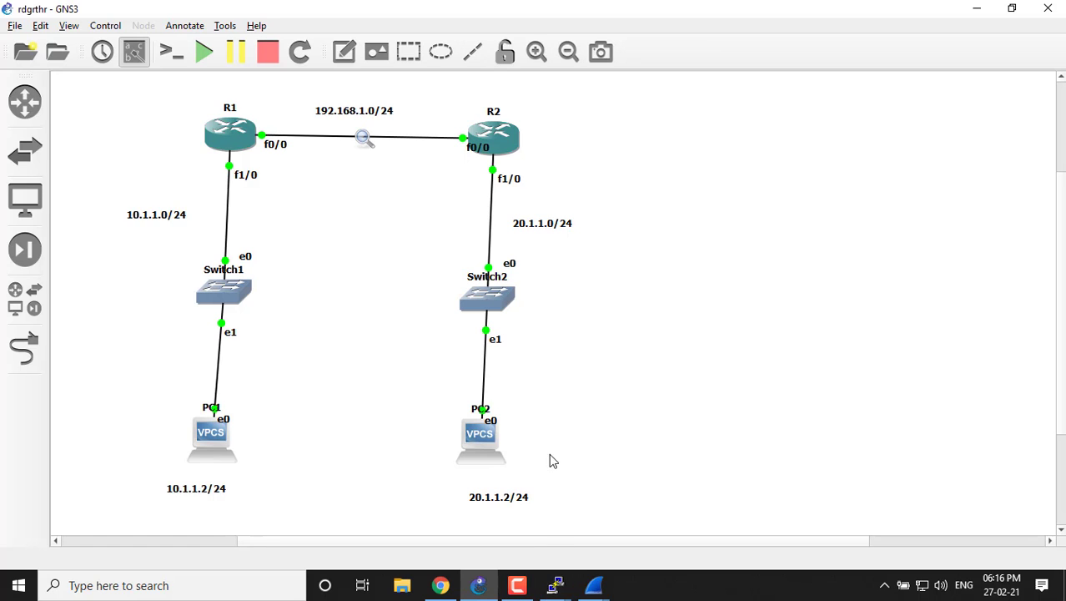
# Open R2's console and enter global configuration mode with "configure terminal".
pyautogui.moveTo(555, 585)
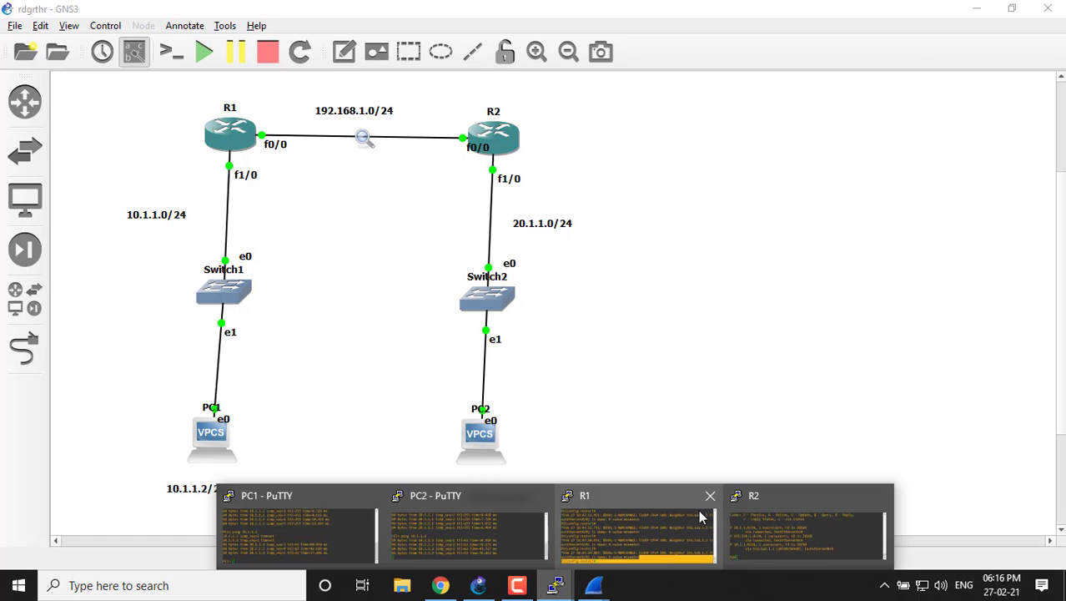
pyautogui.click(776, 524)
pyautogui.write('c')
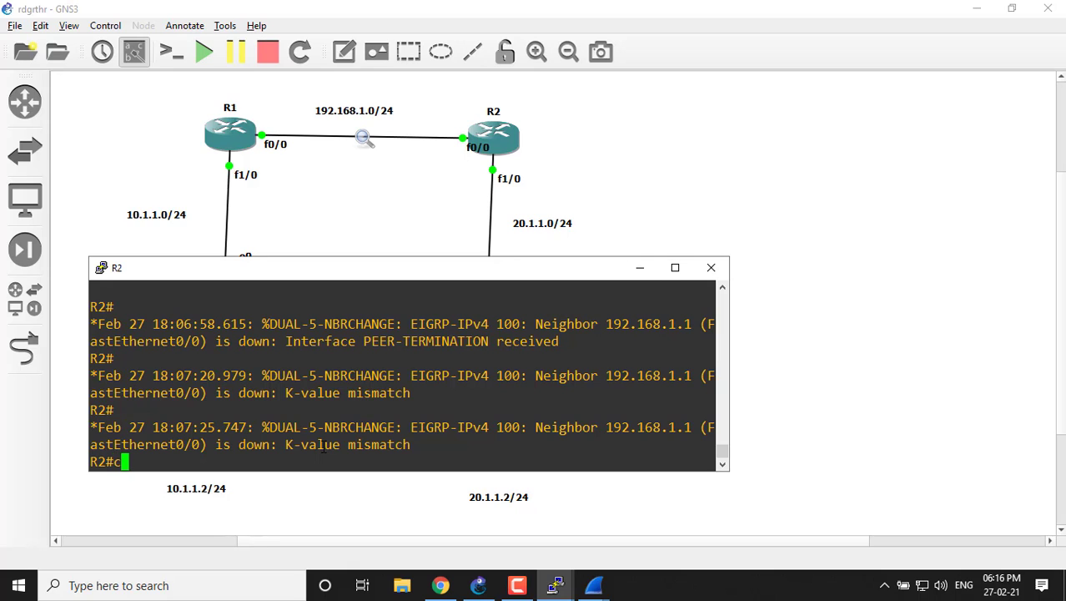
pyautogui.write('onf')
pyautogui.press('Tab')
pyautogui.write('t')
# Enter EIGRP router configuration mode on R2 with "router eigrp 100".
pyautogui.press('Tab')
pyautogui.press('Return')
pyautogui.press('Return')
pyautogui.press('Return')
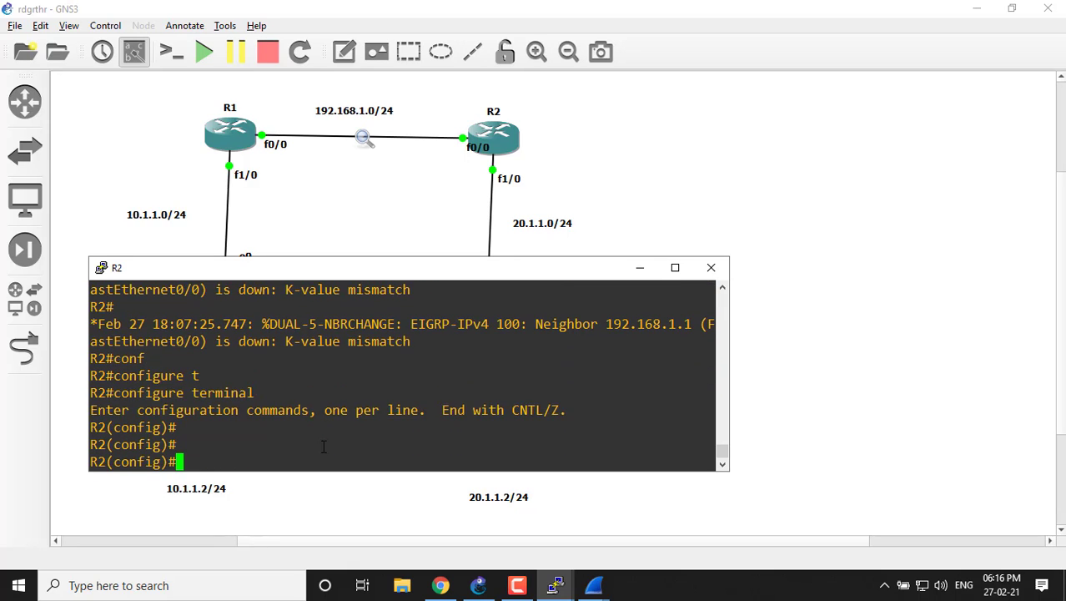
pyautogui.write('rou')
pyautogui.press('Tab')
pyautogui.press('Tab')
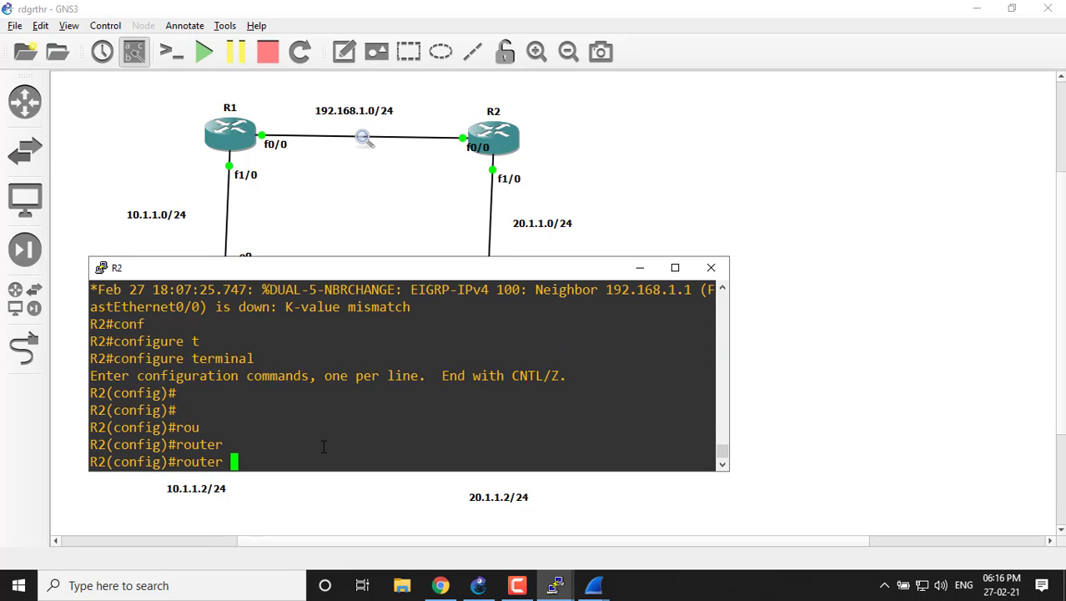
pyautogui.write('e')
pyautogui.press('Tab')
pyautogui.write('100')
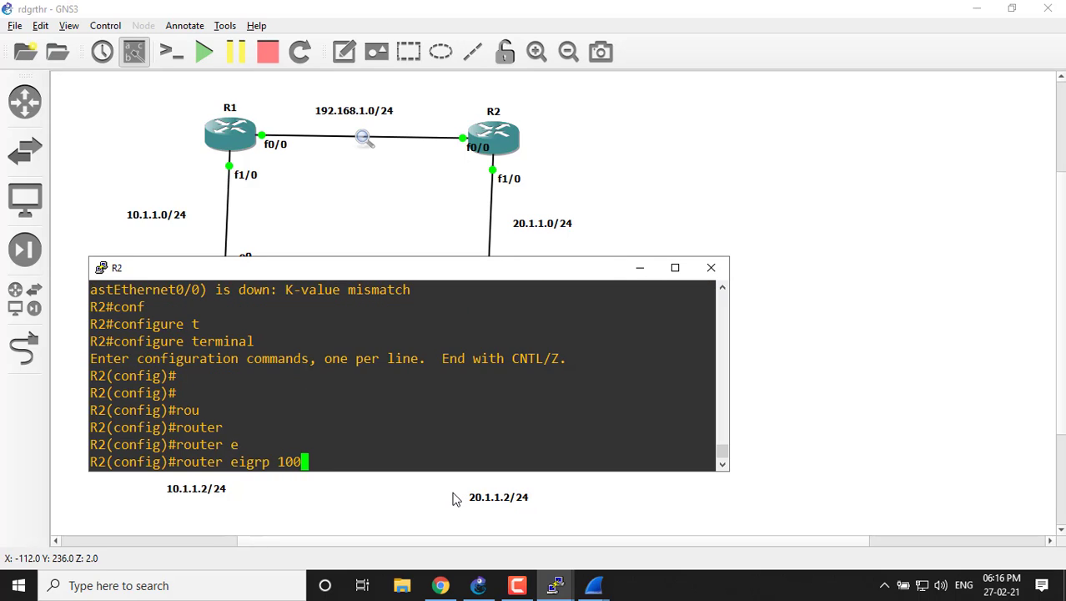
pyautogui.press('Return')
pyautogui.press('Return')
pyautogui.press('Return')
# Try to apply "metric 0 0 1 1 0 0" at R2's router configuration prompt.
pyautogui.write('met')
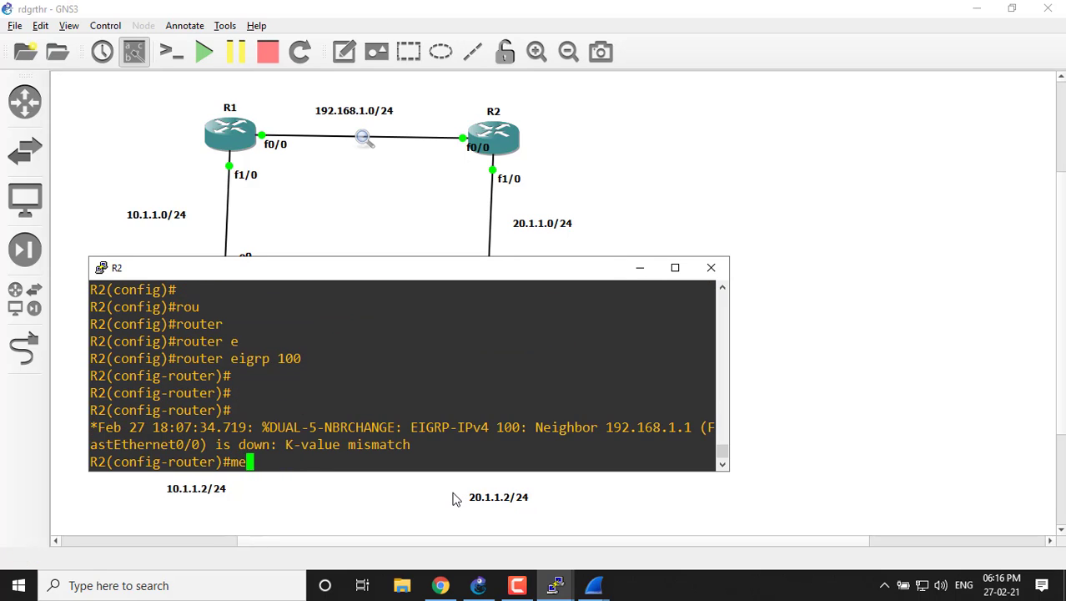
pyautogui.press('Tab')
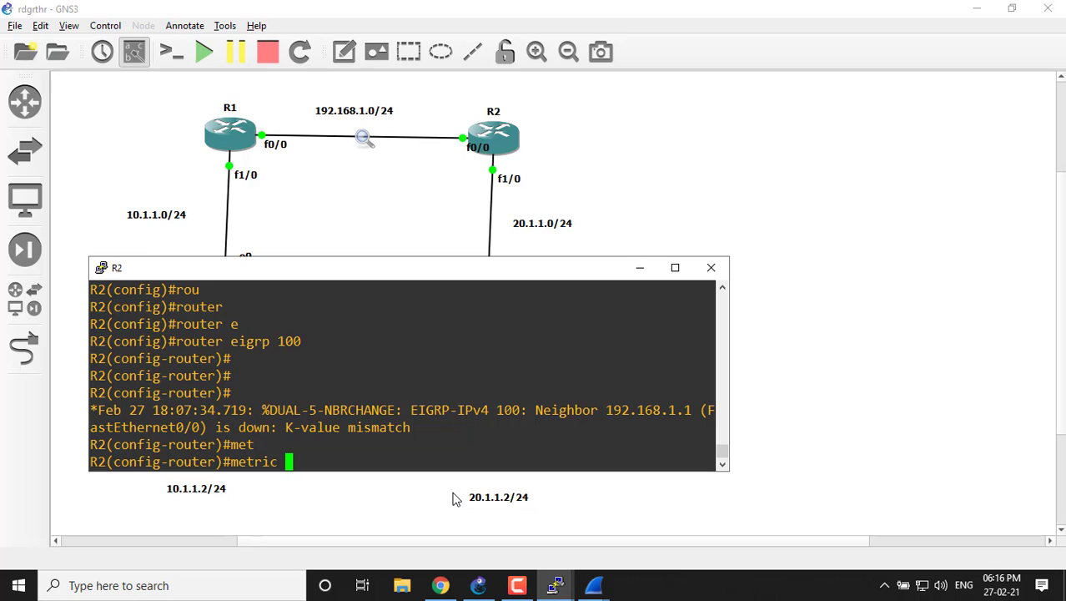
pyautogui.write('0 ')
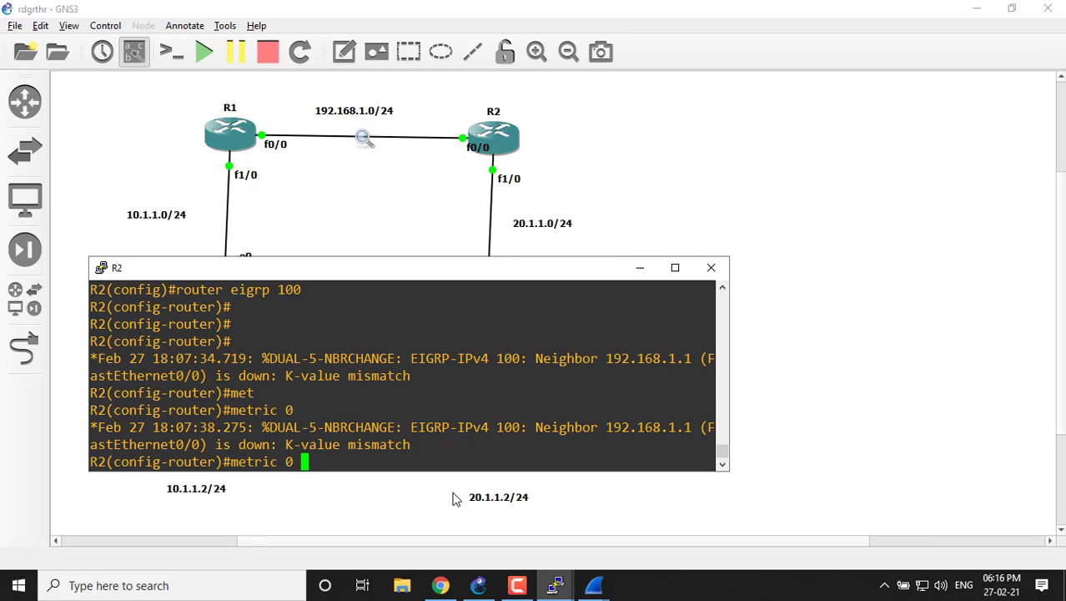
pyautogui.write('0 1 ')
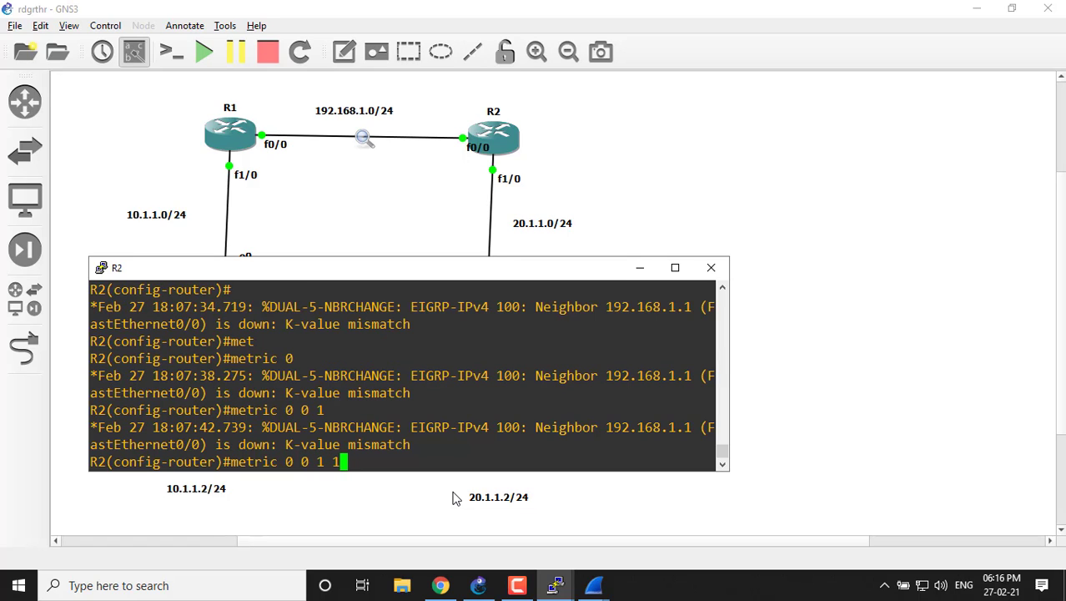
pyautogui.write('1 0 0')
pyautogui.press('Return')
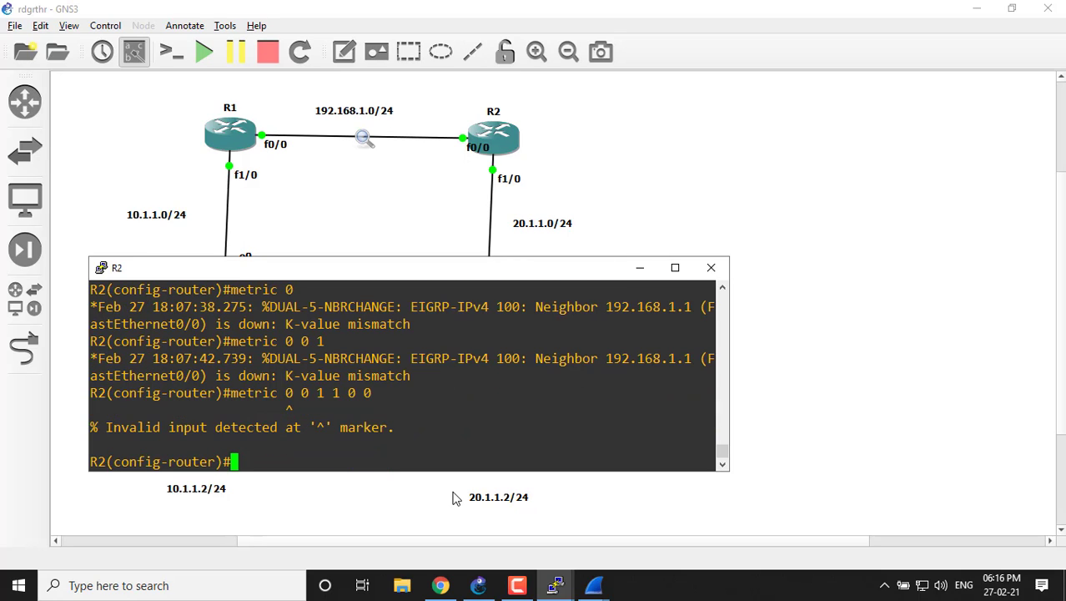
# Recall the last metric command on R2, remove its number arguments, and rework it into "metric weights".
pyautogui.press('Up')
pyautogui.press('Left')
pyautogui.press('Left')
pyautogui.press('Left')
pyautogui.press('Left')
pyautogui.press('Left')
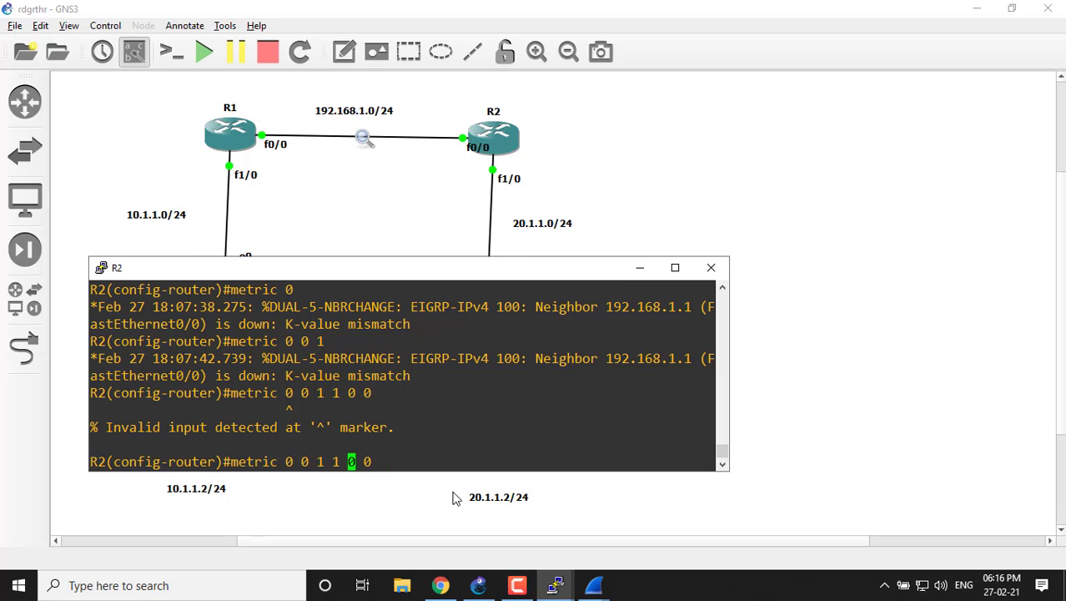
pyautogui.press('Left')
pyautogui.press('Left')
pyautogui.write('wi')
pyautogui.press('Tab')
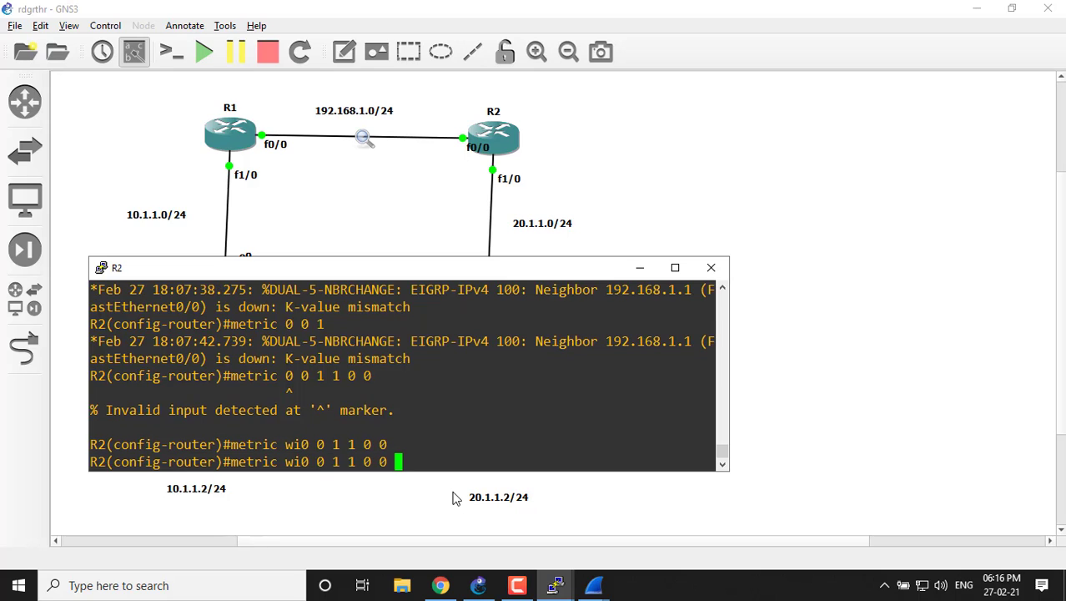
pyautogui.press('BackSpace')
pyautogui.press('BackSpace')
pyautogui.press('BackSpace')
pyautogui.press('BackSpace')
pyautogui.press('BackSpace')
pyautogui.press('BackSpace')
pyautogui.press('BackSpace')
pyautogui.press('BackSpace')
pyautogui.press('BackSpace')
pyautogui.press('BackSpace')
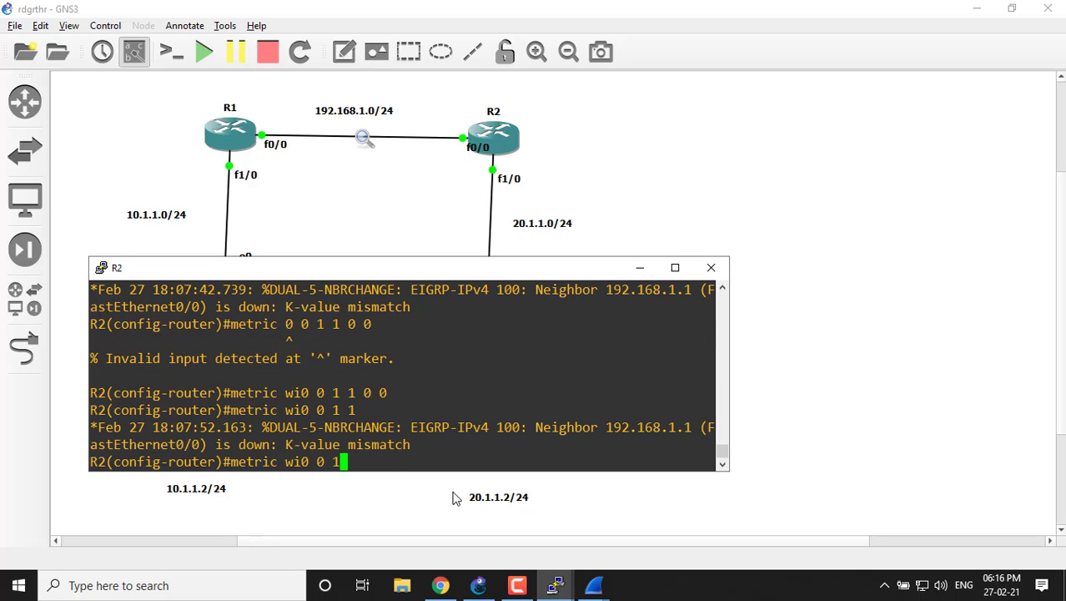
pyautogui.press('BackSpace')
pyautogui.press('BackSpace')
pyautogui.press('Tab')
pyautogui.press('BackSpace')
pyautogui.press('Tab')
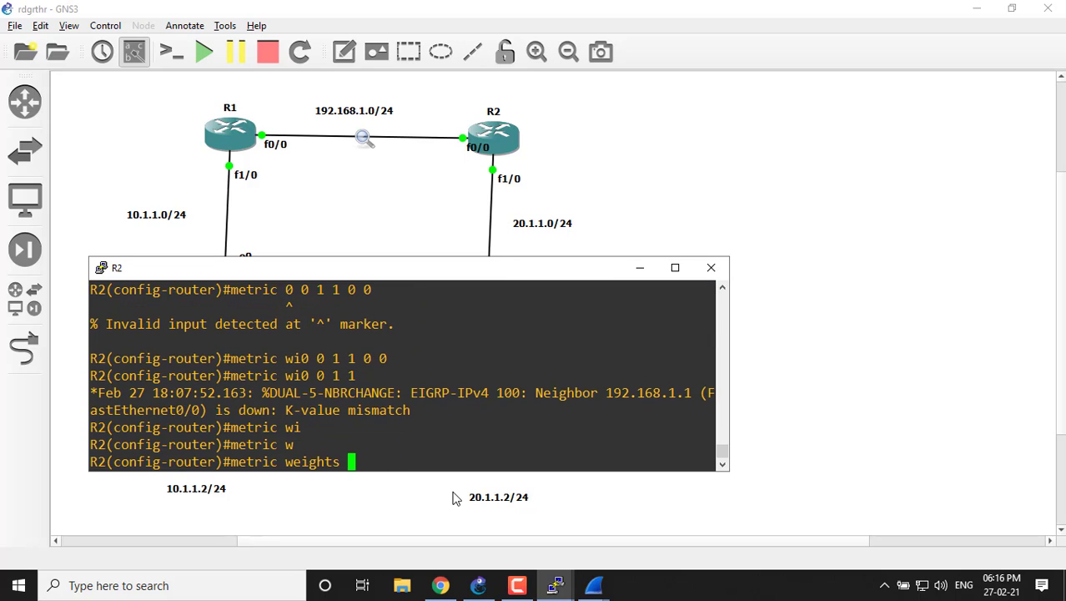
# Check the expected argument with "?", then complete and apply "metric weights 0 0 1 1 0 0" on R2.
pyautogui.write('?0 ')
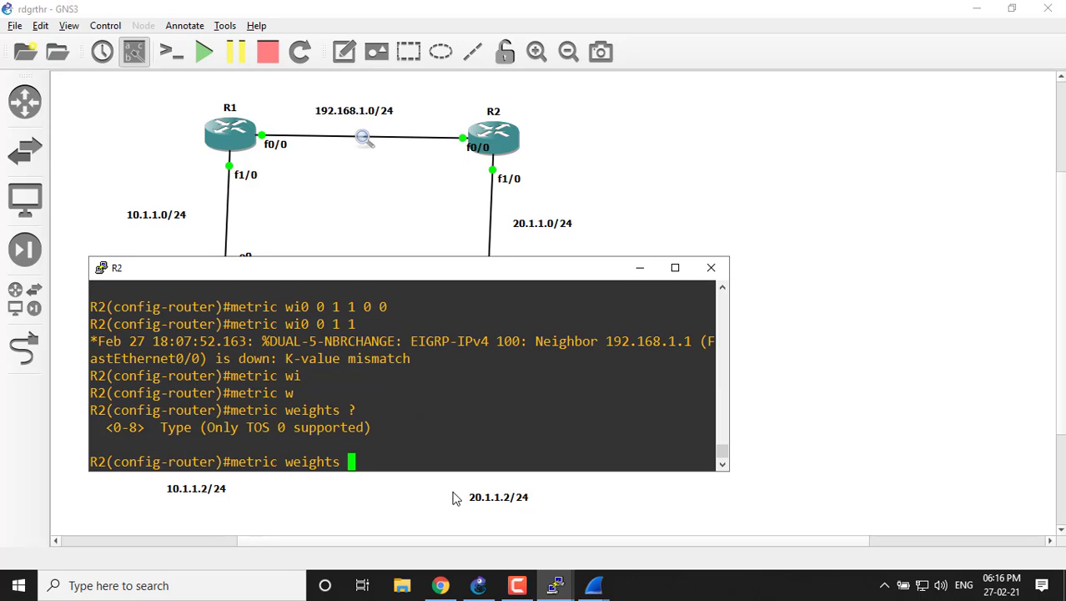
pyautogui.write('0 ')
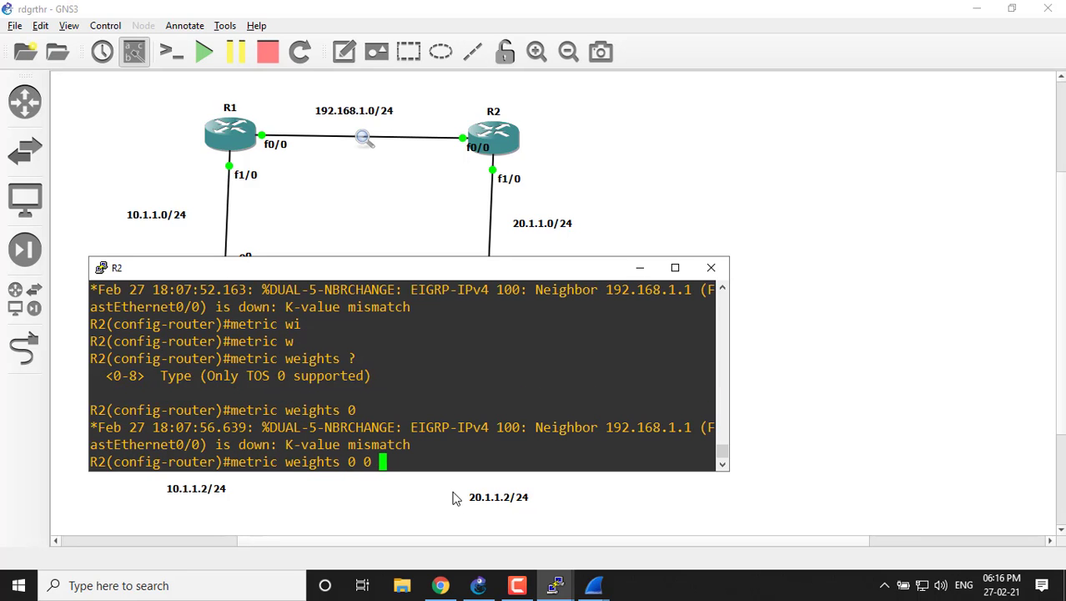
pyautogui.write('1 1 0 0')
pyautogui.press('Return')
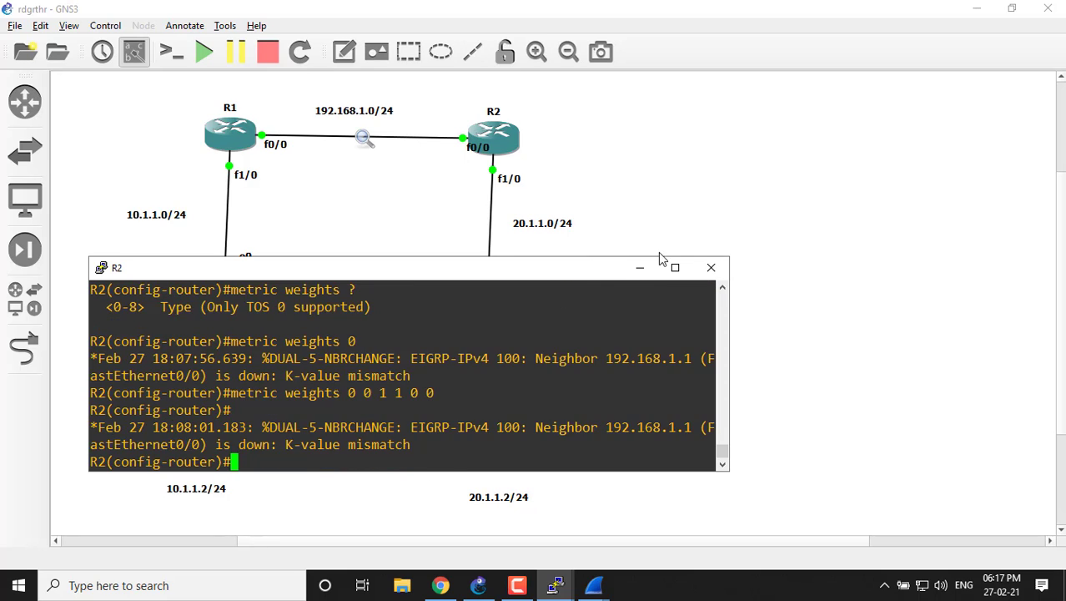
# Enlarge R2's console, examine the latest EIGRP neighbor-change message, and restore the console's smaller size.
pyautogui.click(675, 267)
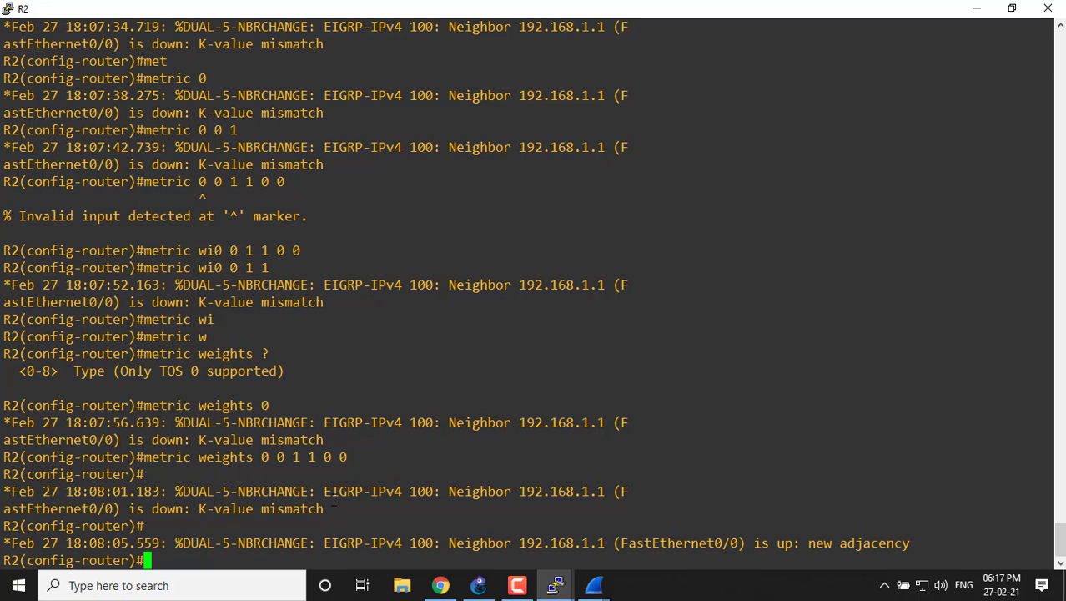
pyautogui.moveTo(808, 543); pyautogui.dragTo(902, 538)
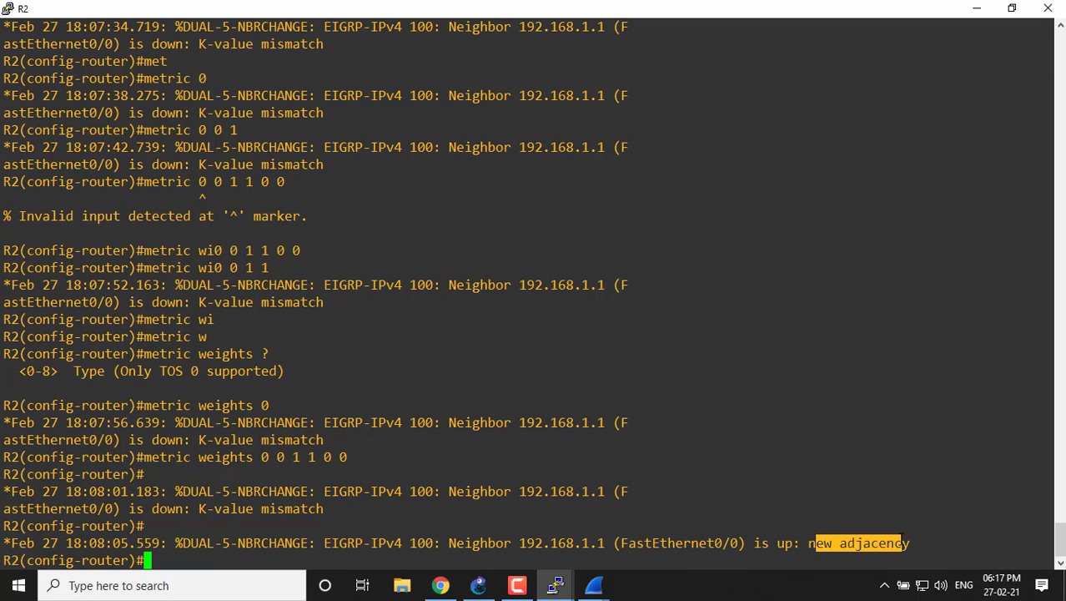
pyautogui.click(903, 538)
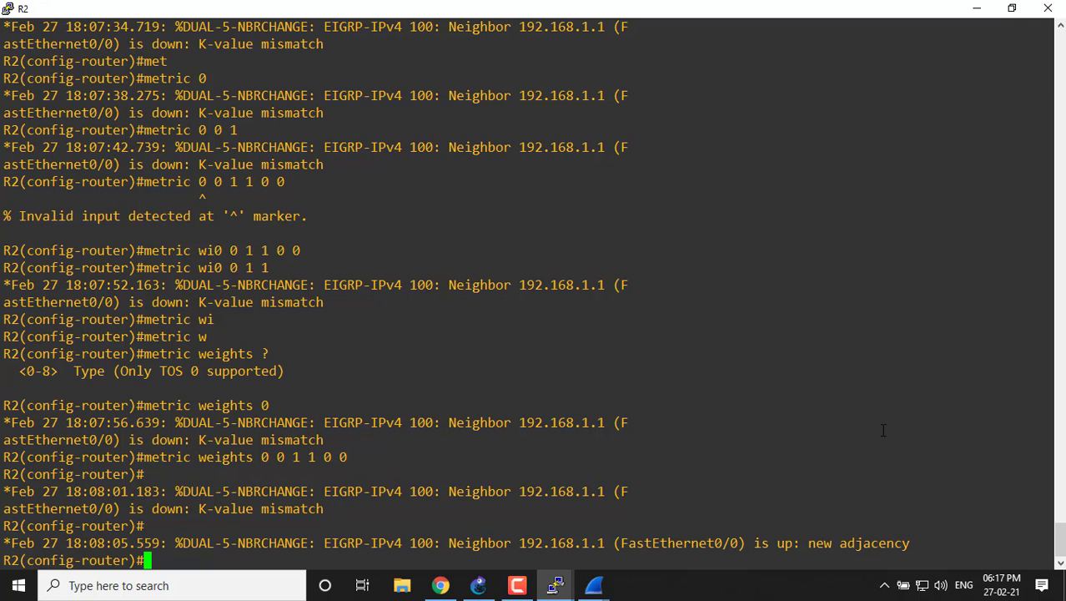
pyautogui.click(1012, 8)
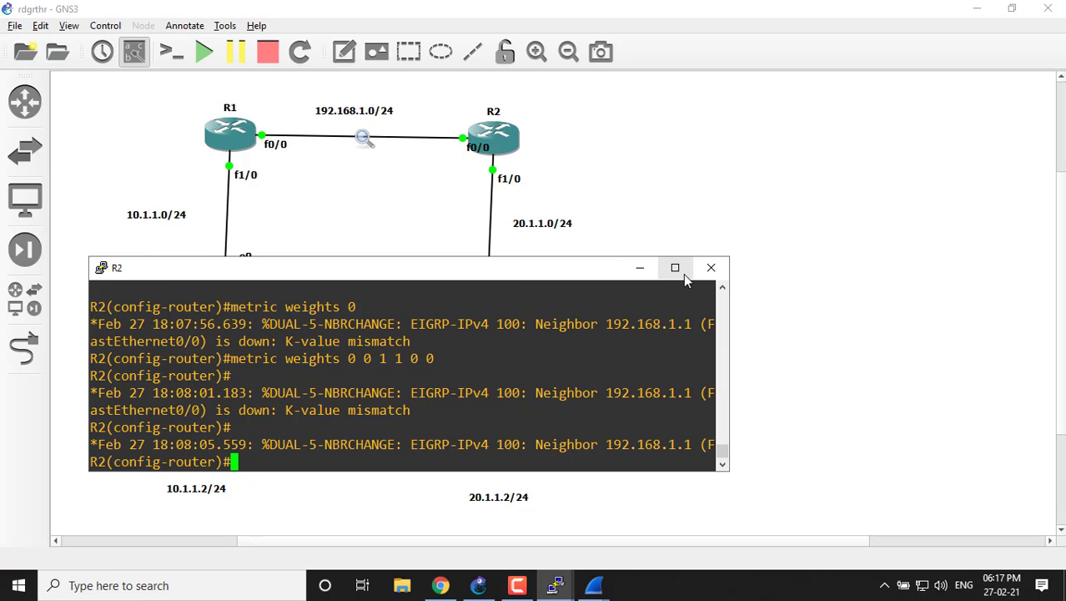
# Return to R2's console, apply "metric weights 0 1 0 1 0 0", and minimize the console.
pyautogui.click(594, 585)
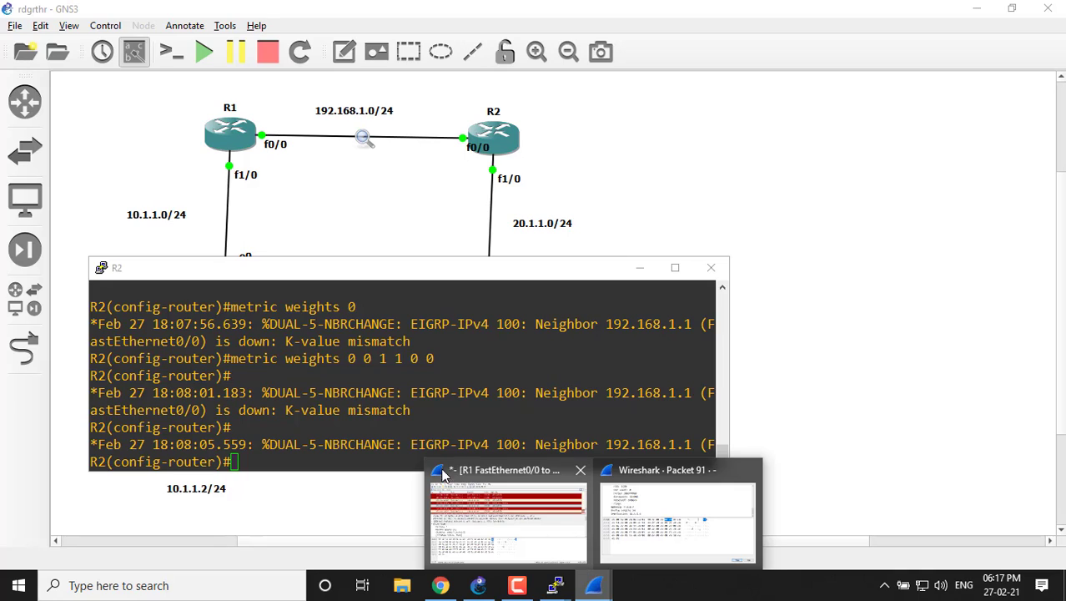
pyautogui.click(336, 386)
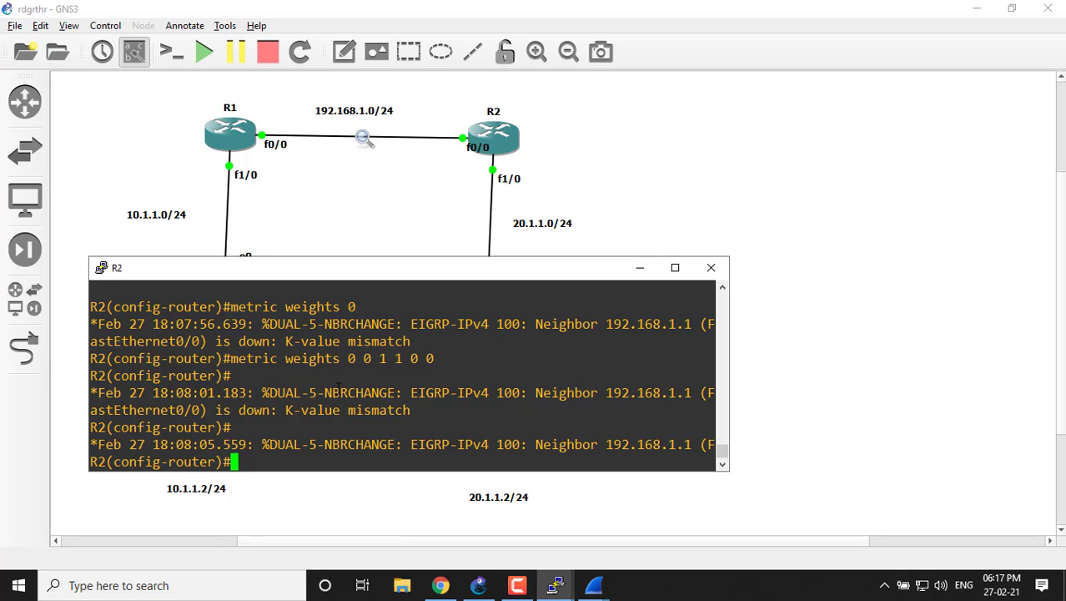
pyautogui.write('me')
pyautogui.press('Tab')
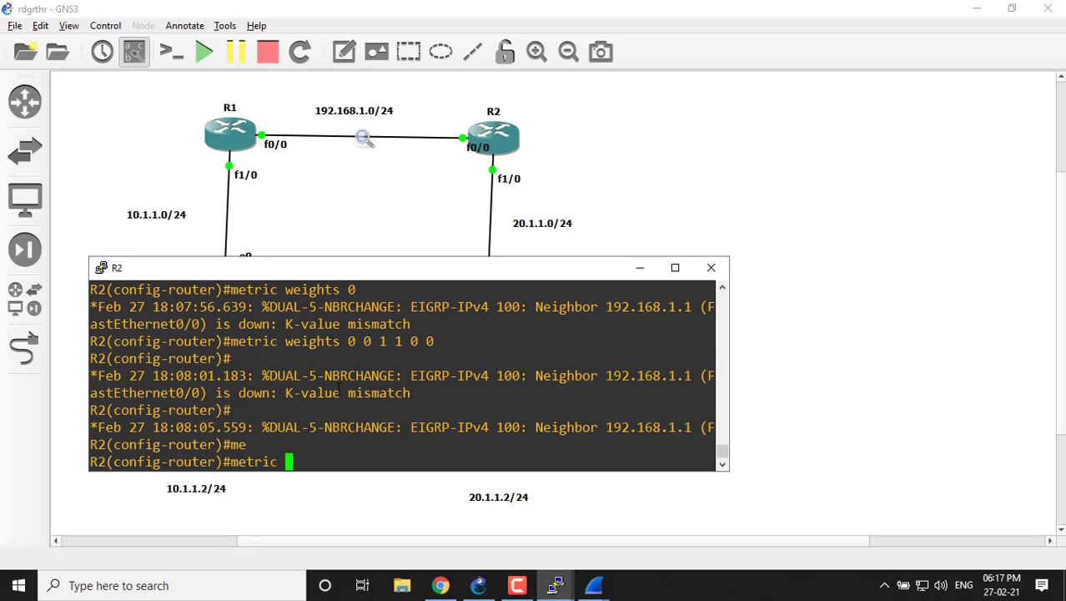
pyautogui.write('we')
pyautogui.press('Tab')
pyautogui.write('0 ')
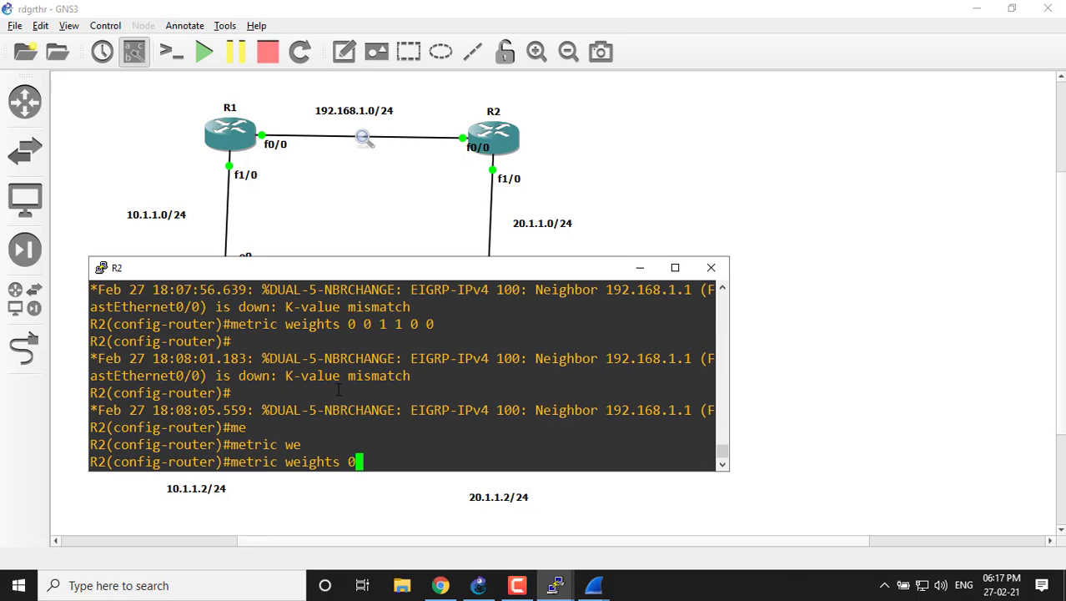
pyautogui.write('1 0 1 0 0')
pyautogui.press('Return')
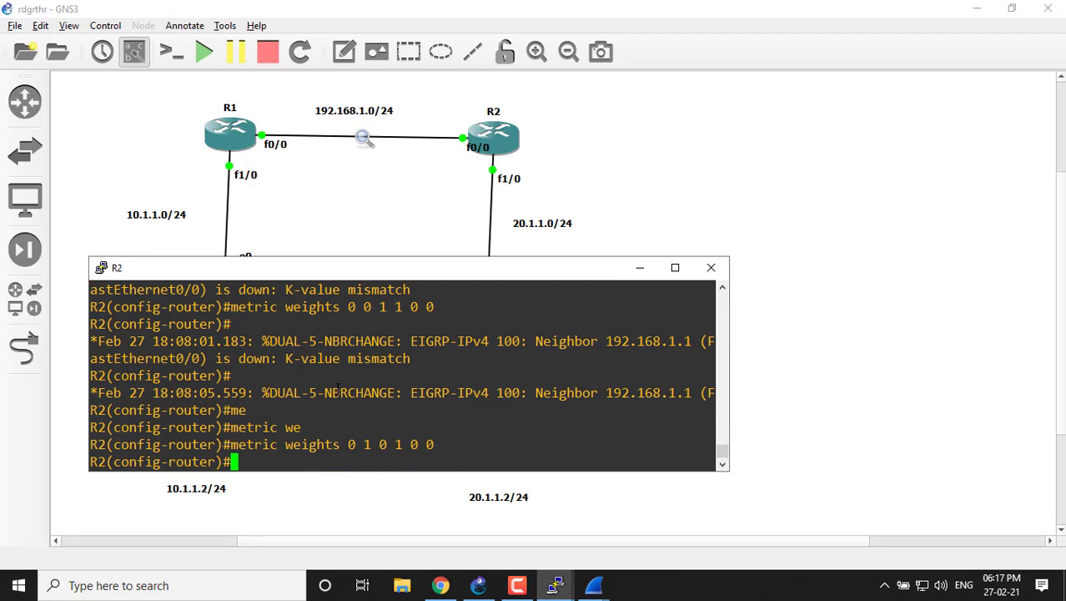
pyautogui.click(640, 267)
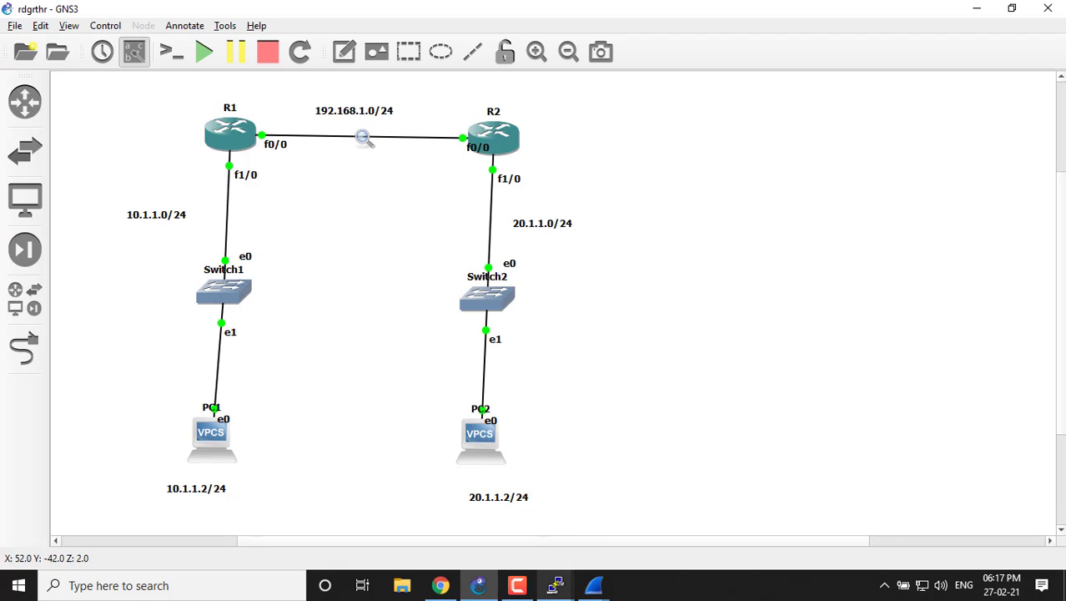
# Open R1's console and apply "metric weights 0 1 0 1 0 0" at its router configuration prompt.
pyautogui.moveTo(557, 588)
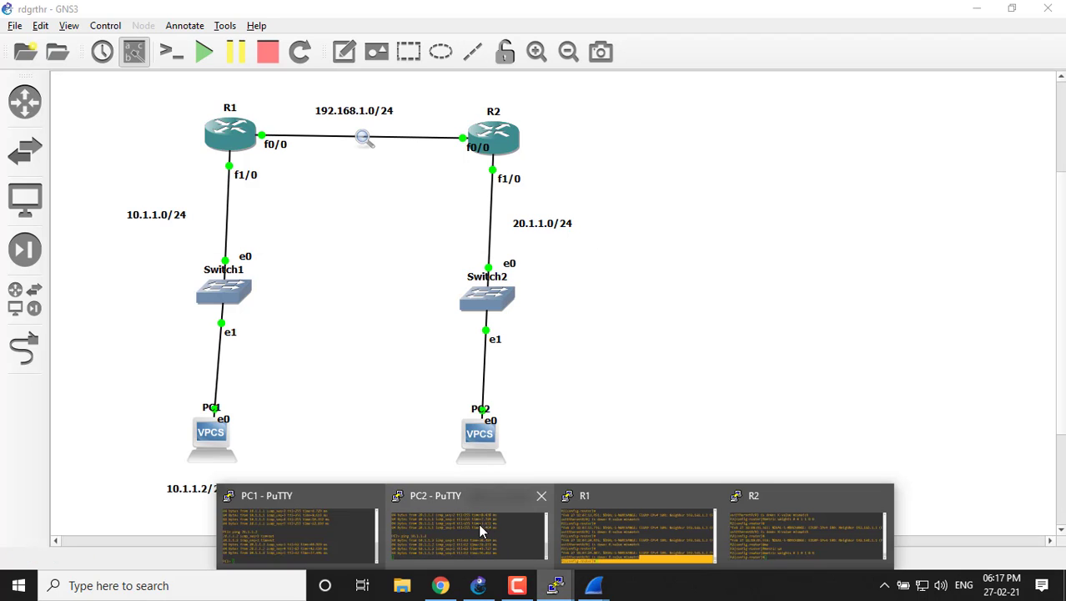
pyautogui.click(624, 521)
pyautogui.write('met')
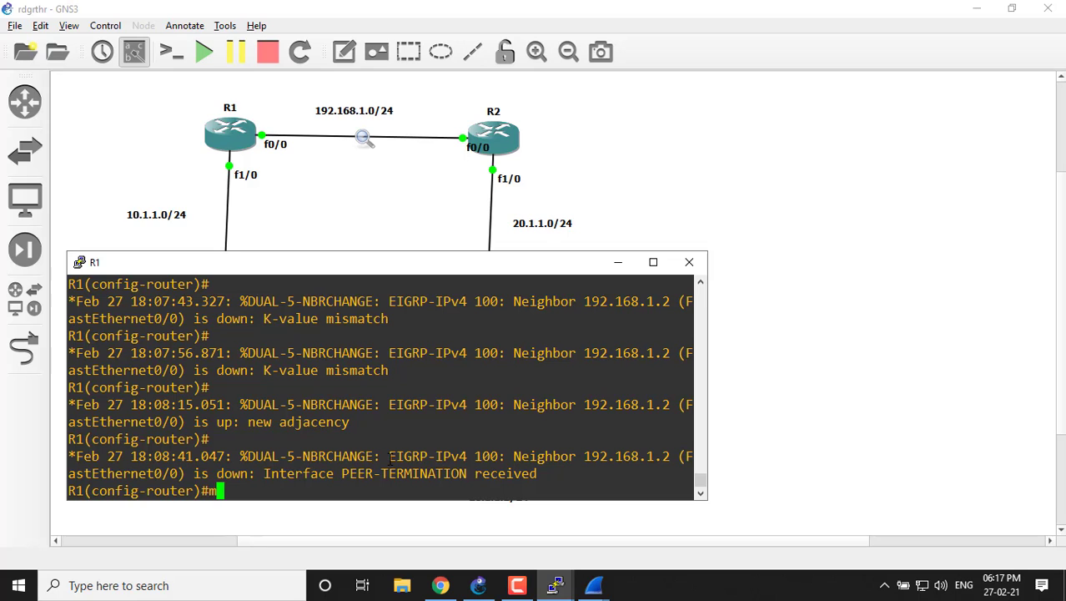
pyautogui.press('Tab')
pyautogui.write('w')
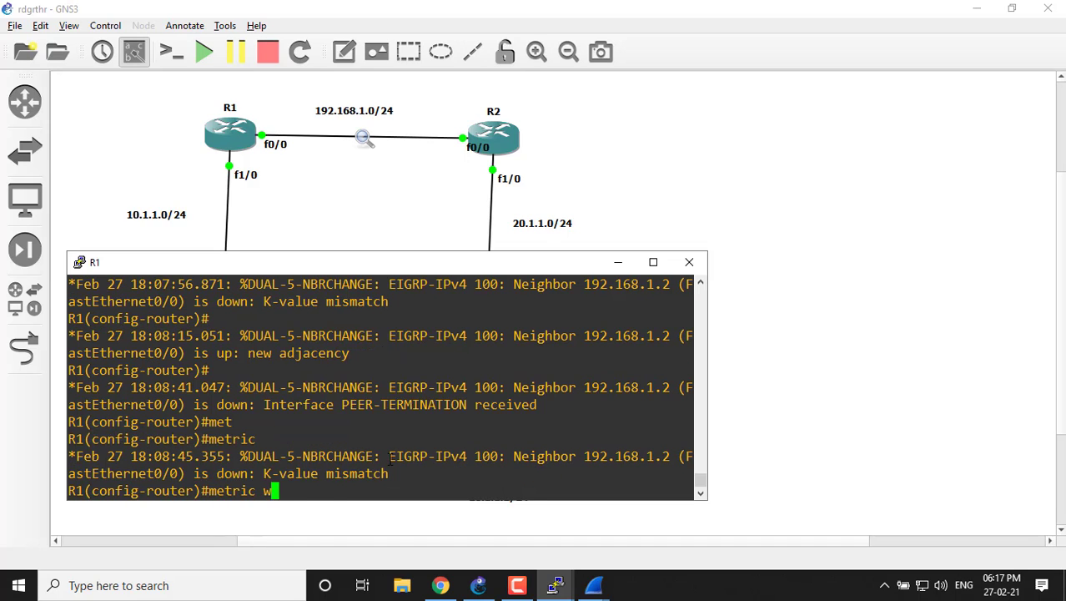
pyautogui.write('e')
pyautogui.press('Tab')
pyautogui.write('0 ')
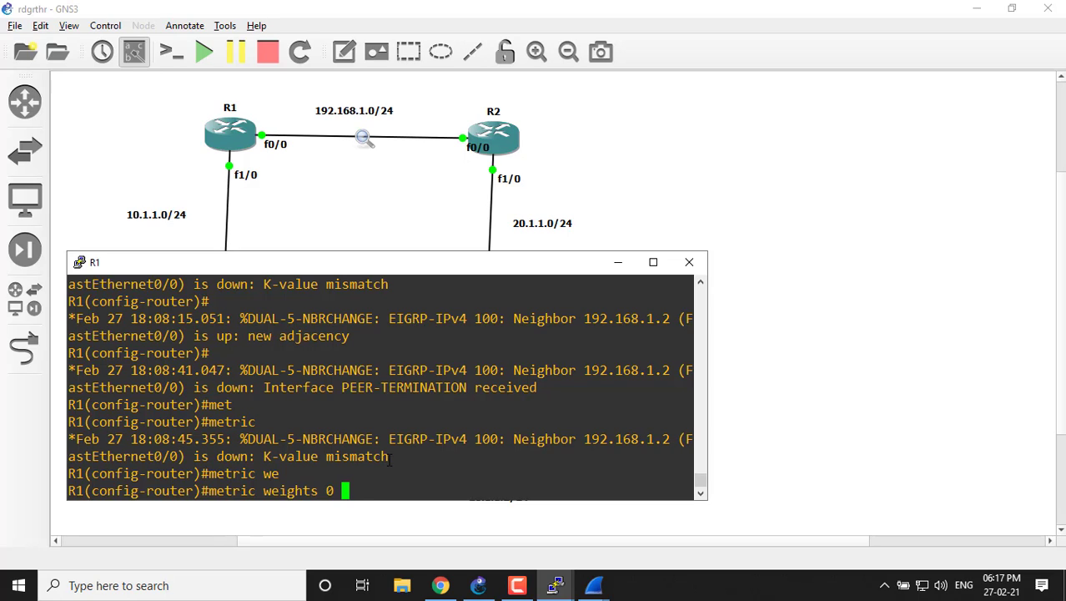
pyautogui.write('1 0 1 0 0')
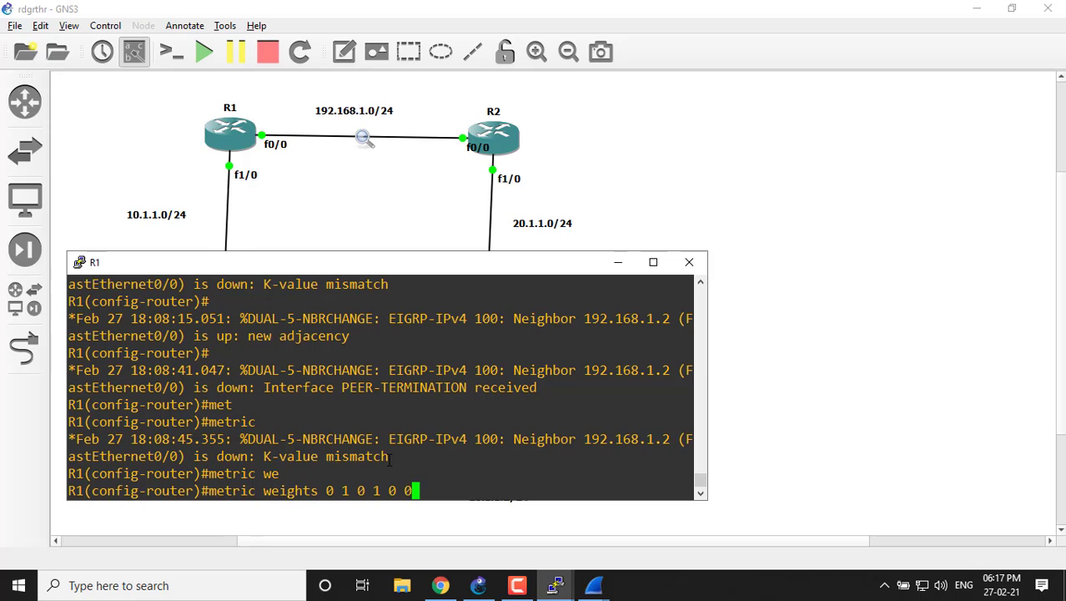
pyautogui.press('Return')
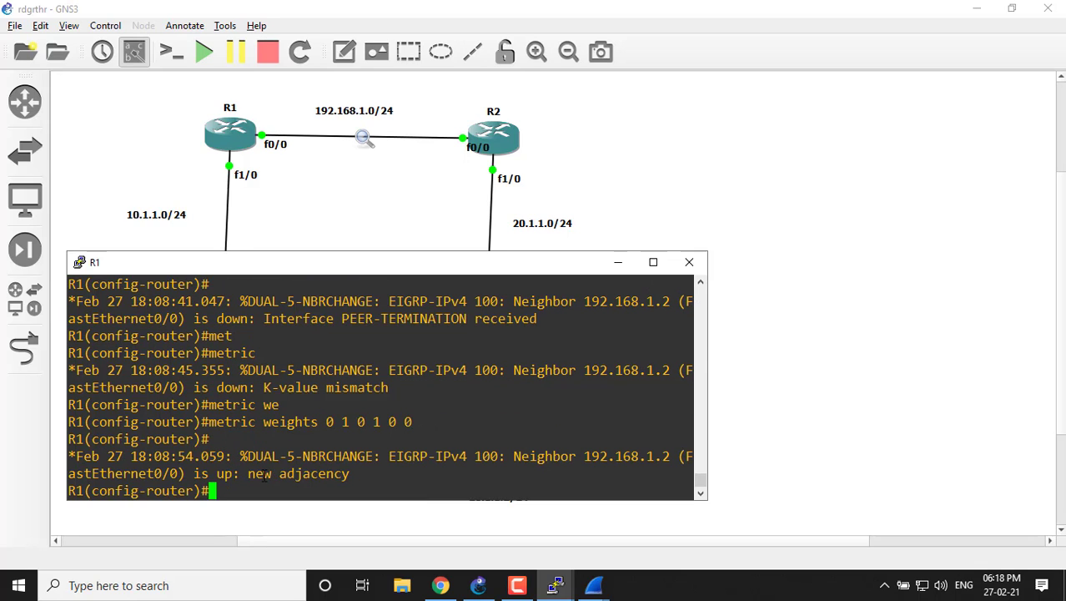
# Highlight the latest EIGRP adjacency message in R1's console, enlarge the console, and exit router configuration mode.
pyautogui.moveTo(248, 473); pyautogui.dragTo(334, 473)
pyautogui.click(653, 262)
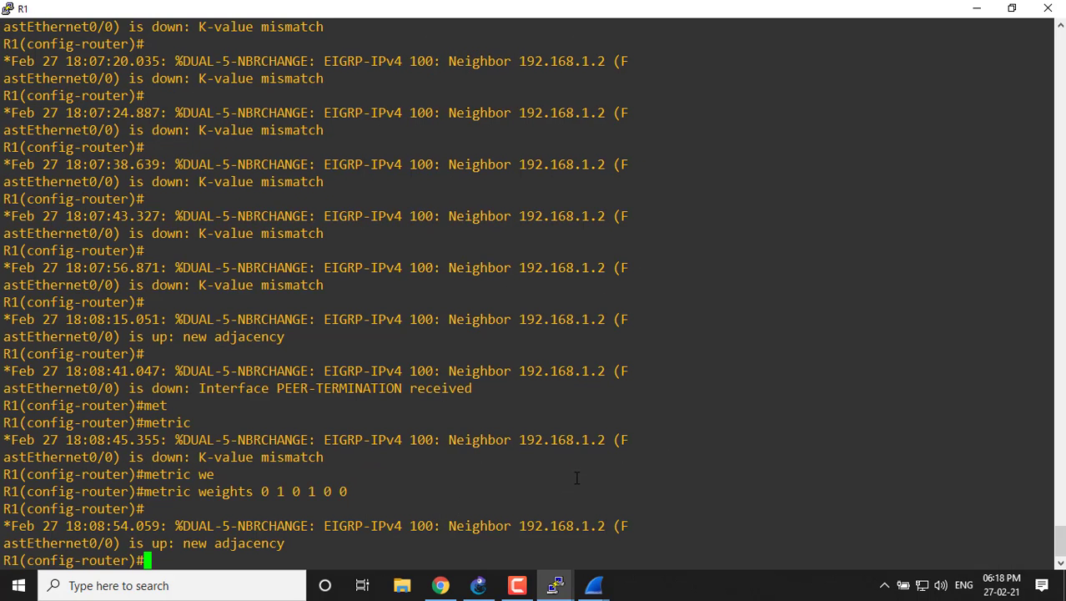
pyautogui.press('Return')
pyautogui.press('Return')
pyautogui.press('Return')
pyautogui.press('Return')
pyautogui.press('Return')
pyautogui.write('exi')
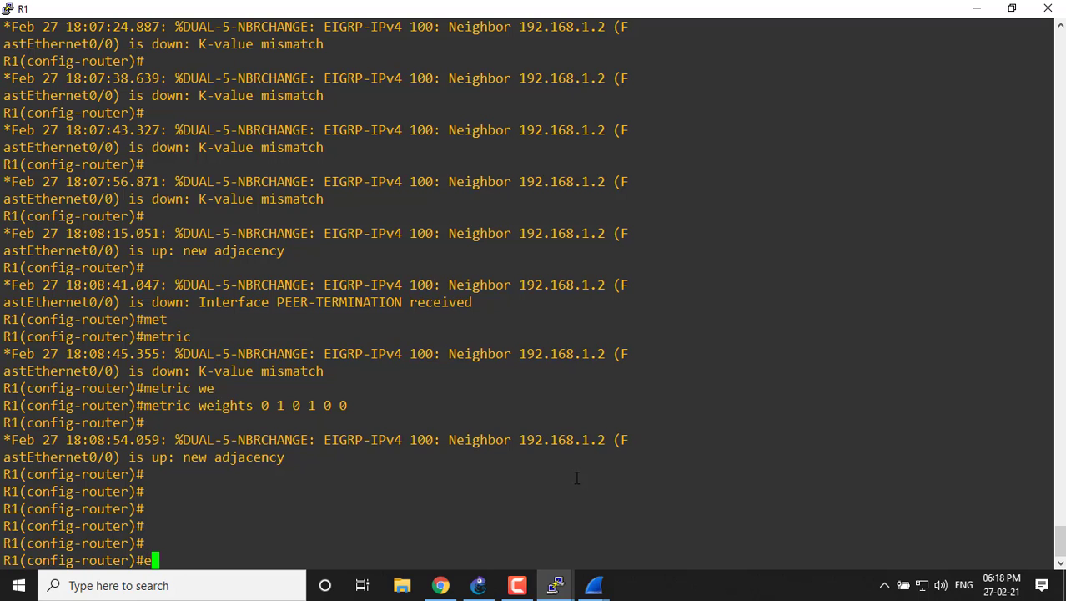
pyautogui.press('Tab')
# Exit global configuration mode on R1 to return to the privileged prompt.
pyautogui.press('Return')
pyautogui.press('Return')
pyautogui.press('Return')
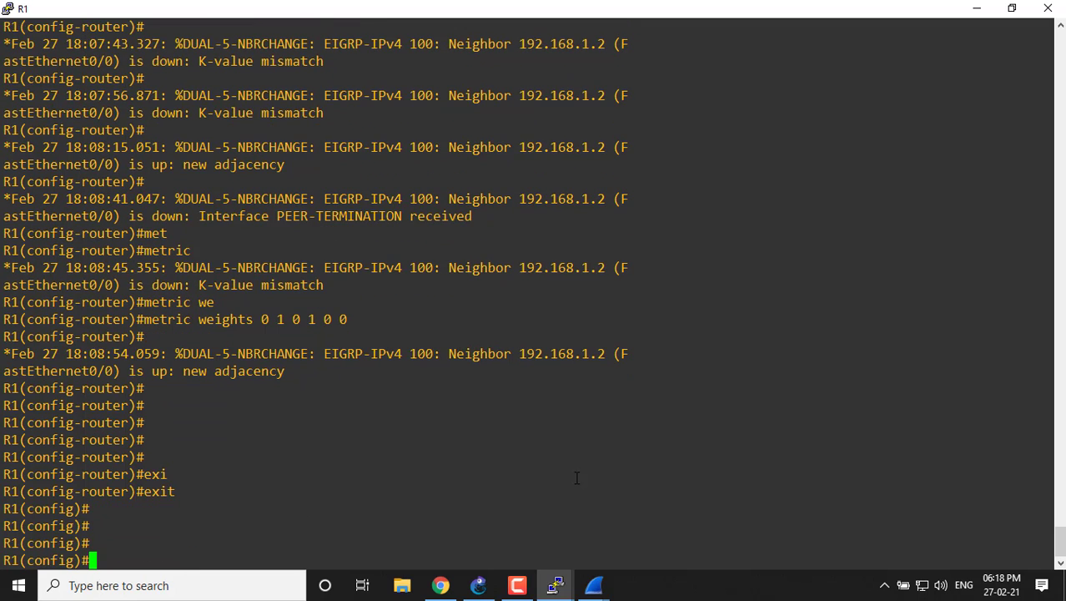
pyautogui.write('exi')
pyautogui.press('Tab')
pyautogui.press('Return')
pyautogui.press('Return')
pyautogui.press('Return')
pyautogui.press('Return')
pyautogui.press('Return')
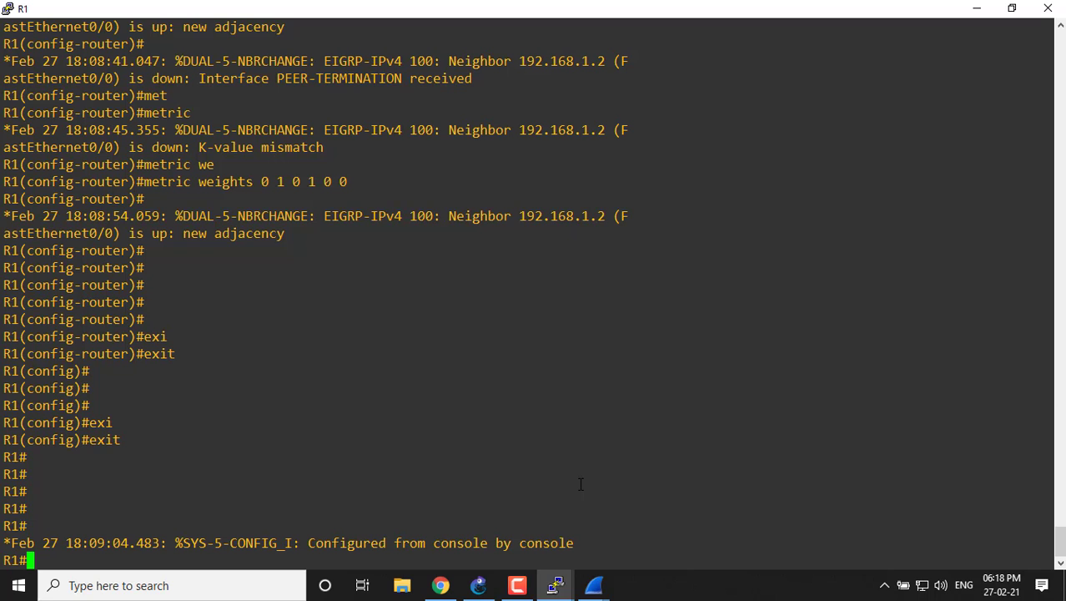
# Enter global configuration mode on R1 with "configure terminal".
pyautogui.write('conf')
pyautogui.press('Tab')
pyautogui.write('t')
pyautogui.press('Tab')
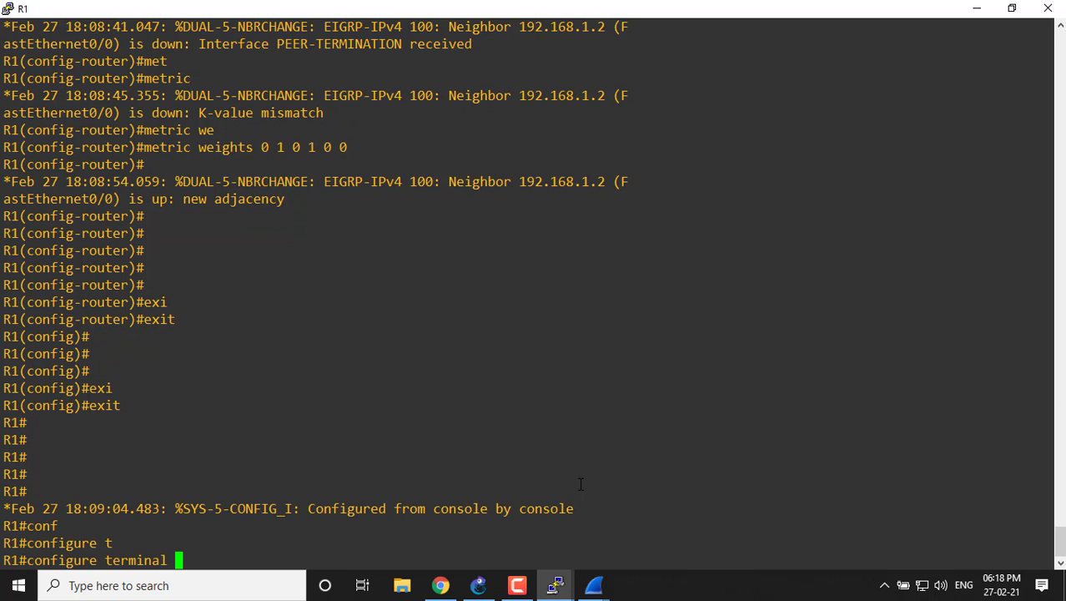
pyautogui.press('Return')
pyautogui.press('Return')
pyautogui.press('Return')
pyautogui.press('Return')
# Create a key chain named "ccna" on R1.
pyautogui.write('k')
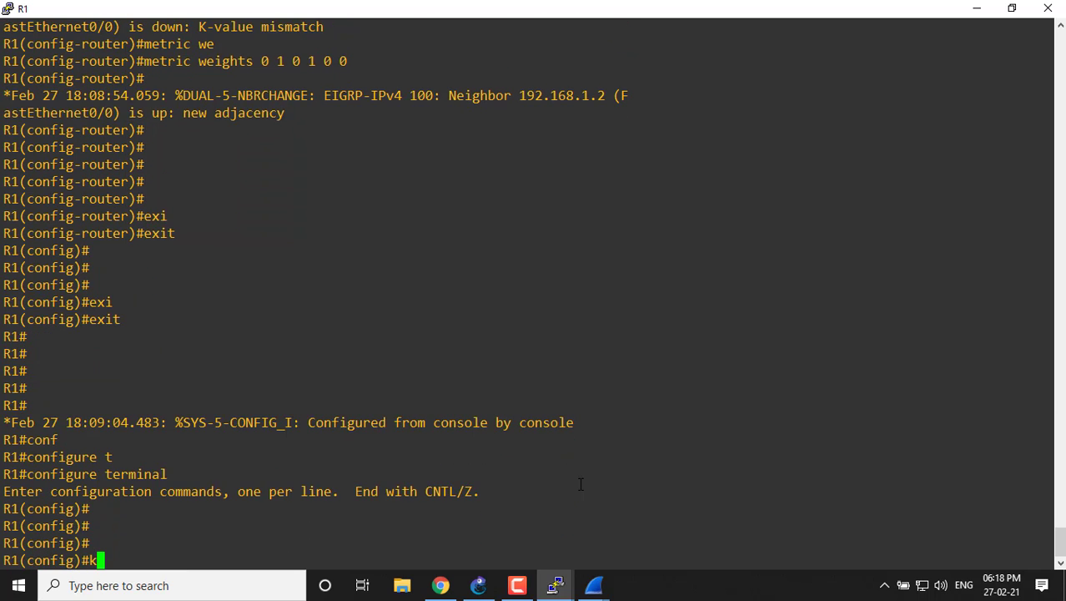
pyautogui.write('euy')
pyautogui.press('Tab')
pyautogui.press('BackSpace')
pyautogui.press('BackSpace')
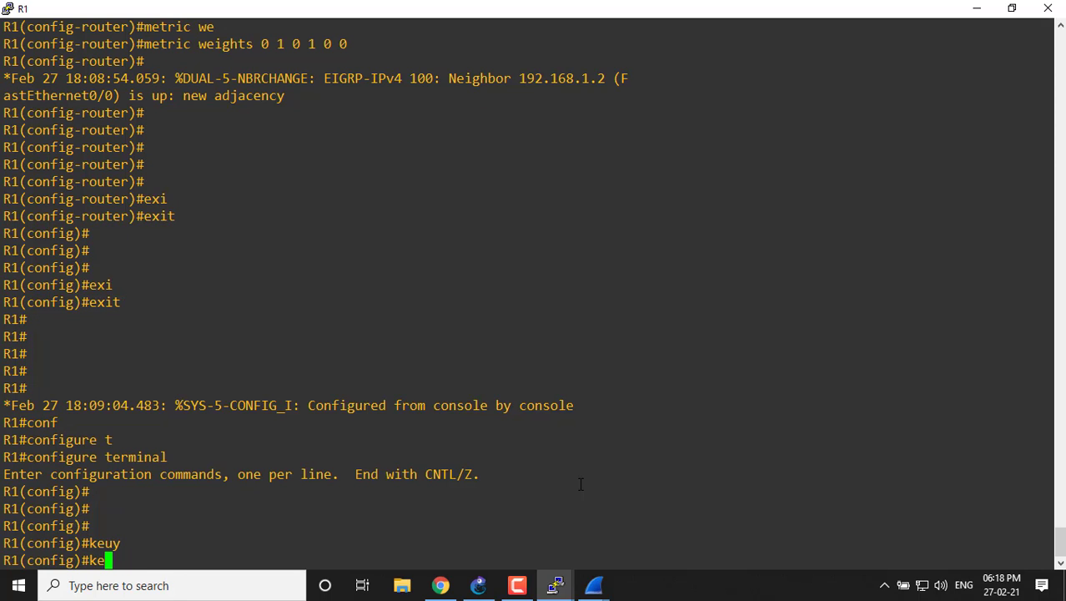
pyautogui.press('BackSpace')
pyautogui.write('ey')
pyautogui.press('Tab')
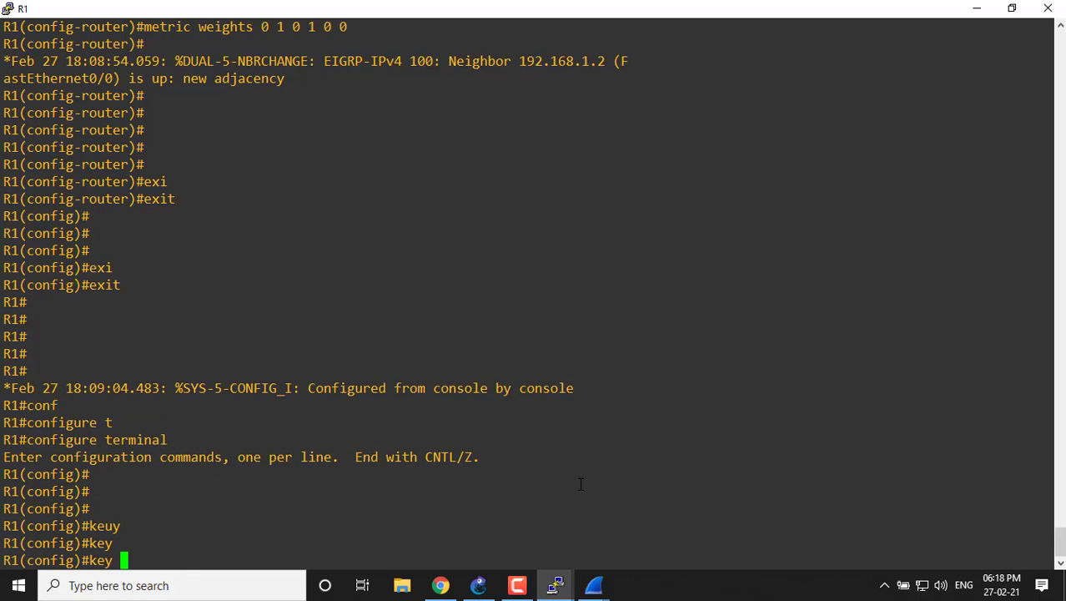
pyautogui.write('chai')
pyautogui.press('Tab')
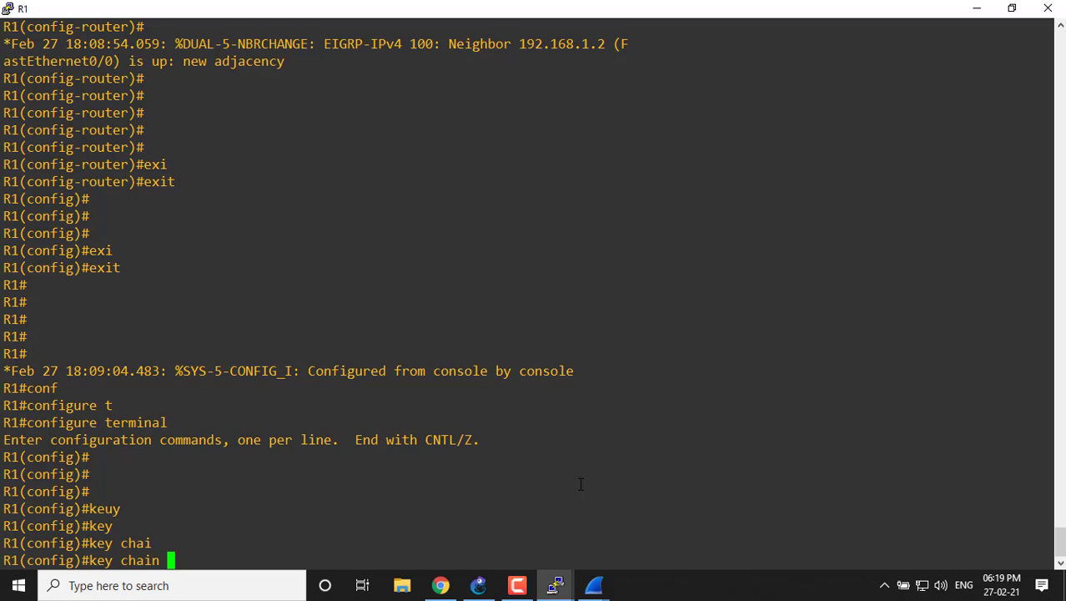
pyautogui.write('ccna')
pyautogui.press('Return')
# Add key 1 to the "ccna" key chain on R1.
pyautogui.write('keychain)#key')
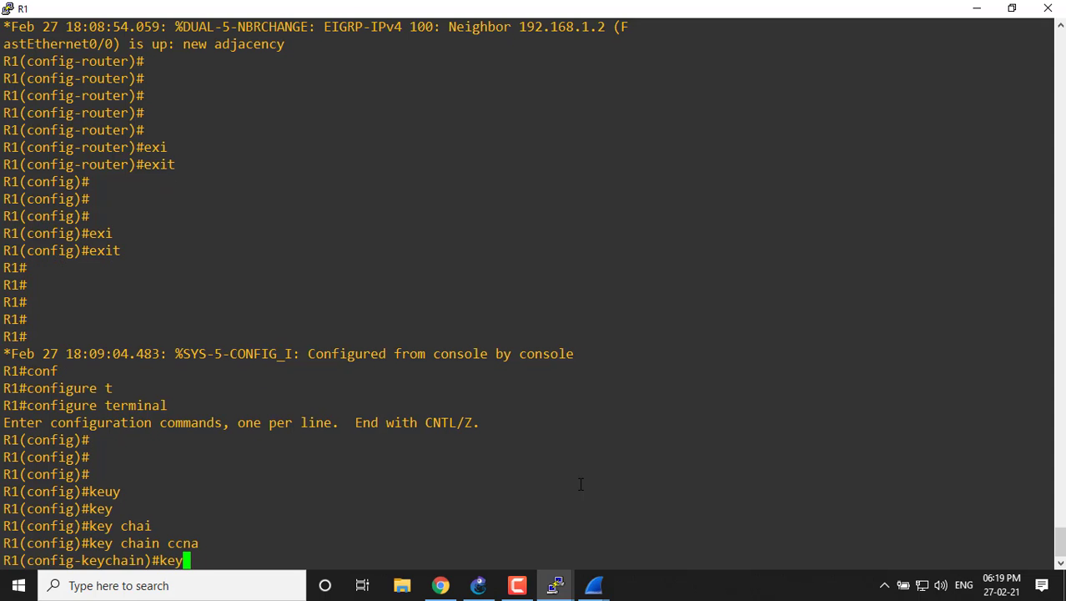
pyautogui.press('Tab')
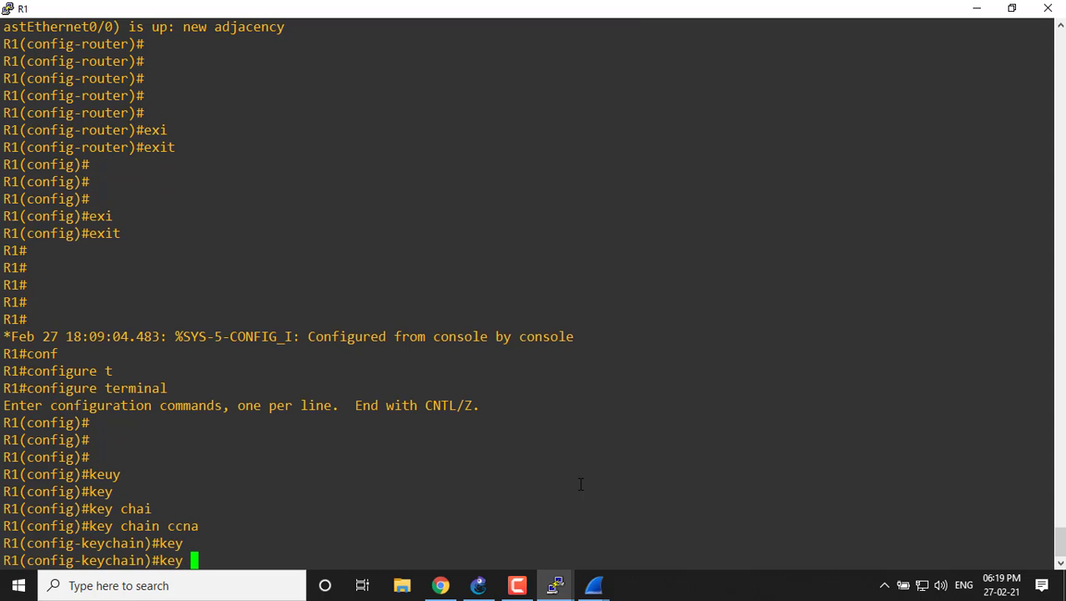
pyautogui.write('1')
pyautogui.press('Return')
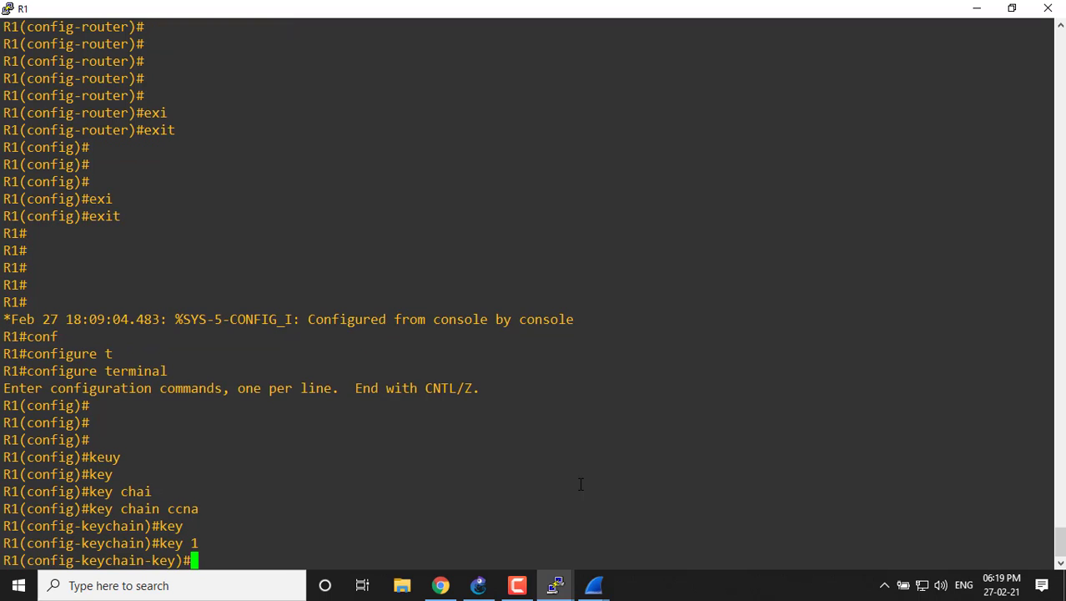
# Set the authentication key string for key 1 on R1 with "key-string".
pyautogui.write('key')
pyautogui.press('Tab')
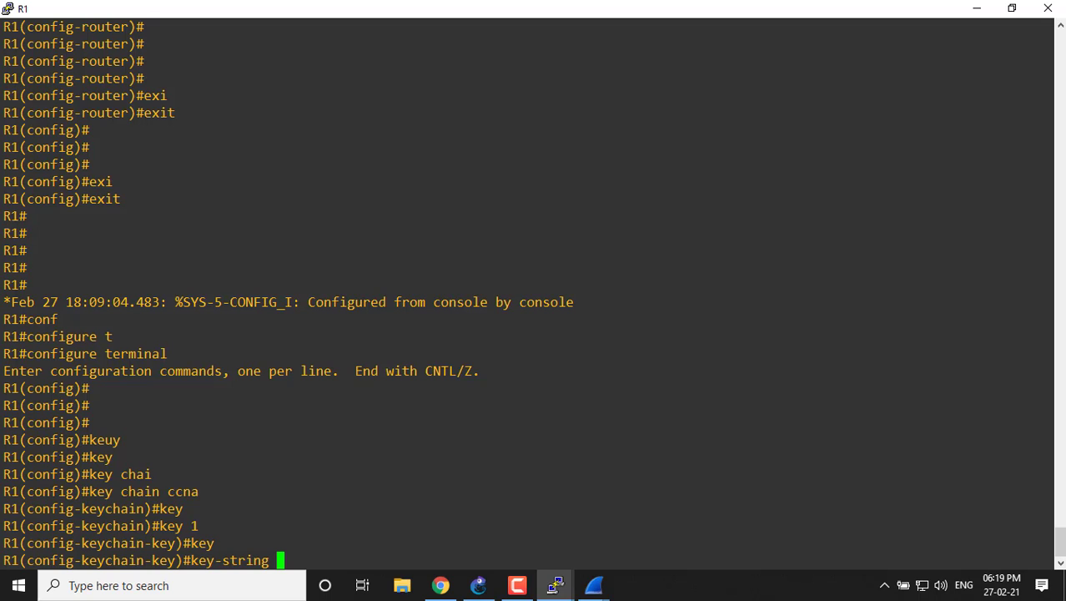
pyautogui.write('cisco')
pyautogui.press('Return')
pyautogui.press('Return')
pyautogui.press('Return')
pyautogui.press('Return')
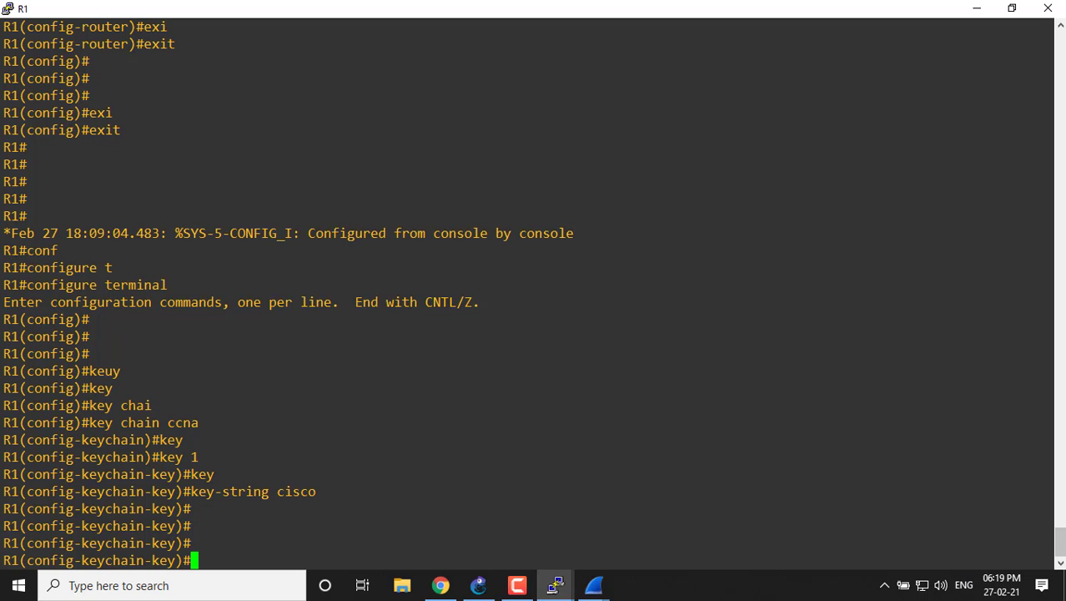
# Restore R1's console to its smaller size, move it below the routers, and end the key-chain configuration session.
pyautogui.click(1012, 7)
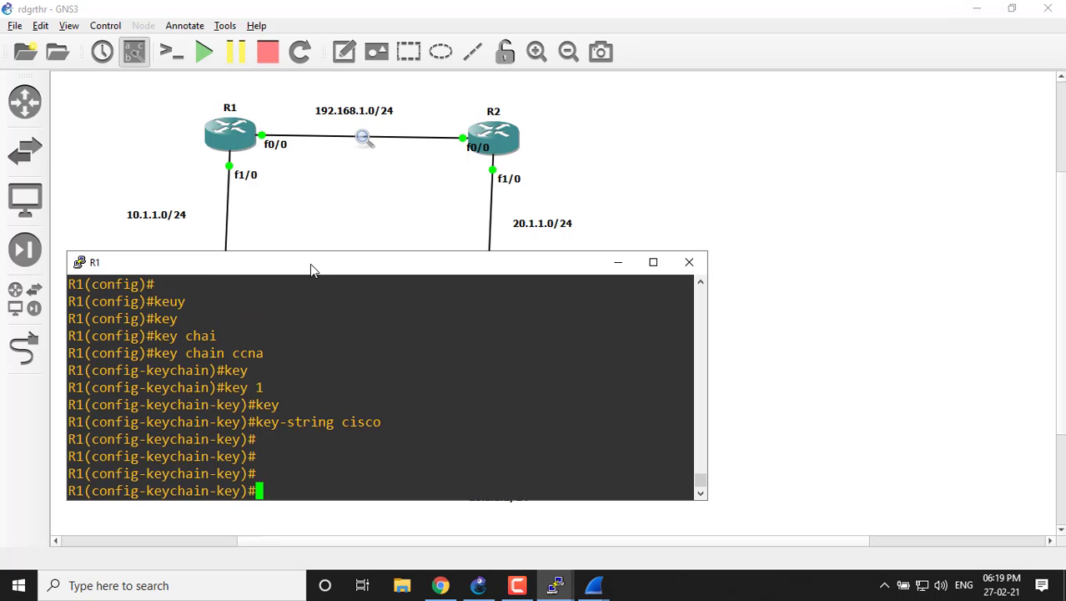
pyautogui.moveTo(314, 267); pyautogui.dragTo(350, 286)
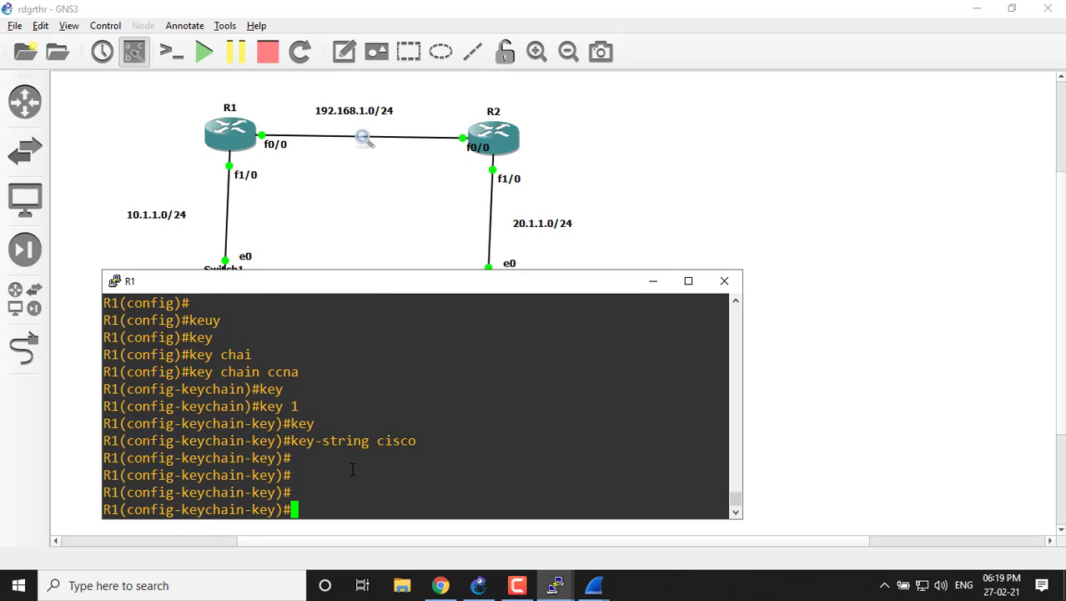
pyautogui.hotkey('ctrl', 'z')
pyautogui.write('int')
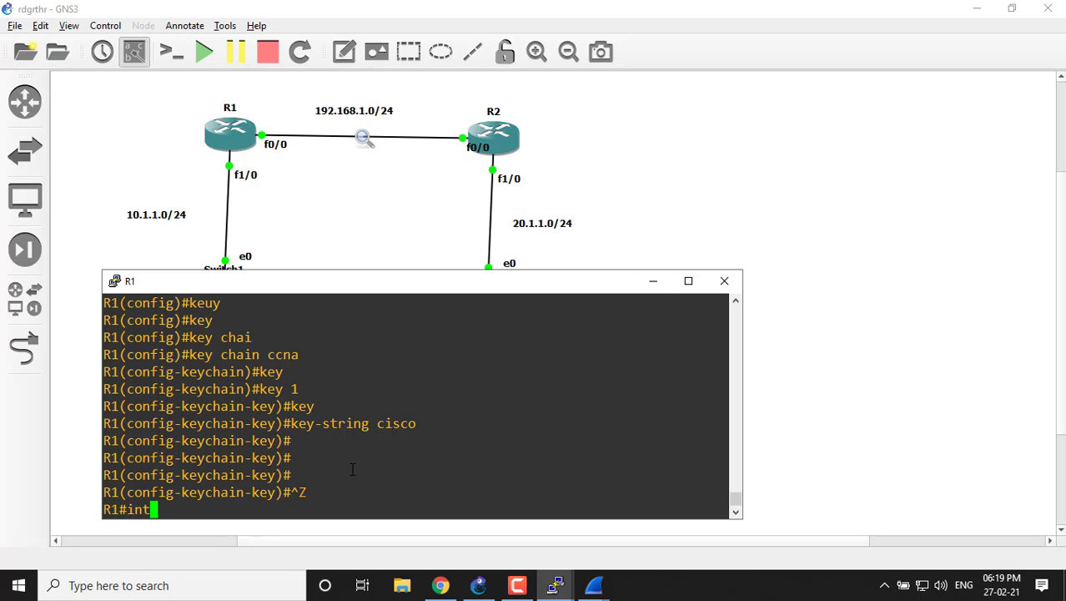
pyautogui.press('BackSpace')
pyautogui.press('BackSpace')
pyautogui.press('BackSpace')
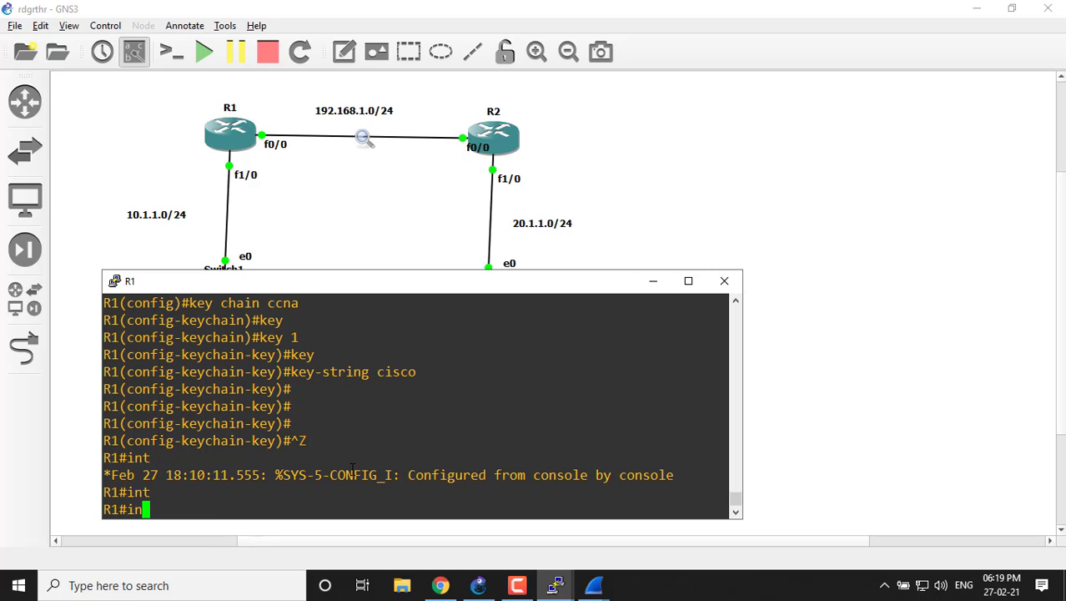
# Return to global configuration mode on R1 from the privileged prompt.
pyautogui.write('conf')
pyautogui.press('Tab')
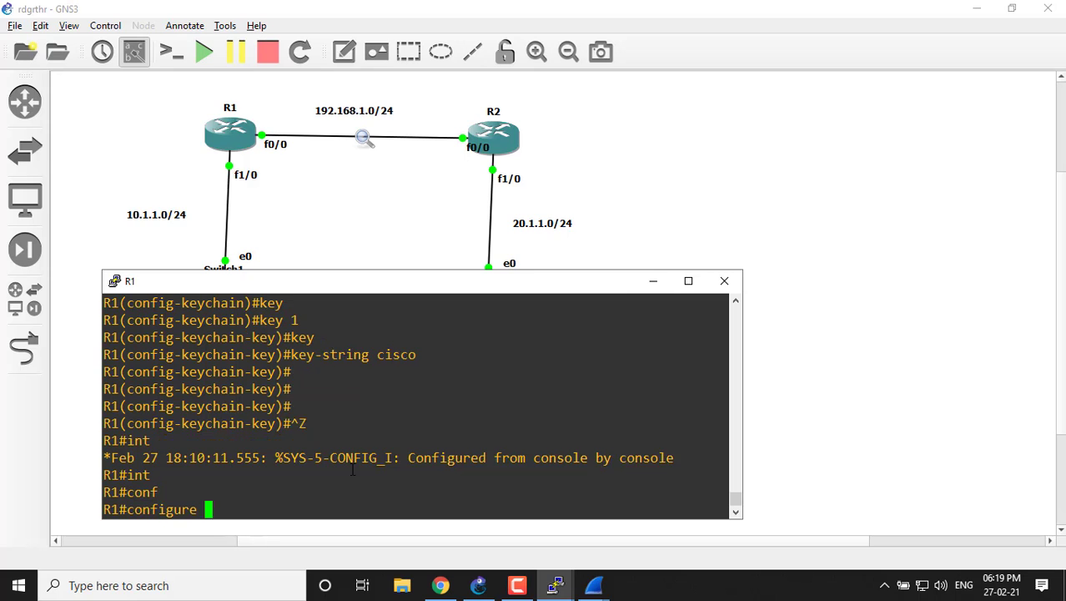
pyautogui.write('t')
pyautogui.press('Tab')
pyautogui.press('Return')
# Enter interface configuration mode for "fa 0/0" on R1.
pyautogui.press('Return')
pyautogui.write('int')
pyautogui.press('Tab')
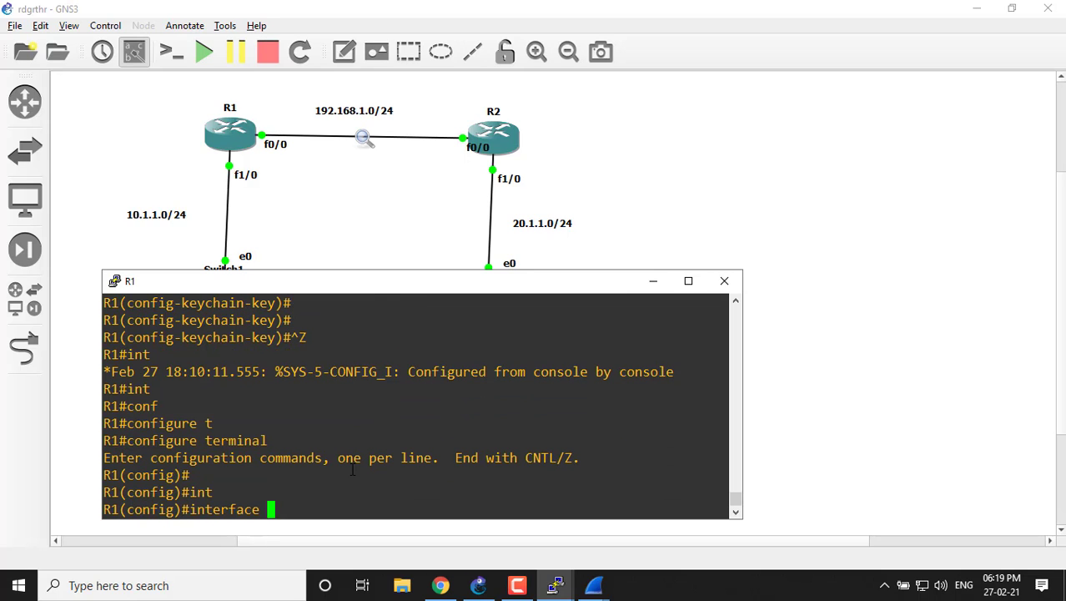
pyautogui.write('fa 0/0')
pyautogui.press('Return')
pyautogui.press('Return')
pyautogui.press('Return')
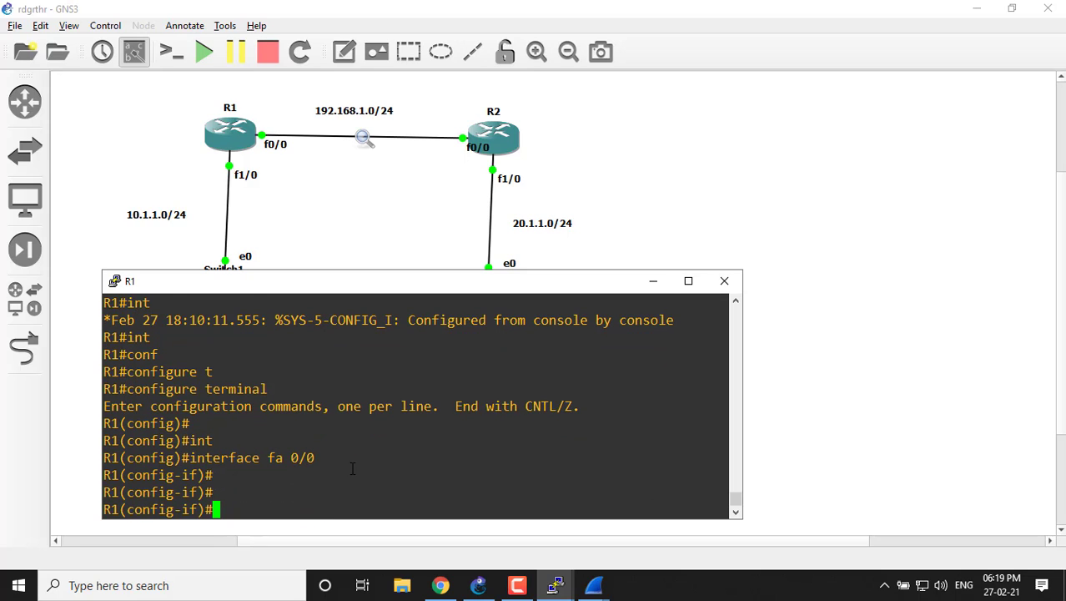
# Try to apply "ip authentication key-chain ccna" on R1's fa 0/0 interface, checking the options with "?".
pyautogui.write('ip au')
pyautogui.press('Tab')
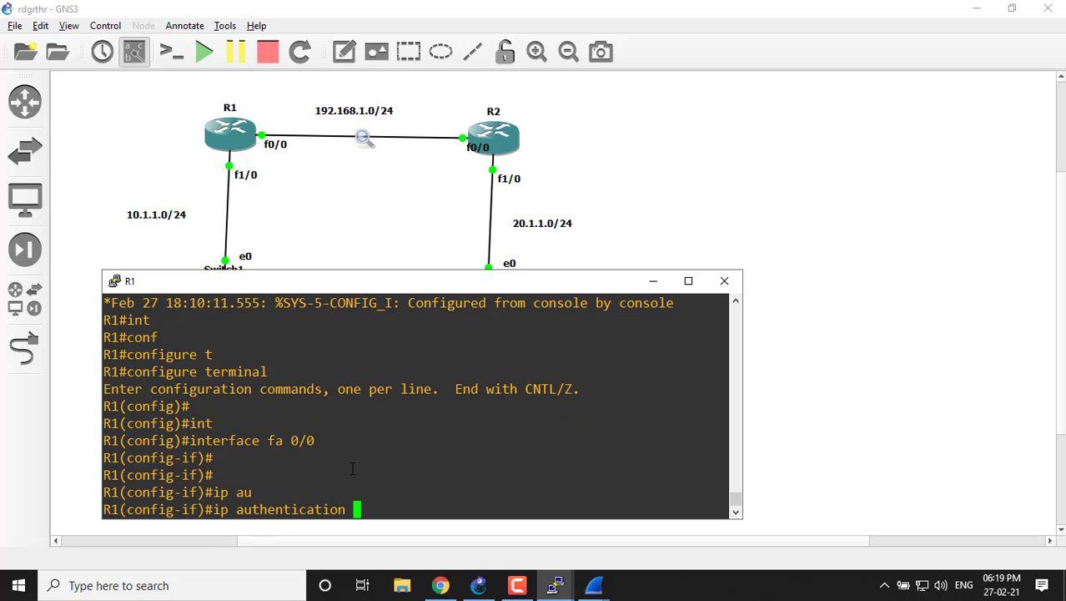
pyautogui.write('?')
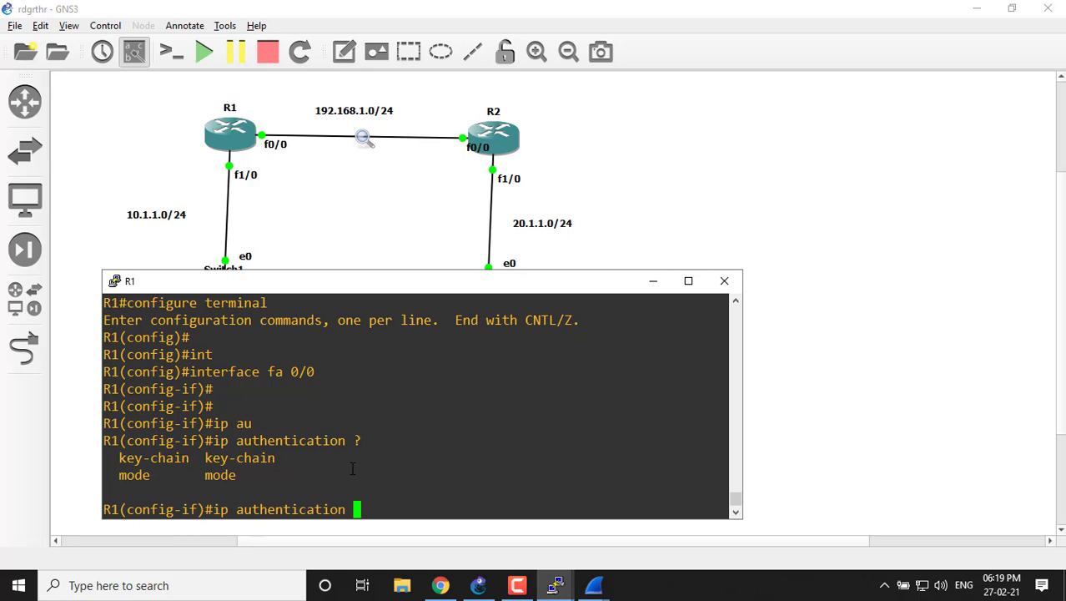
pyautogui.write('key')
pyautogui.press('Tab')
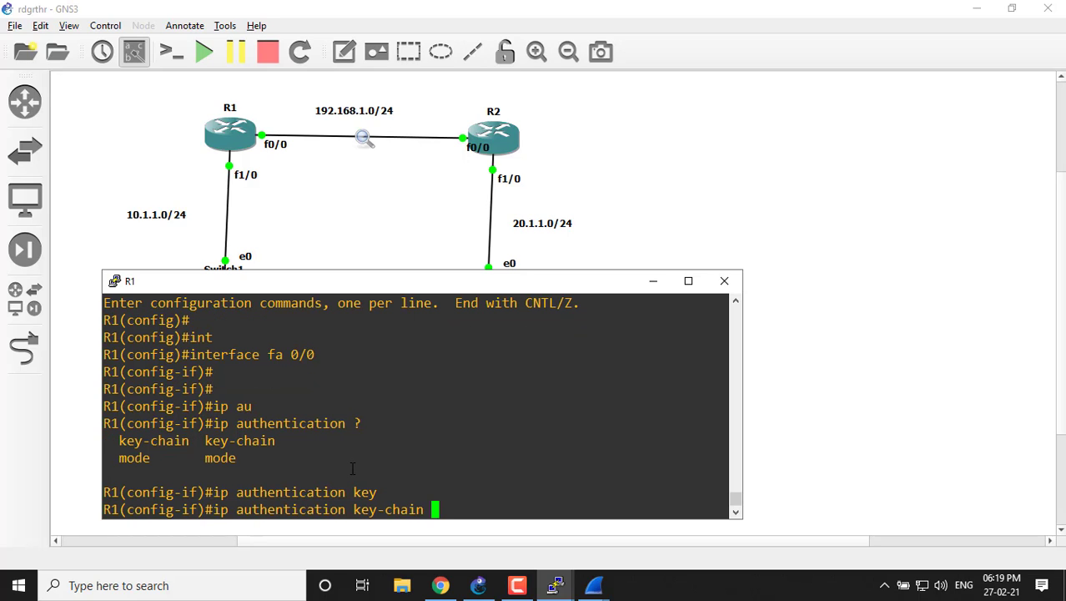
pyautogui.write('ccna ?')
pyautogui.press('Return')
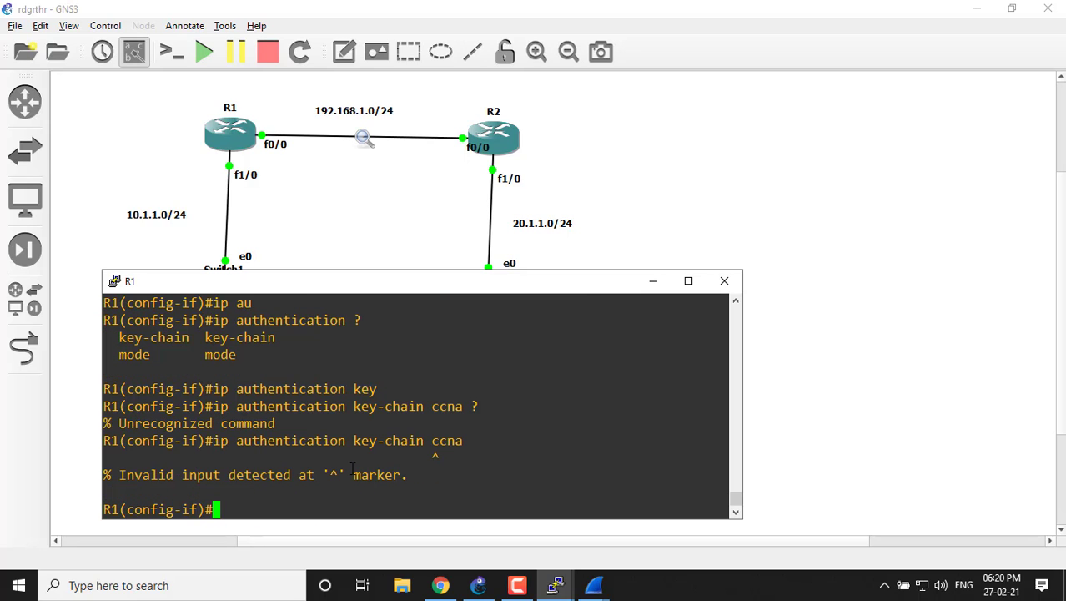
# Check with "?" which arguments follow "ip authentication" and "ip authentication key-chain" on R1.
pyautogui.press('Up')
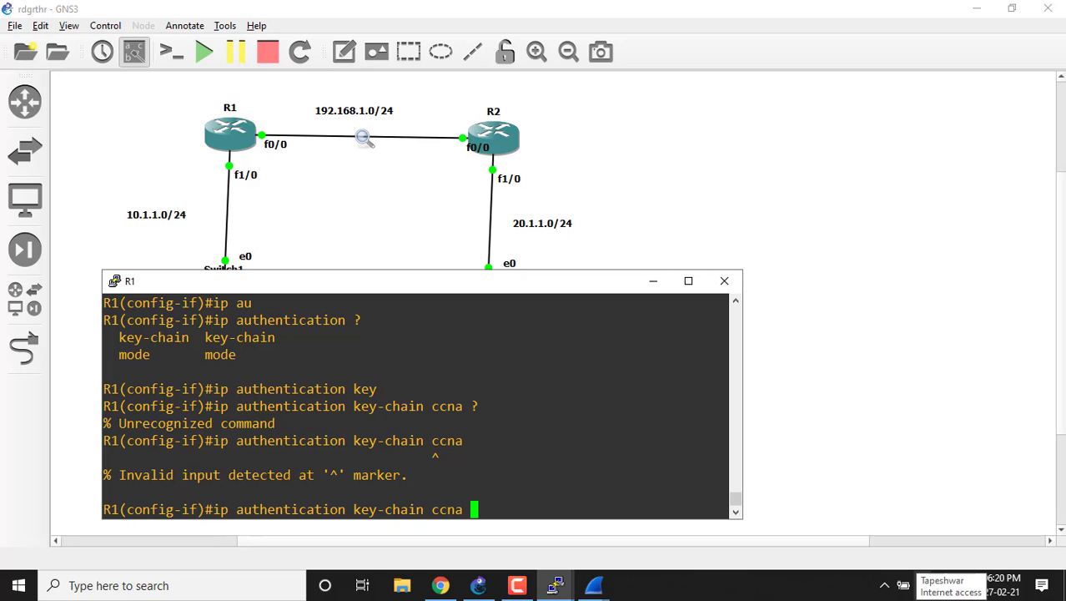
pyautogui.press('BackSpace')
pyautogui.press('BackSpace')
pyautogui.press('BackSpace')
pyautogui.press('BackSpace')
pyautogui.press('BackSpace')
pyautogui.press('BackSpace')
pyautogui.press('BackSpace')
pyautogui.press('BackSpace')
pyautogui.press('BackSpace')
pyautogui.press('BackSpace')
pyautogui.press('BackSpace')
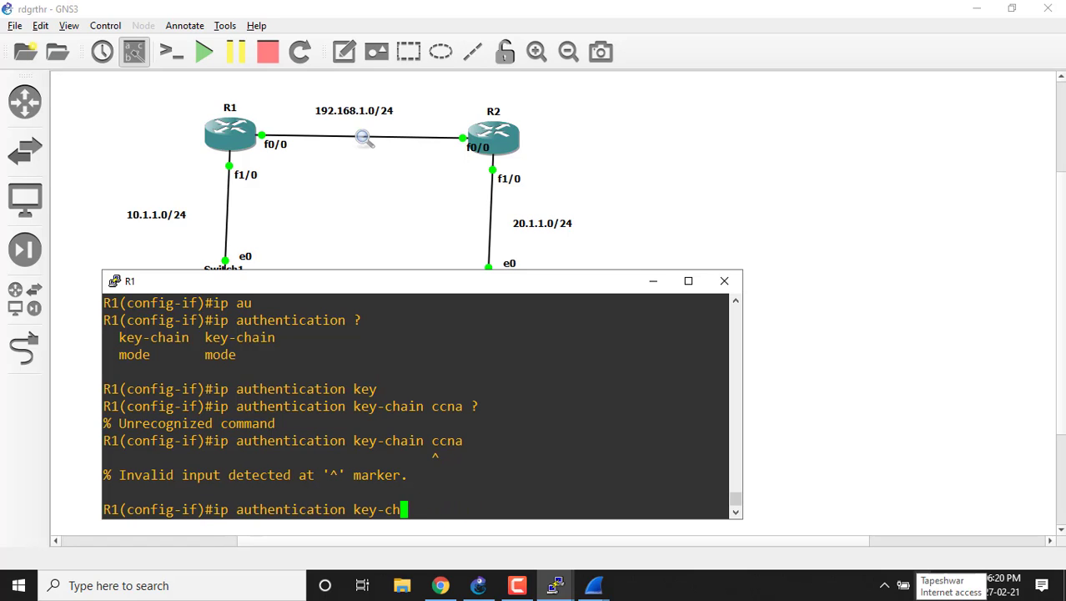
pyautogui.press('BackSpace')
pyautogui.press('BackSpace')
pyautogui.press('BackSpace')
pyautogui.write('?')
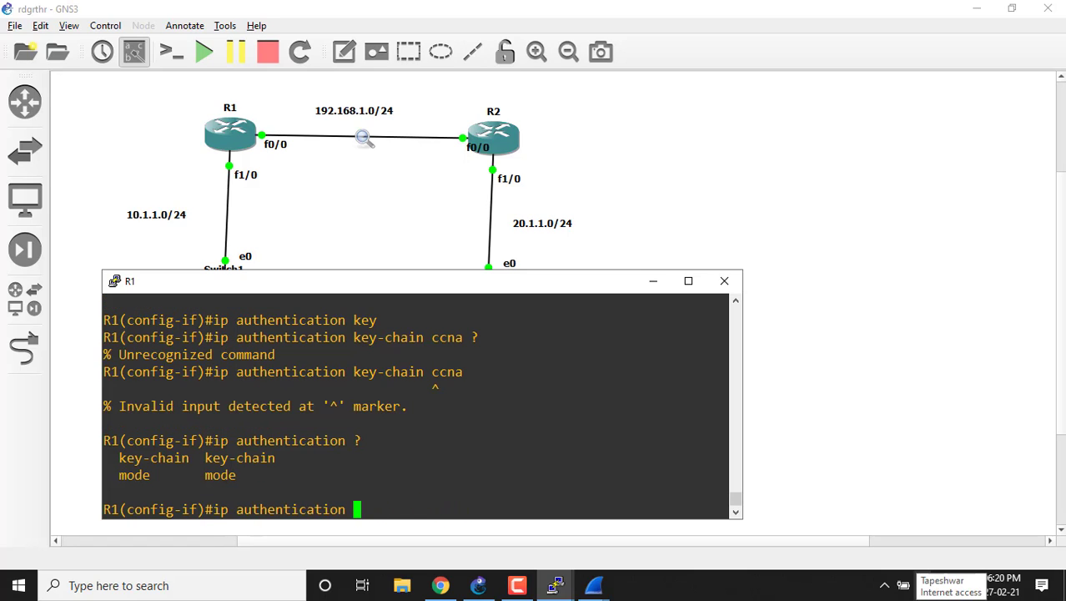
pyautogui.write('key')
pyautogui.press('Tab')
pyautogui.write('?')
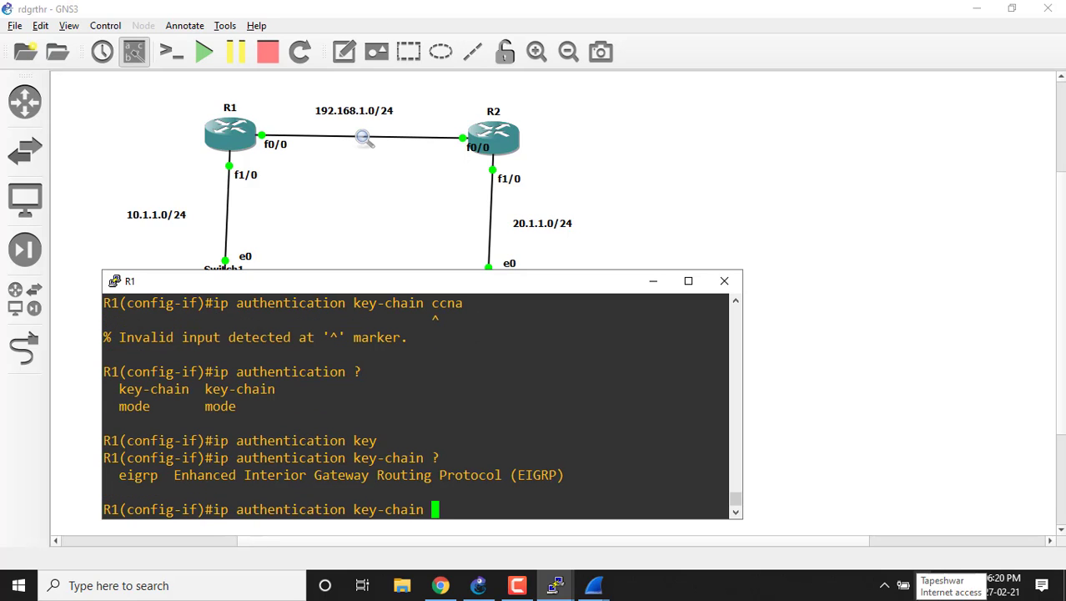
pyautogui.write('ei')
# Try to apply "ip authentication key-chain eigrp ccna" on R1's fa 0/0 interface.
pyautogui.press('Tab')
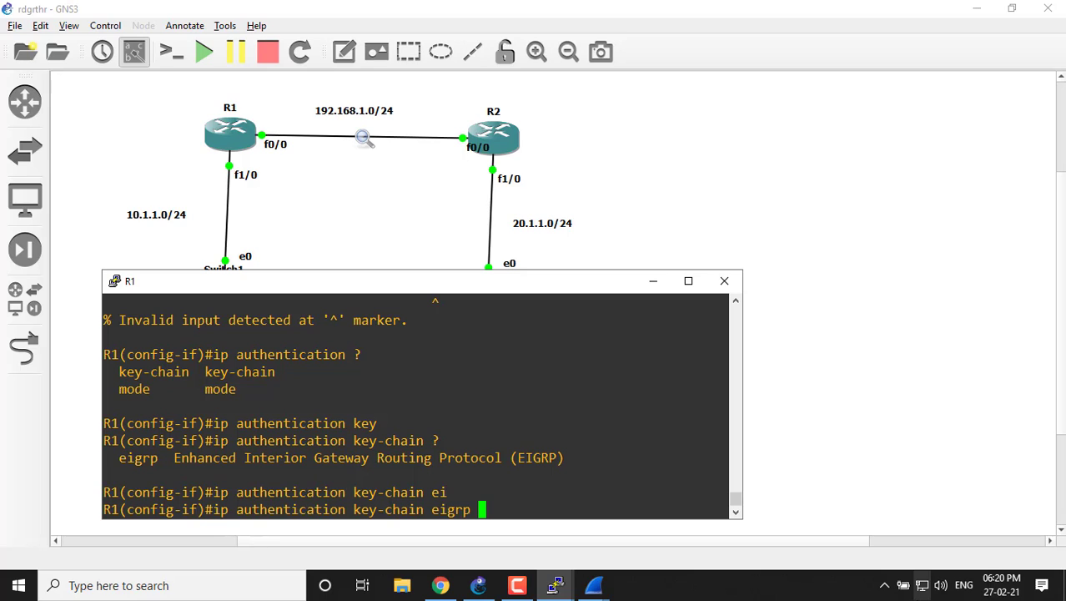
pyautogui.write('ccna')
pyautogui.press('Return')
# Check the argument expected after "eigrp" with "?" and apply "ip authentication key-chain eigrp 100 ccna" on R1's fa 0/0.
pyautogui.press('Up')
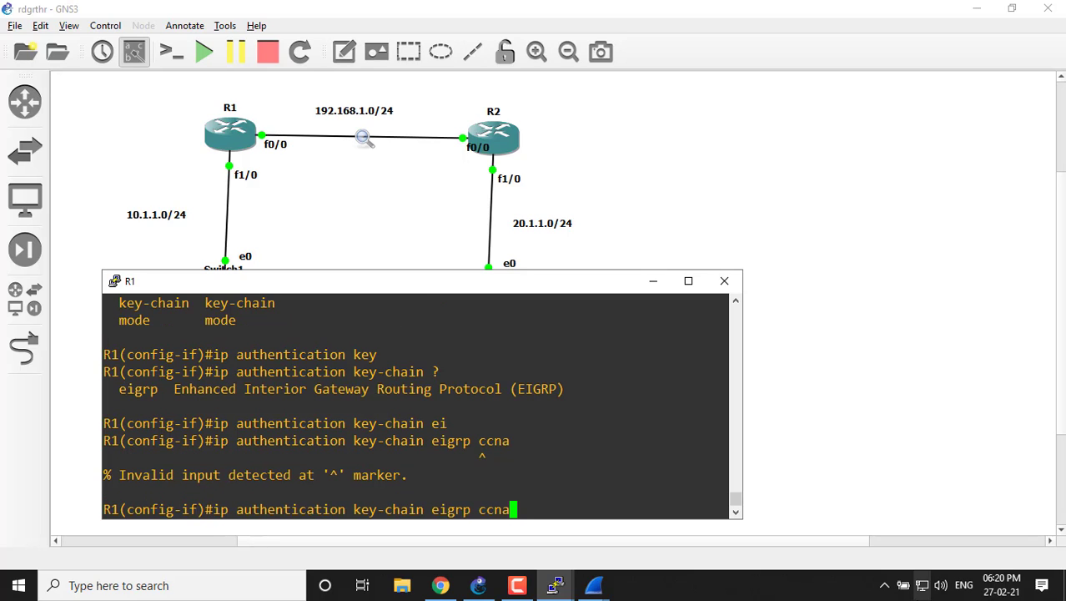
pyautogui.press('BackSpace')
pyautogui.press('BackSpace')
pyautogui.press('BackSpace')
pyautogui.press('BackSpace')
pyautogui.write('?')
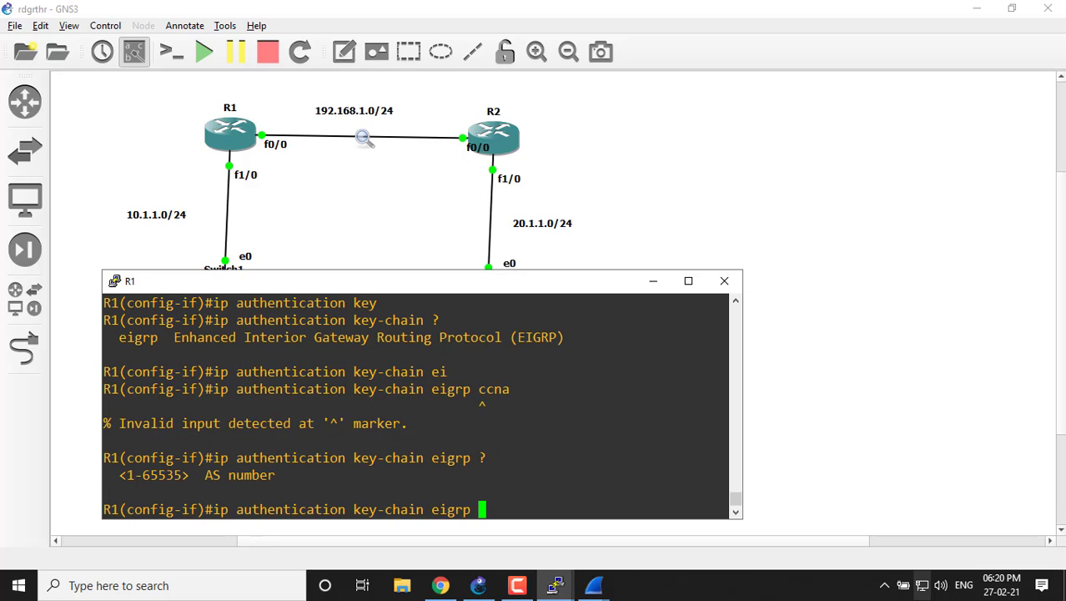
pyautogui.write('100 ')
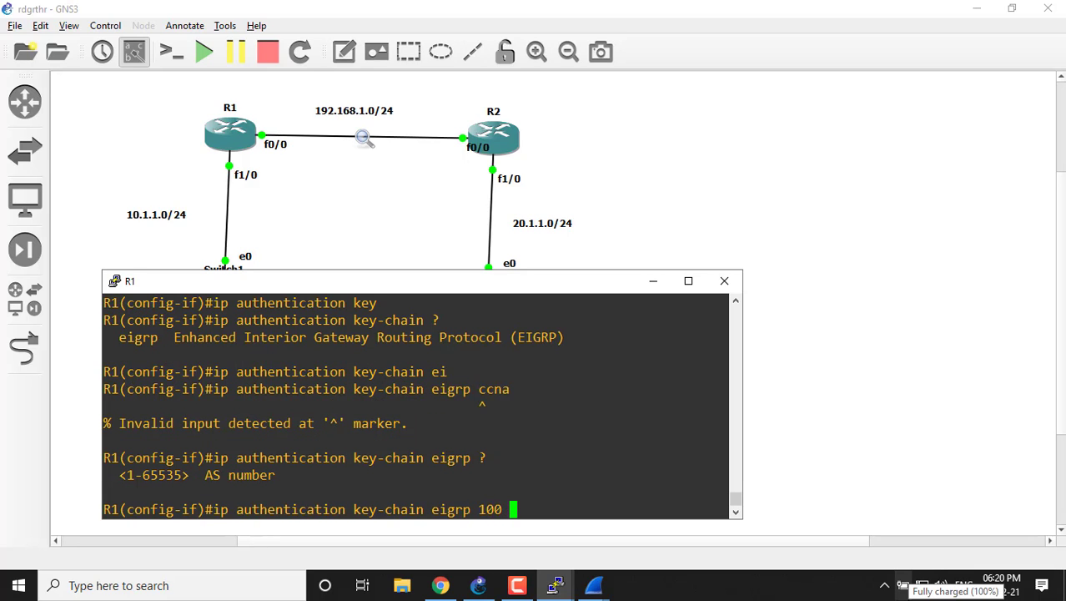
pyautogui.write('ccna')
pyautogui.press('Return')
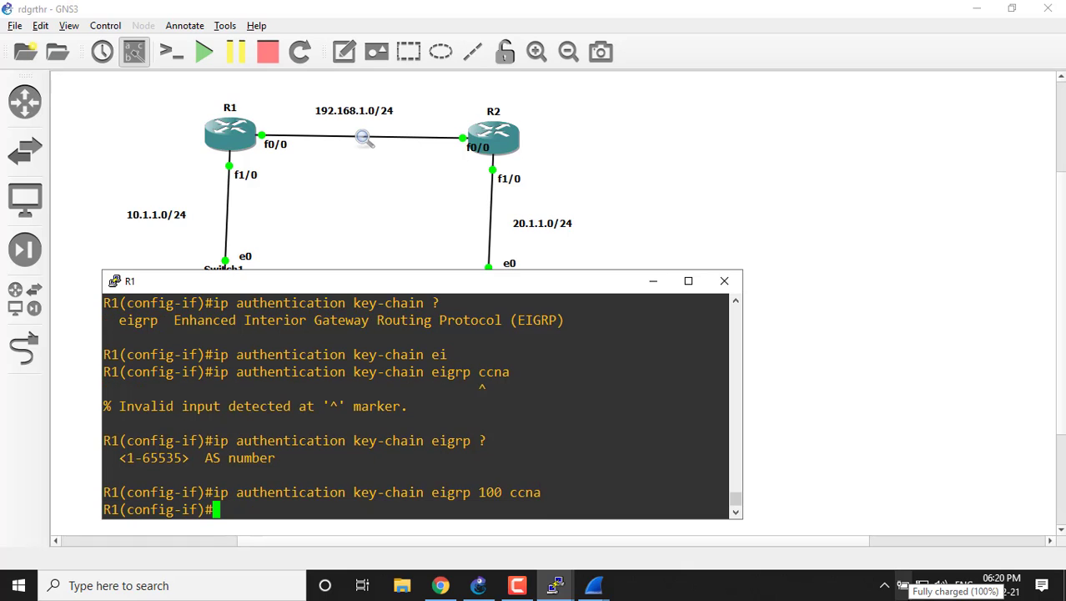
pyautogui.press('Return')
pyautogui.press('Return')
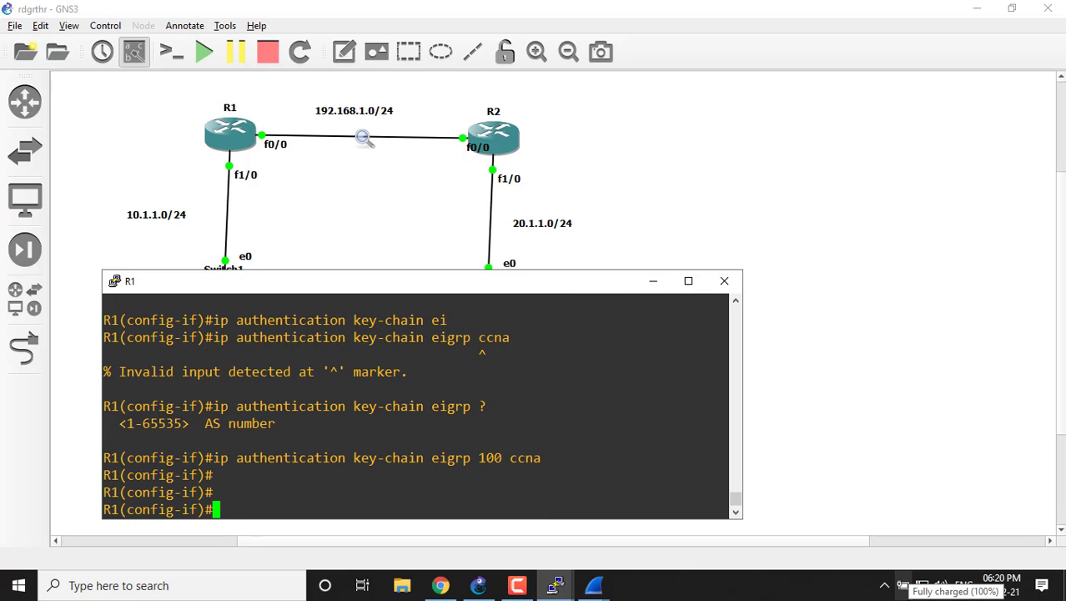
# Start the "ip authentication mode" command on R1's fa 0/0 interface and check its available arguments with "?".
pyautogui.write('ip au')
pyautogui.press('Tab')
pyautogui.write('mo')
pyautogui.press('Tab')
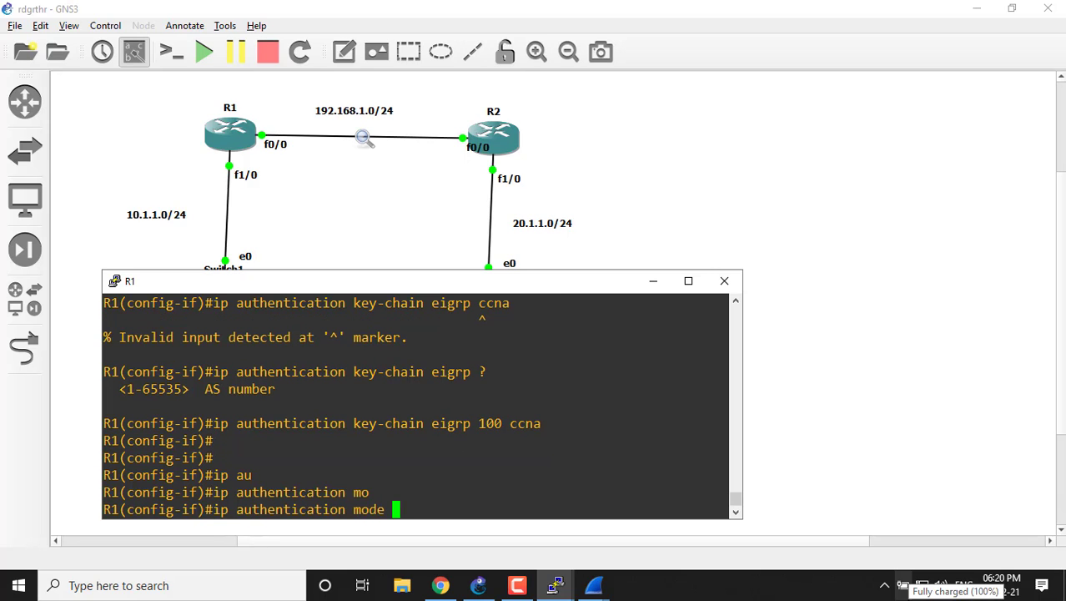
pyautogui.write('?')
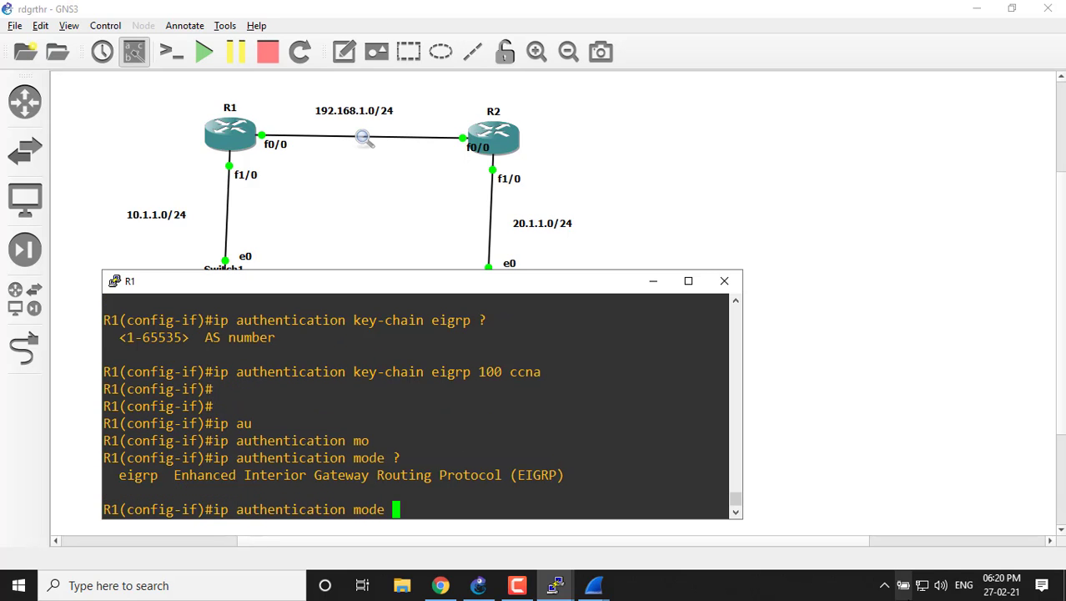
pyautogui.write('ei')
# Complete and apply "ip authentication mode eigrp 100 md5" on R1's fa 0/0, checking the options after the AS number with "?".
pyautogui.press('Tab')
pyautogui.write('100')
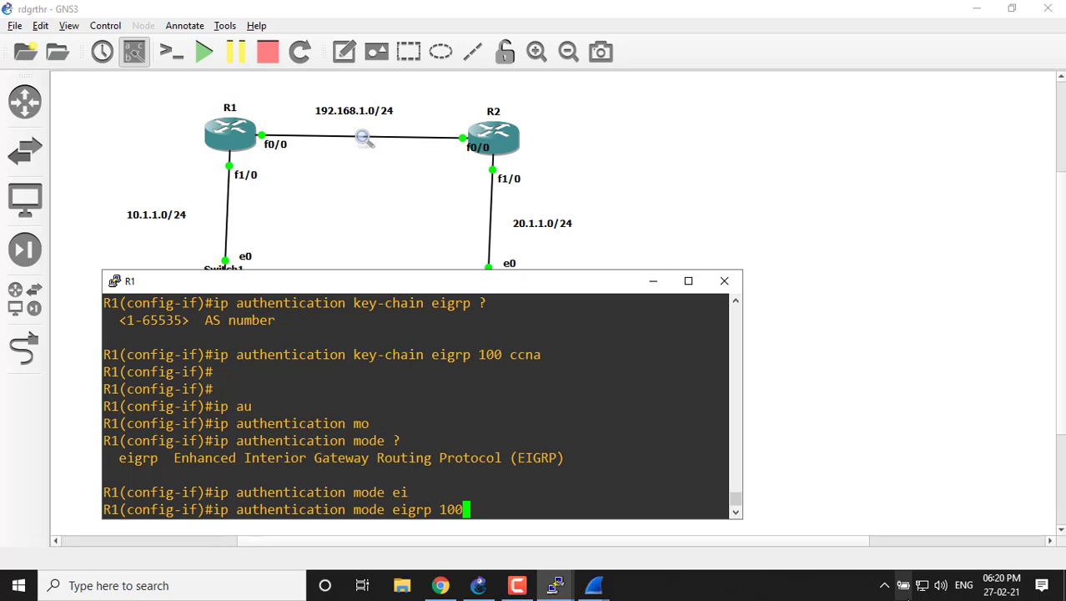
pyautogui.write(' ?')
pyautogui.write('m')
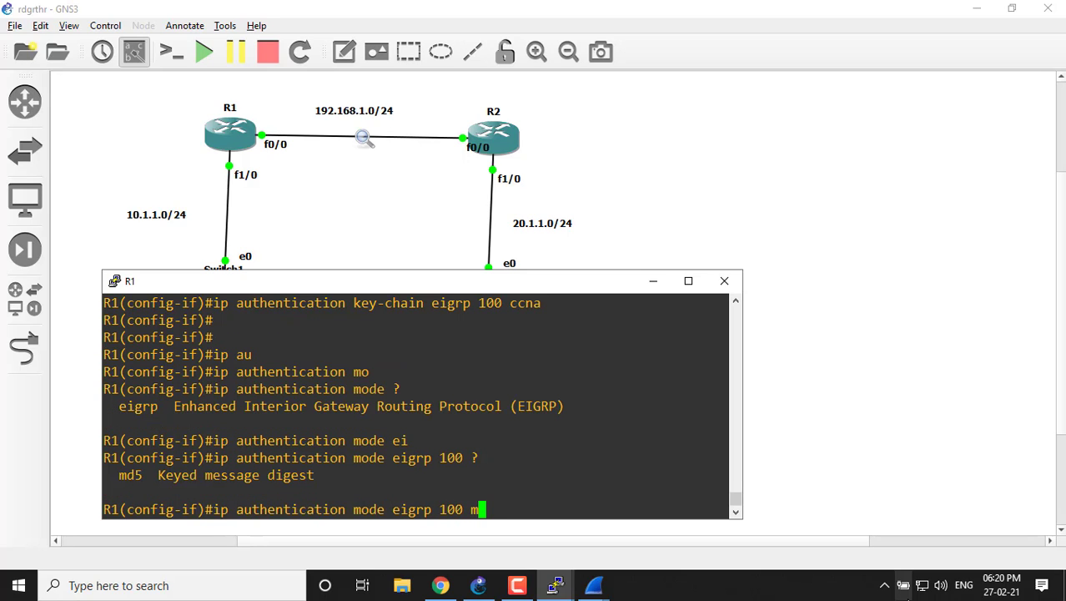
pyautogui.write('d5')
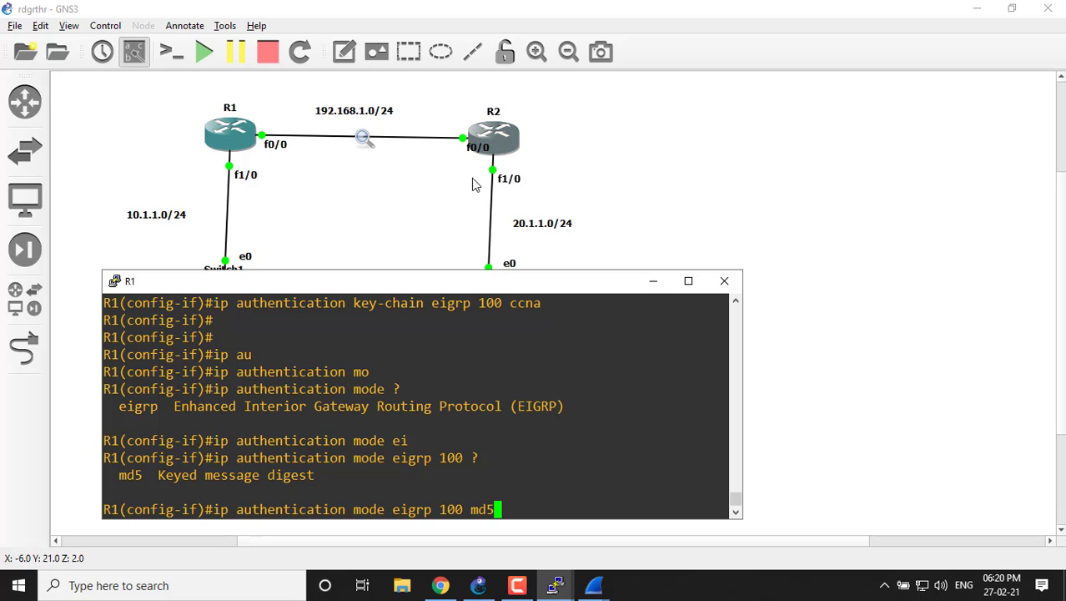
pyautogui.press('Return')
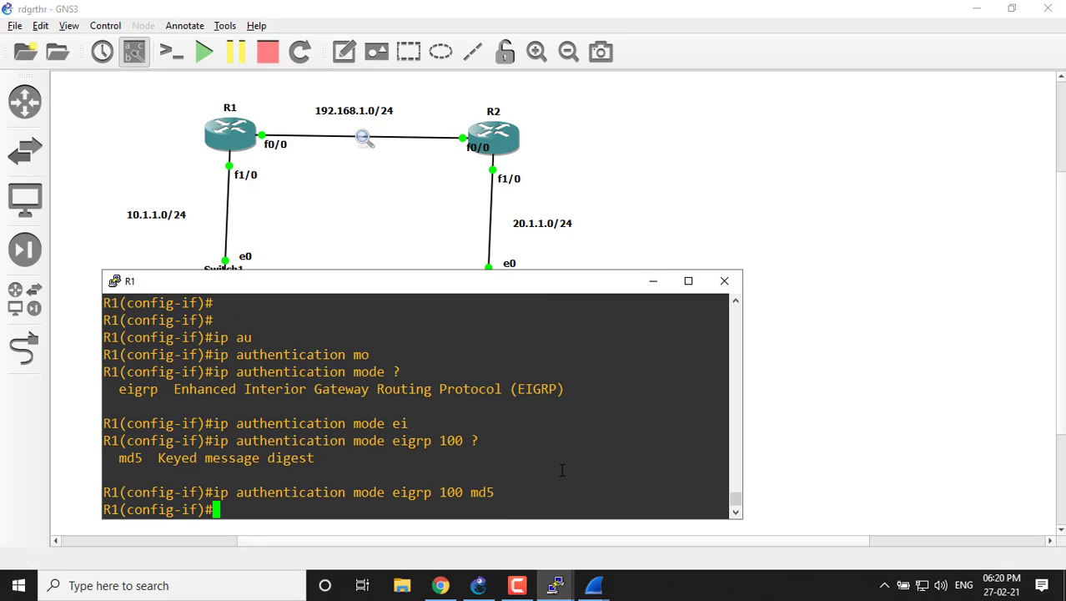
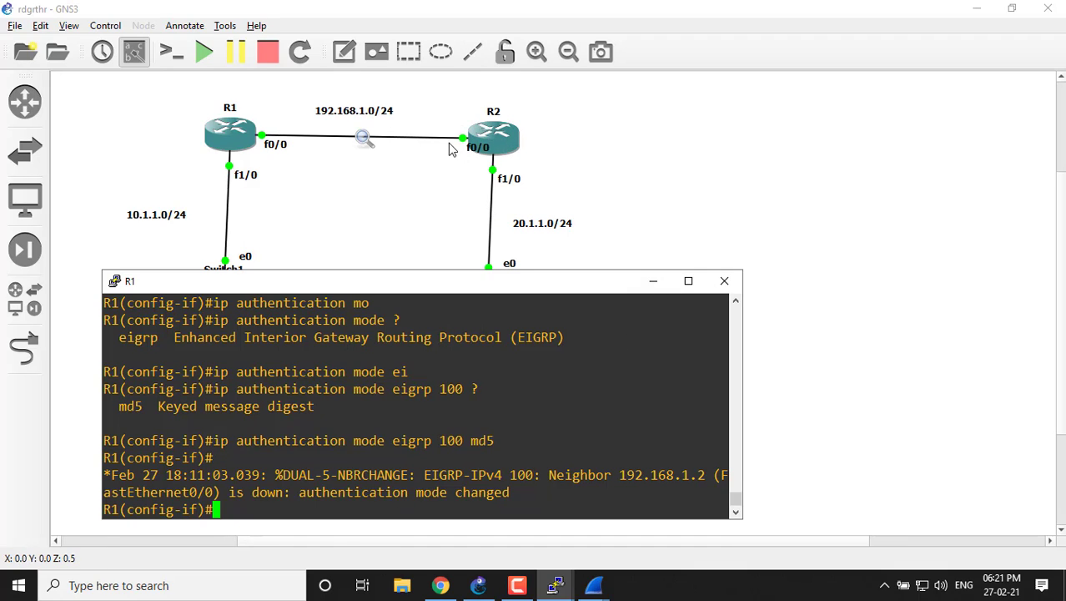
# Switch from R1's console to R2's and exit EIGRP router configuration to global configuration mode.
pyautogui.click(649, 288)
pyautogui.moveTo(558, 587)
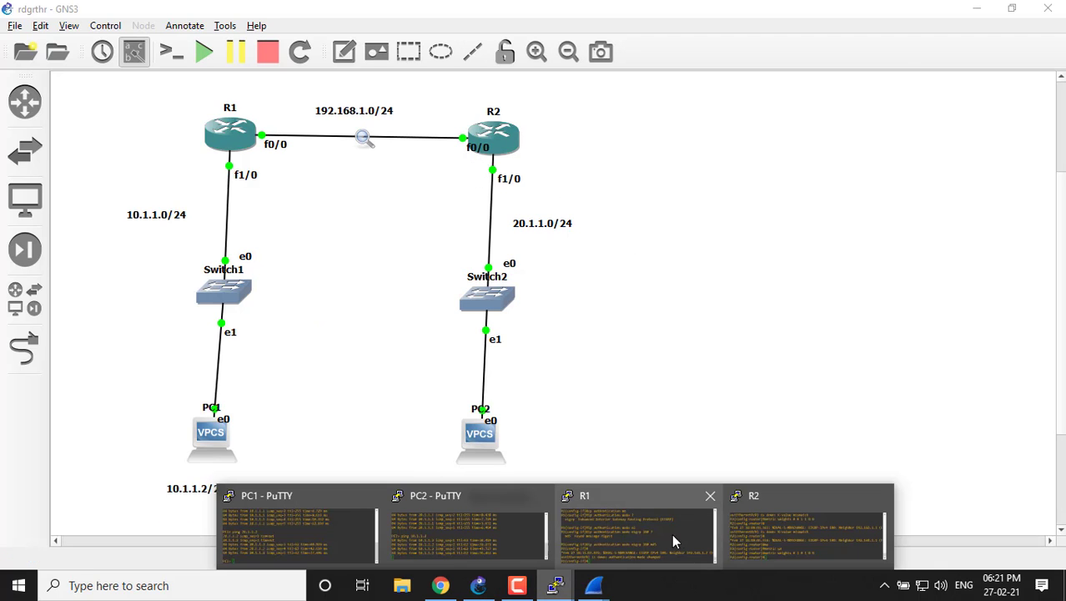
pyautogui.click(763, 516)
pyautogui.press('Return')
pyautogui.press('Return')
pyautogui.press('Return')
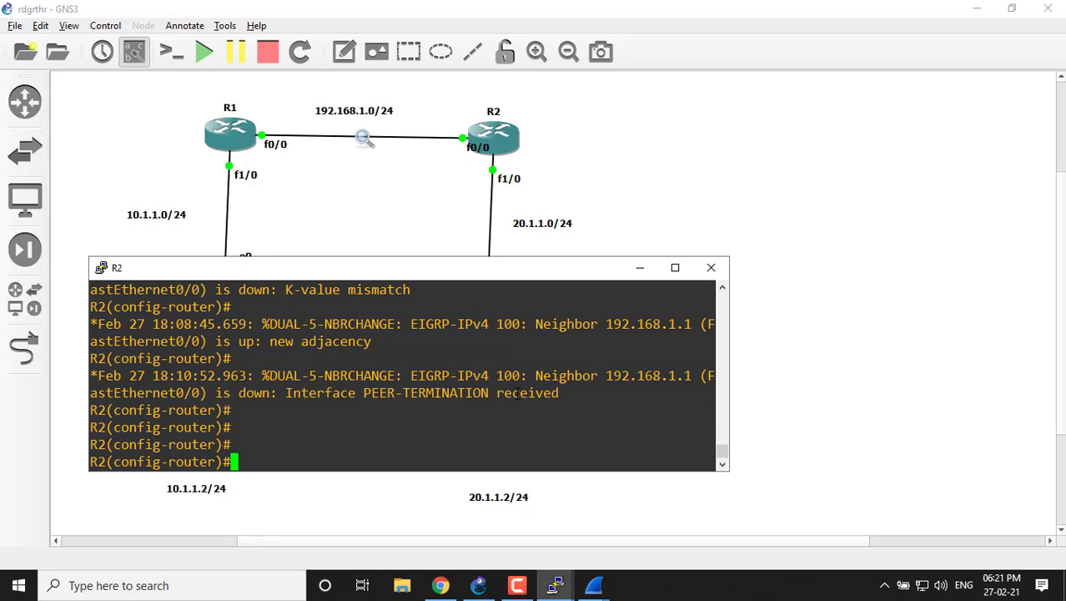
pyautogui.write('exi')
pyautogui.press('Tab')
pyautogui.press('Return')
pyautogui.press('Return')
pyautogui.press('Return')
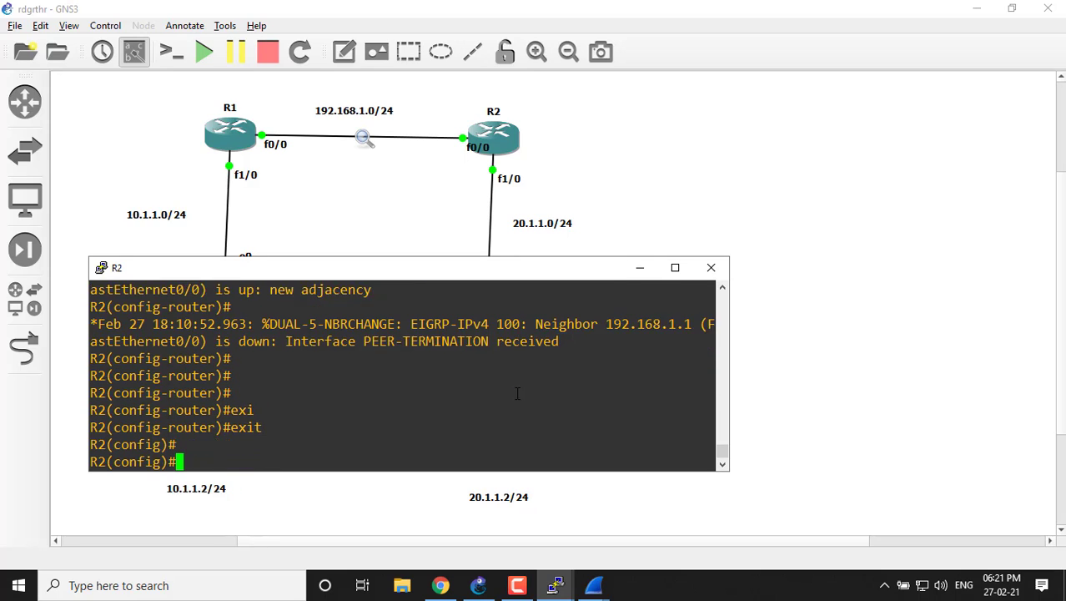
pyautogui.write('int')
pyautogui.press('Tab')
pyautogui.write('fa')
pyautogui.press('Tab')
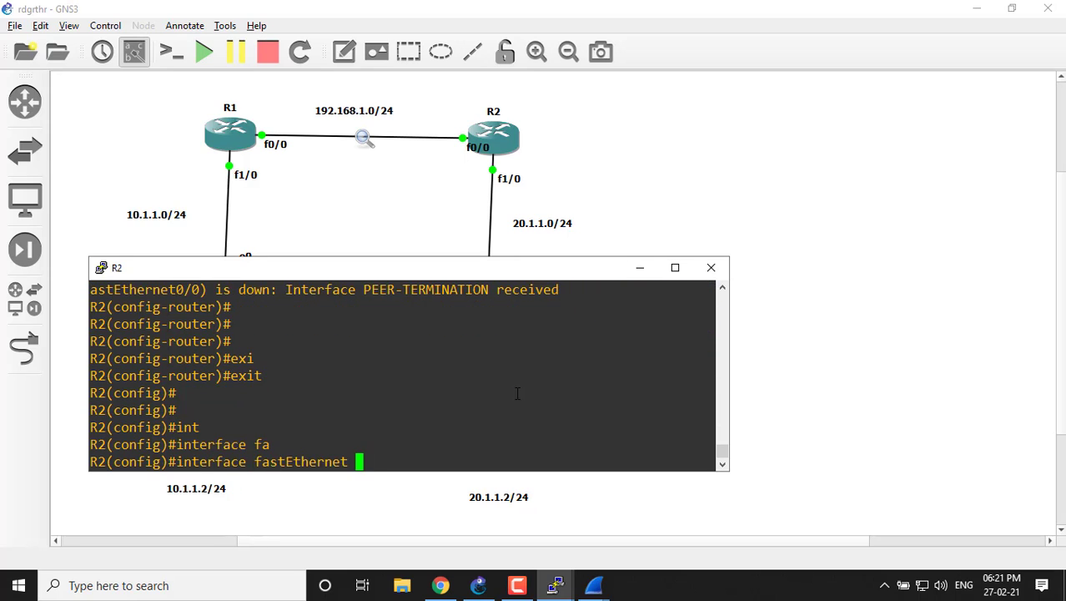
pyautogui.write('0/0')
pyautogui.press('Return')
pyautogui.press('Return')
pyautogui.press('Return')
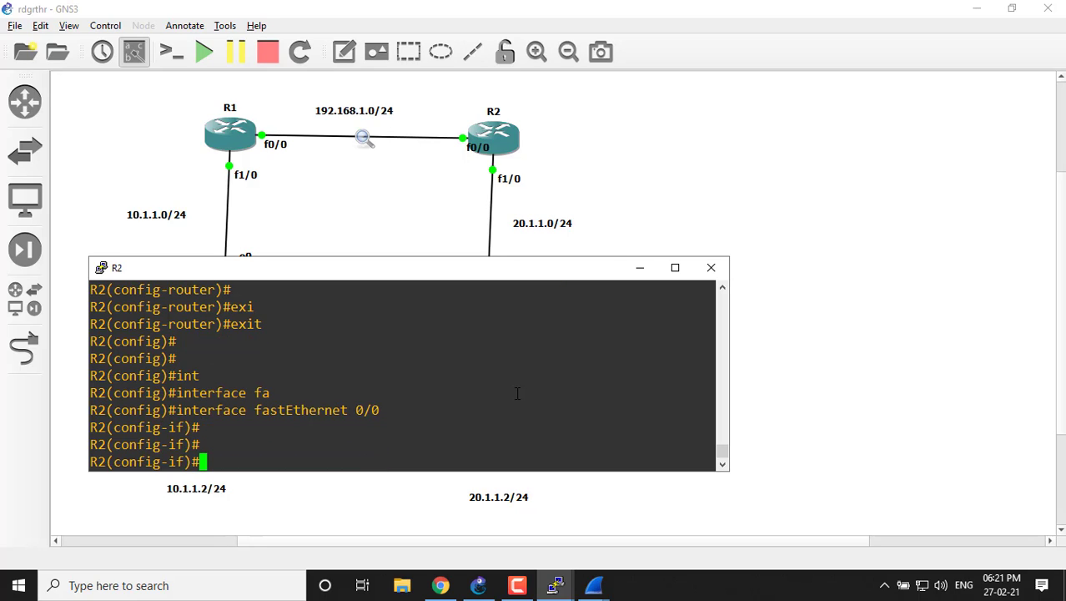
pyautogui.write('ip')
pyautogui.press('BackSpace')
pyautogui.press('BackSpace')
pyautogui.press('BackSpace')
pyautogui.write('key')
pyautogui.press('Tab')
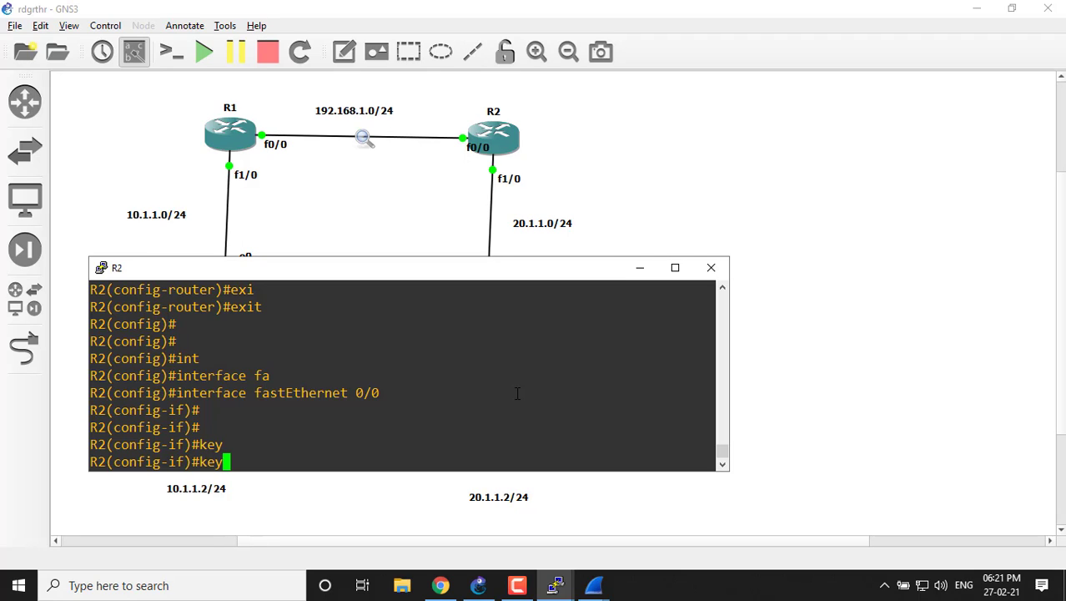
pyautogui.press('BackSpace')
pyautogui.press('BackSpace')
pyautogui.press('BackSpace')
pyautogui.write('exi')
pyautogui.press('Tab')
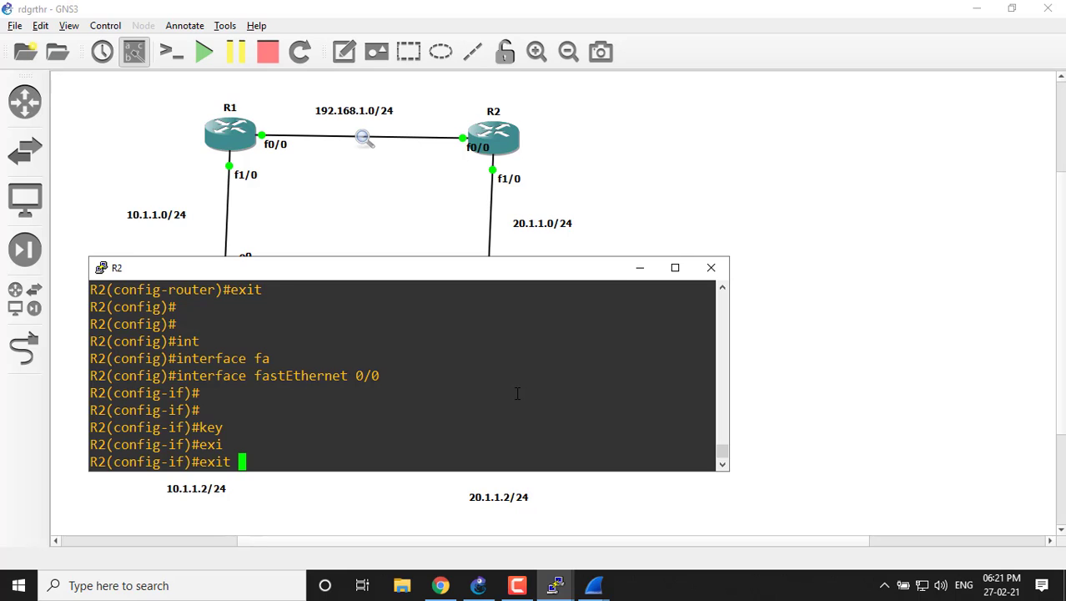
pyautogui.press('Return')
pyautogui.press('Return')
# Create a key chain on R2, naming it with the person's first name.
pyautogui.write('key')
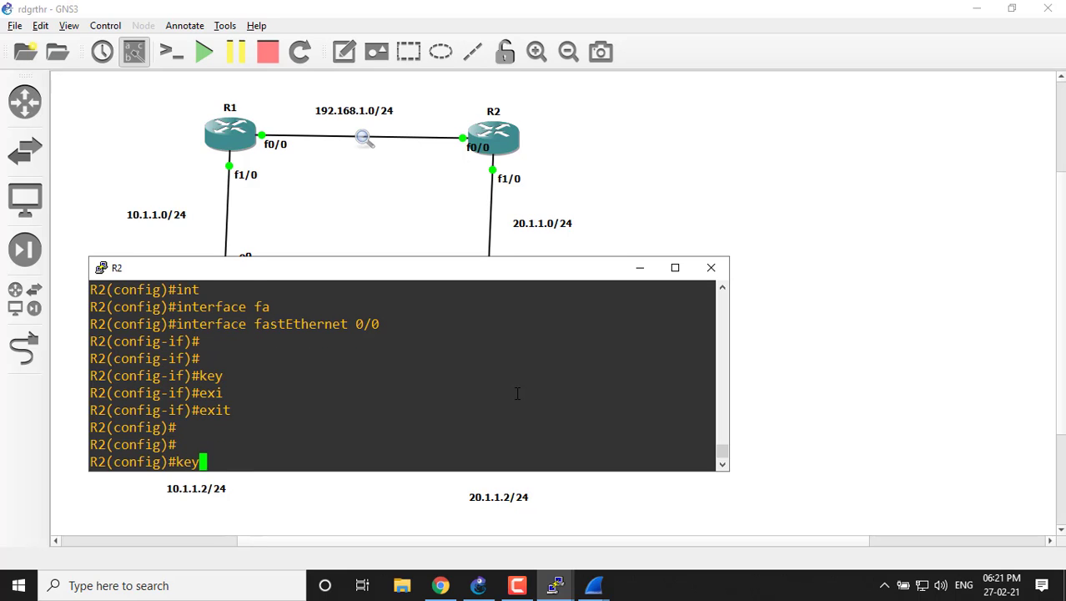
pyautogui.press('Tab')
pyautogui.write('ch')
pyautogui.press('Tab')
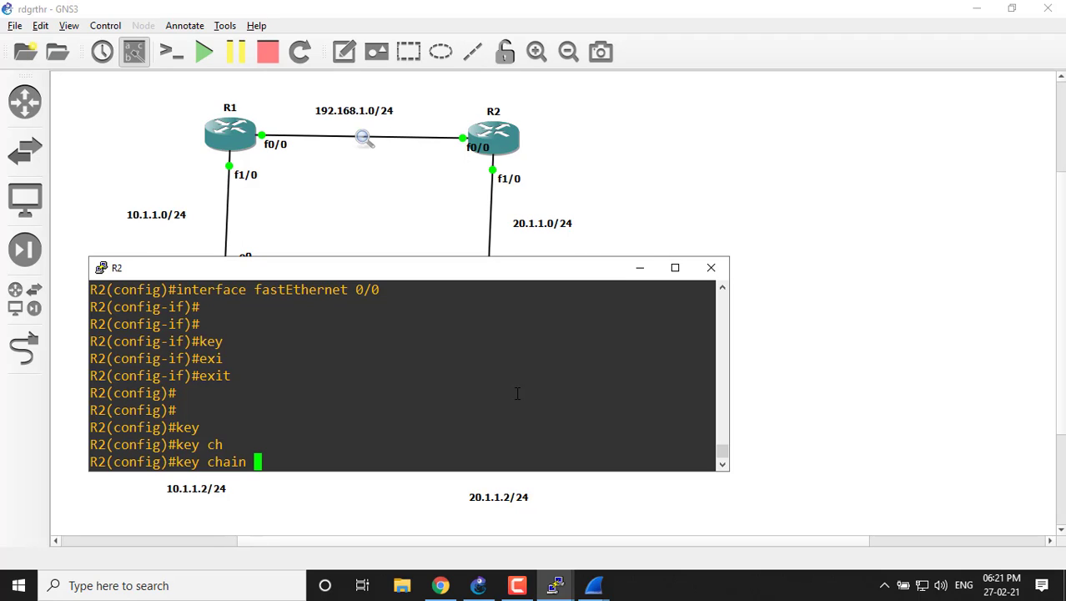
pyautogui.write('rahul')
pyautogui.press('Return')
pyautogui.press('Return')
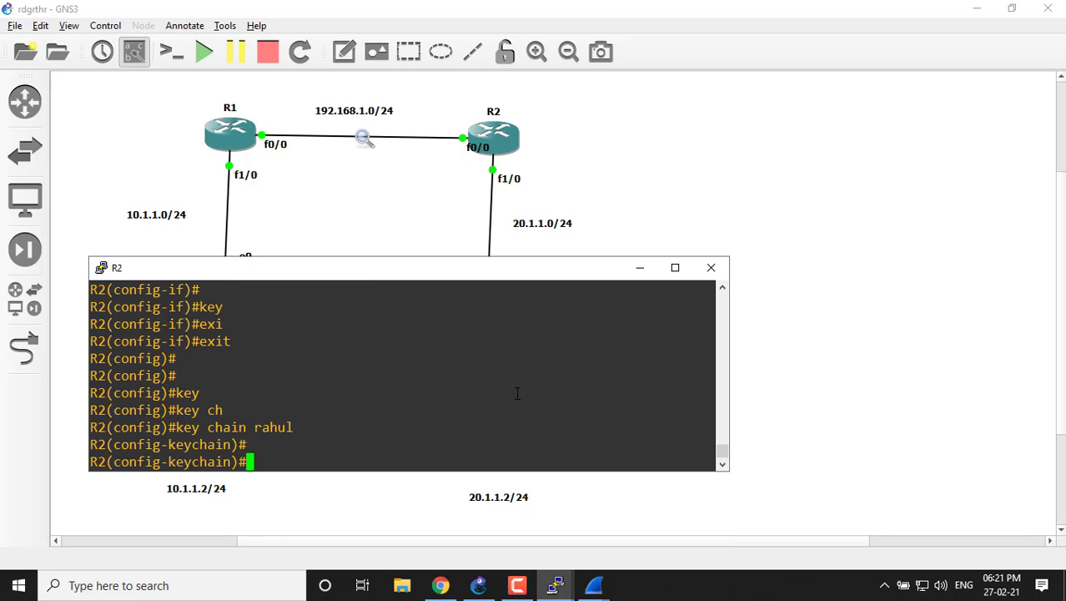
pyautogui.press('Return')
# Add key 1 to R2's new key chain.
pyautogui.write('keychain)#ke')
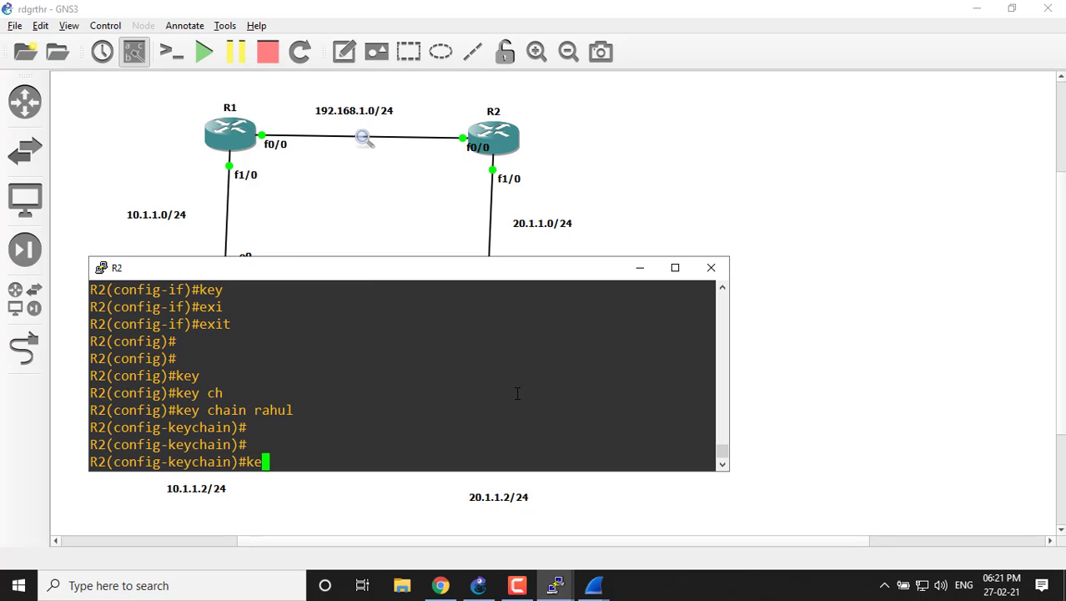
pyautogui.press('Tab')
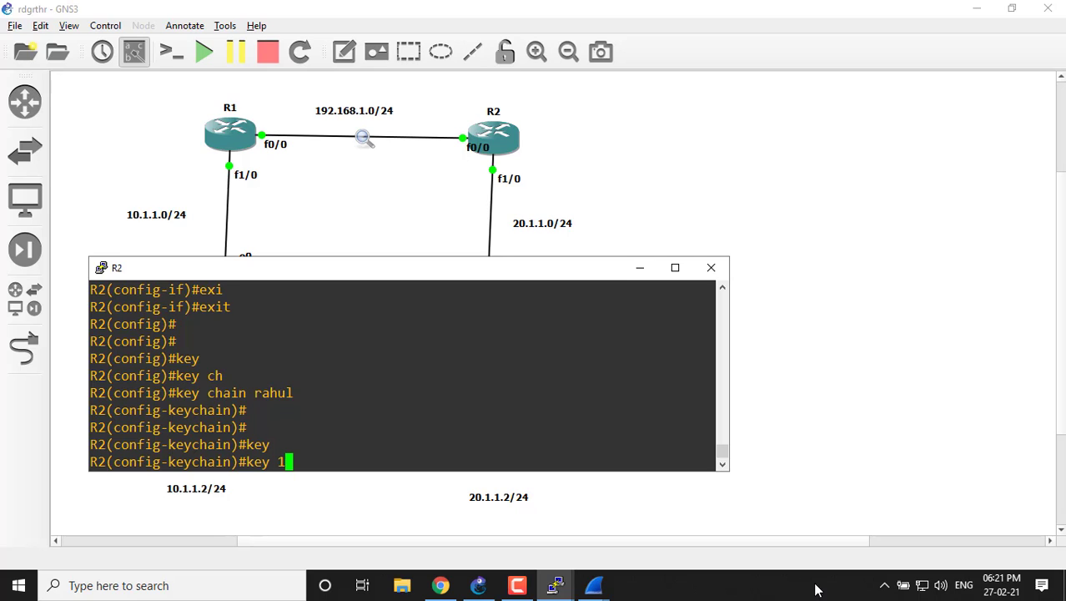
pyautogui.press('Return')
pyautogui.press('Return')
pyautogui.press('Return')
# Set the authentication key string for key 1 on R2 with the "key-string" command.
pyautogui.write('key')
pyautogui.press('Tab')
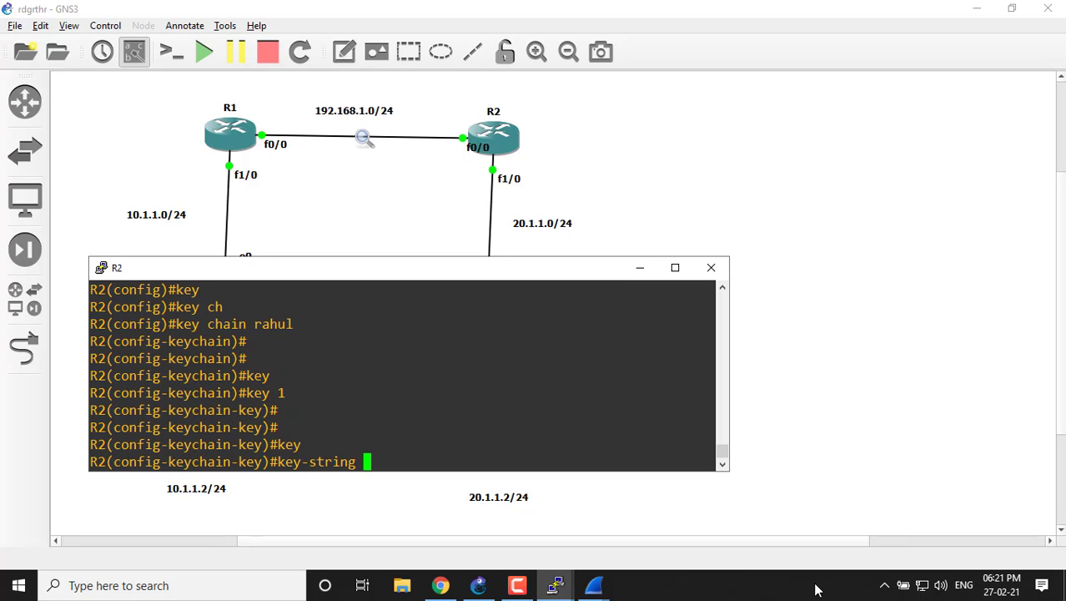
pyautogui.write('cisco')
pyautogui.press('Return')
pyautogui.press('Return')
pyautogui.press('Return')
pyautogui.press('Return')
# Exit key and key-chain configuration on R2 back to global configuration mode.
pyautogui.write('exi')
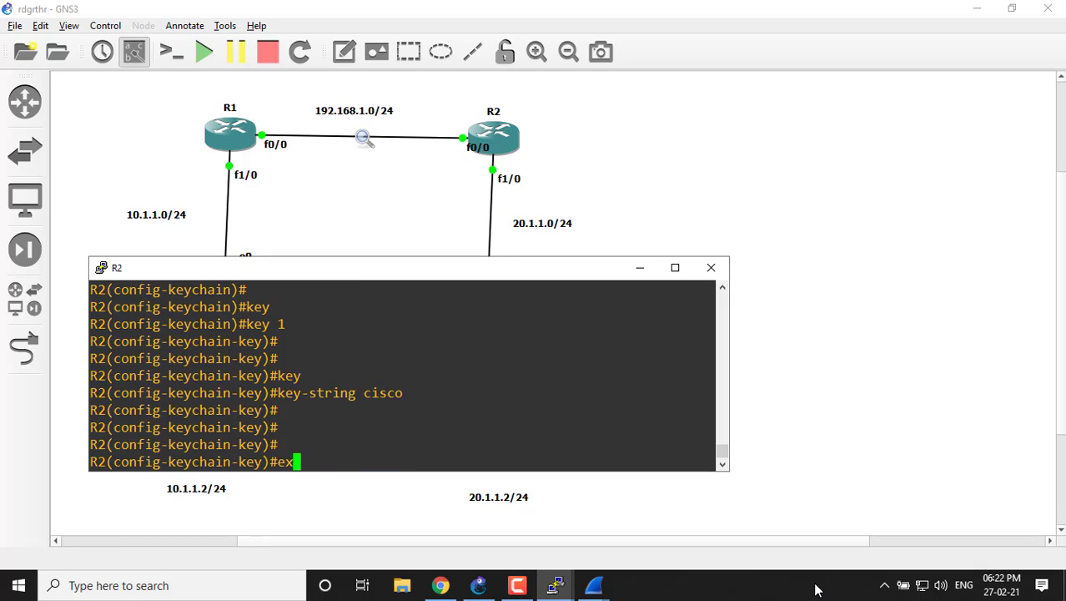
pyautogui.press('Return')
pyautogui.write('exit')
pyautogui.press('Return')
pyautogui.press('Return')
pyautogui.press('Return')
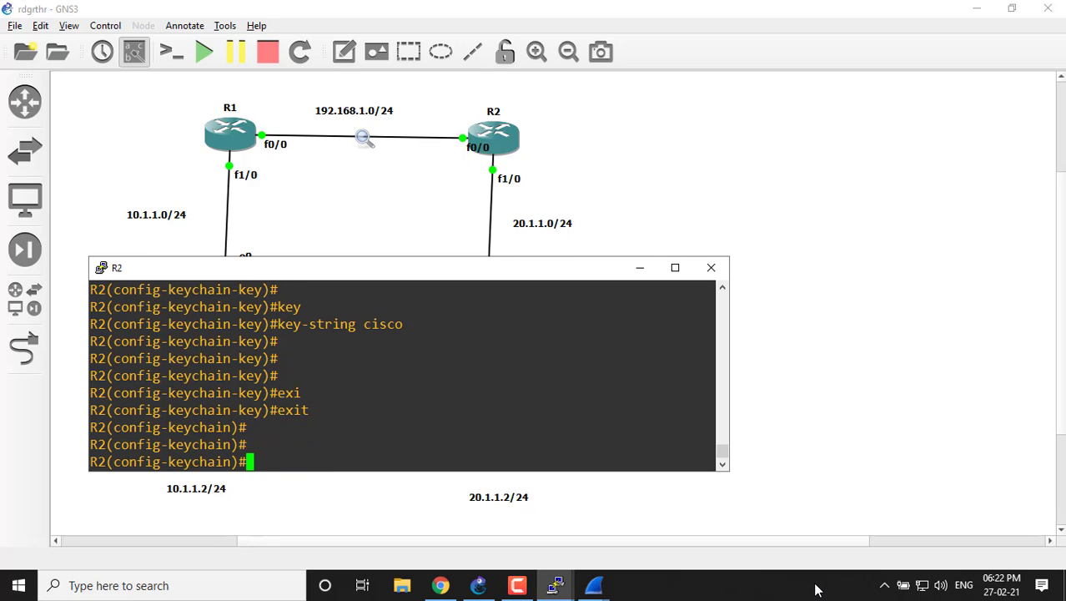
pyautogui.write('rxi')
pyautogui.press('Tab')
pyautogui.press('BackSpace')
pyautogui.press('BackSpace')
pyautogui.press('BackSpace')
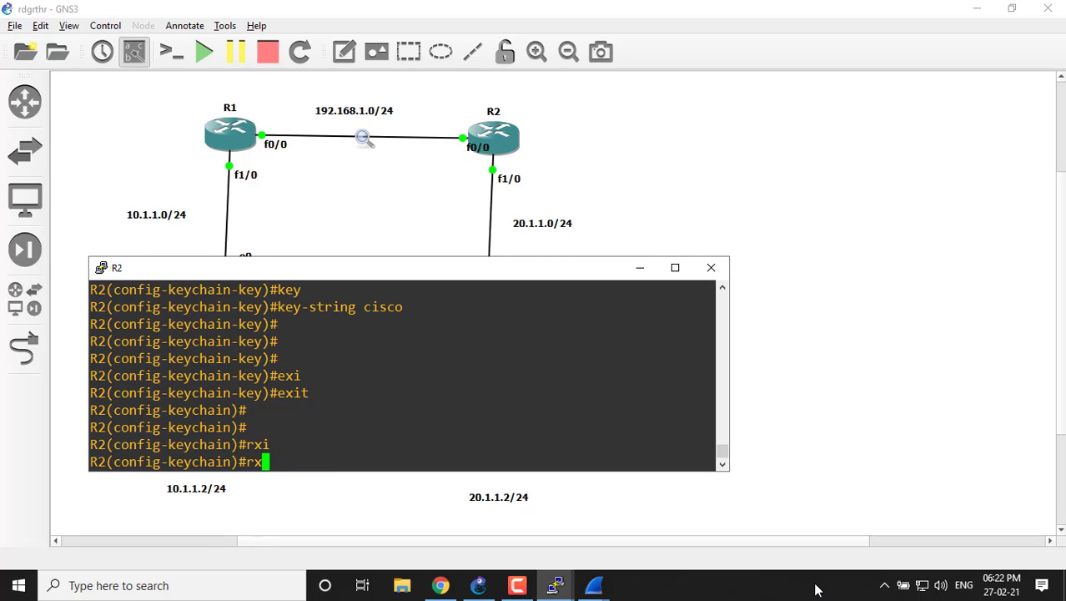
pyautogui.write('exi')
pyautogui.press('Tab')
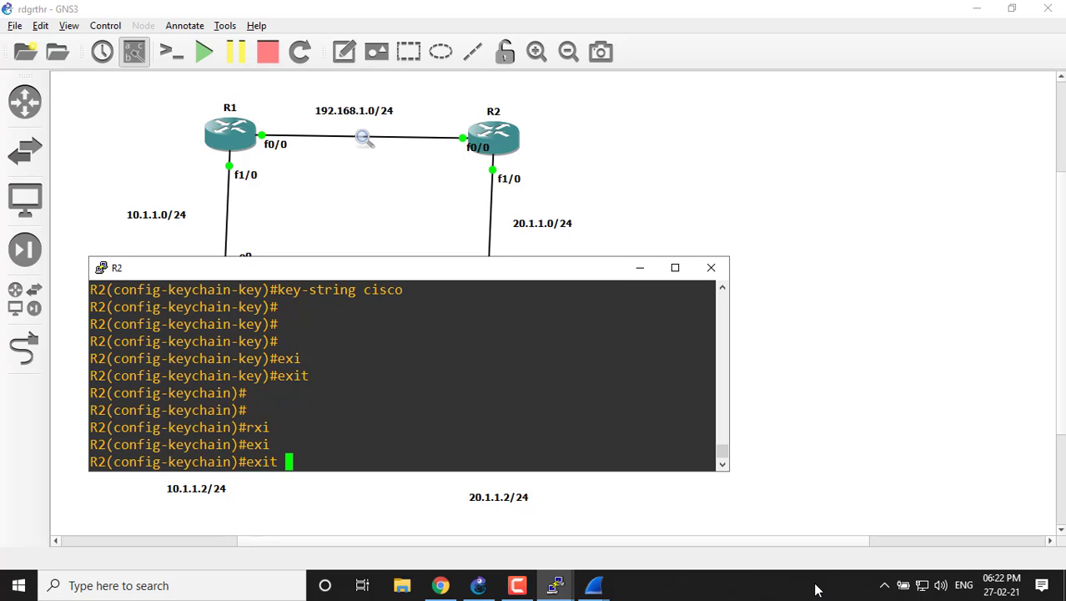
pyautogui.press('Return')
pyautogui.press('Return')
pyautogui.press('Return')
# Enter interface configuration for fastEthernet 0/0 on R2.
pyautogui.write('int')
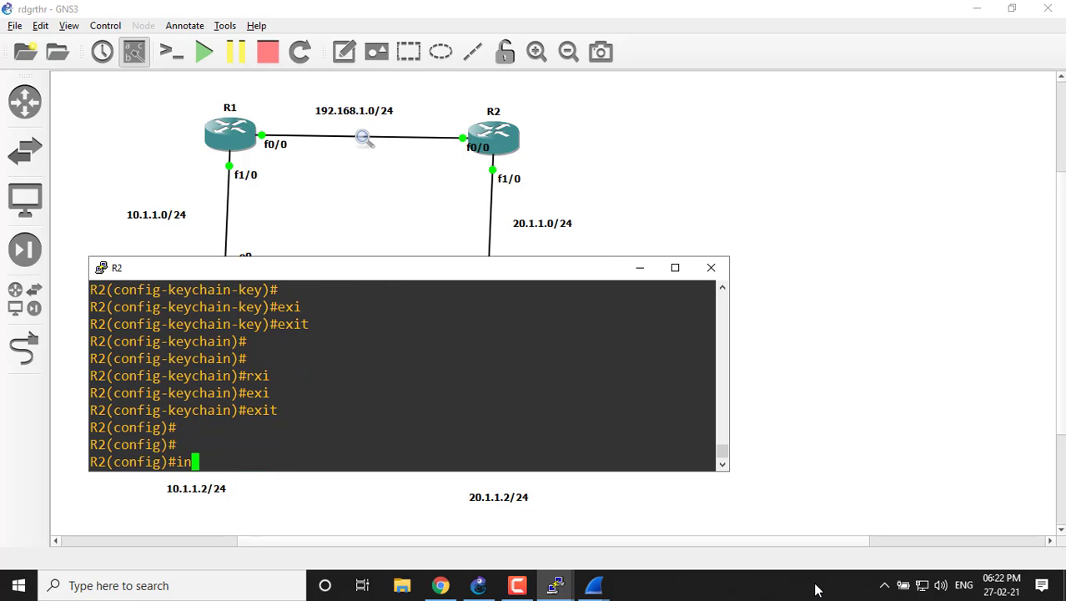
pyautogui.press('Tab')
pyautogui.write('fa')
pyautogui.press('Tab')
pyautogui.write('0/0')
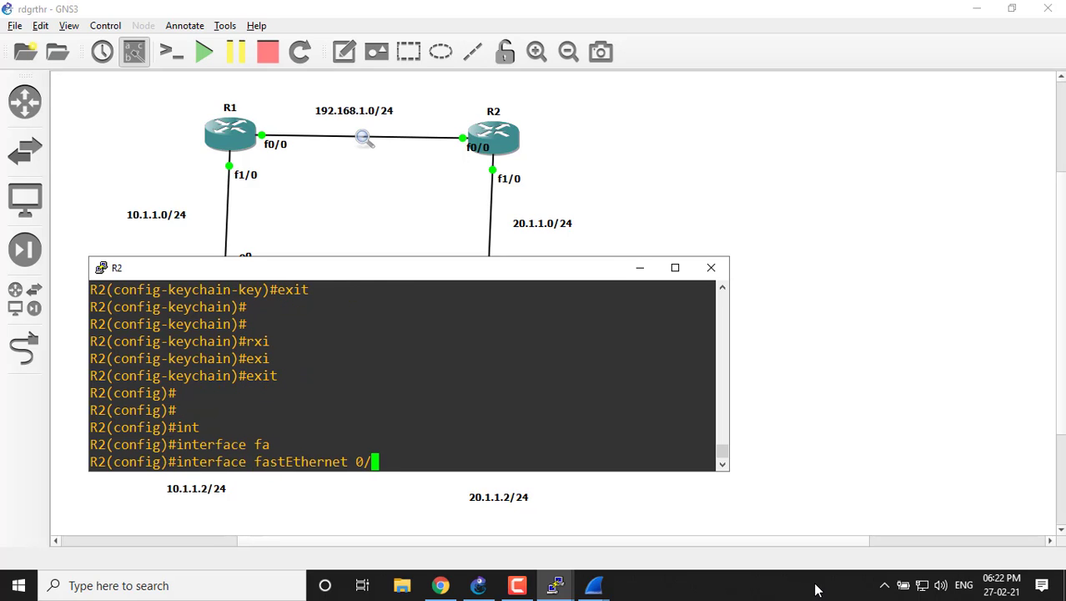
pyautogui.press('Return')
pyautogui.press('Return')
# Start "ip authentication key-chain" on R2's fa 0/0, checking the options after "authentication" and after "key-chain" with "?".
pyautogui.write('ip au')
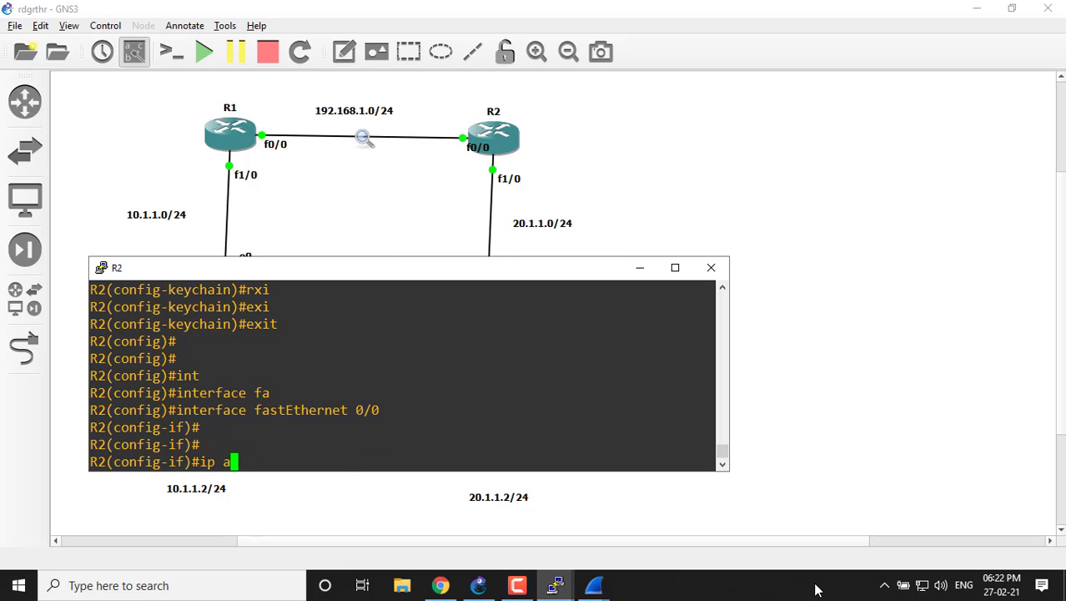
pyautogui.press('Tab')
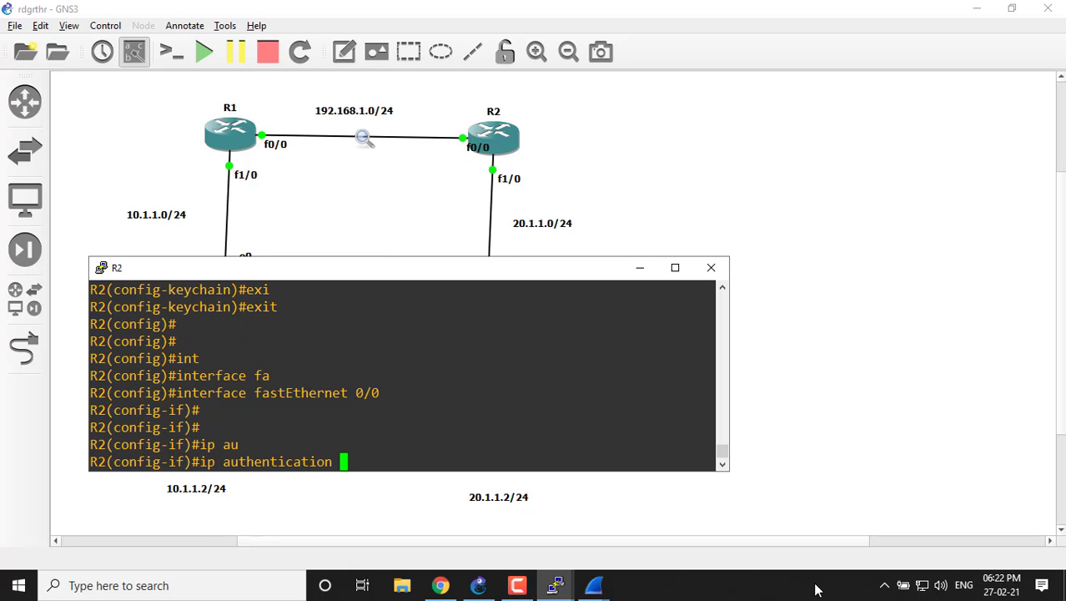
pyautogui.write('?')
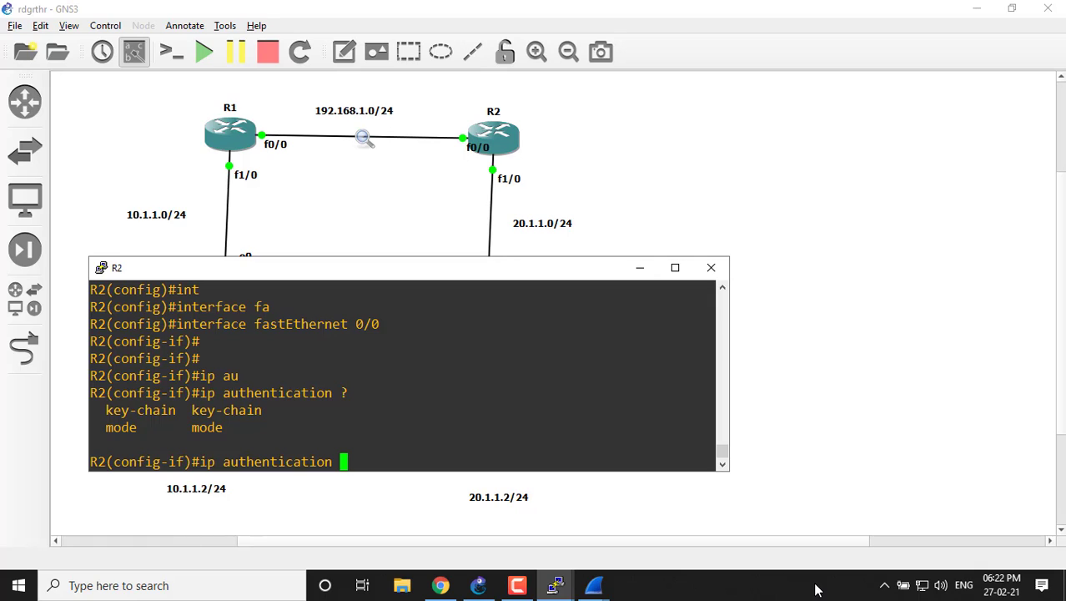
pyautogui.write('ker')
pyautogui.press('BackSpace')
pyautogui.write('y')
pyautogui.press('Tab')
pyautogui.write('ran')
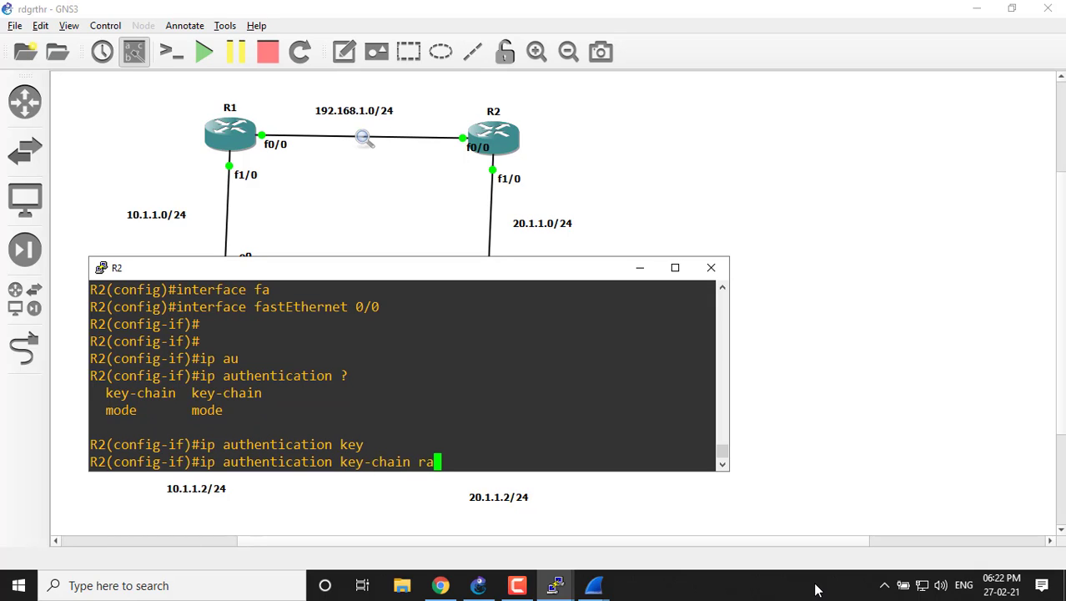
pyautogui.press('BackSpace')
pyautogui.press('BackSpace')
pyautogui.press('BackSpace')
pyautogui.write('>')
pyautogui.press('BackSpace')
pyautogui.write('?')
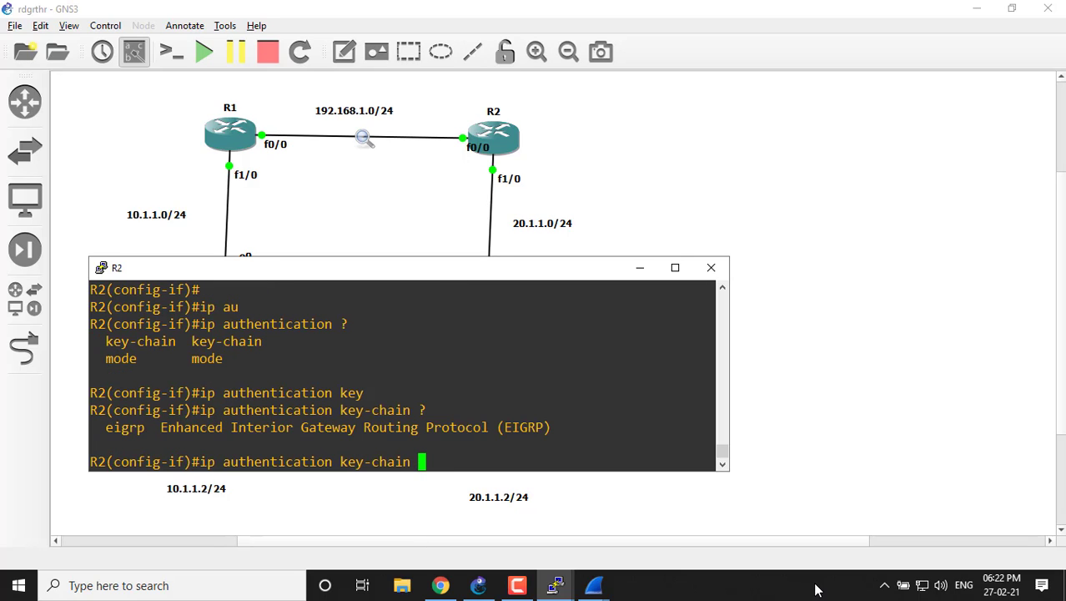
pyautogui.write('ei')
# Complete the command with "eigrp 100" and R2's key-chain name, checking the argument after the AS number with "?", and apply it.
pyautogui.press('Tab')
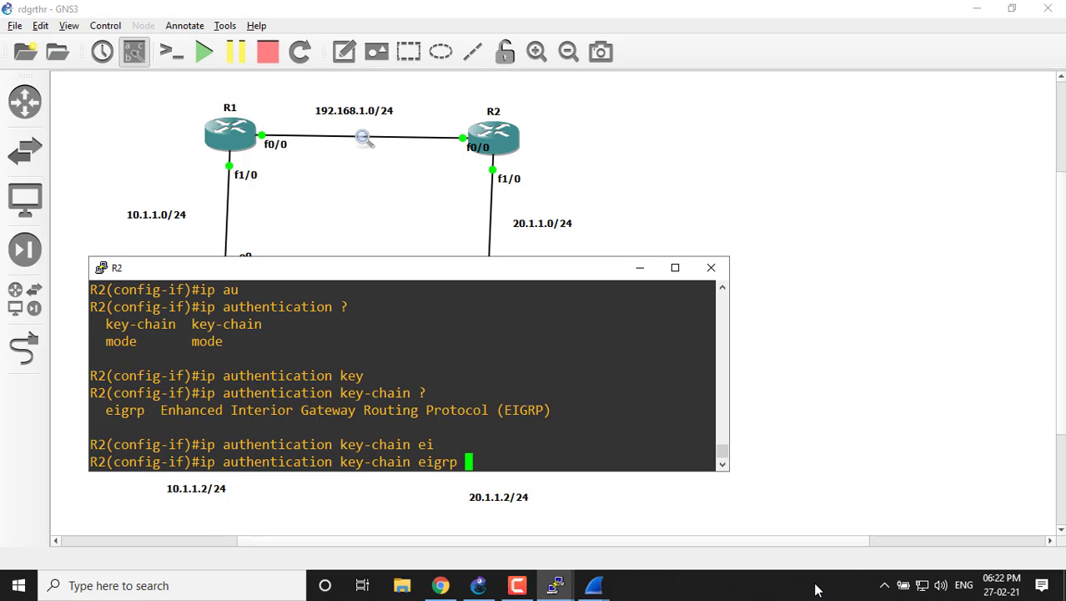
pyautogui.write('100 ?')
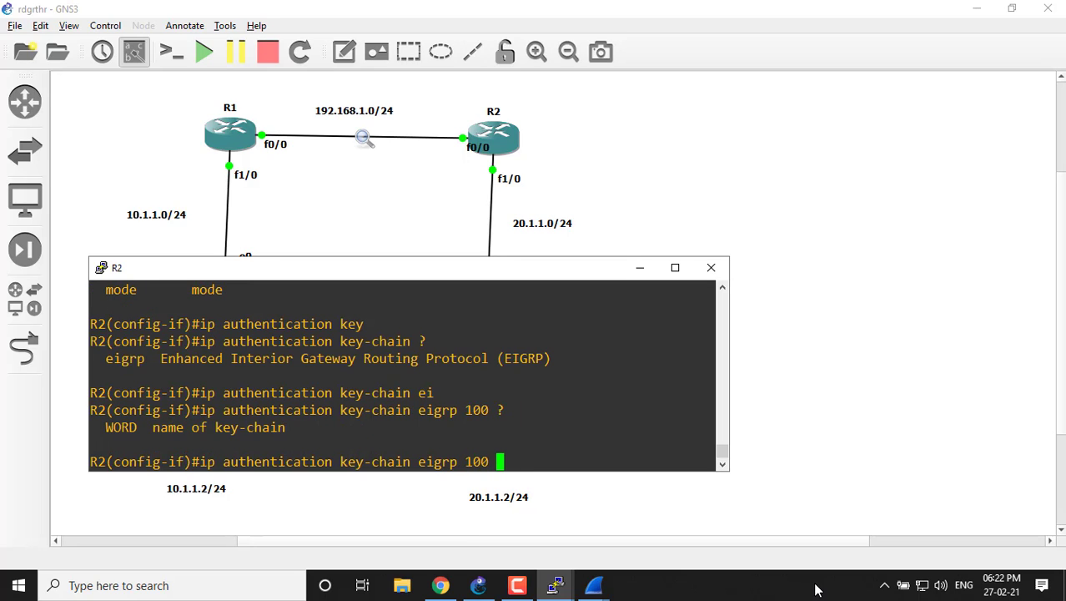
pyautogui.write('rahul')
pyautogui.press('Return')
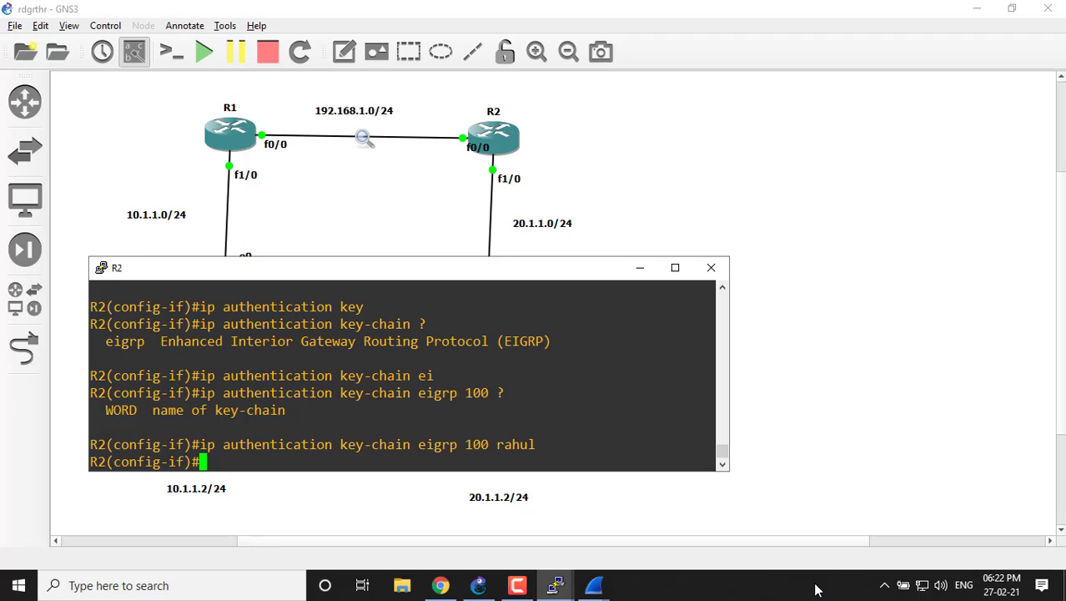
# Apply "ip authentication mode eigrp 100 md5" on R2's fa 0/0 and highlight the adjacency message text.
pyautogui.write('ip au')
pyautogui.press('Tab')
pyautogui.write('mo')
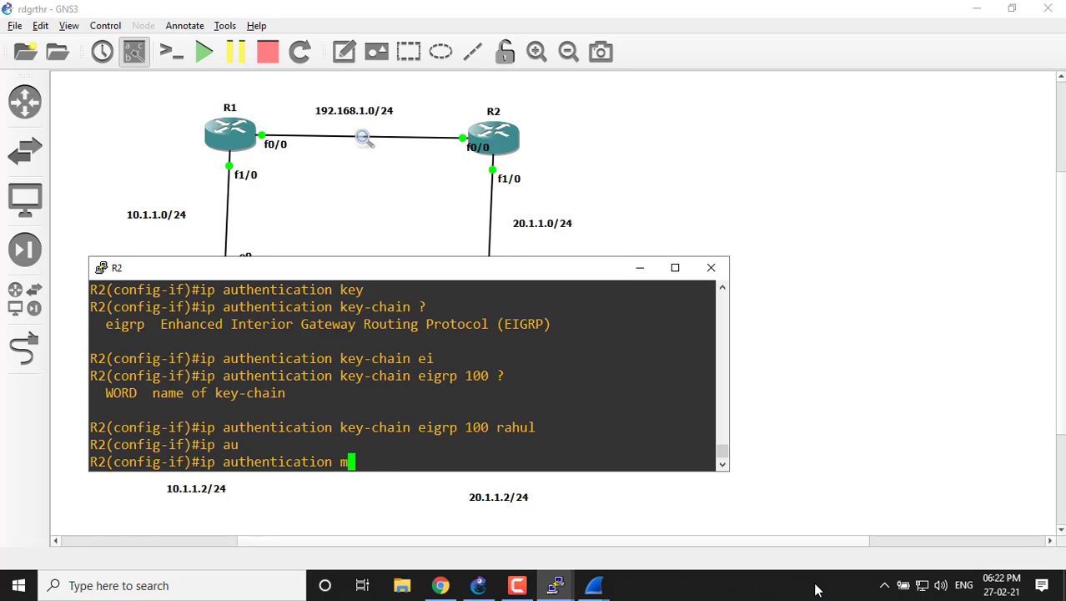
pyautogui.press('Tab')
pyautogui.write('ei')
pyautogui.press('Tab')
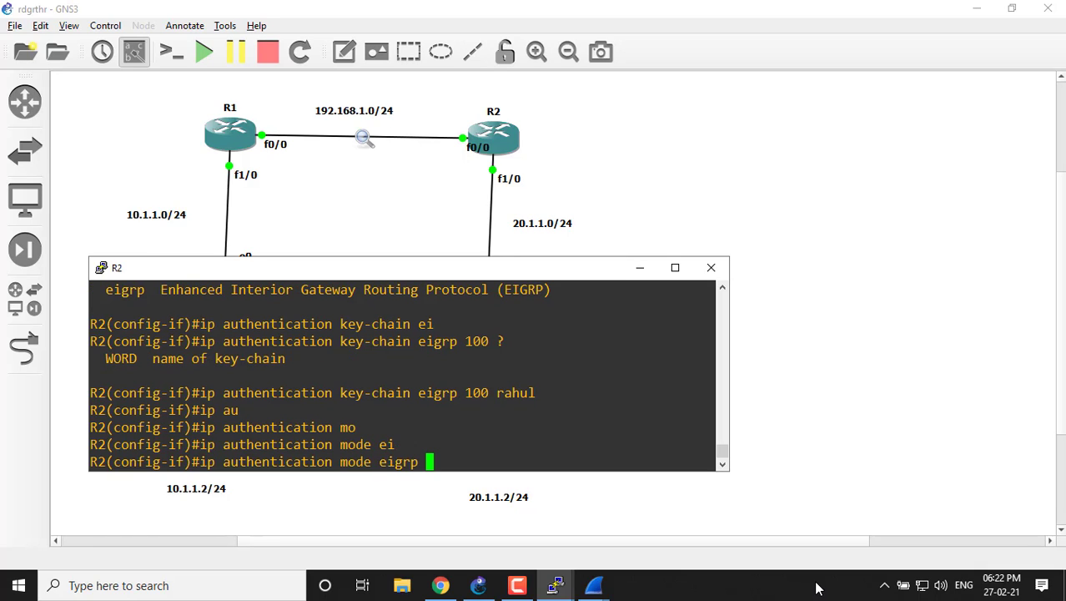
pyautogui.write('100 m')
pyautogui.press('Tab')
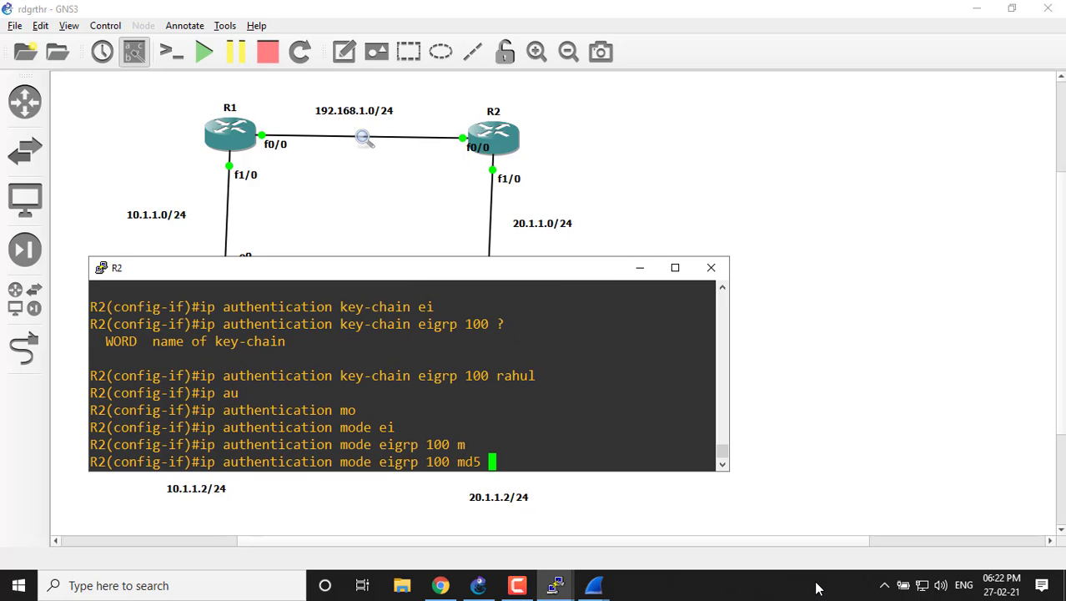
pyautogui.press('Return')
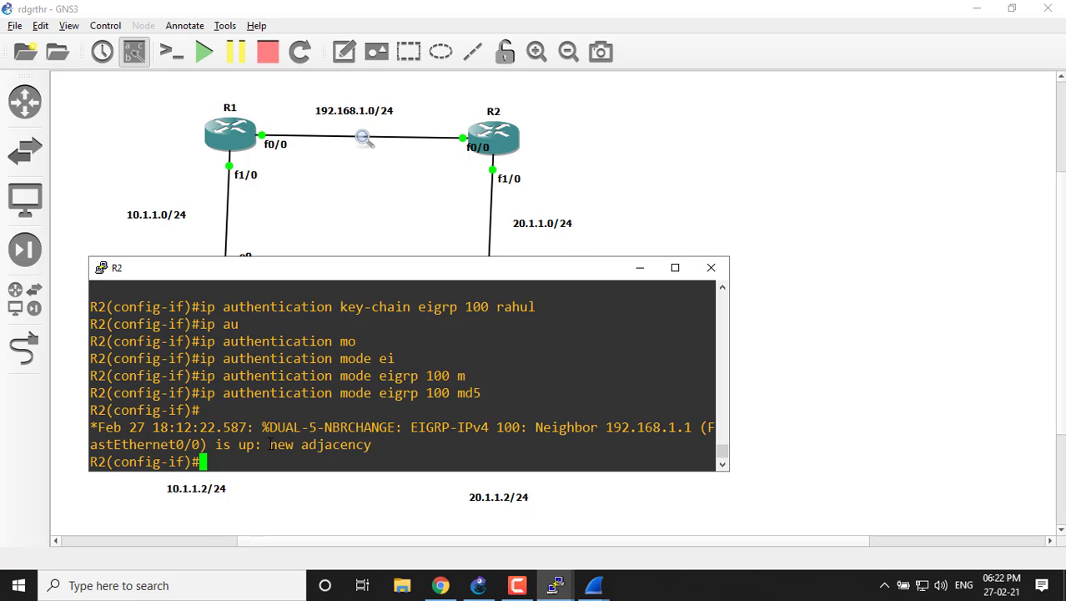
pyautogui.moveTo(270, 445); pyautogui.dragTo(340, 445)
# Switch to Wireshark's R1 FastEthernet0/0 to R2 capture and quit it without saving the packets.
pyautogui.click(594, 585)
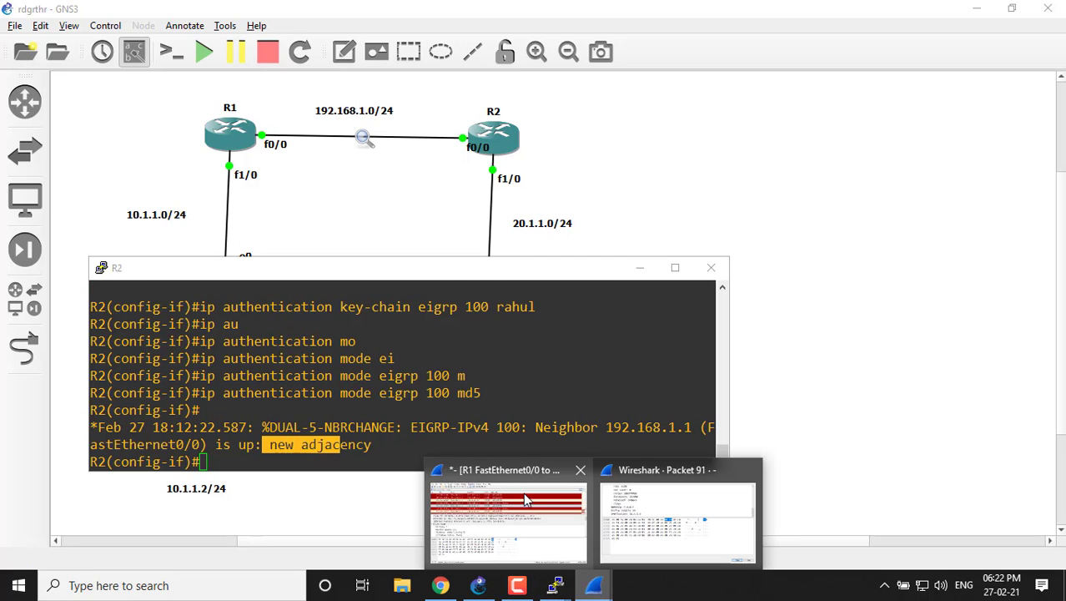
pyautogui.click(526, 499)
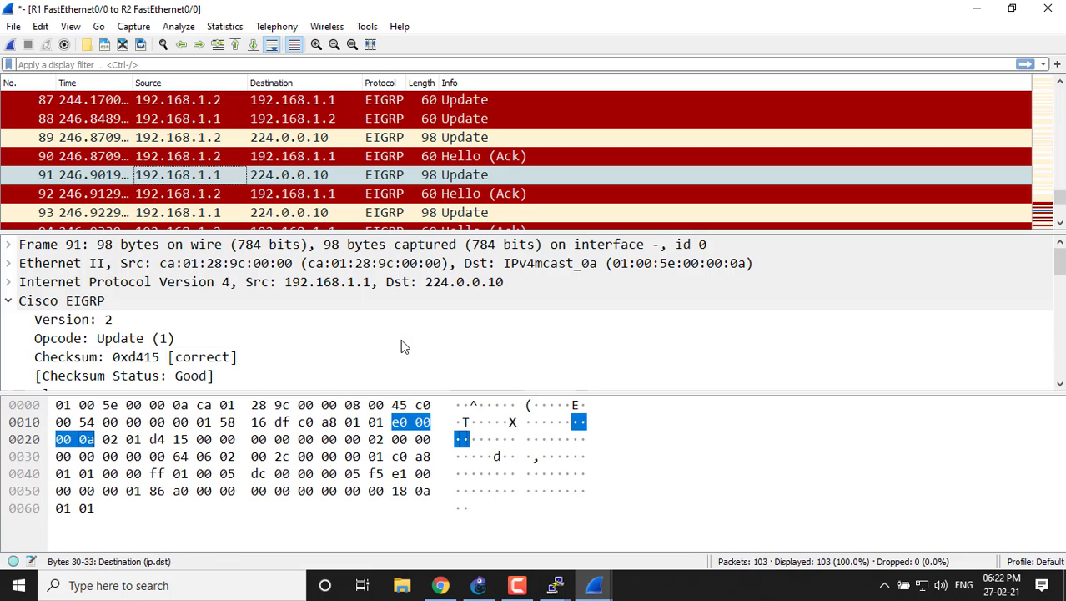
pyautogui.click(1047, 8)
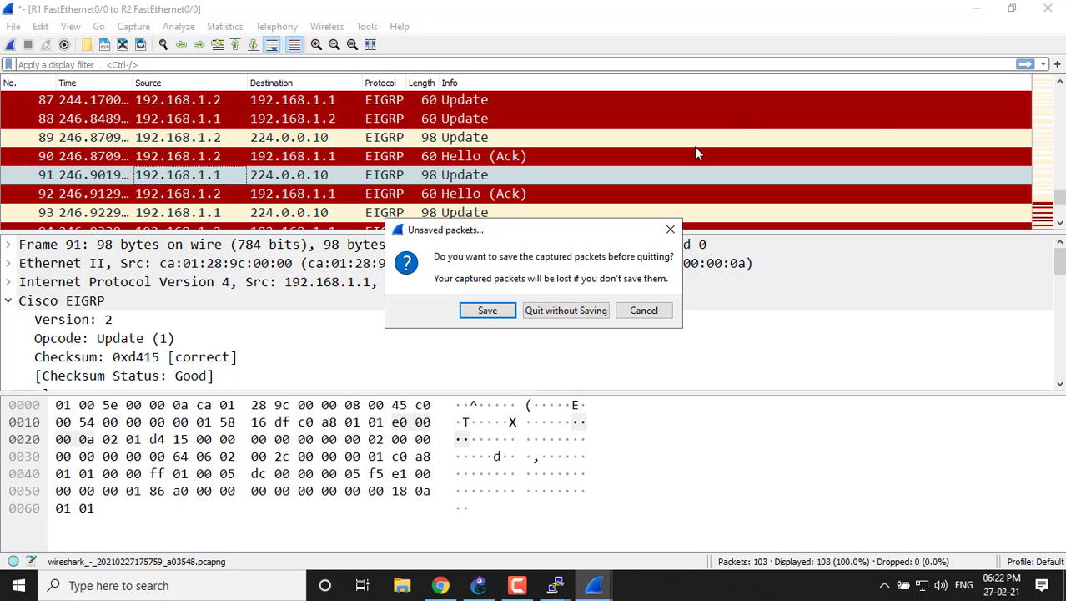
pyautogui.click(554, 315)
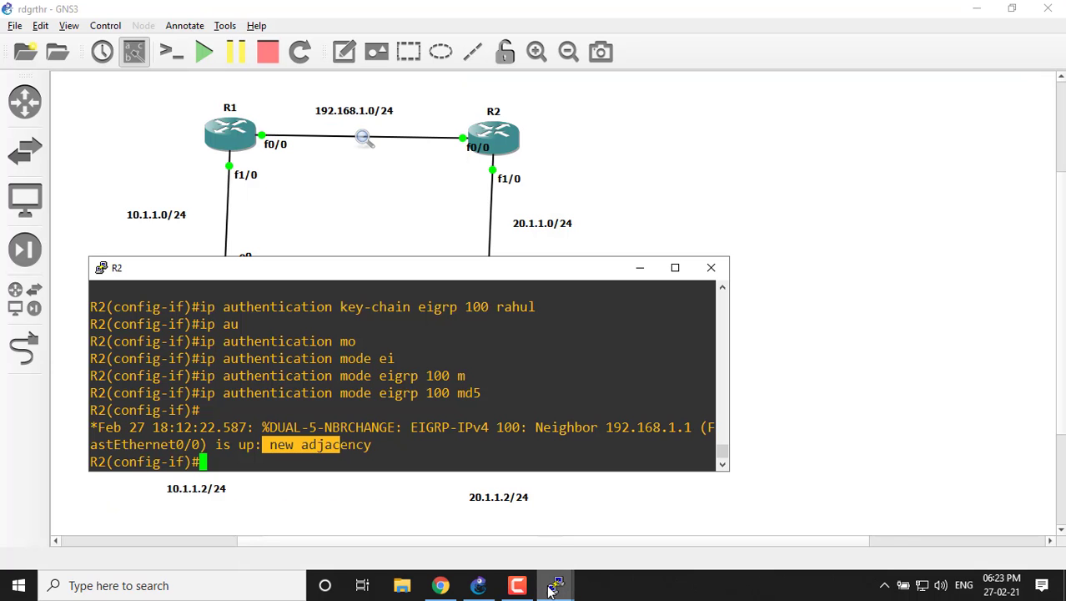
# Switch to GNS3 and stop the running packet capture on the R1–R2 link.
pyautogui.click(362, 138)
pyautogui.rightClick(362, 137)
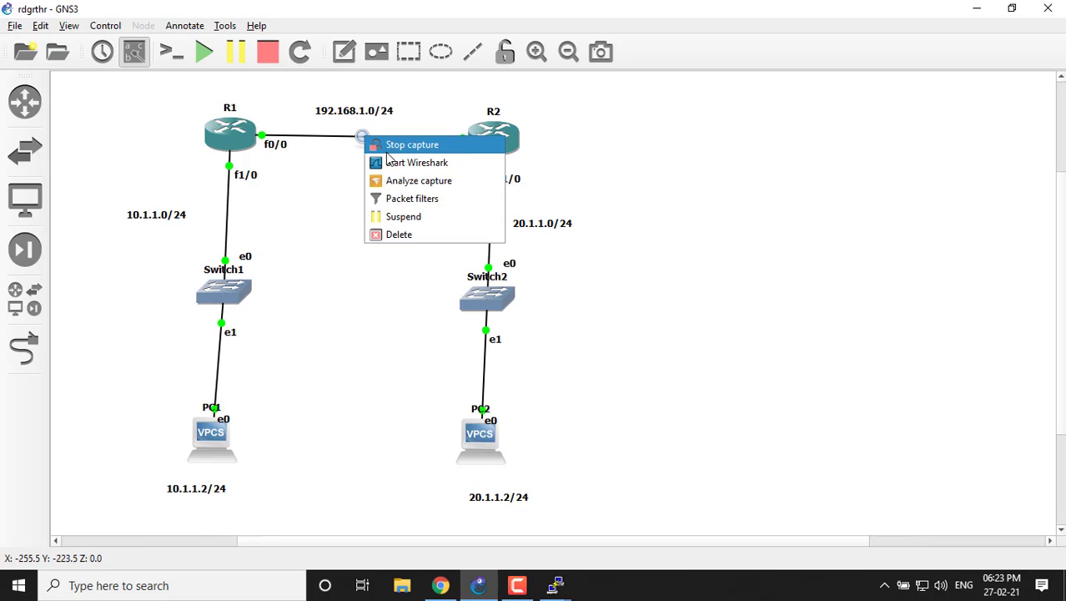
pyautogui.click(386, 152)
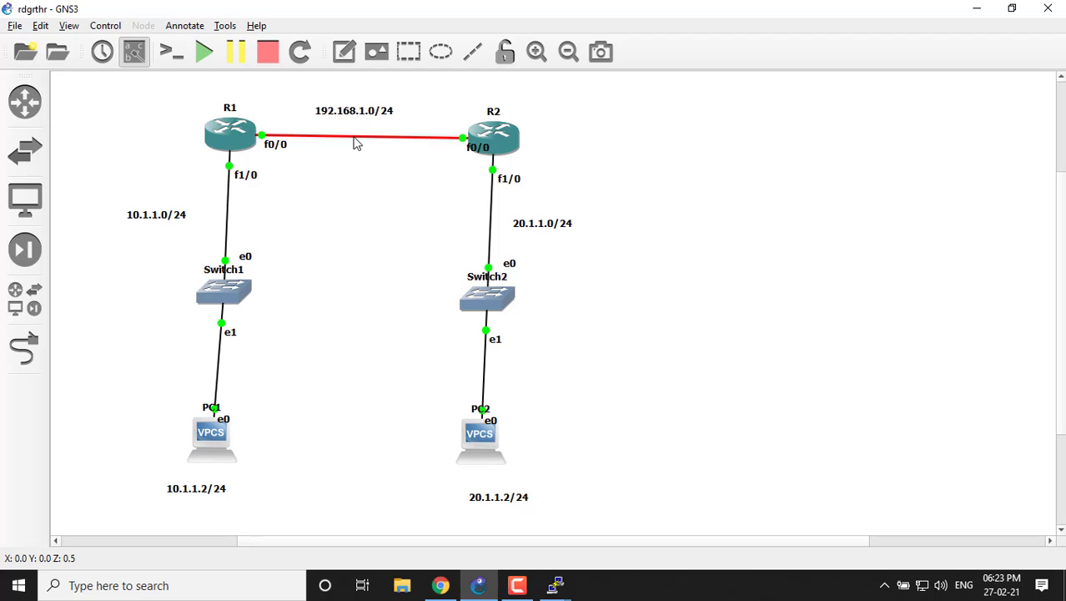
# Start a new Ethernet packet capture on the R1–R2 link, saved as R1_FastEthernet00_to_R2_FastEthernet00, and open it in Wireshark.
pyautogui.rightClick(356, 138)
pyautogui.click(386, 148)
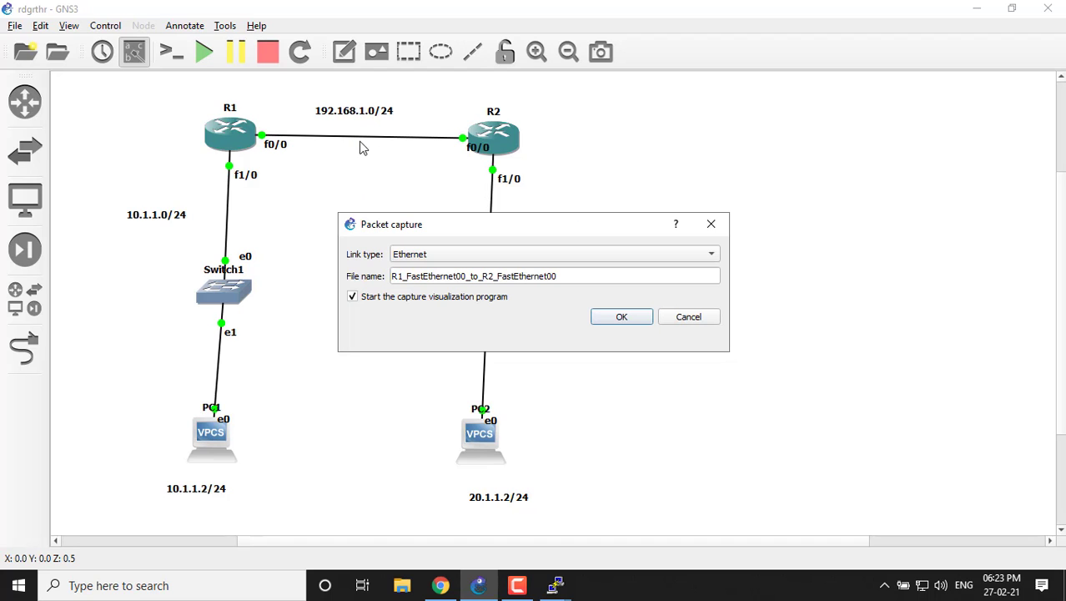
pyautogui.click(596, 315)
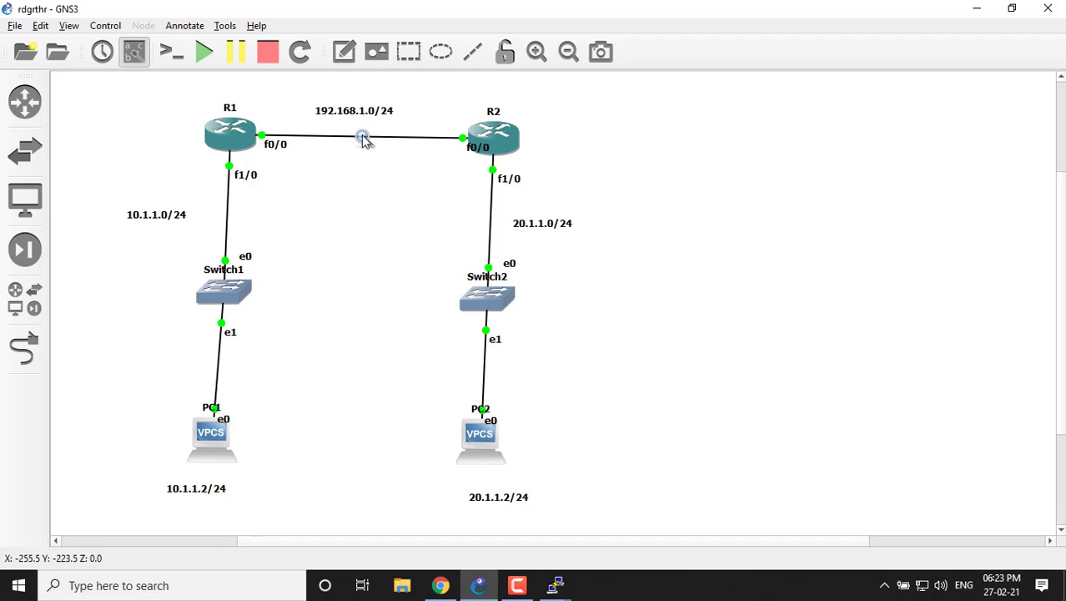
pyautogui.rightClick(364, 140)
pyautogui.click(387, 166)
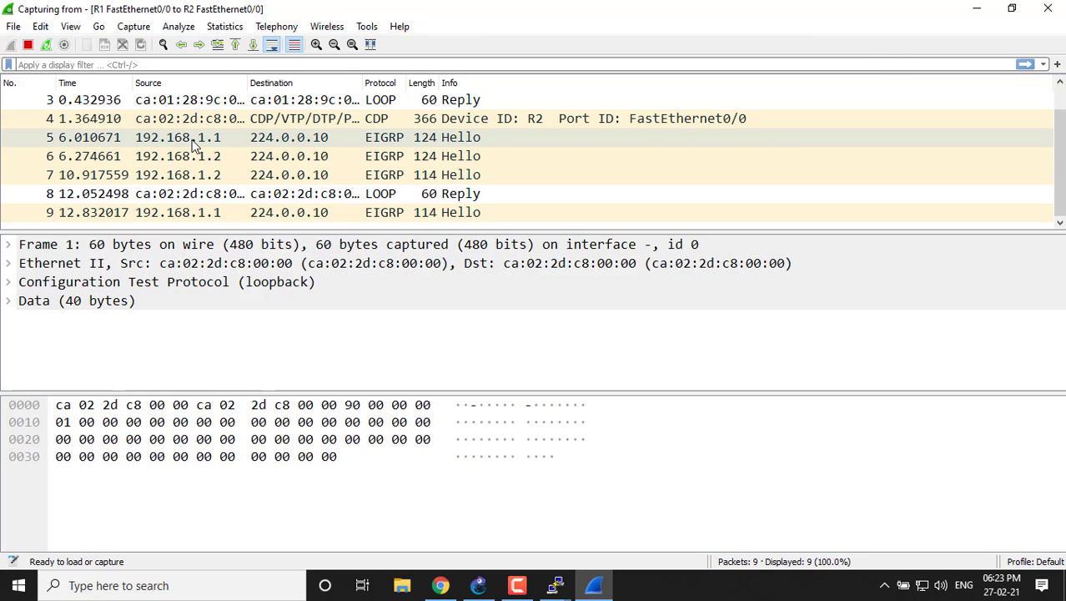
# Open EIGRP Hello packet 5 from 192.168.1.1 in its own window and review the Cisco EIGRP fields down to the authentication entry.
pyautogui.doubleClick(178, 122)
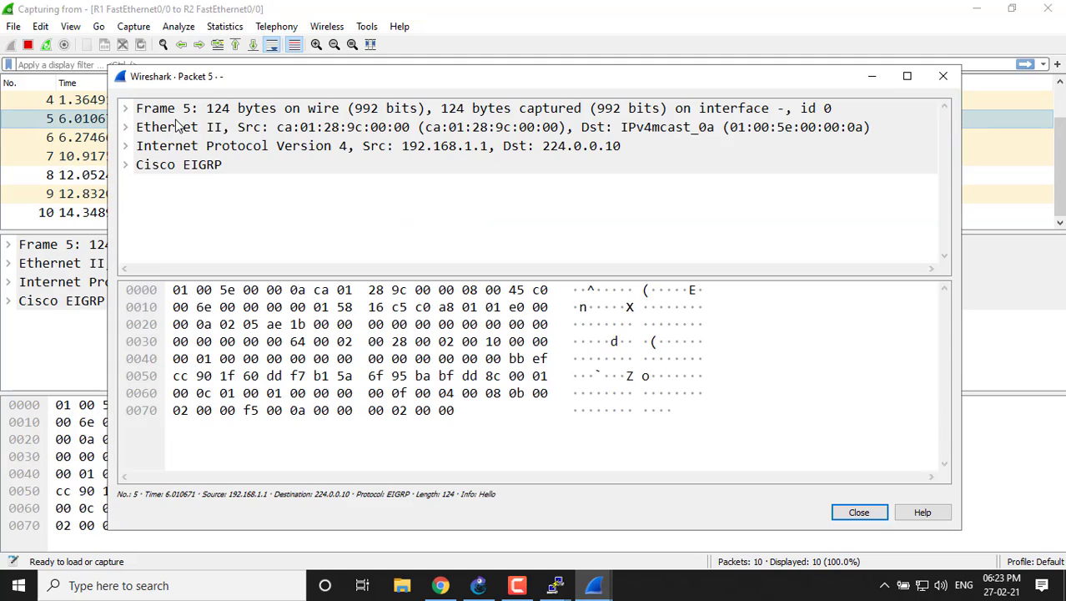
pyautogui.click(129, 166)
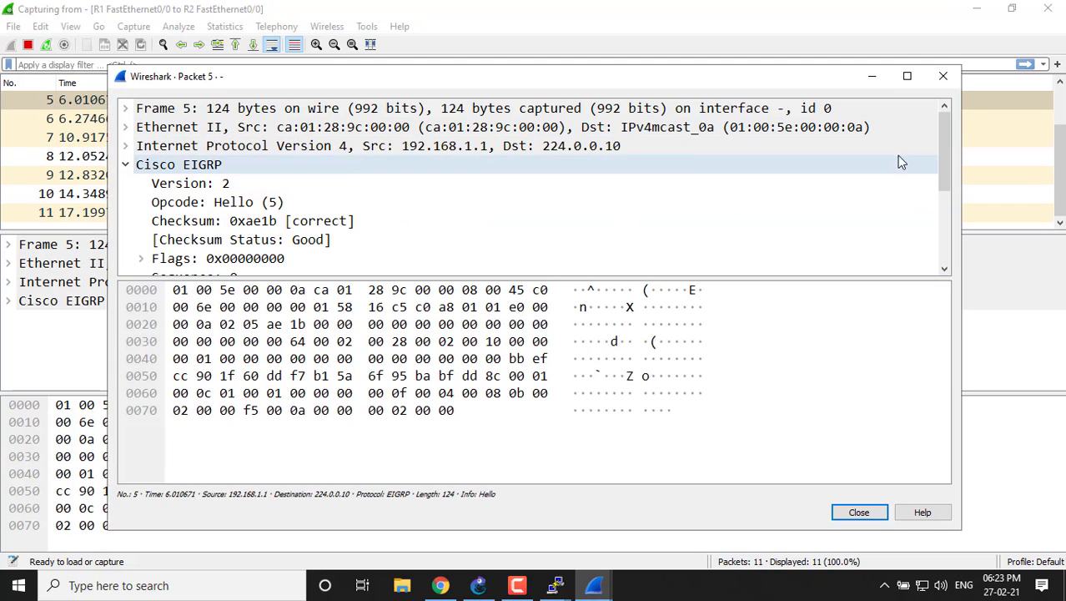
pyautogui.moveTo(945, 155); pyautogui.dragTo(940, 217)
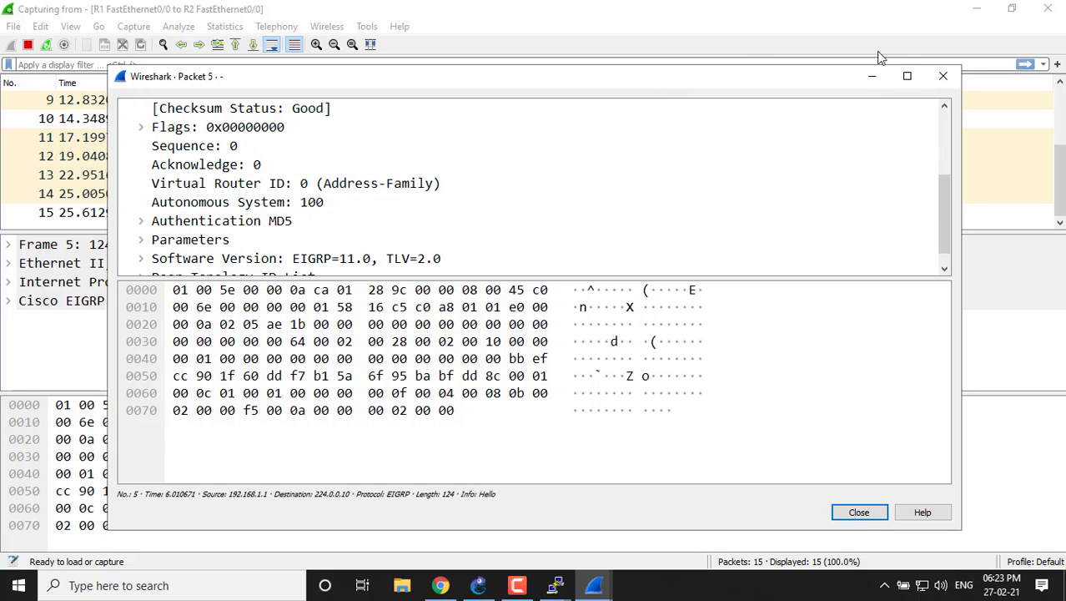
pyautogui.click(872, 76)
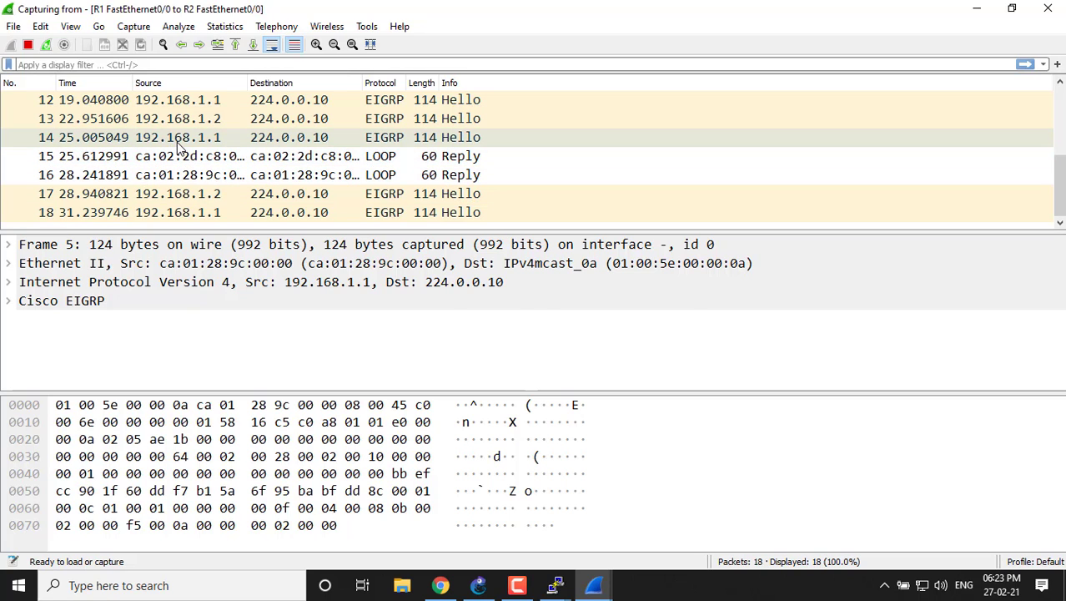
# Open EIGRP Hello packet 14 from 192.168.1.1, expand Authentication MD5, and examine its type, key ID and digest before closing the packet window.
pyautogui.doubleClick(179, 146)
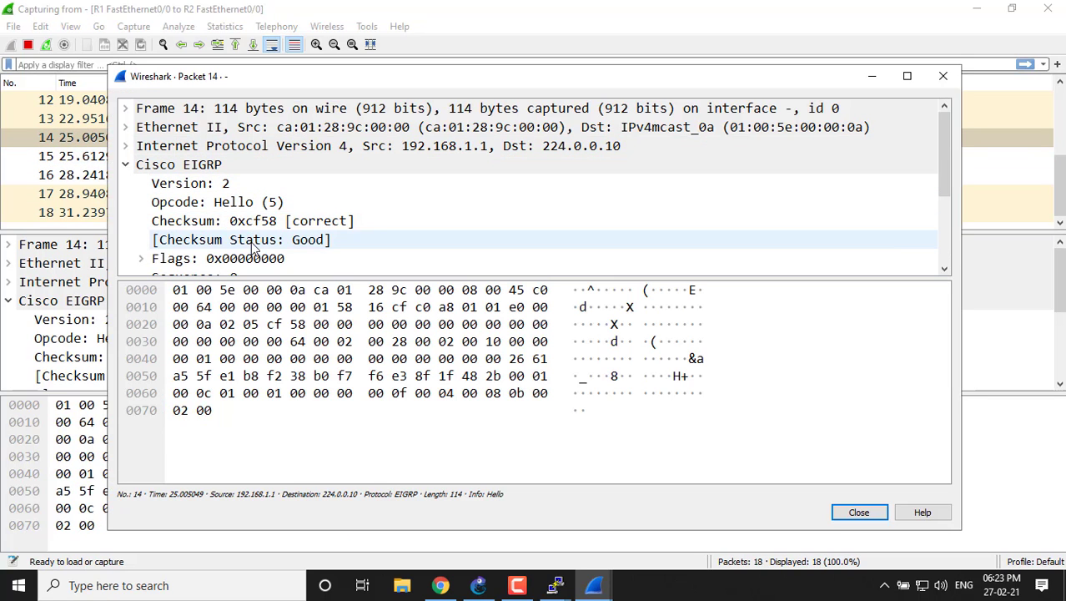
pyautogui.moveTo(945, 171); pyautogui.dragTo(941, 197)
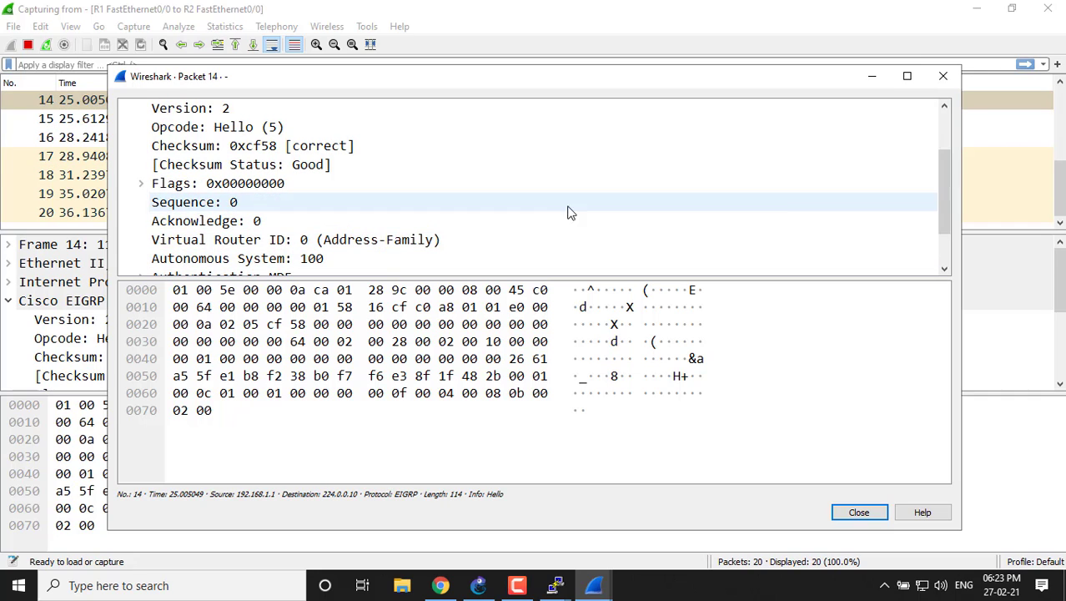
pyautogui.moveTo(945, 219); pyautogui.dragTo(938, 241)
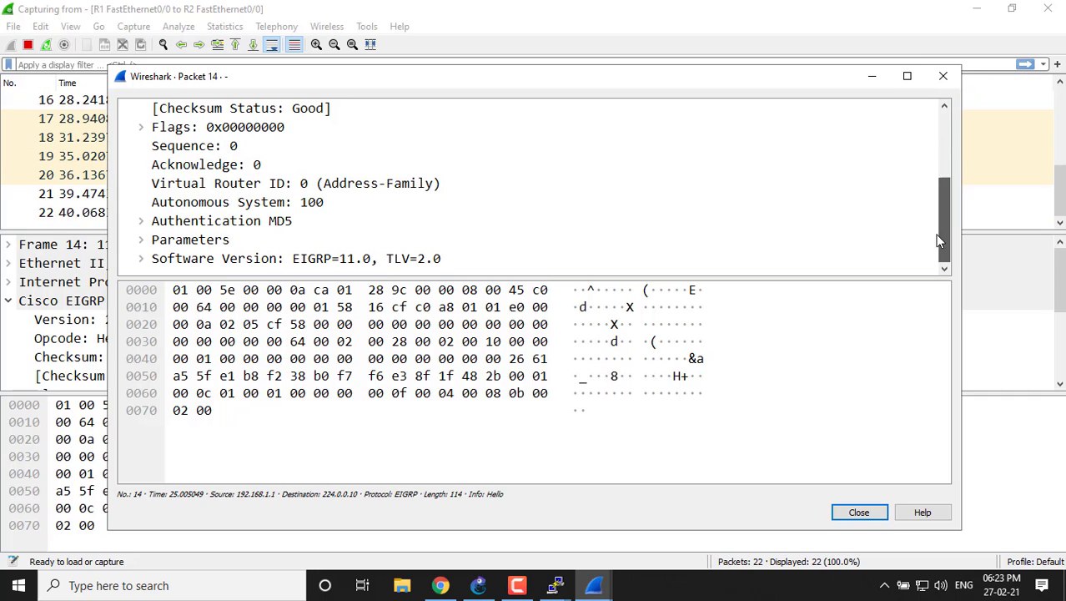
pyautogui.click(155, 223)
pyautogui.click(142, 221)
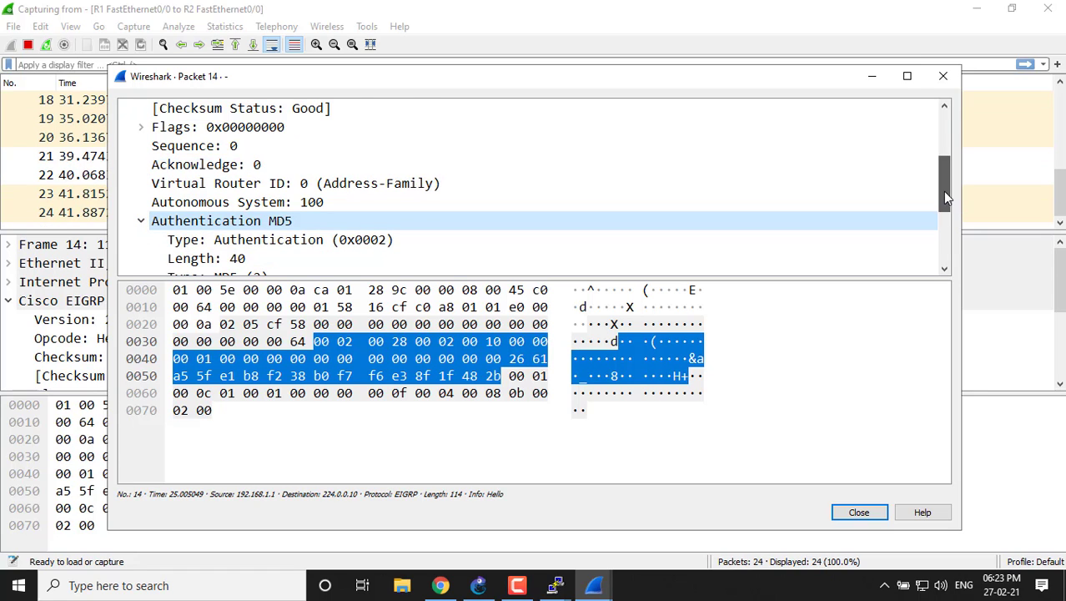
pyautogui.moveTo(942, 191)
pyautogui.mouseDown()
pyautogui.moveTo(944, 224)
pyautogui.moveTo(942, 212)
pyautogui.mouseUp()
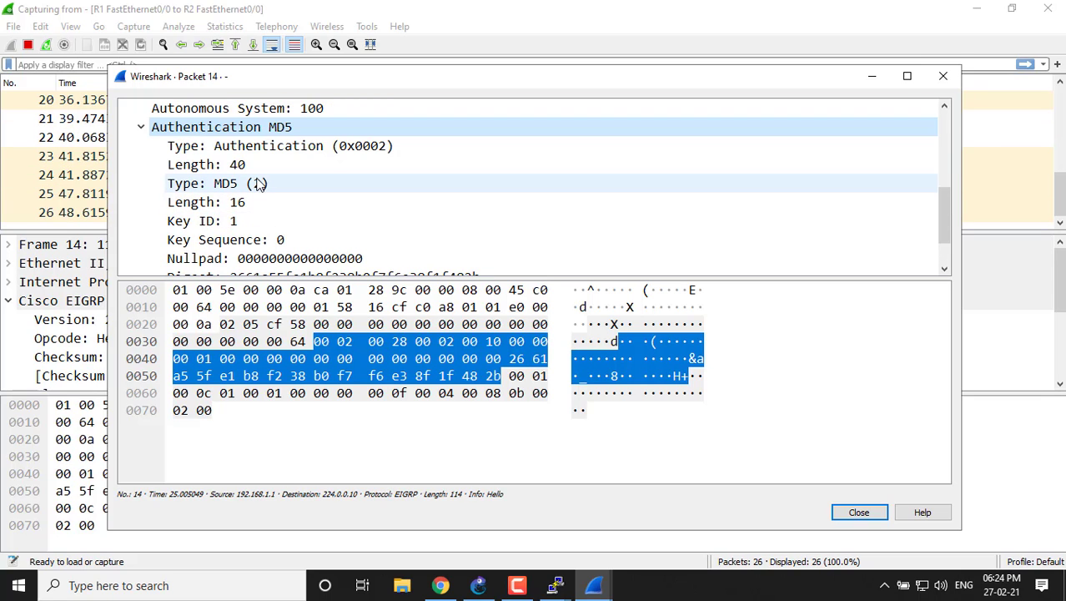
pyautogui.moveTo(941, 196); pyautogui.dragTo(943, 221)
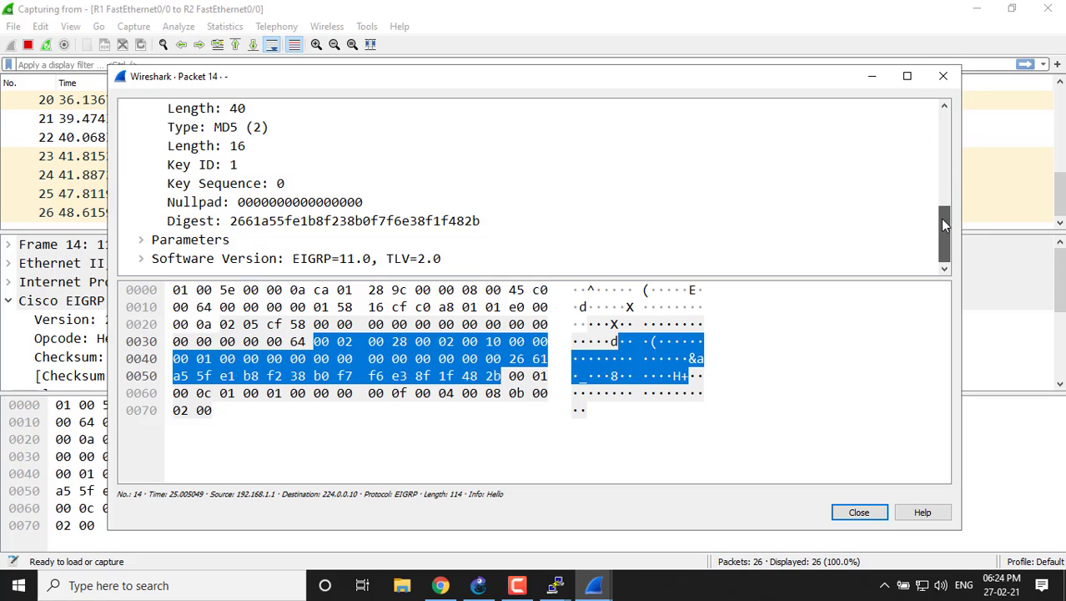
pyautogui.click(943, 76)
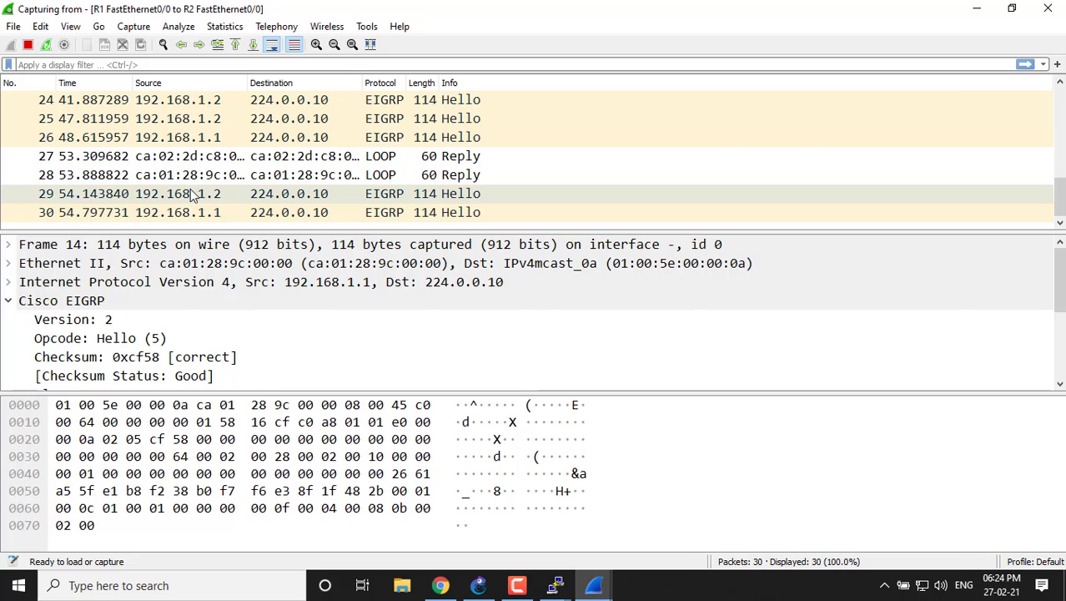
# Examine the MD5 authentication fields in EIGRP Hello packet 29 from 192.168.1.2, and quit Wireshark without saving the captured packets.
pyautogui.doubleClick(191, 194)
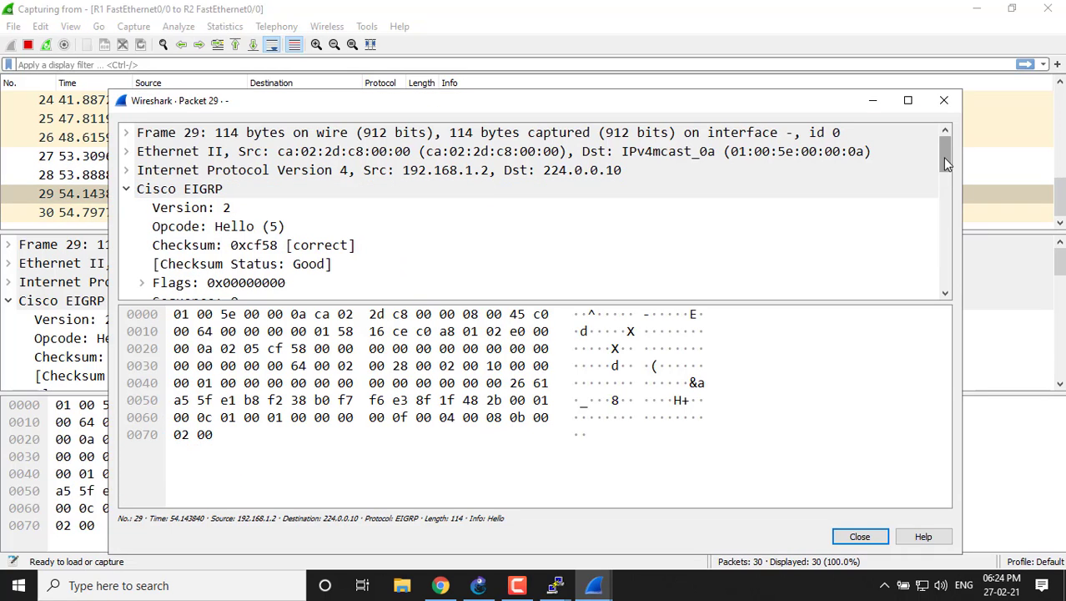
pyautogui.moveTo(945, 163); pyautogui.dragTo(946, 207)
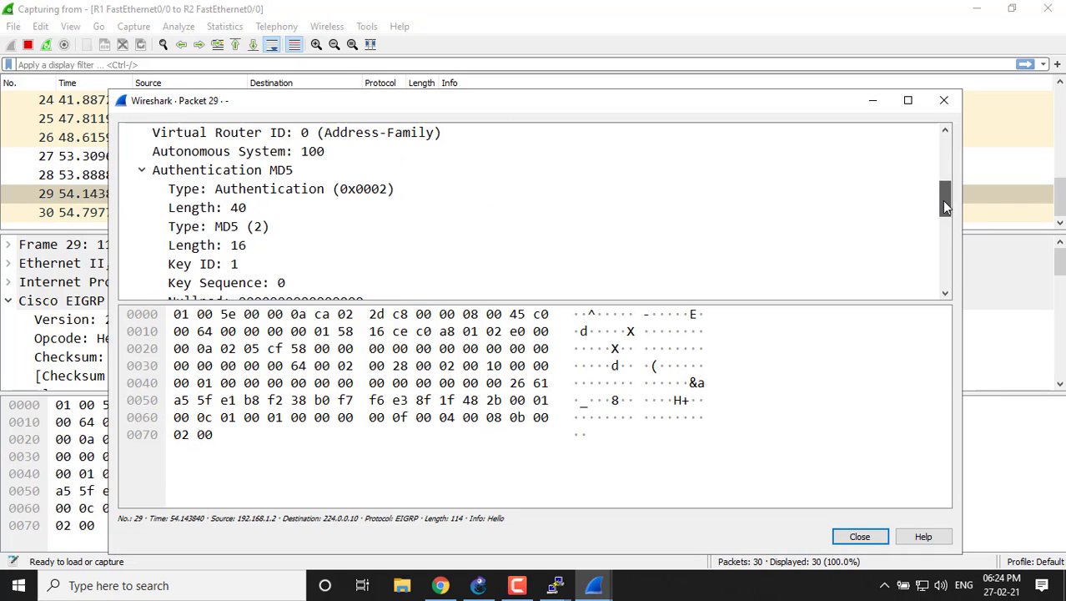
pyautogui.click(943, 97)
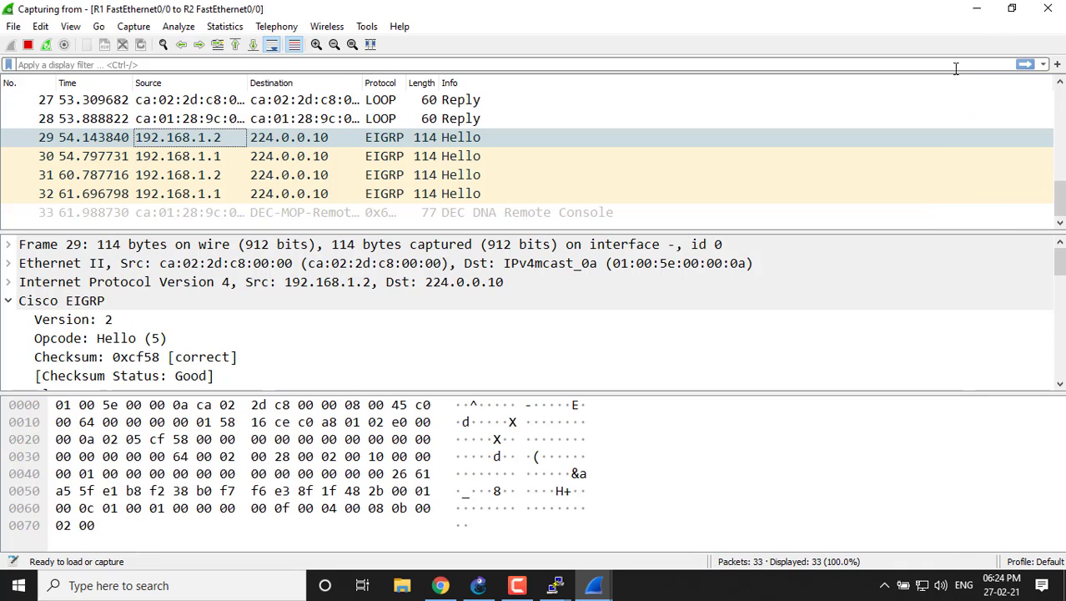
pyautogui.click(1048, 9)
pyautogui.click(589, 308)
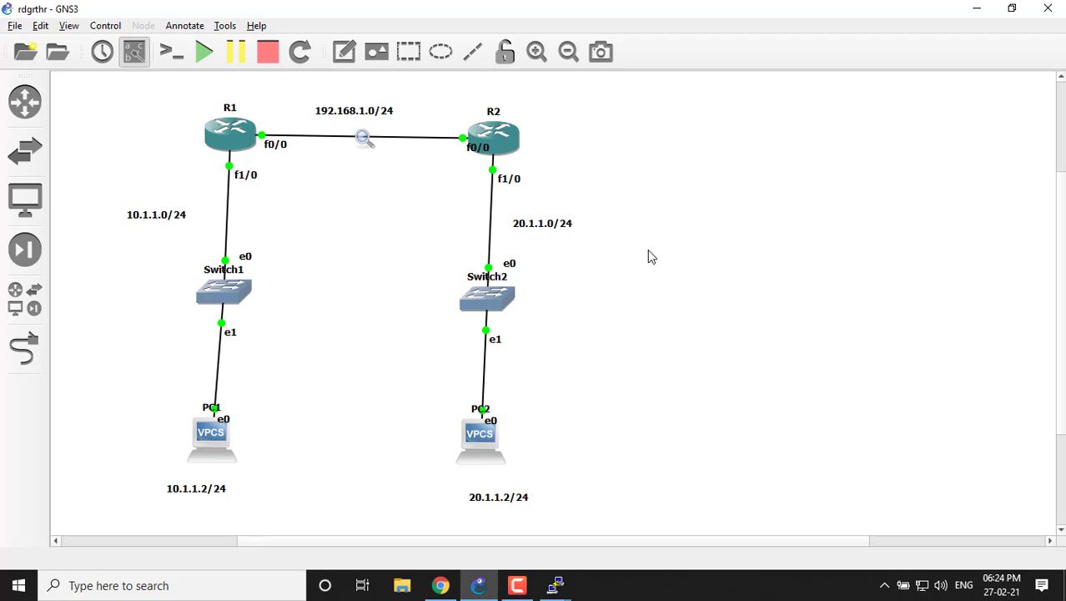